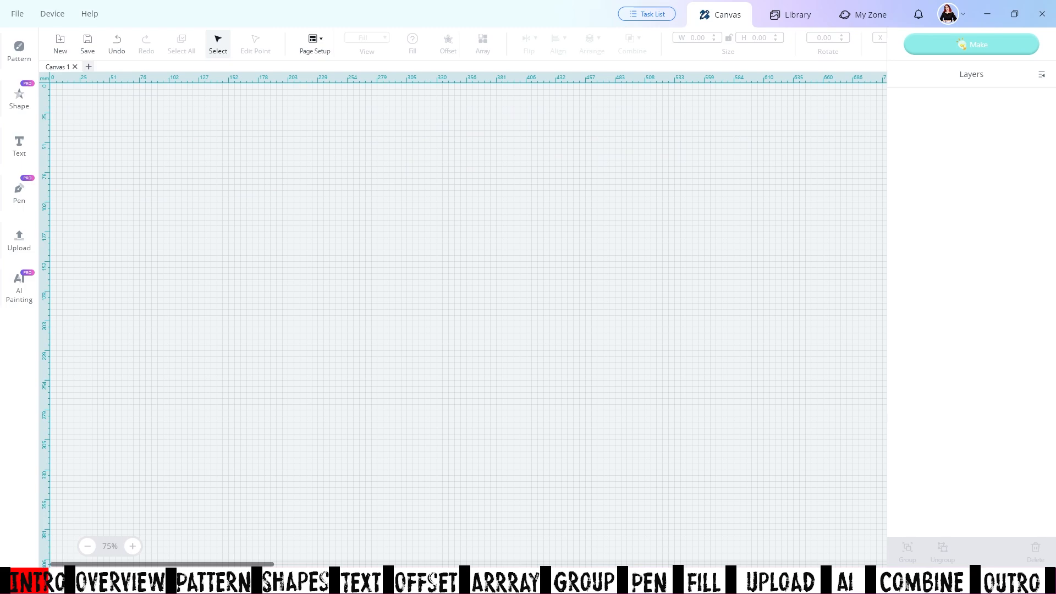
Check the software's version number in its About information and close it
click(90, 14)
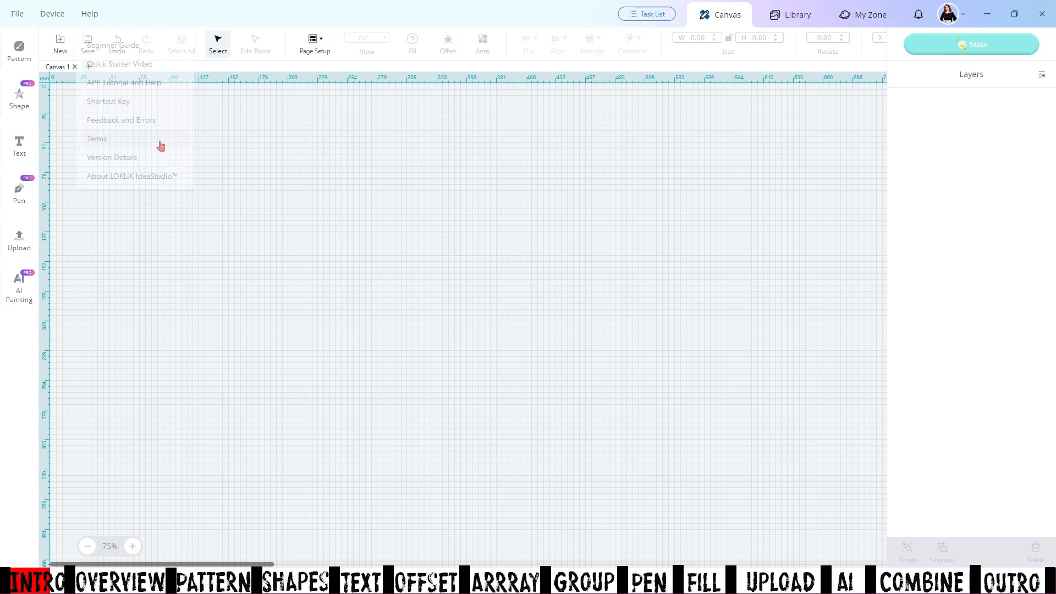
click(160, 163)
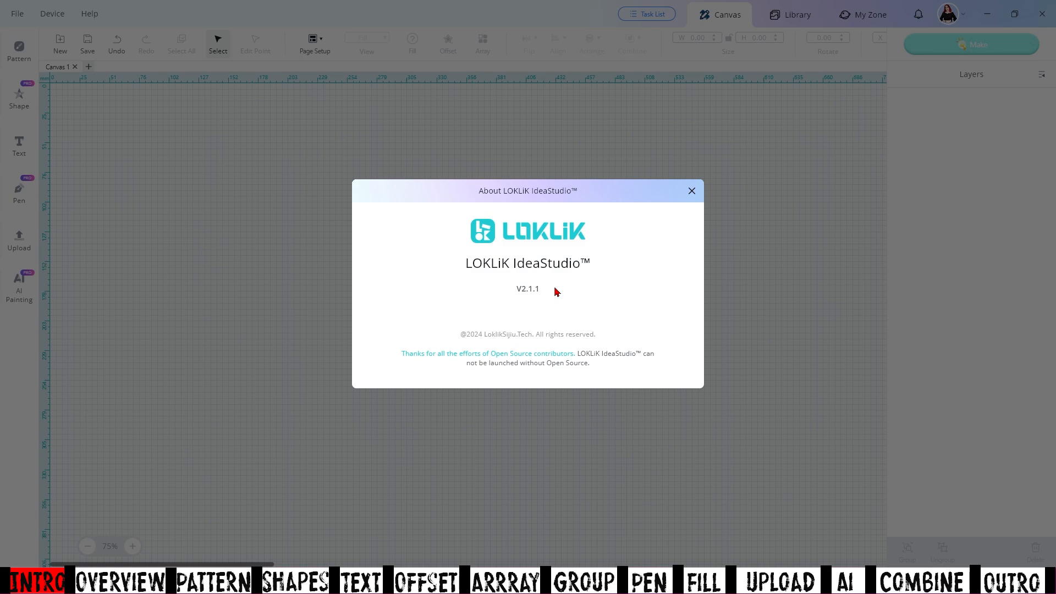
click(693, 191)
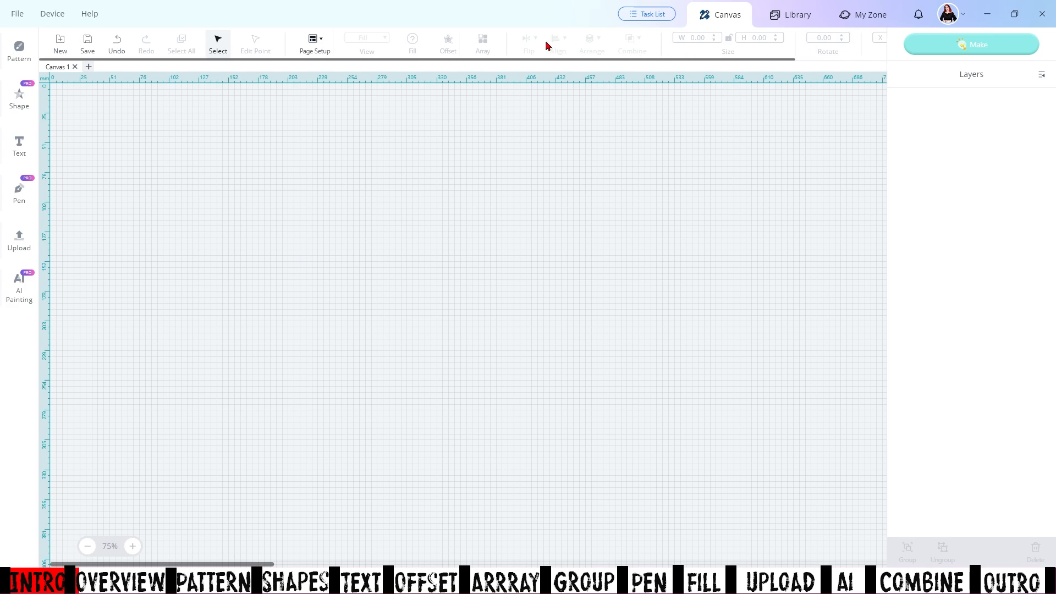
click(26, 17)
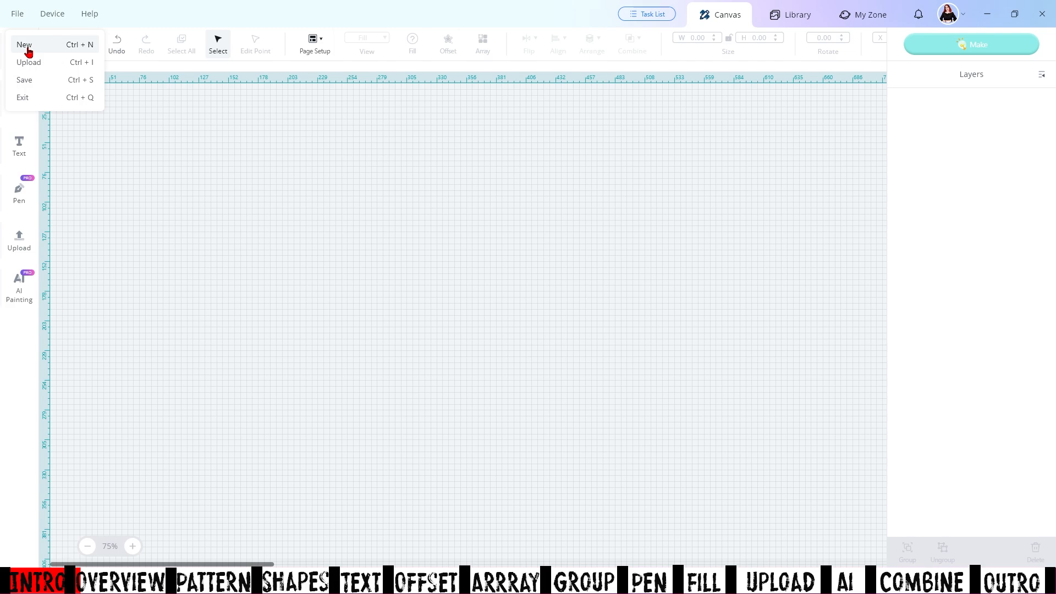
click(49, 17)
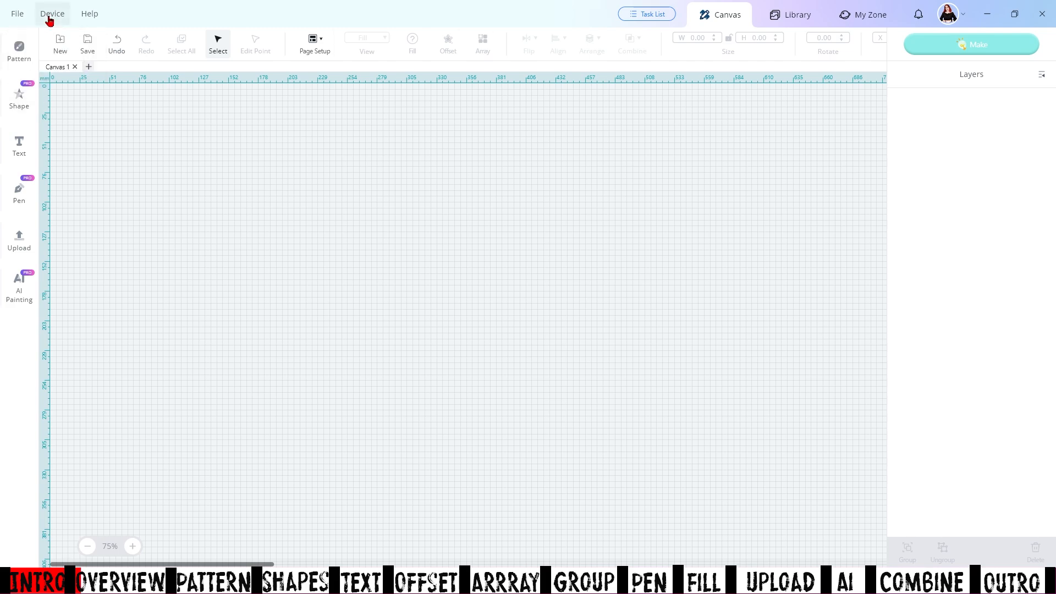
click(49, 18)
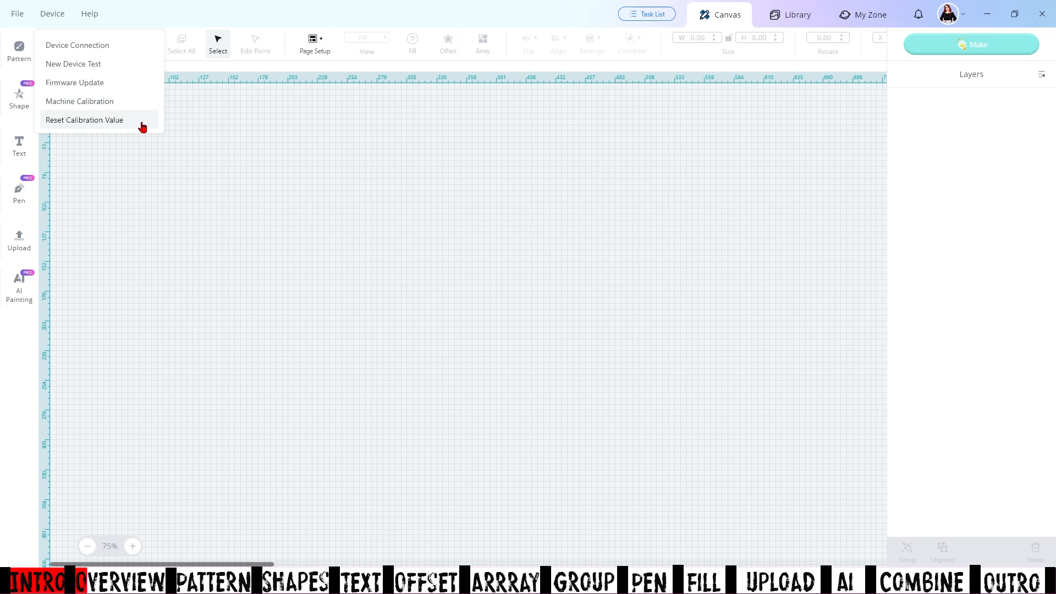
Read the release notes for the recent software versions in the Version Details and close them
click(91, 16)
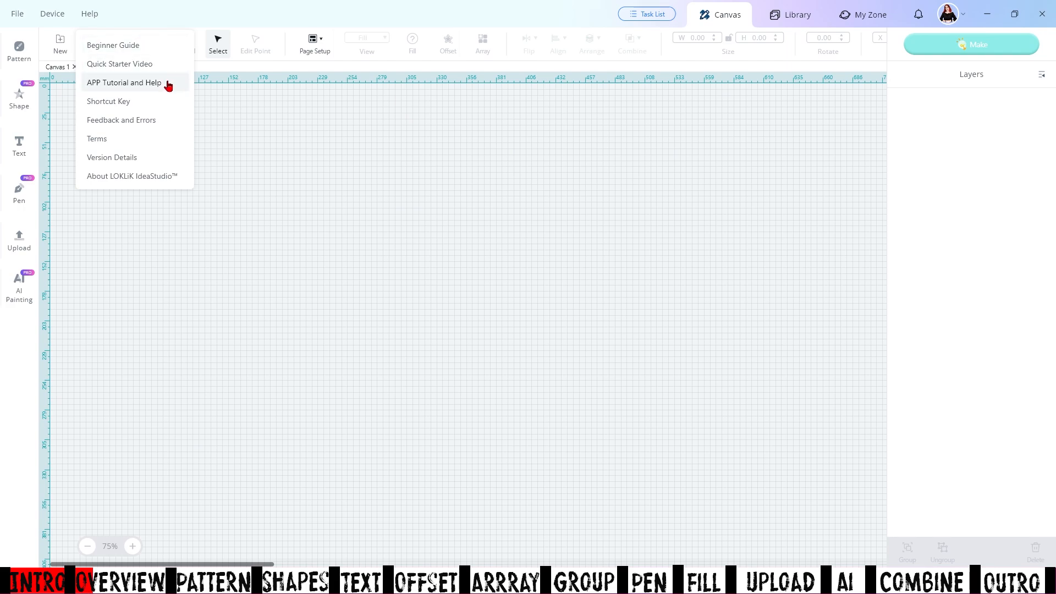
click(169, 161)
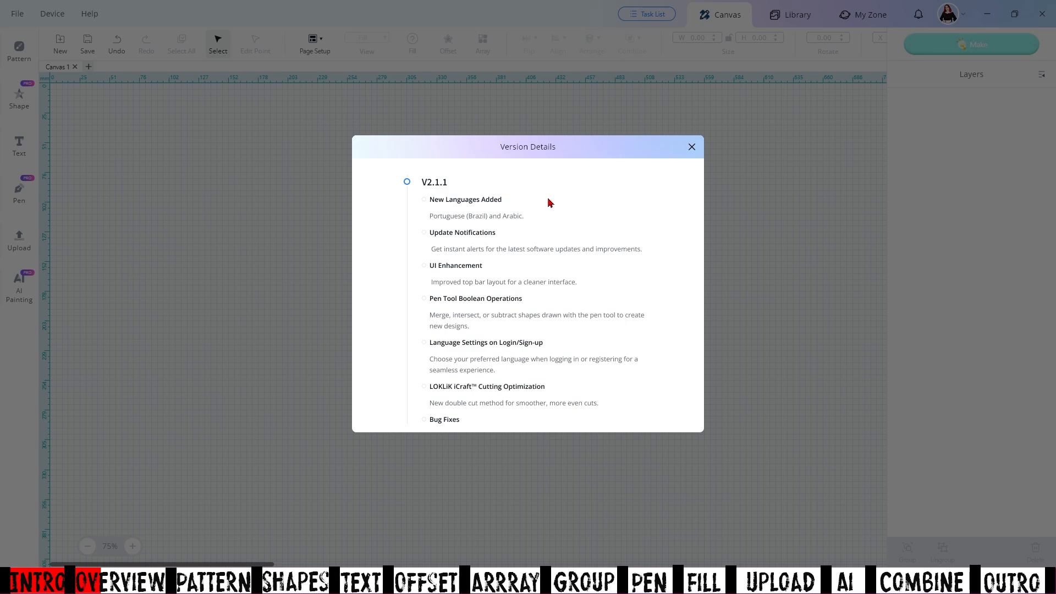
scroll(523, 396, down, 2)
scroll(530, 373, up, 2)
scroll(654, 243, down, 10)
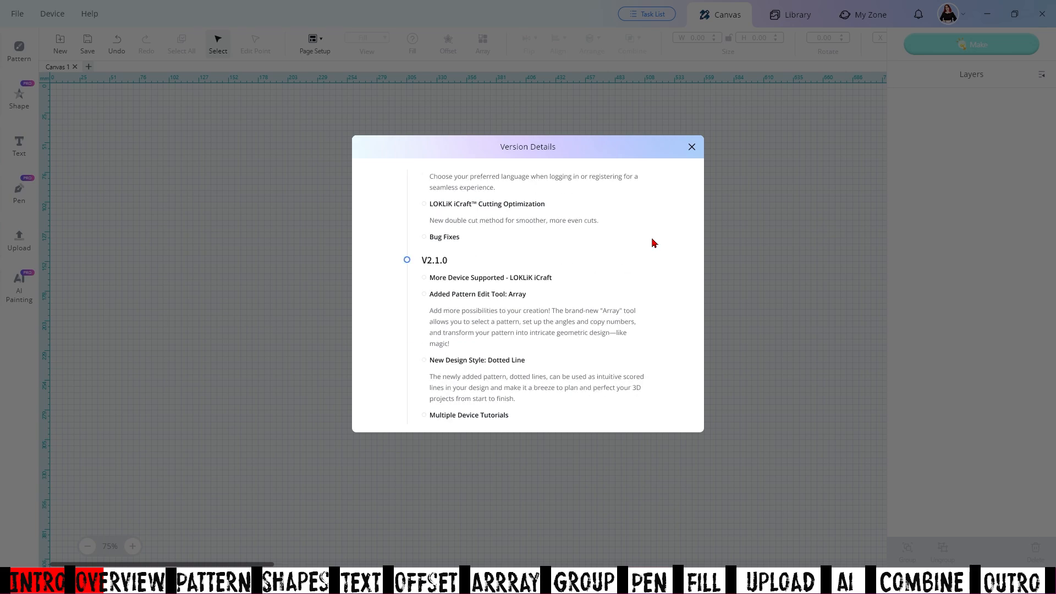
scroll(654, 244, up, 10)
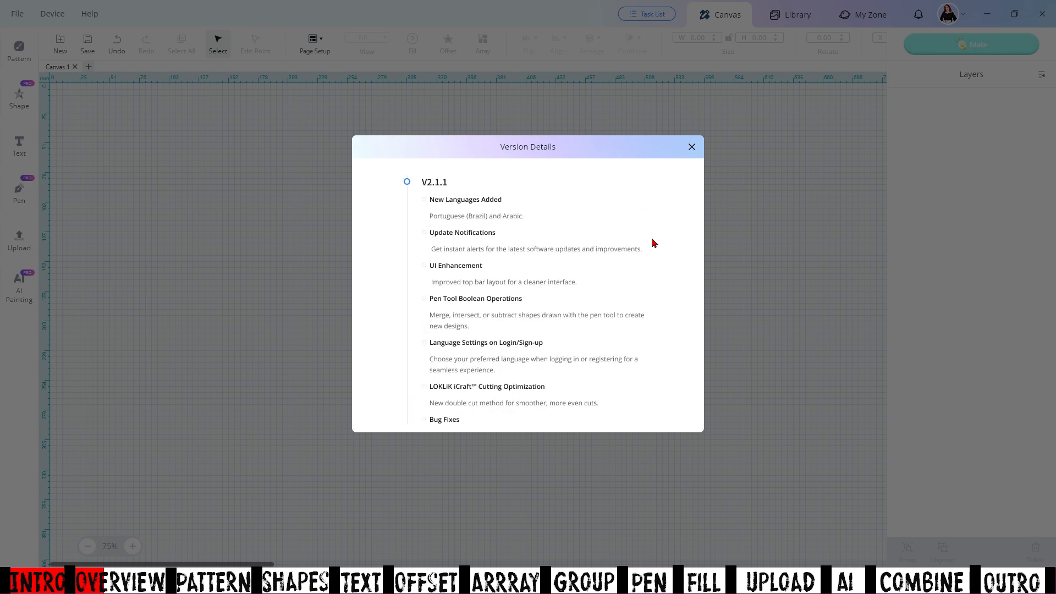
click(692, 147)
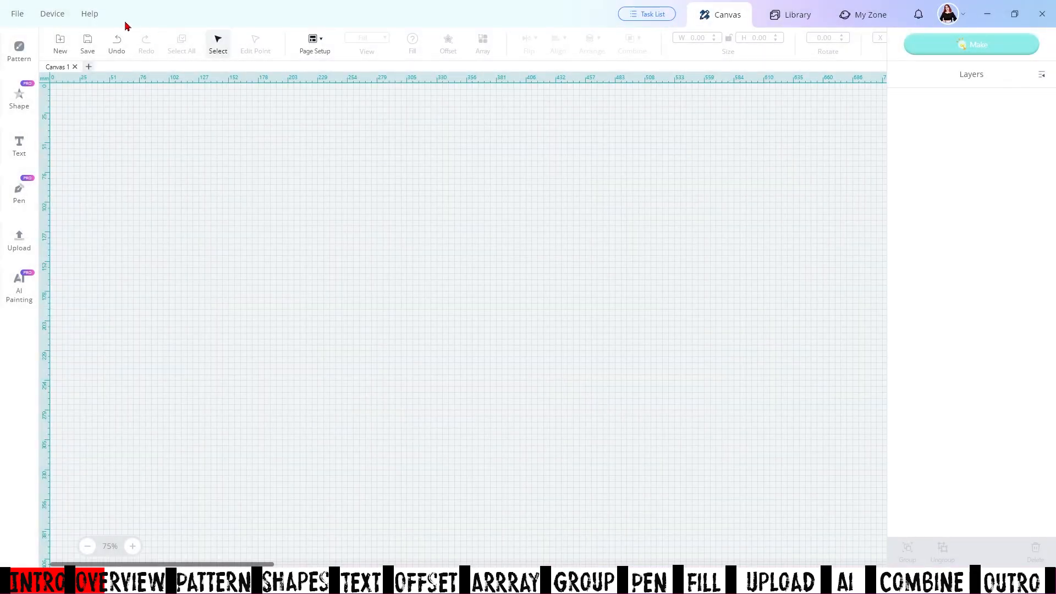
View the About LOKLiK IdeaStudio information again and close it
click(91, 15)
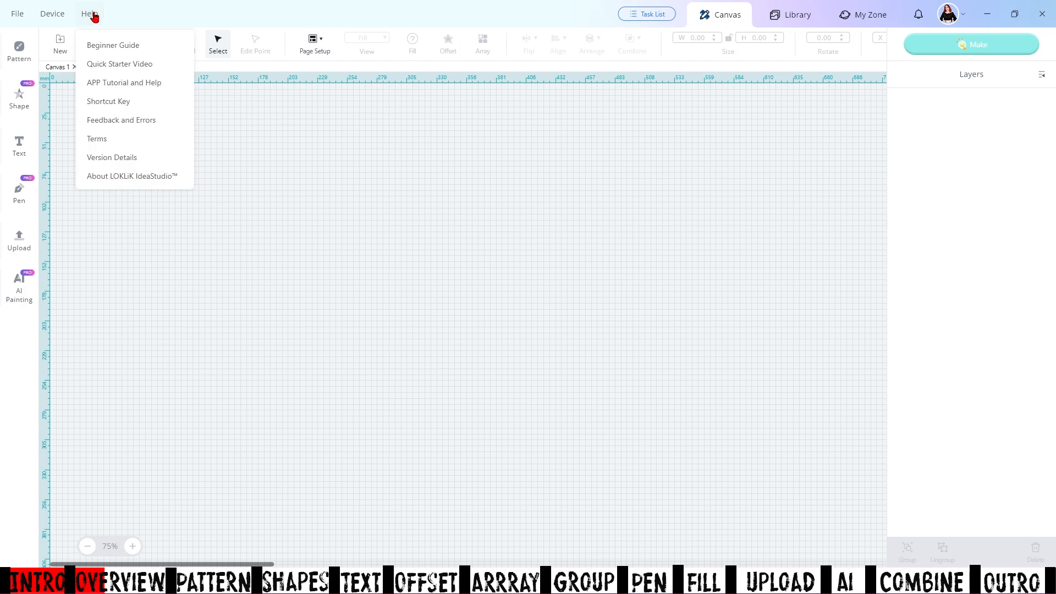
click(140, 177)
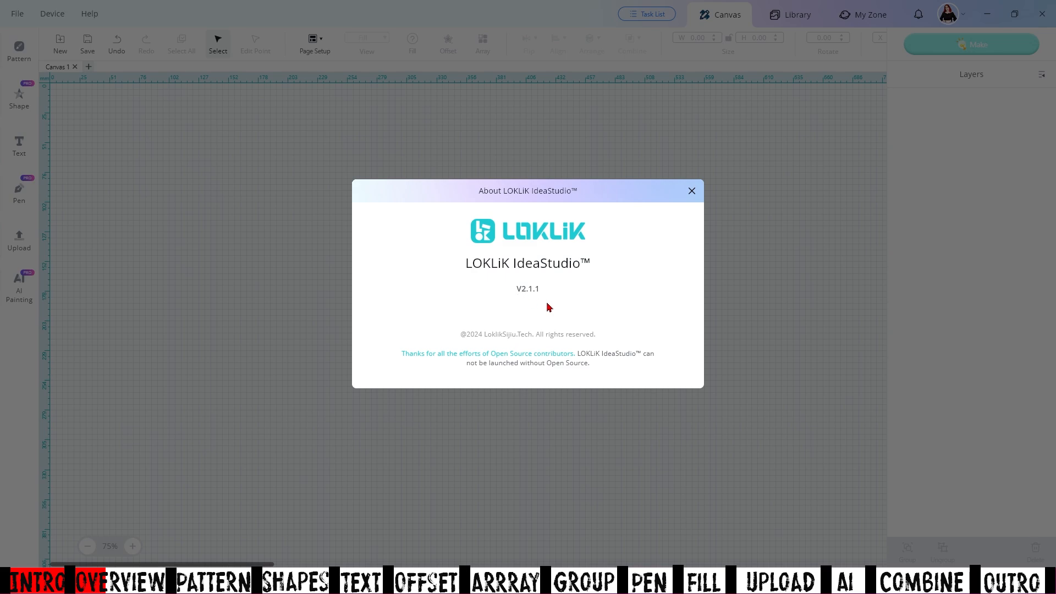
click(692, 192)
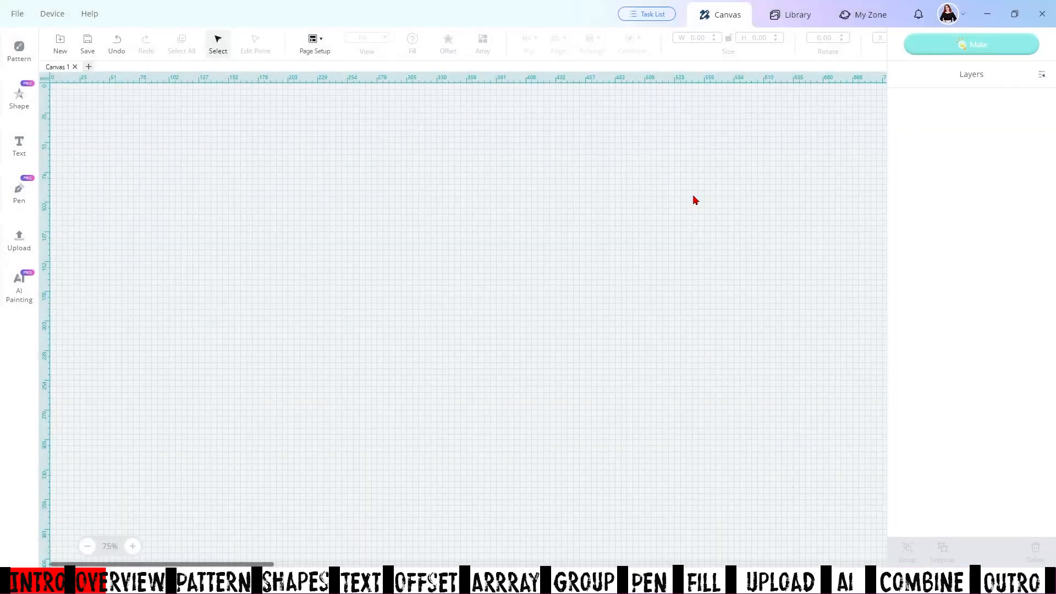
View the task list of cutting jobs and return to the canvas
click(644, 16)
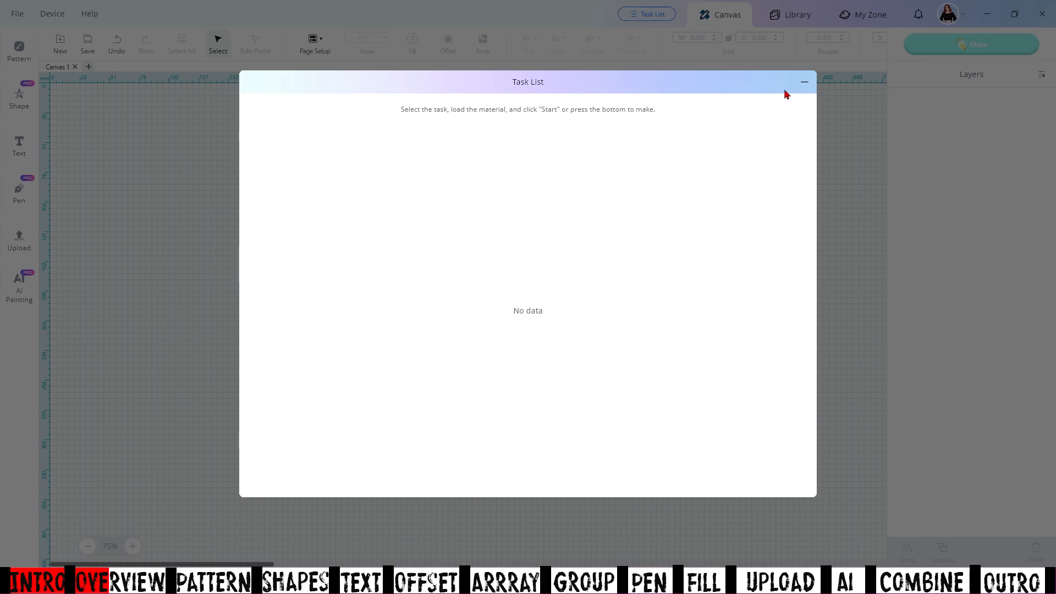
click(804, 82)
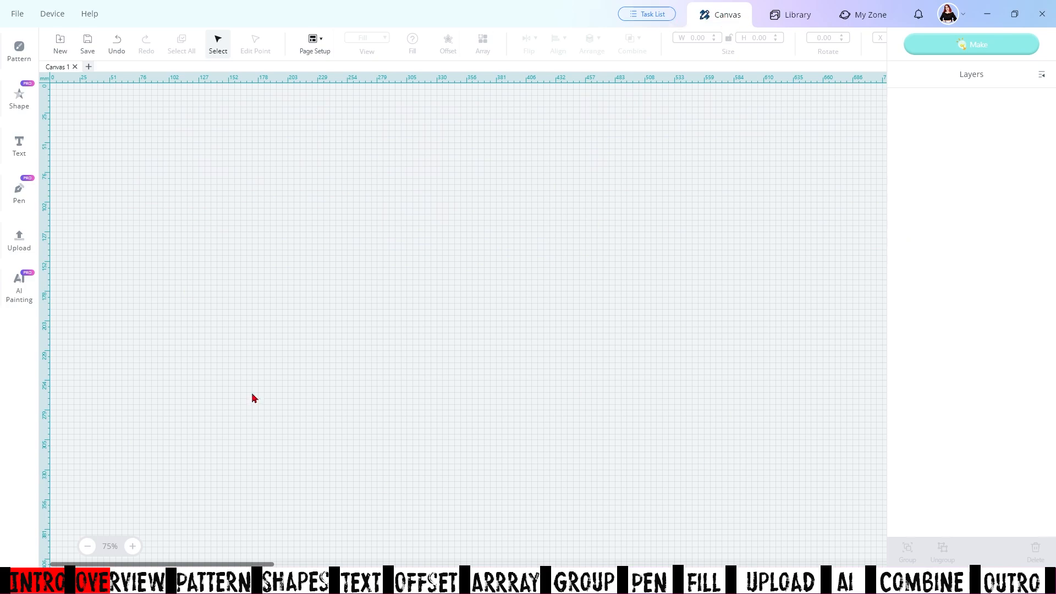
Browse the featured, new and popular images on the Library's Discover page
click(797, 23)
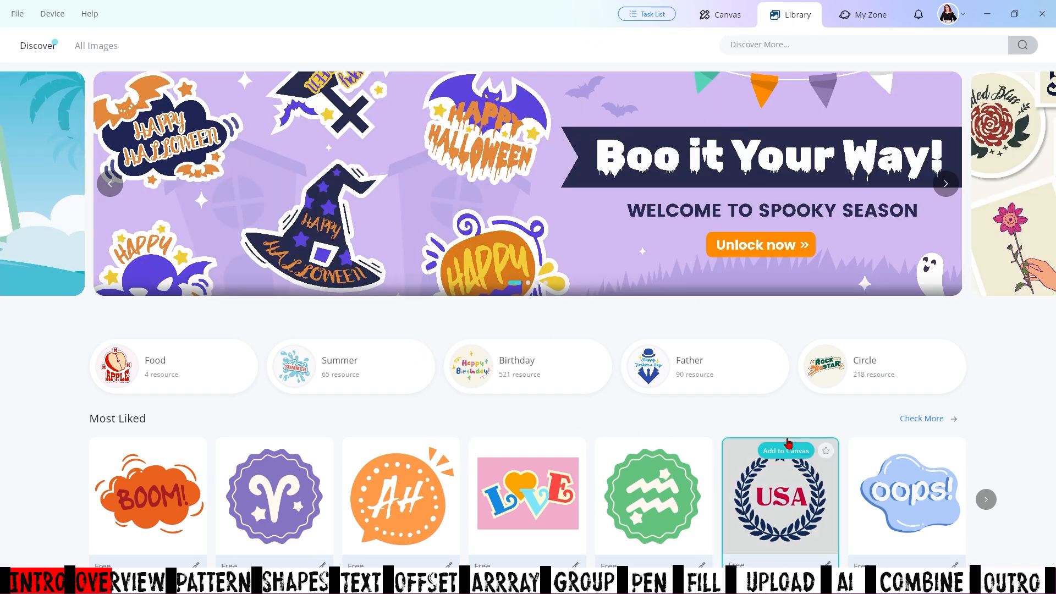
click(790, 450)
scroll(776, 418, down, 8)
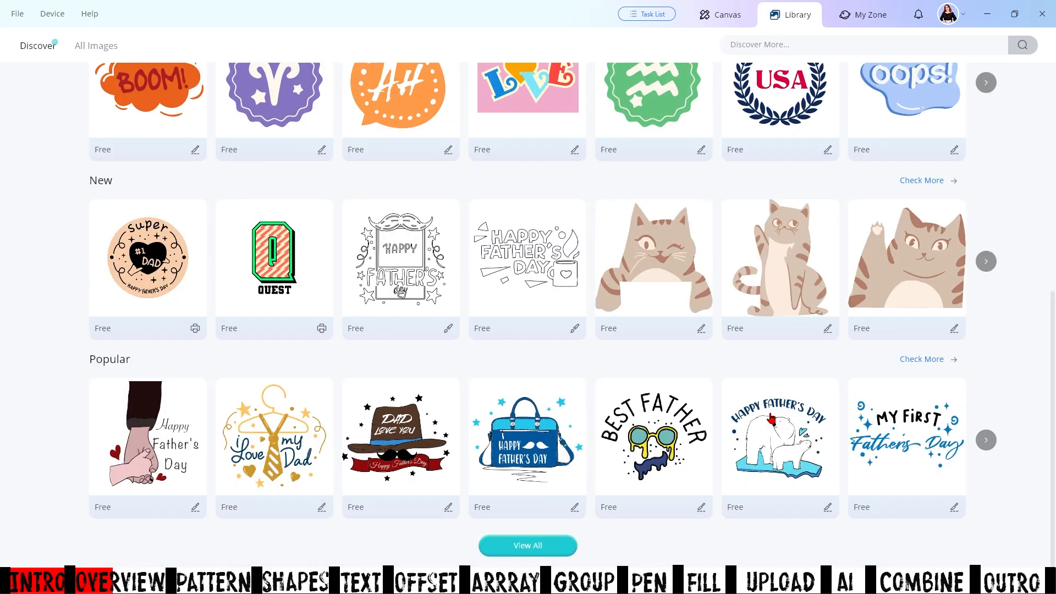
scroll(605, 383, up, 8)
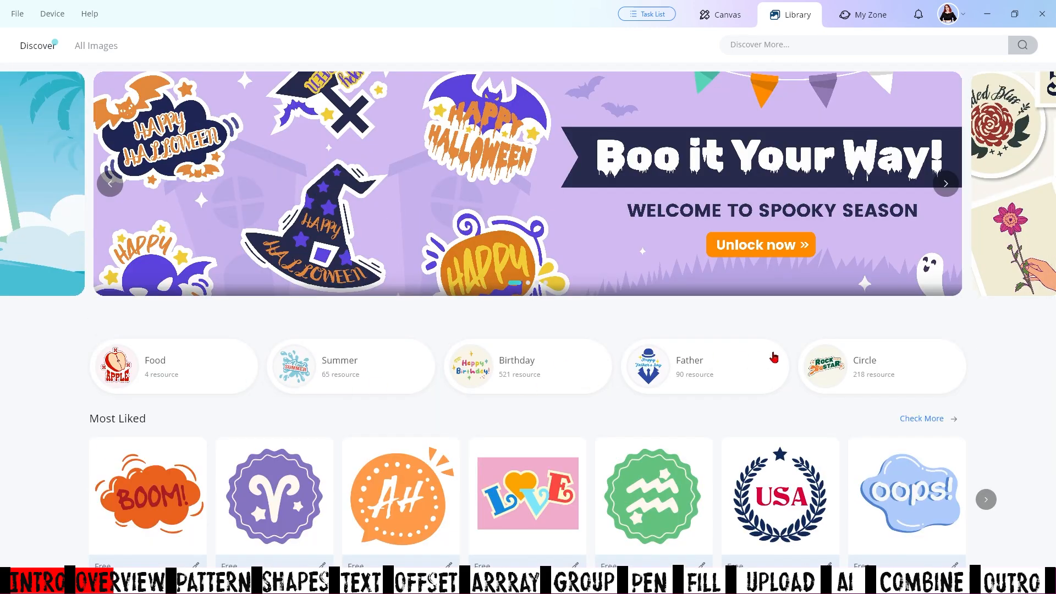
Search the image library for "christmas" and browse through the matching images
click(759, 48)
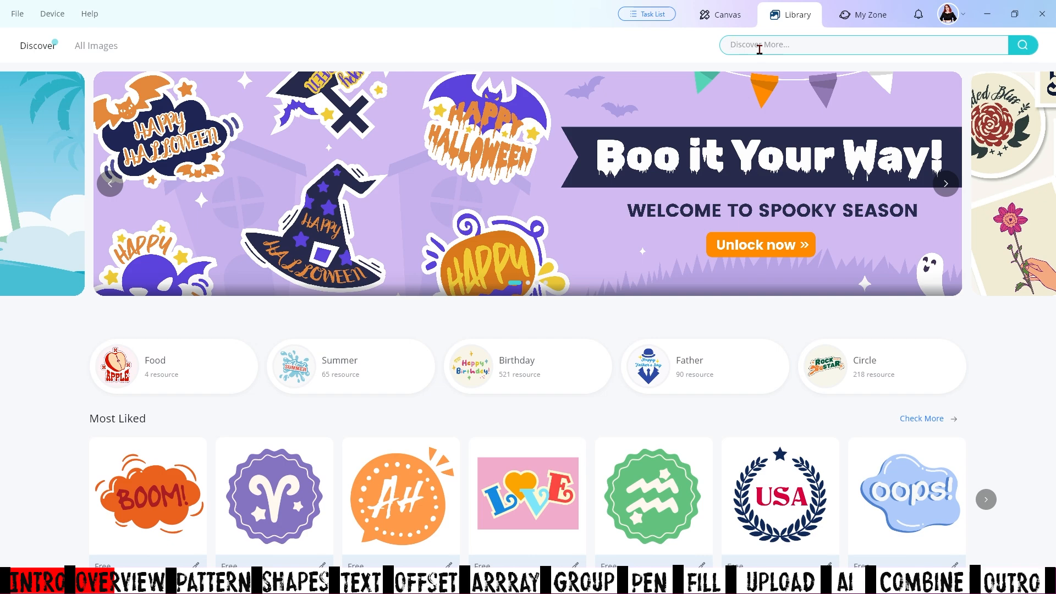
text(me)
text(ristmas)
key(Return)
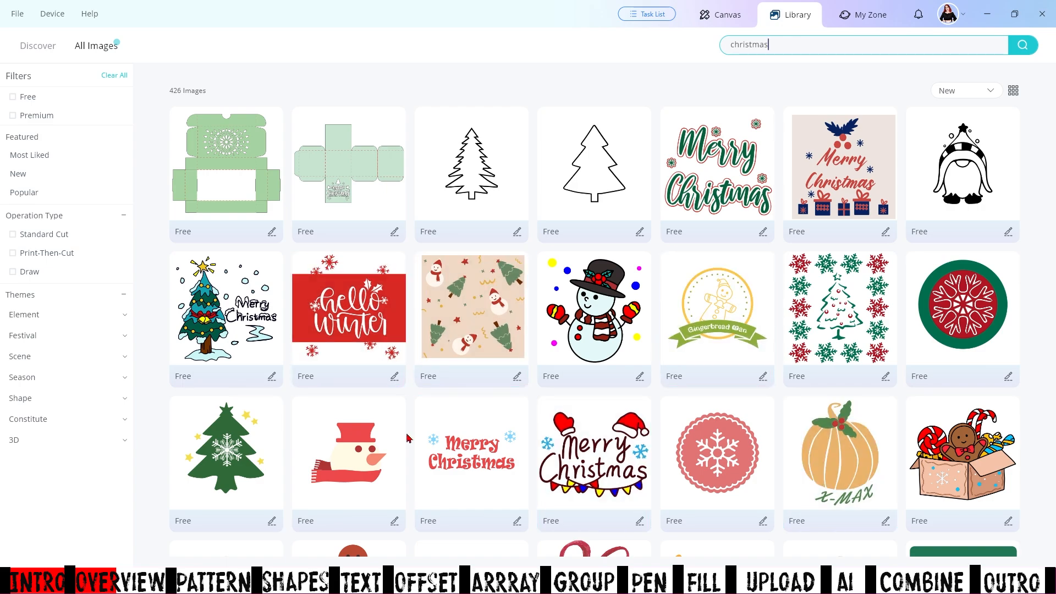
scroll(786, 294, down, 5)
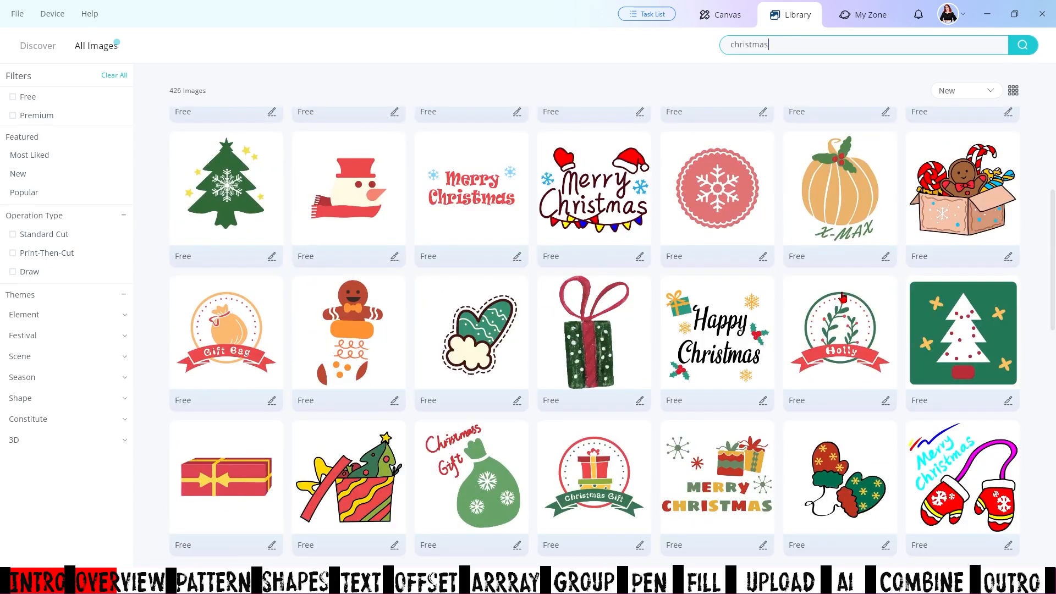
scroll(842, 298, up, 5)
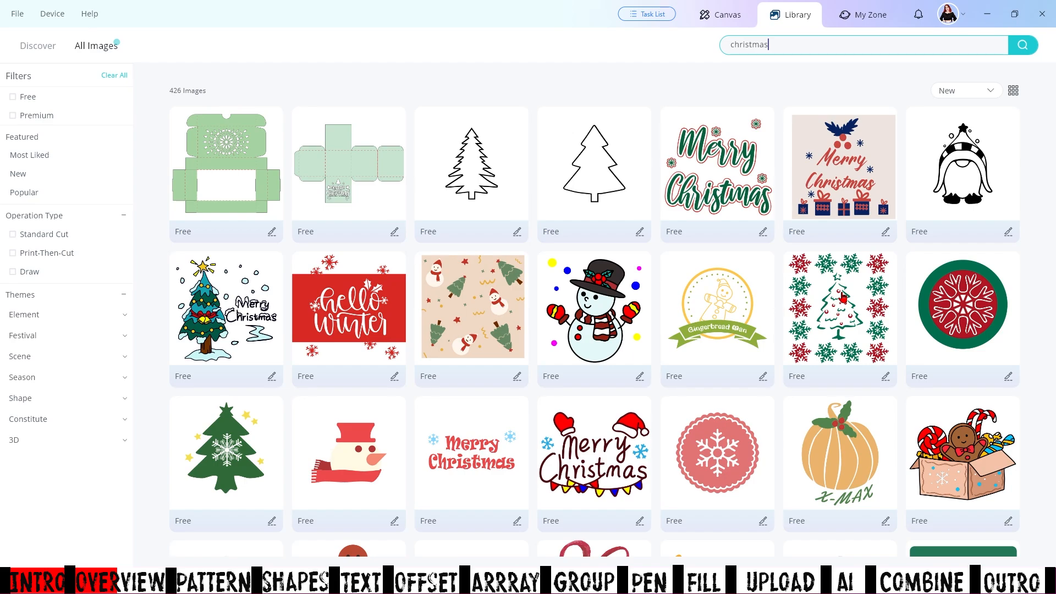
scroll(843, 298, down, 5)
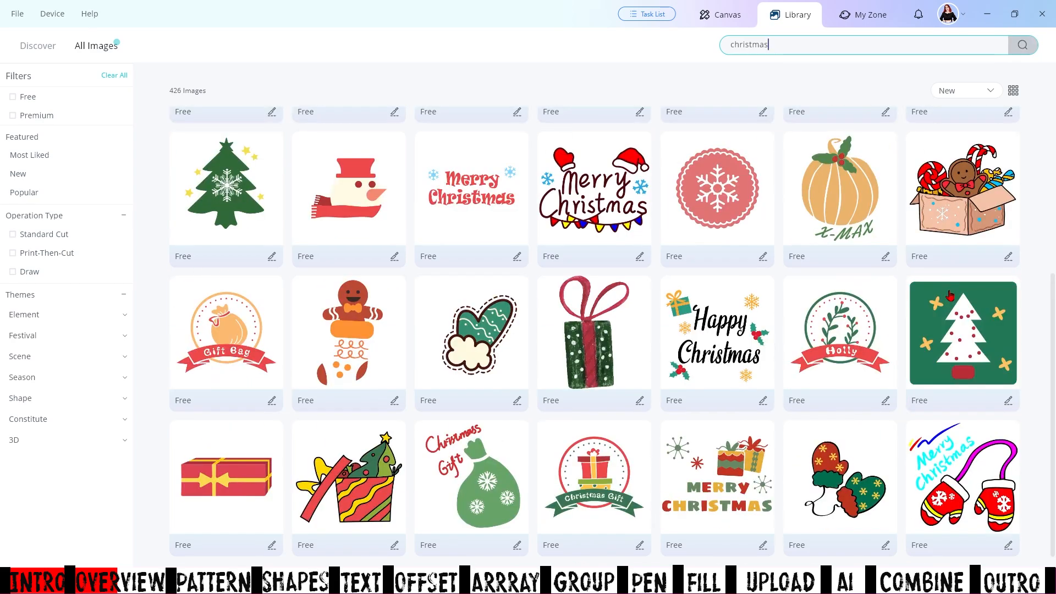
scroll(782, 346, down, 12)
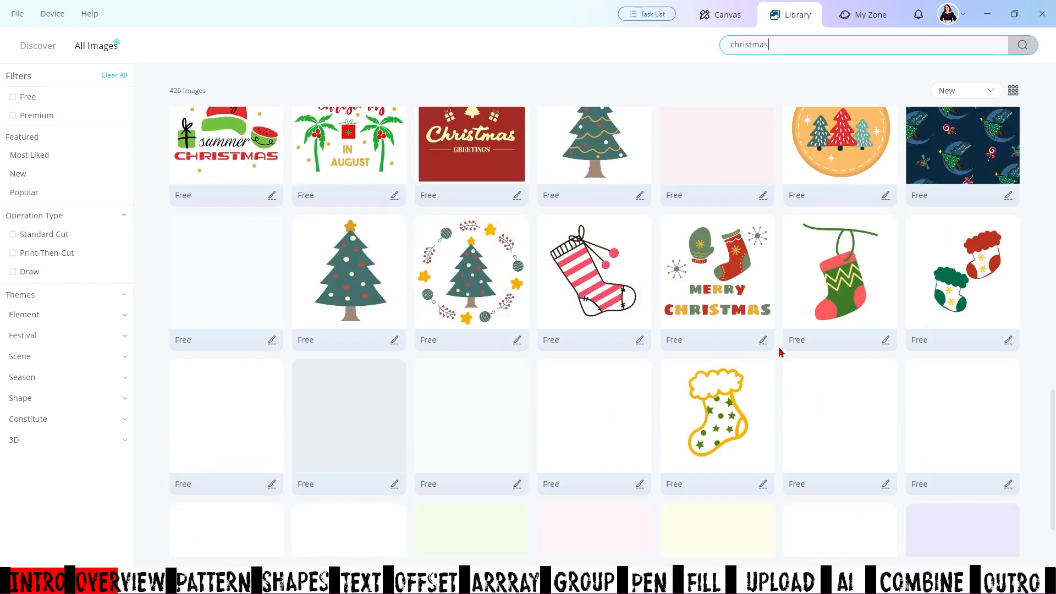
scroll(782, 352, down, 10)
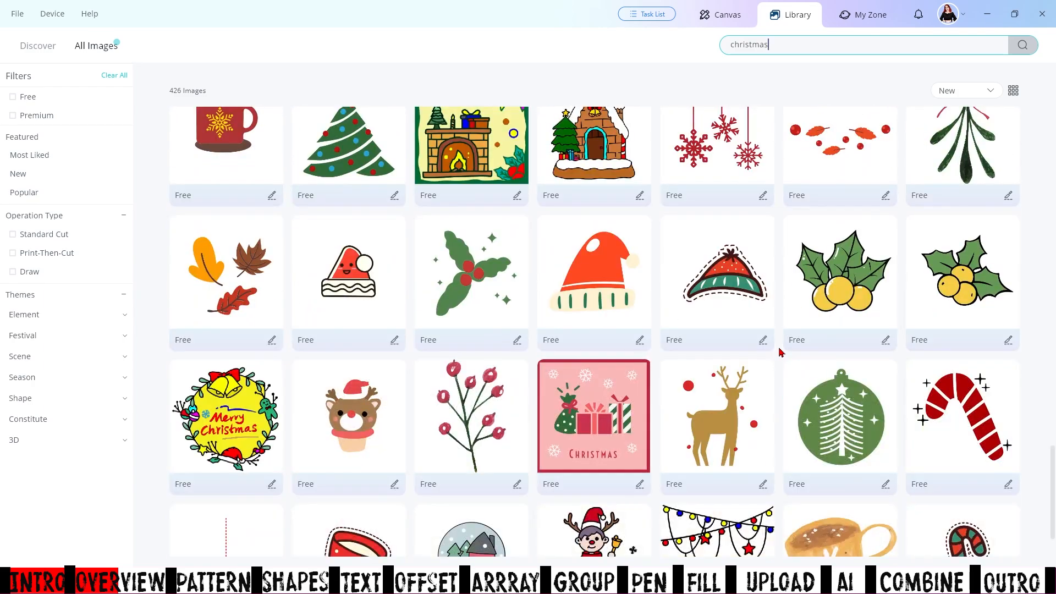
scroll(781, 352, down, 3)
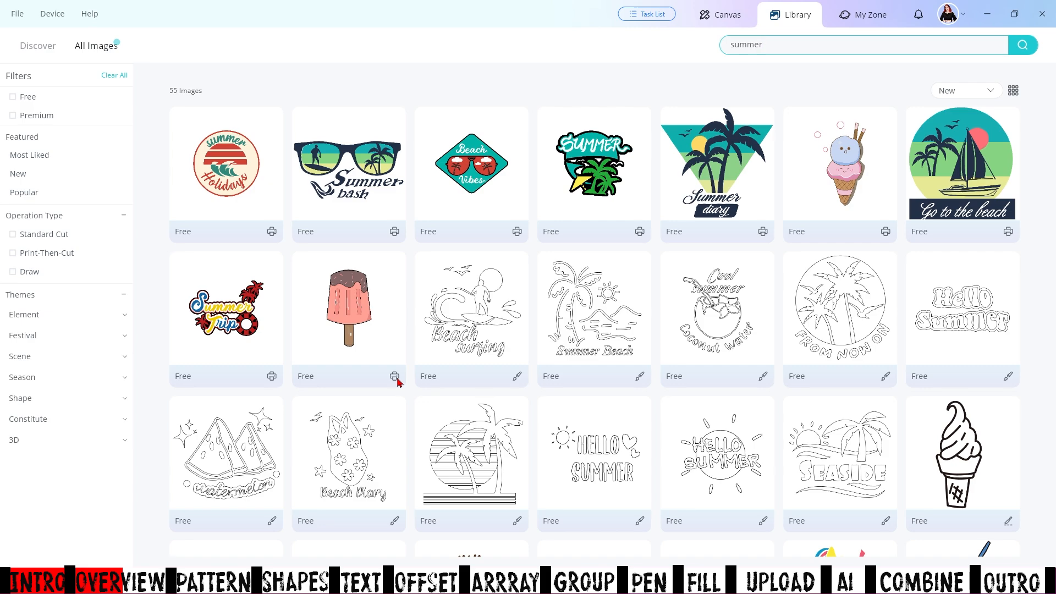
Browse the images found for "summer" and compare their operation type symbols
scroll(398, 383, down, 2)
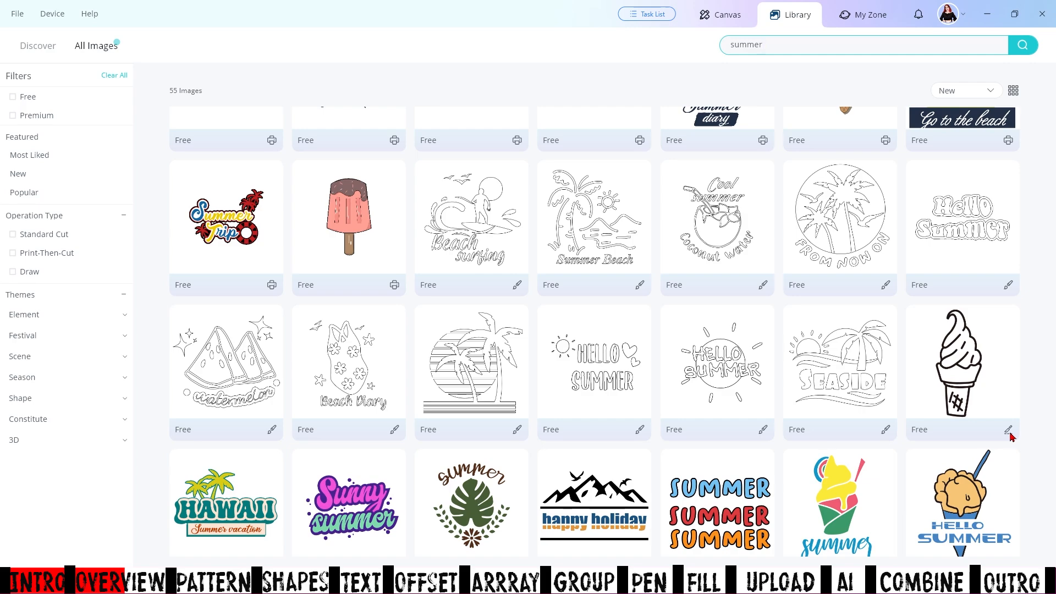
scroll(798, 484, down, 3)
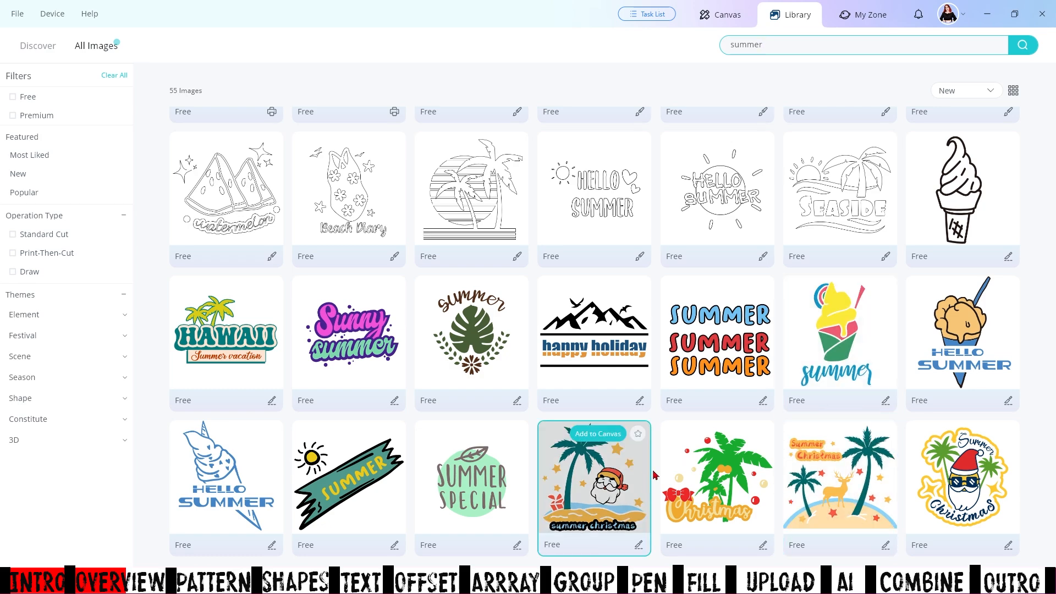
scroll(633, 456, up, 5)
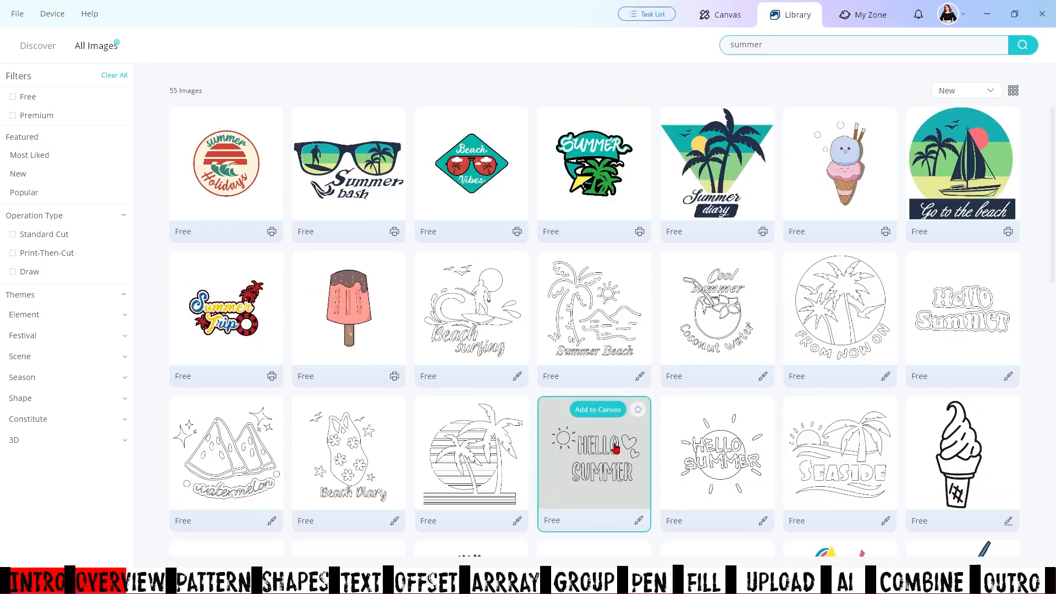
Filter the summer images by operation type, trying Standard Cut and Print-Then-Cut and ending with Draw only
click(44, 234)
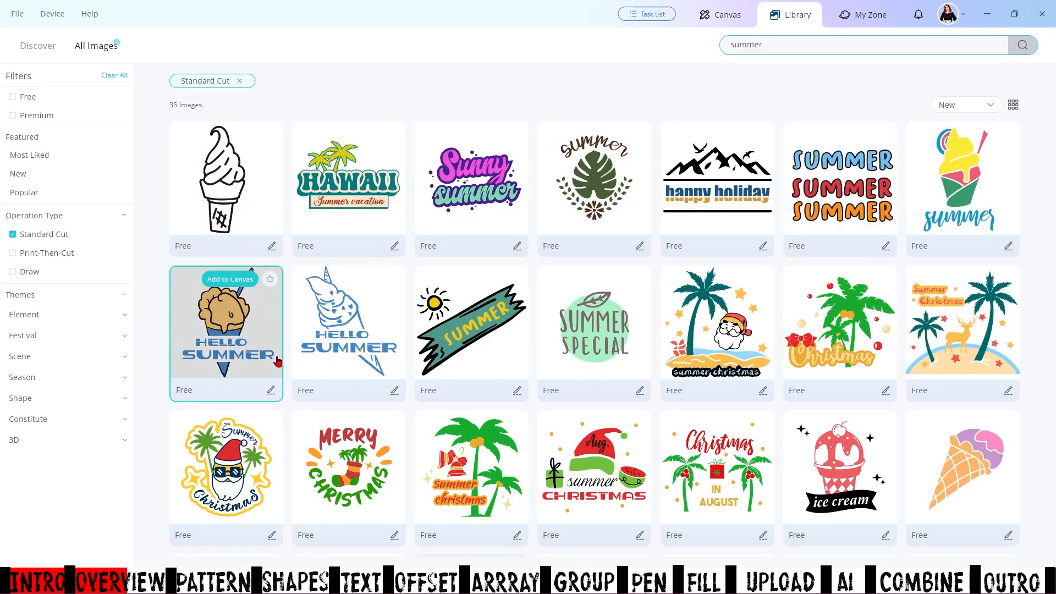
click(47, 256)
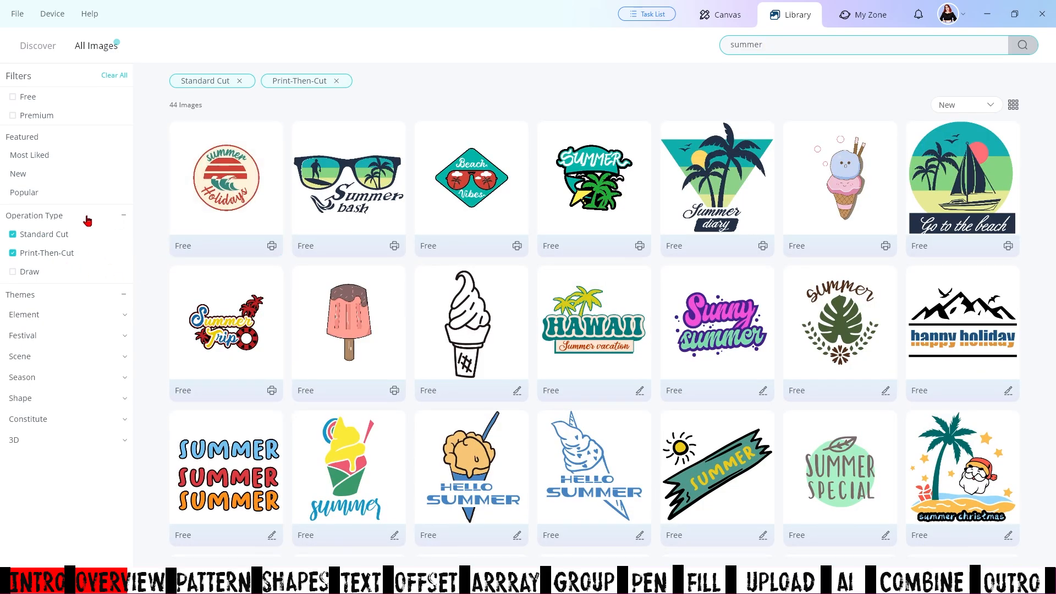
click(47, 234)
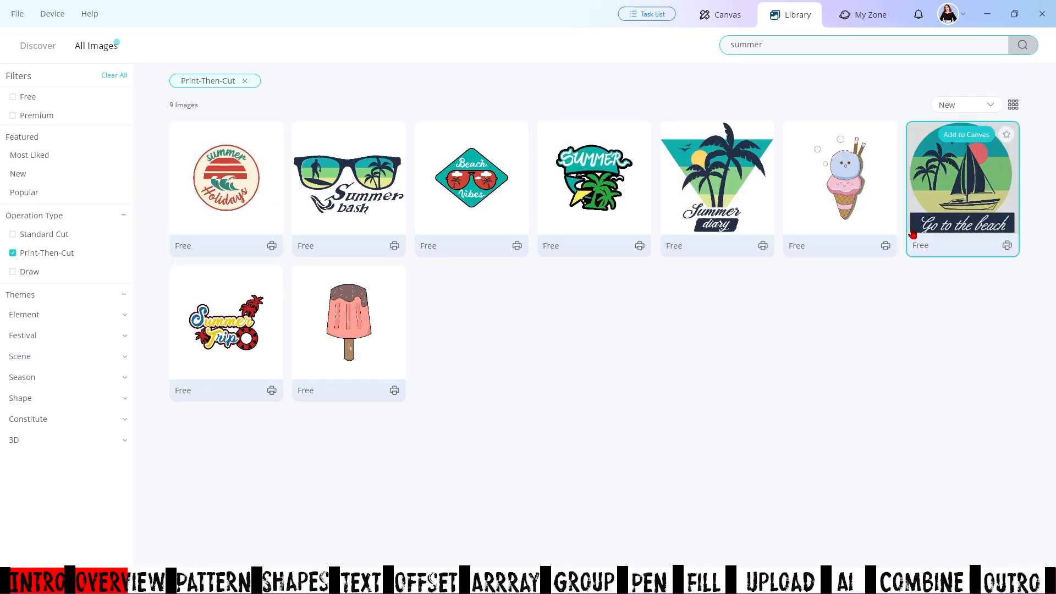
click(26, 255)
click(27, 273)
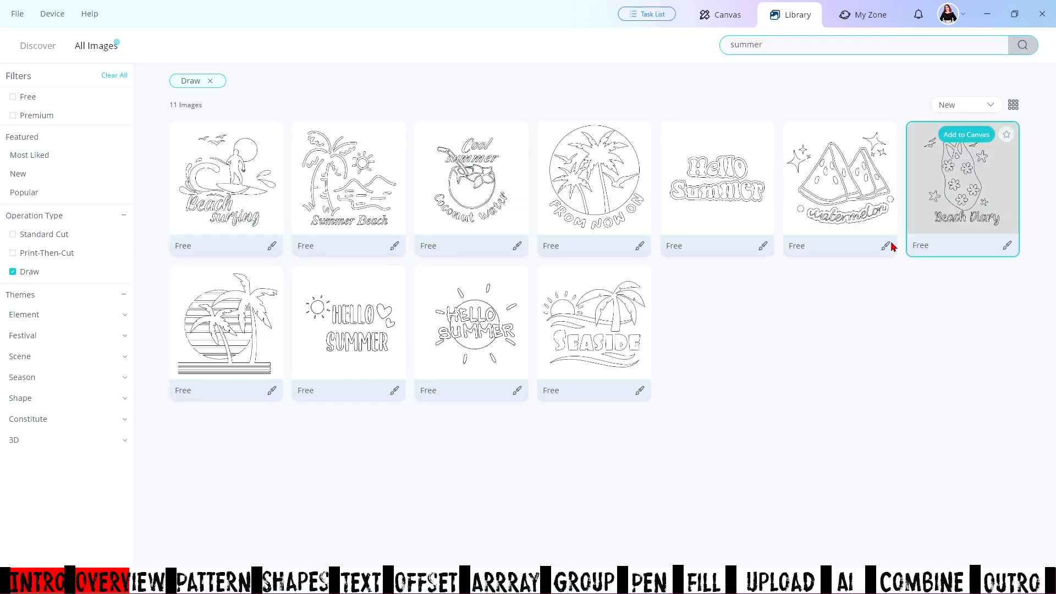
Look through the saved projects in My Zone's Business and New Folder folders and check the system update notifications
click(865, 25)
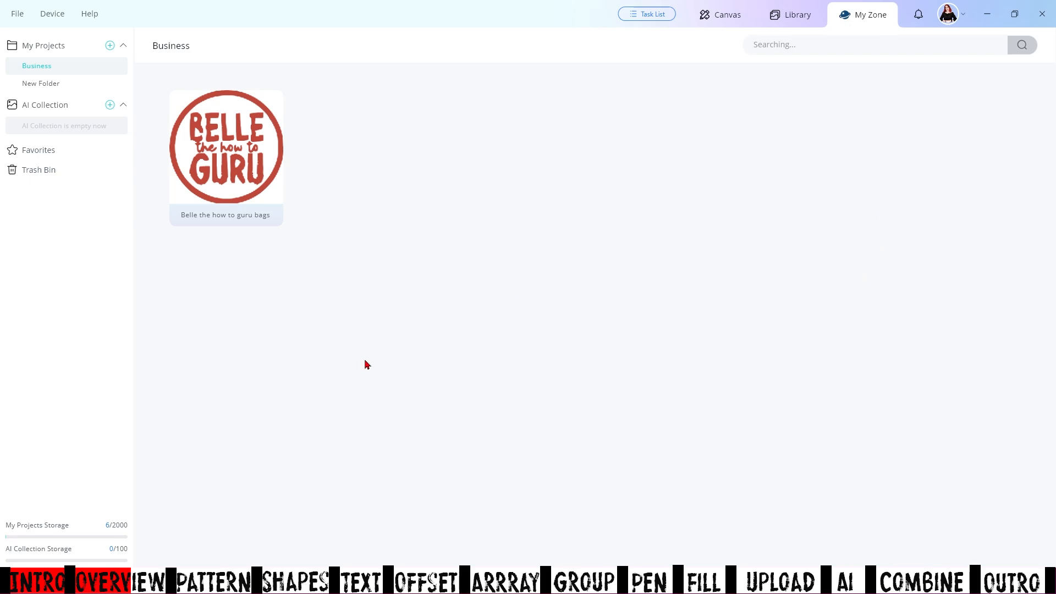
click(52, 86)
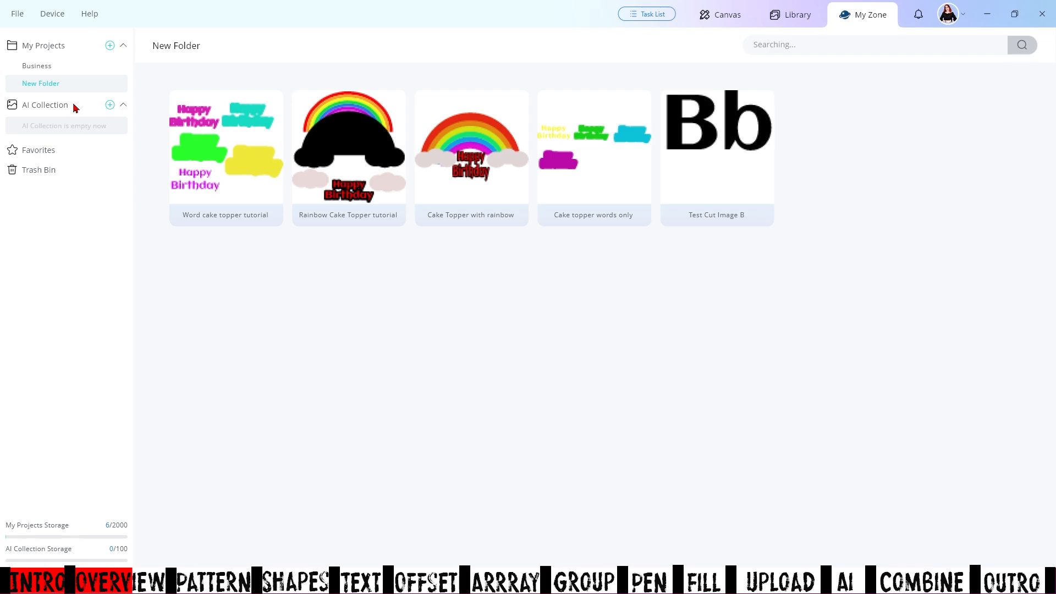
click(62, 68)
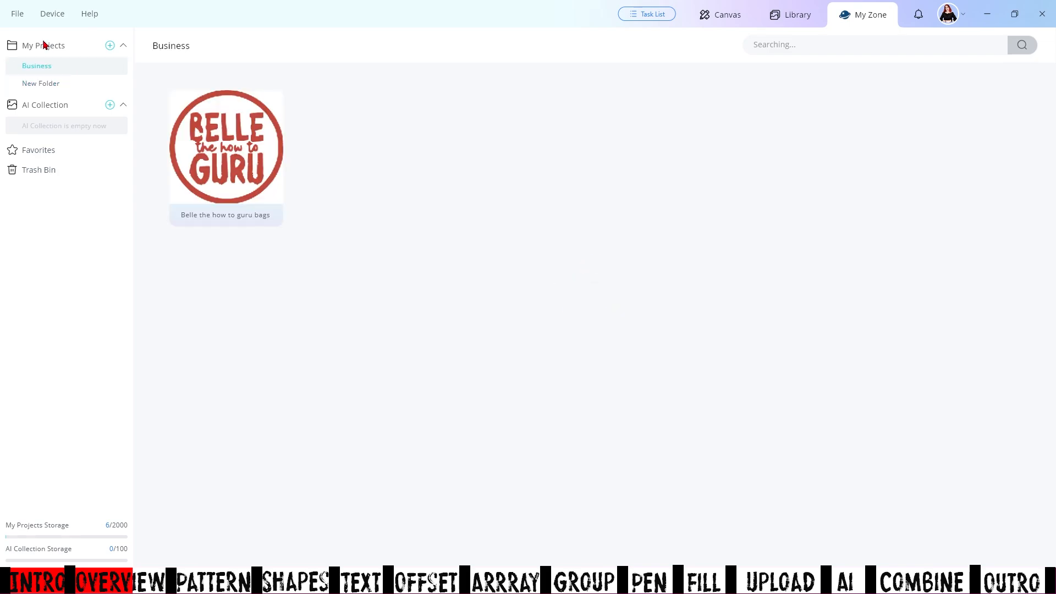
click(123, 105)
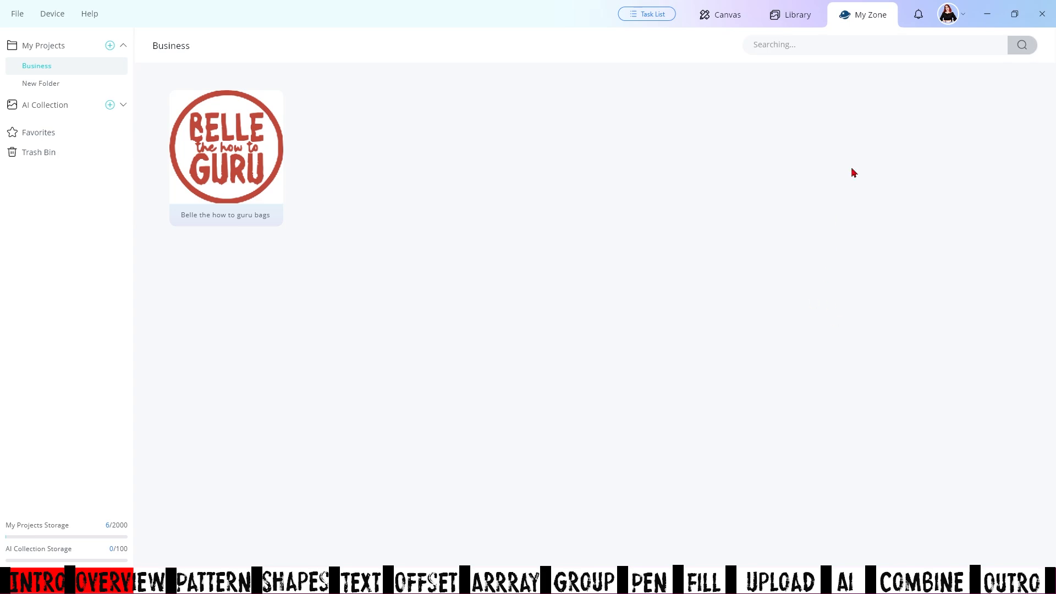
click(919, 16)
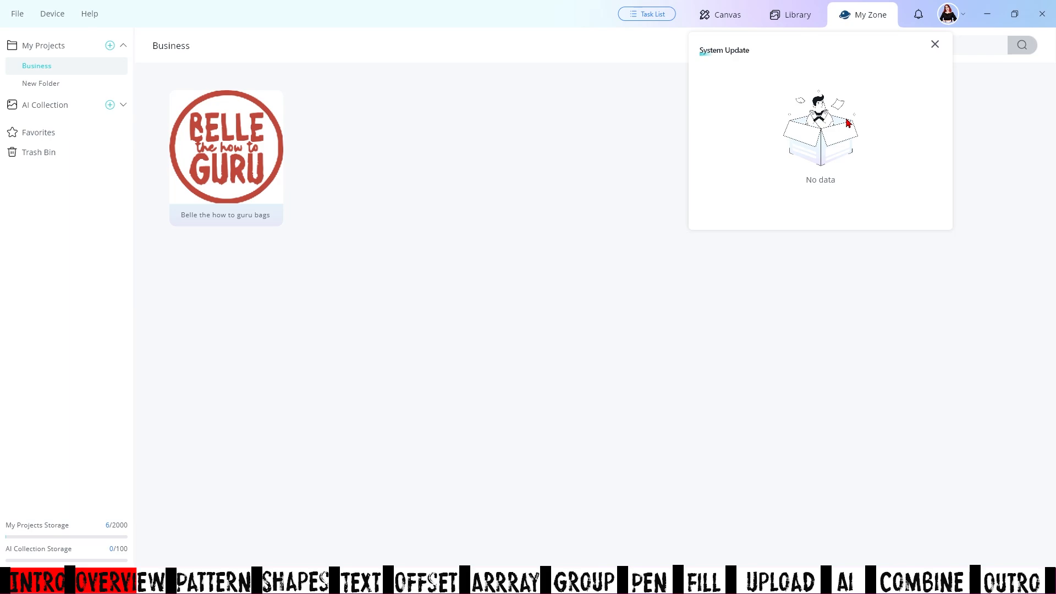
click(935, 44)
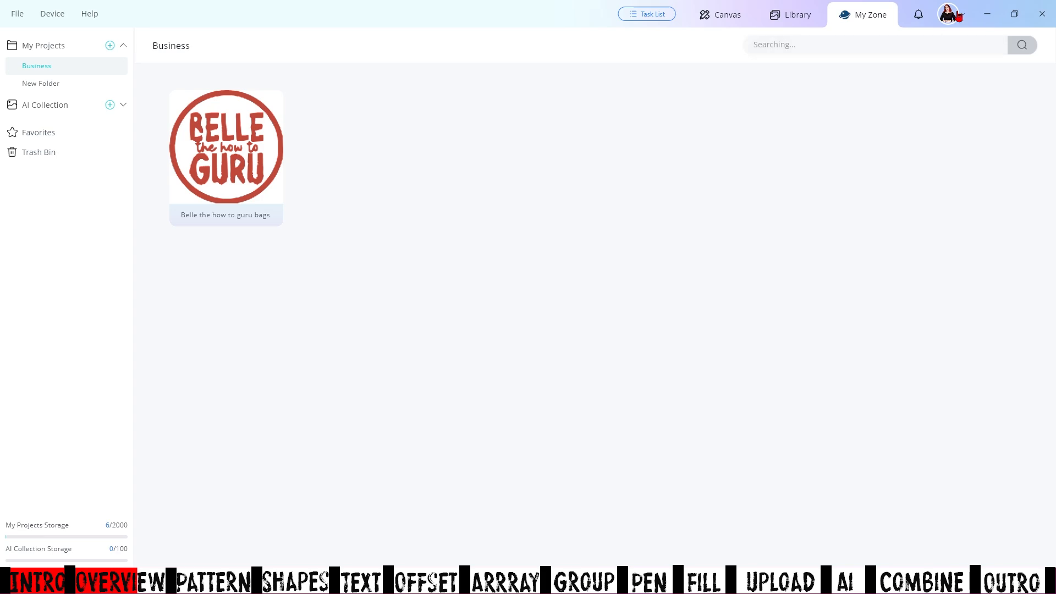
Open the account profile for editing, save its details and close it
click(958, 16)
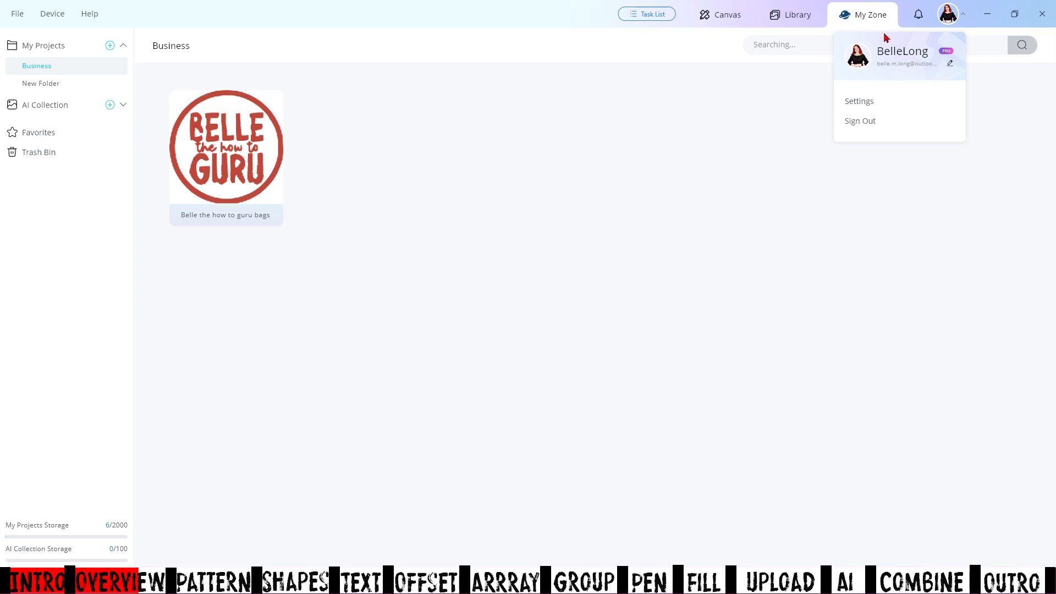
click(950, 65)
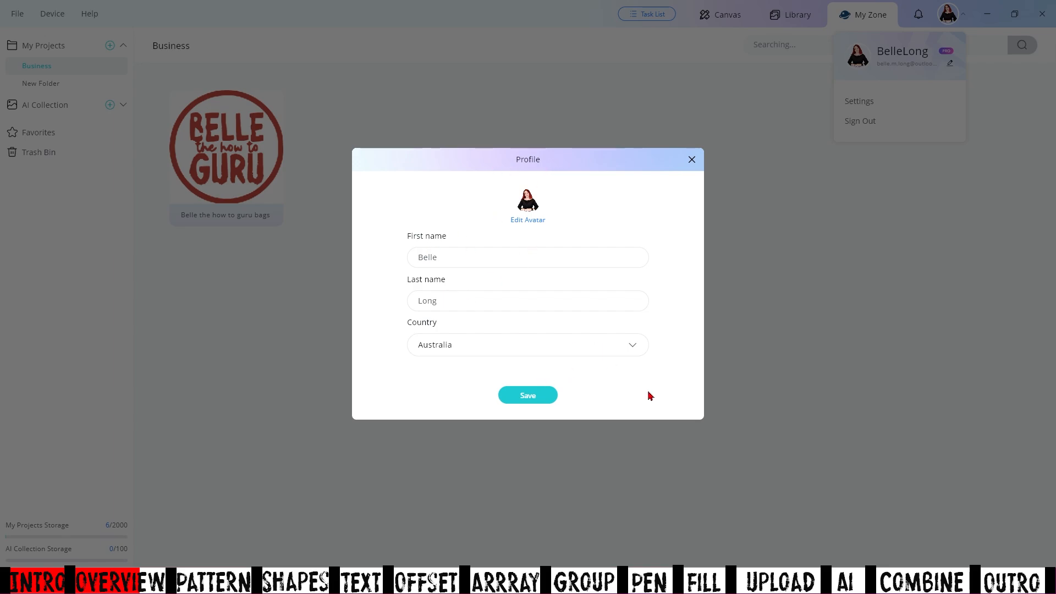
click(517, 401)
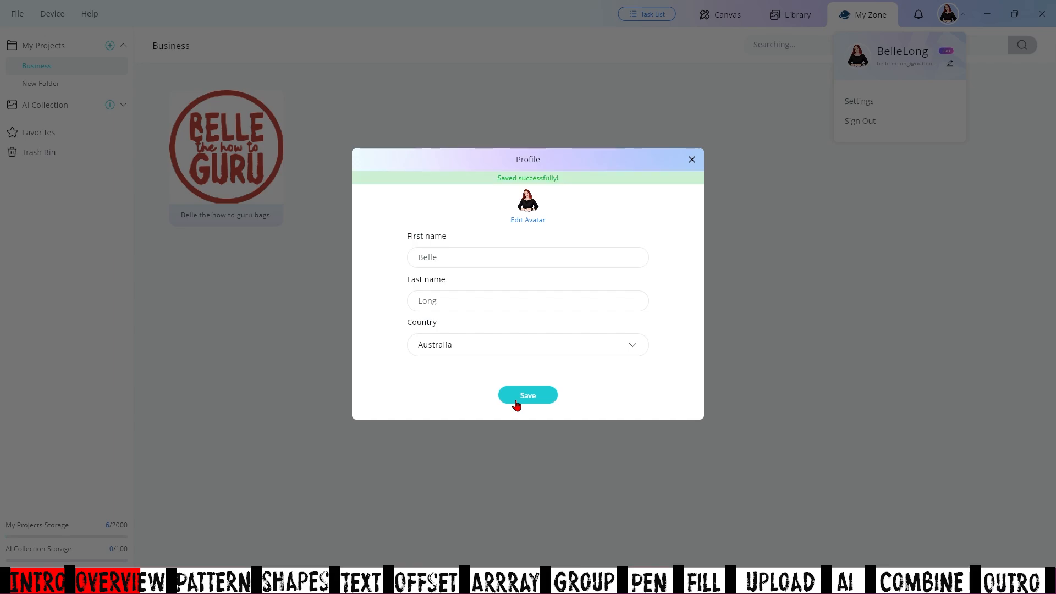
click(693, 161)
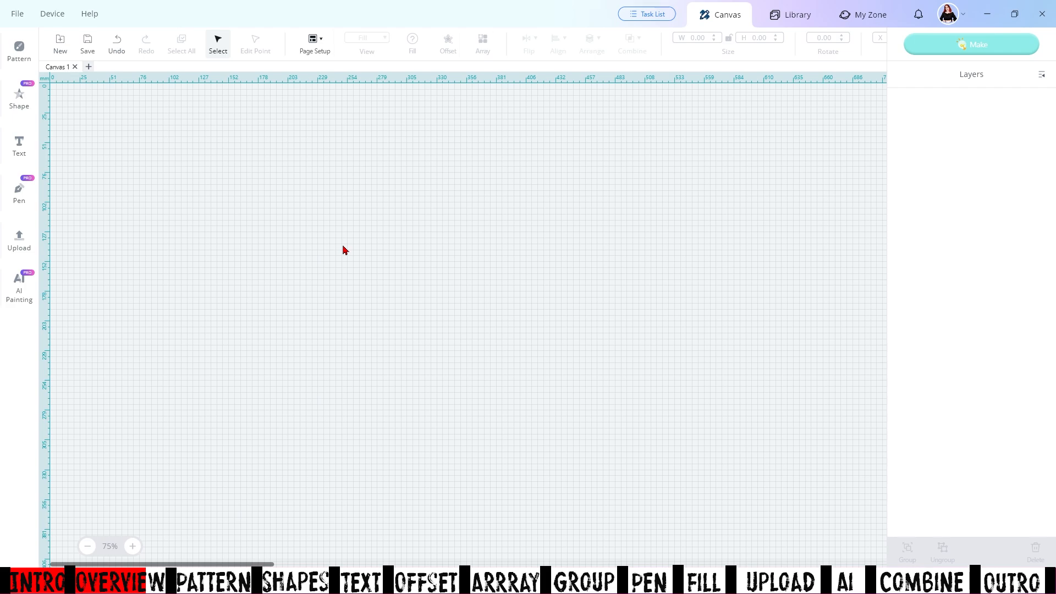
Try Inch as the measurement unit in the account settings and return the units to MM
click(950, 20)
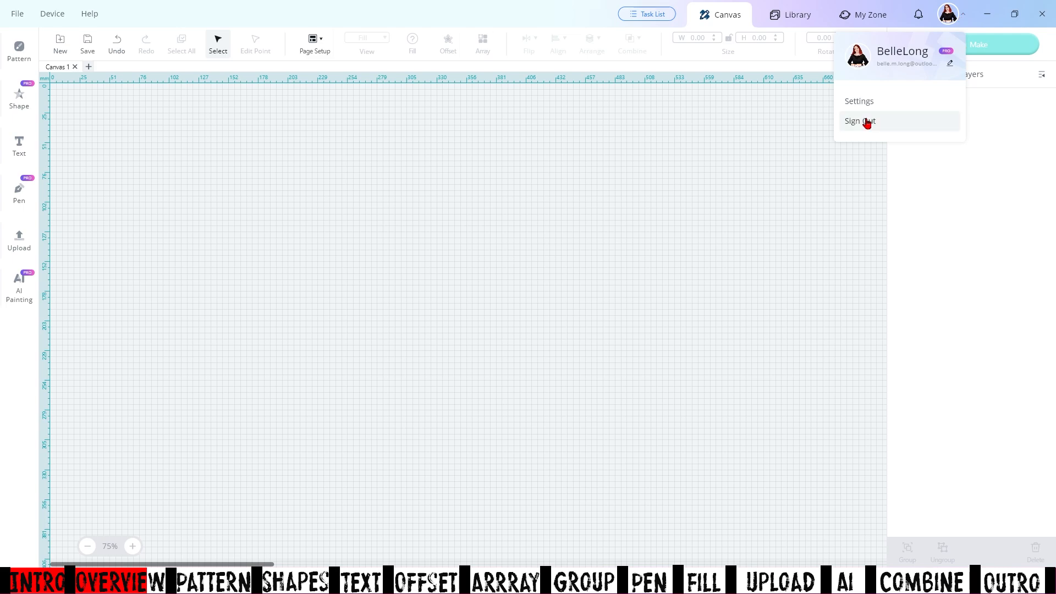
click(858, 101)
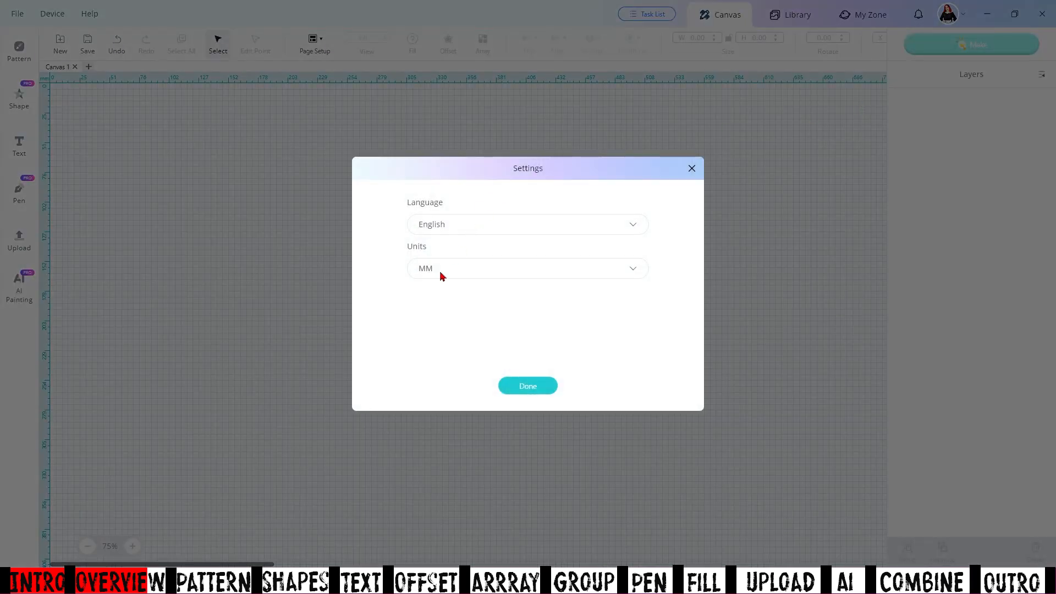
click(513, 274)
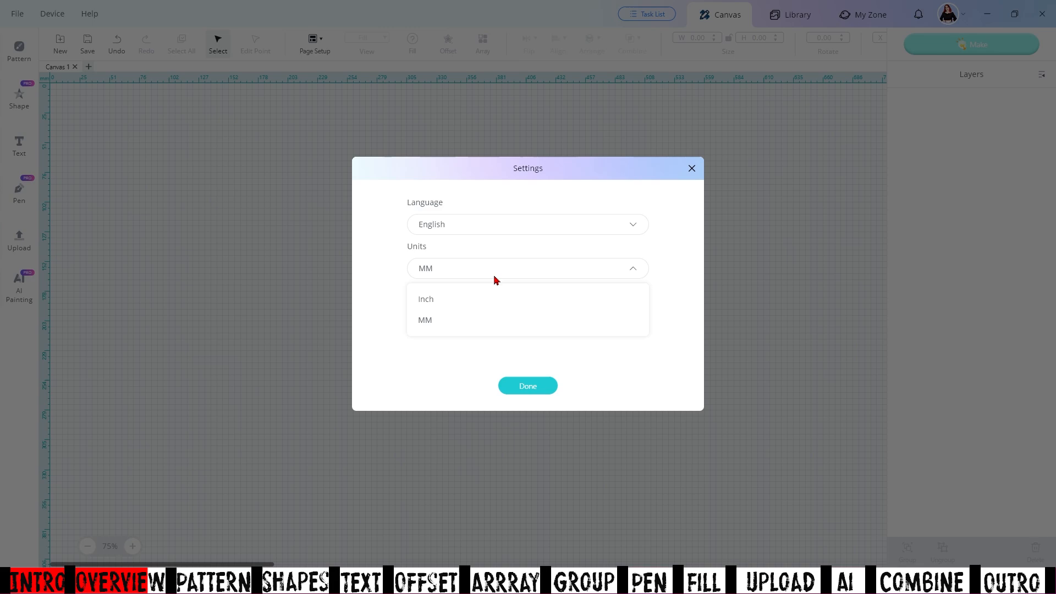
click(428, 302)
click(559, 267)
click(453, 322)
click(548, 389)
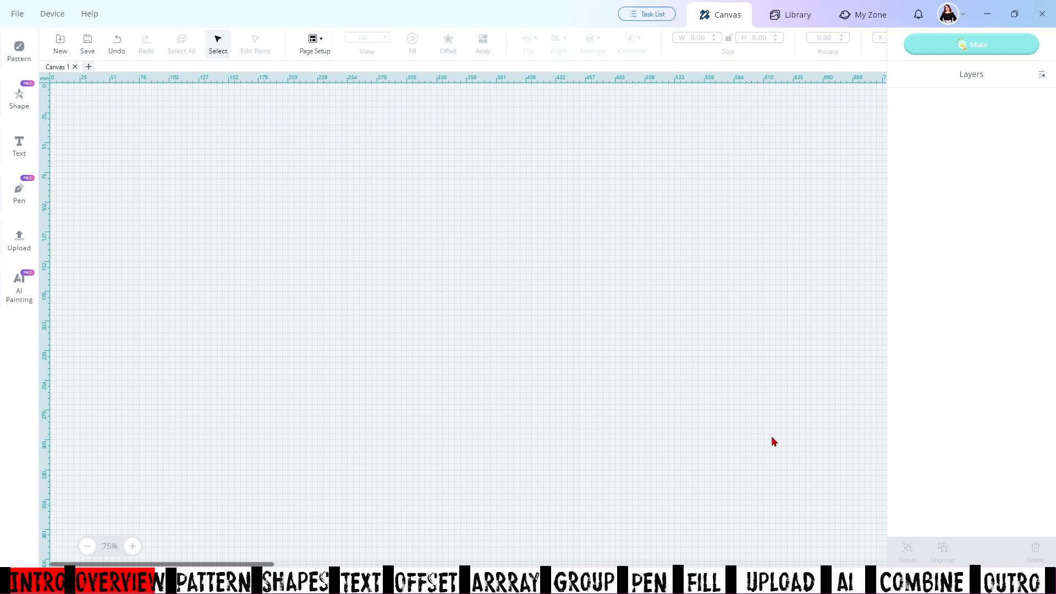
Set the page's design area to 12*12in, previewing the A4 print border and leaving it off
click(325, 43)
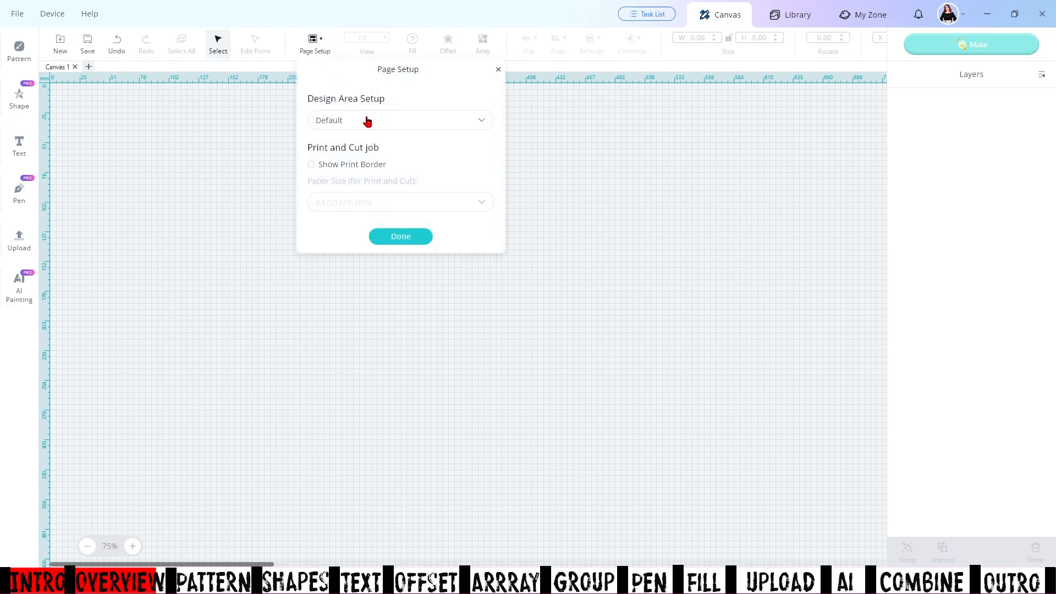
click(452, 123)
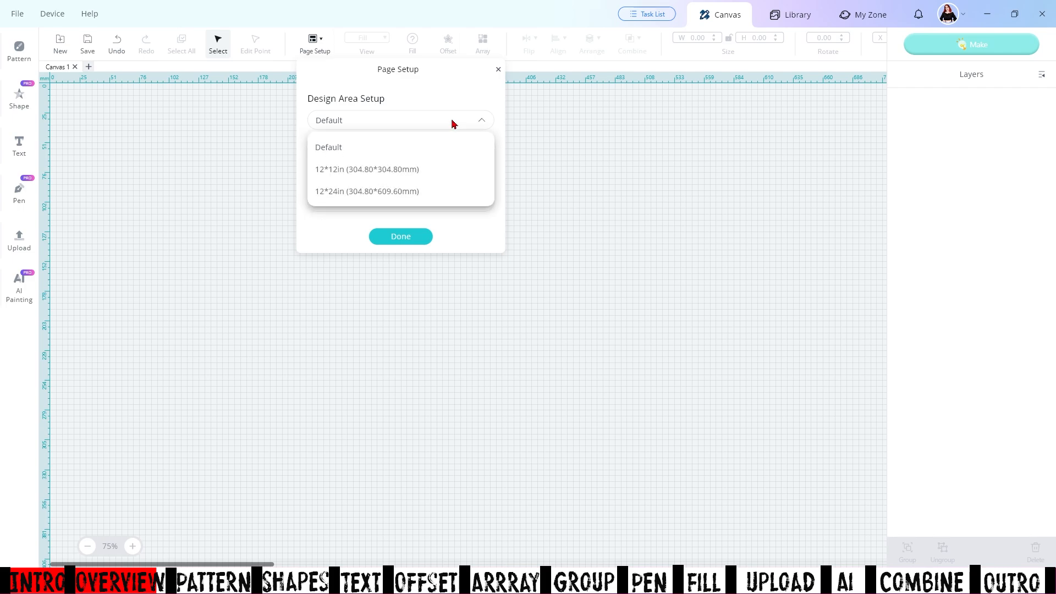
click(391, 174)
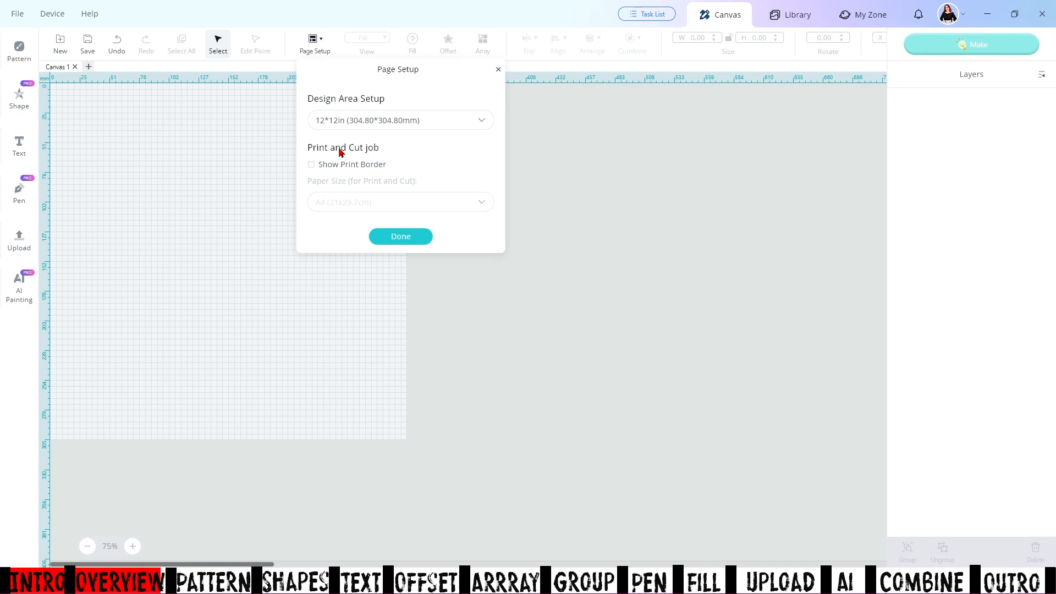
click(317, 166)
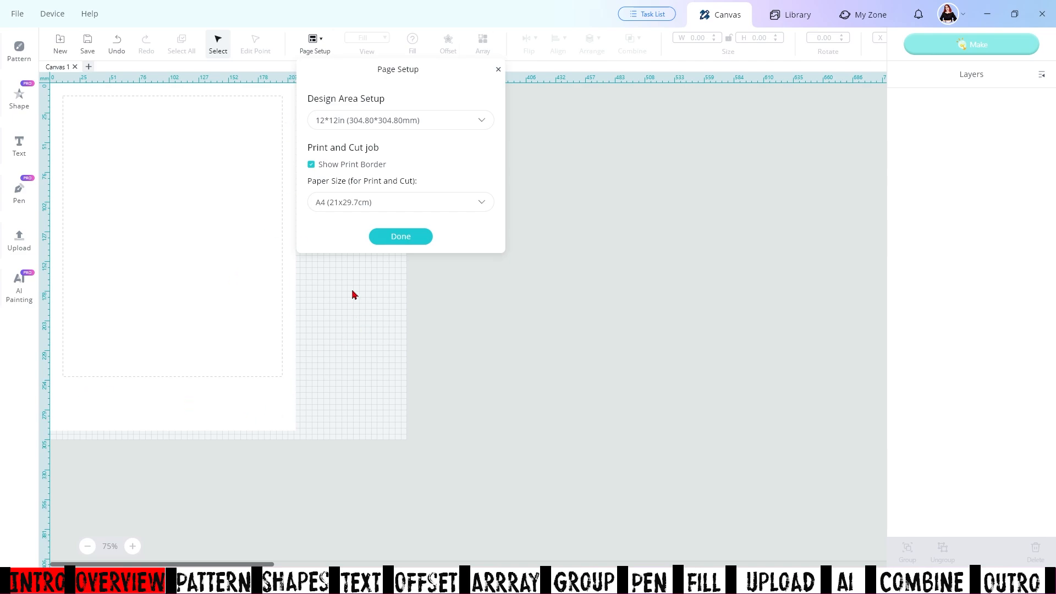
click(402, 209)
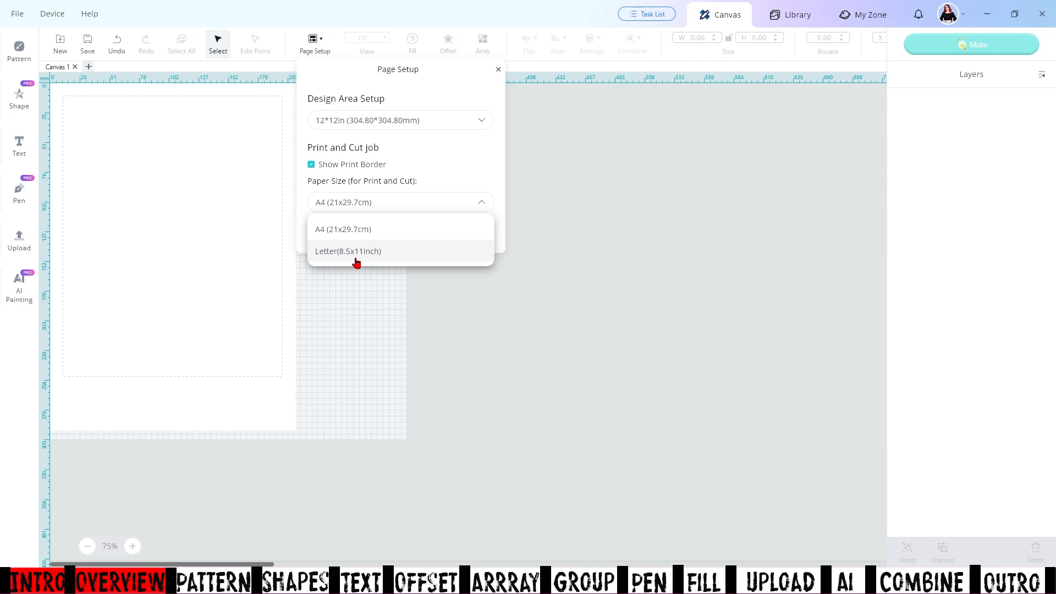
click(483, 203)
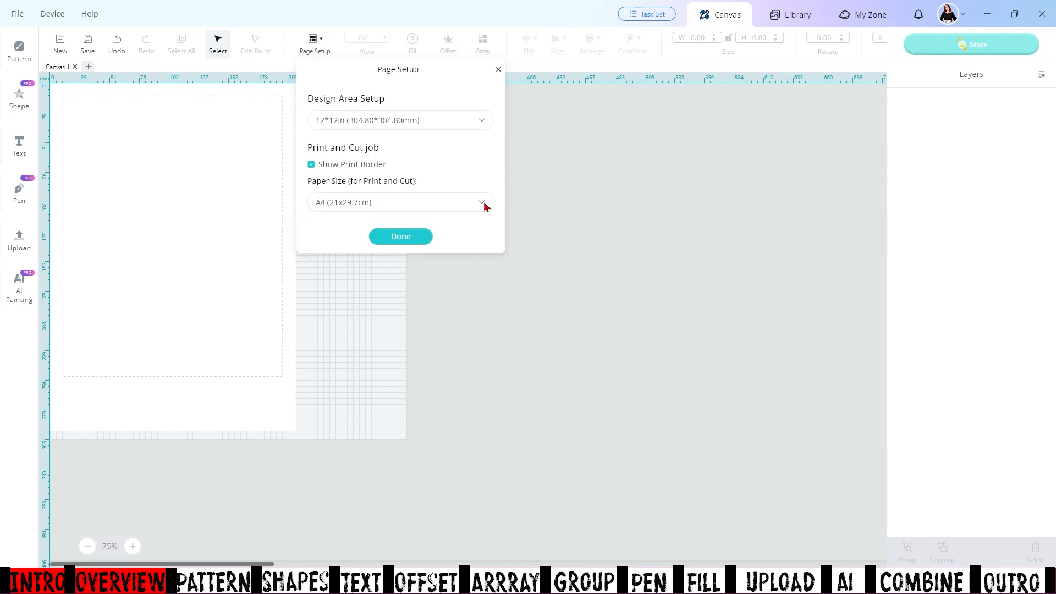
click(312, 165)
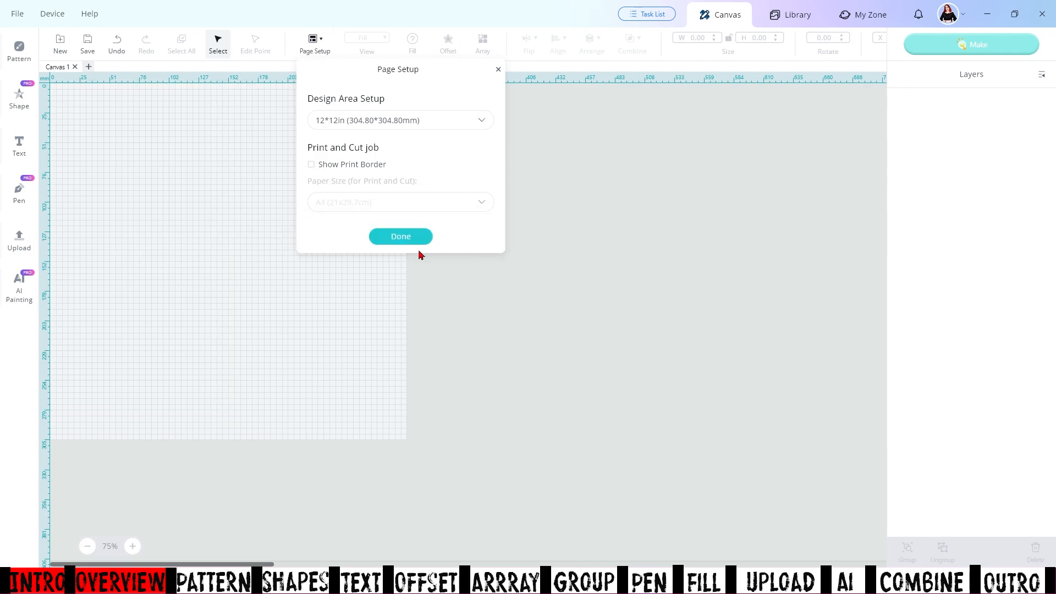
click(404, 240)
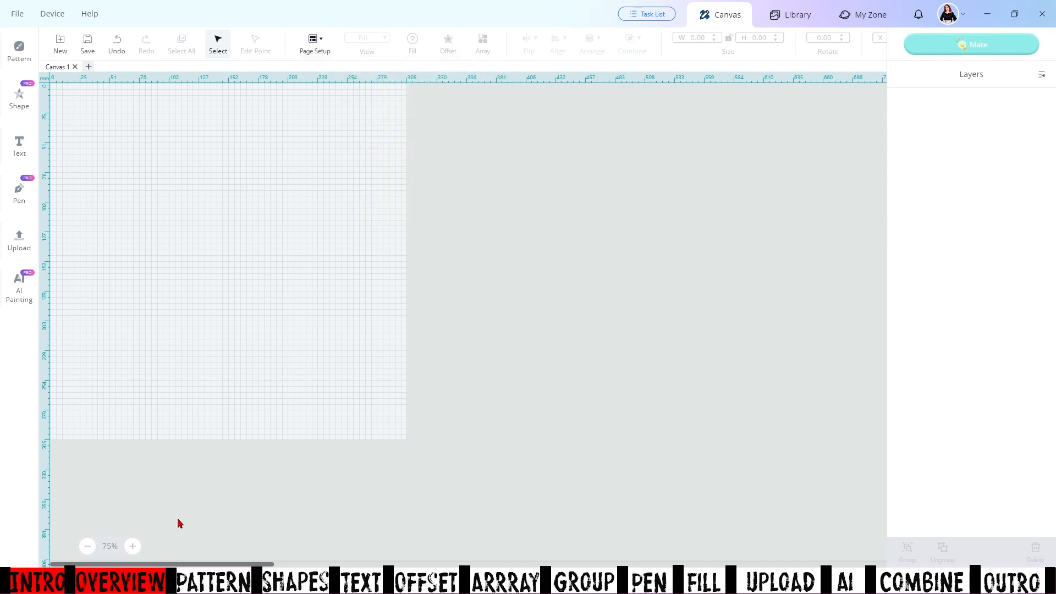
Try zooming the canvas in and out, ending at 150%
click(131, 547)
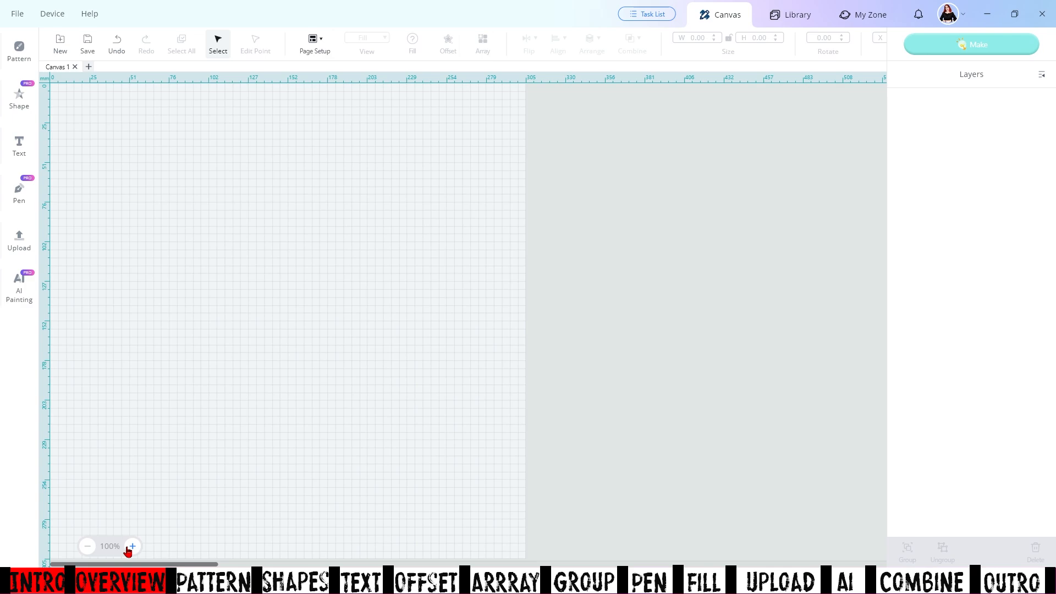
click(127, 548)
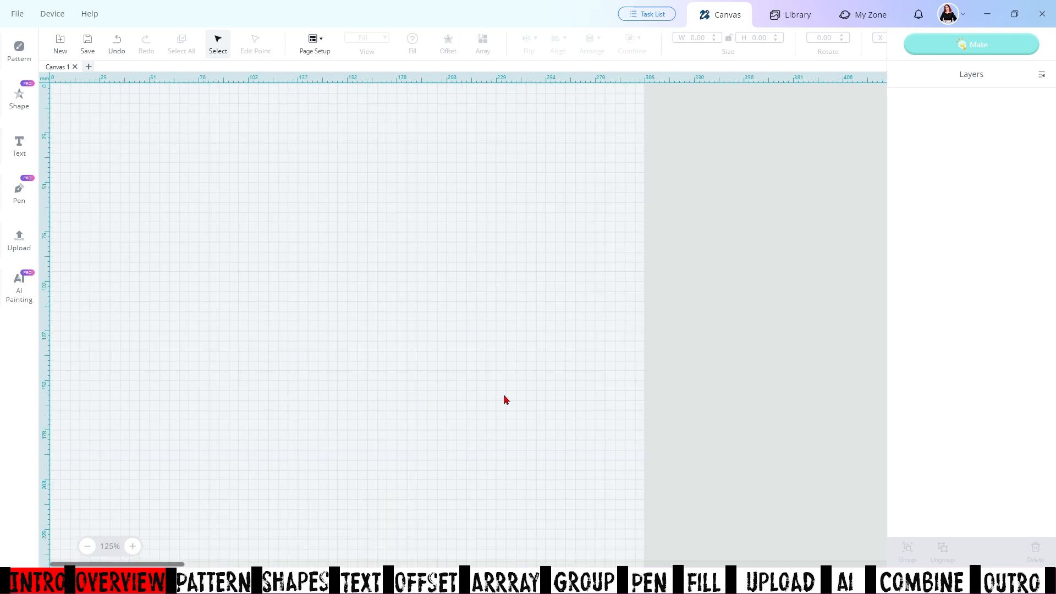
click(86, 546)
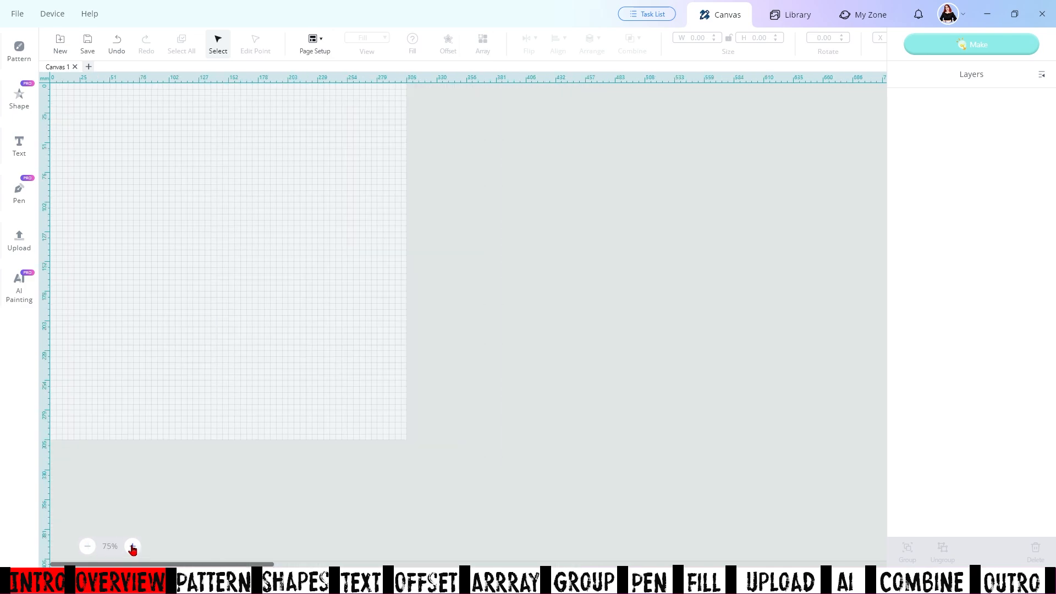
click(133, 546)
click(132, 547)
click(132, 546)
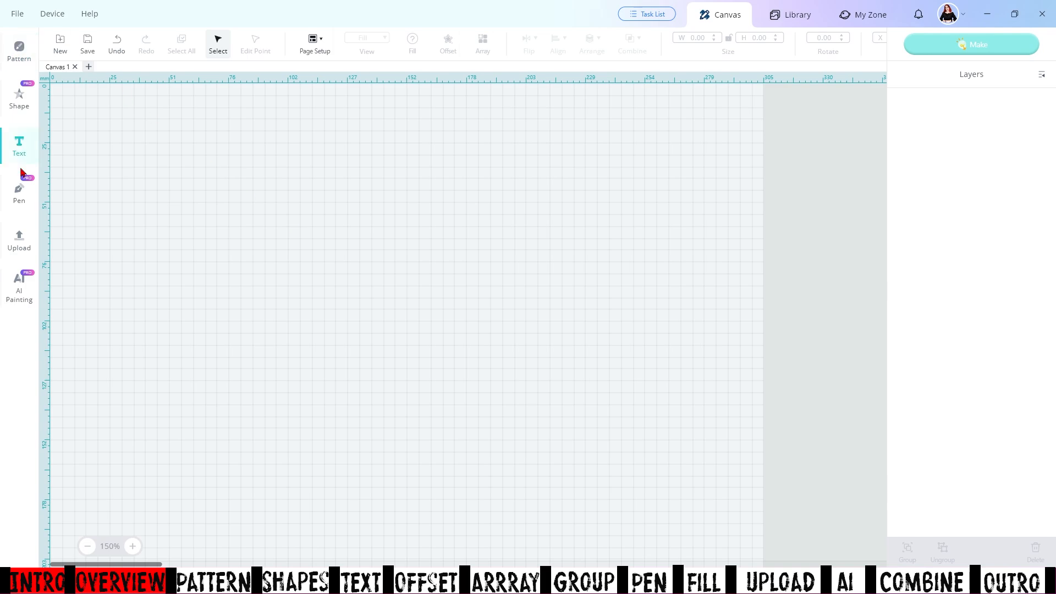
Draw a vertical dashed scoring line about 51 mm long on the canvas, and delete it
click(22, 50)
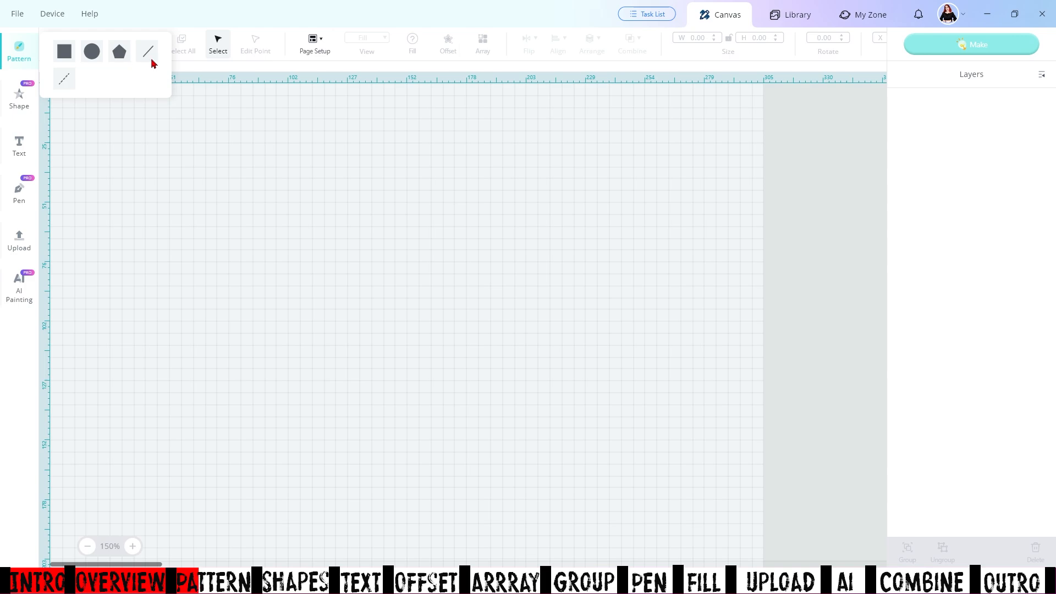
click(65, 84)
drag(248, 176, 248, 301)
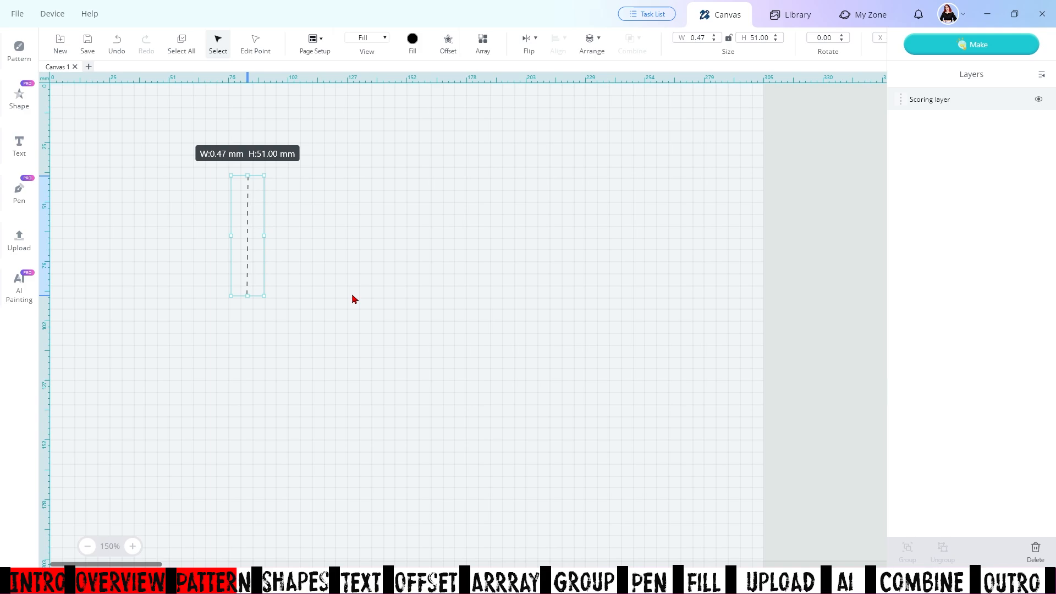
key(Delete)
Draw a wide rectangle of about 249 by 48 mm across the canvas, and delete it
click(19, 51)
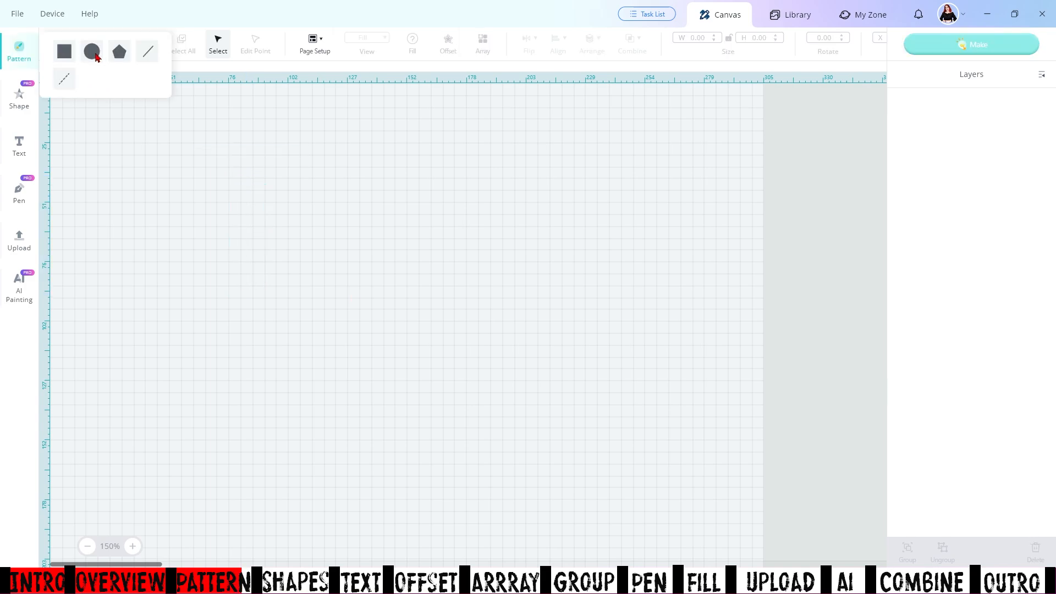
click(65, 55)
drag(136, 179, 720, 296)
click(622, 256)
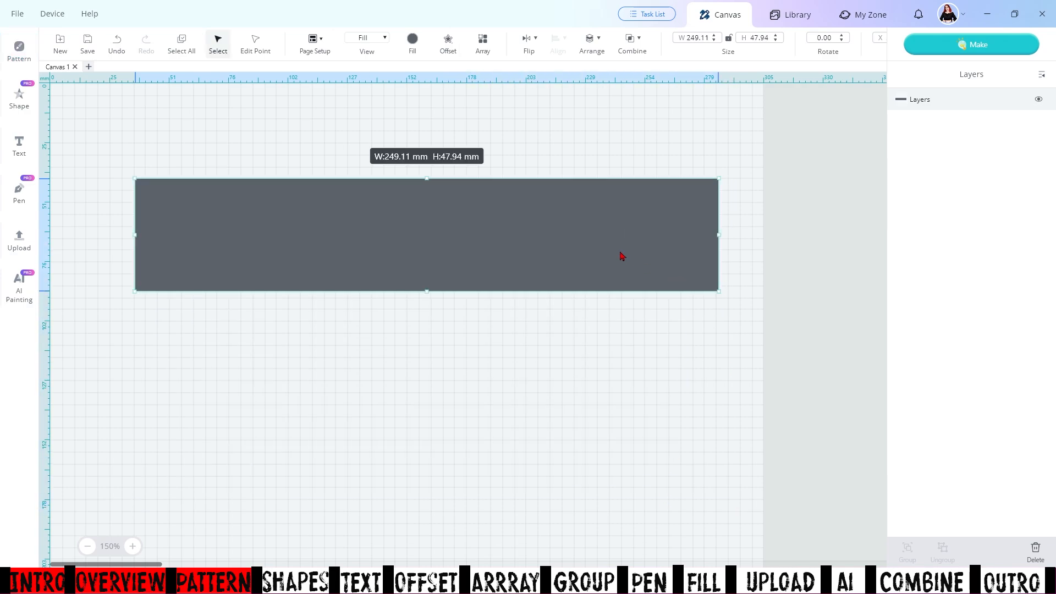
key(Delete)
Add a ready-made circle about 141 mm across and move it down and to the left on the canvas
click(18, 99)
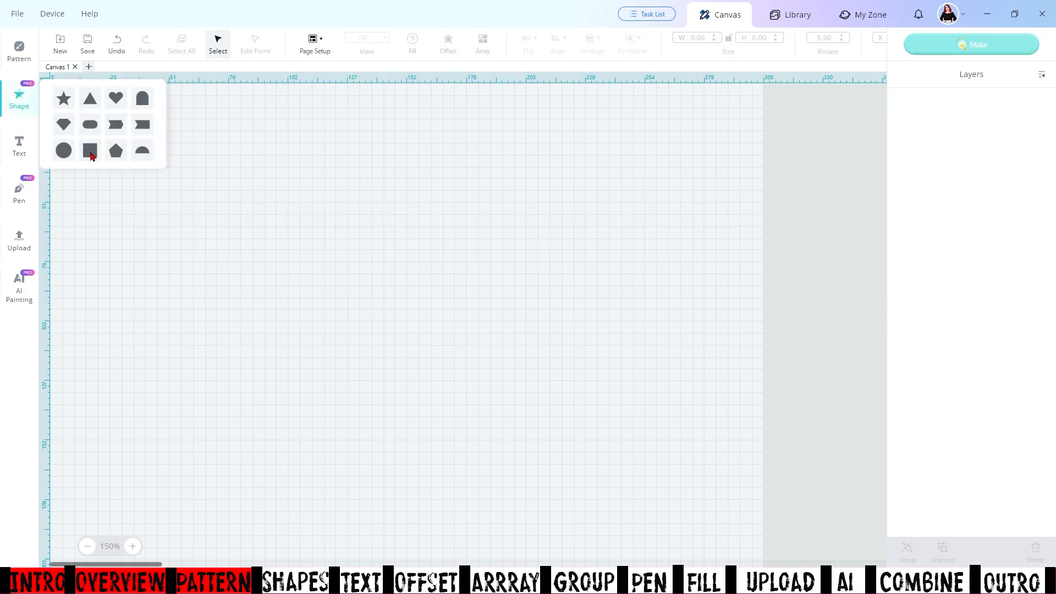
click(64, 150)
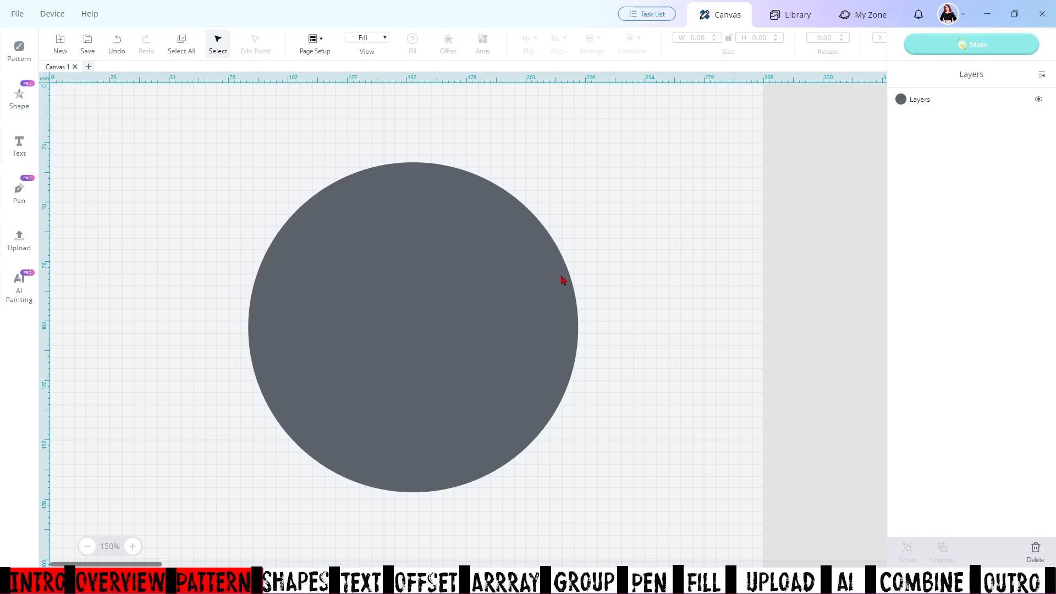
click(406, 334)
drag(406, 333, 318, 362)
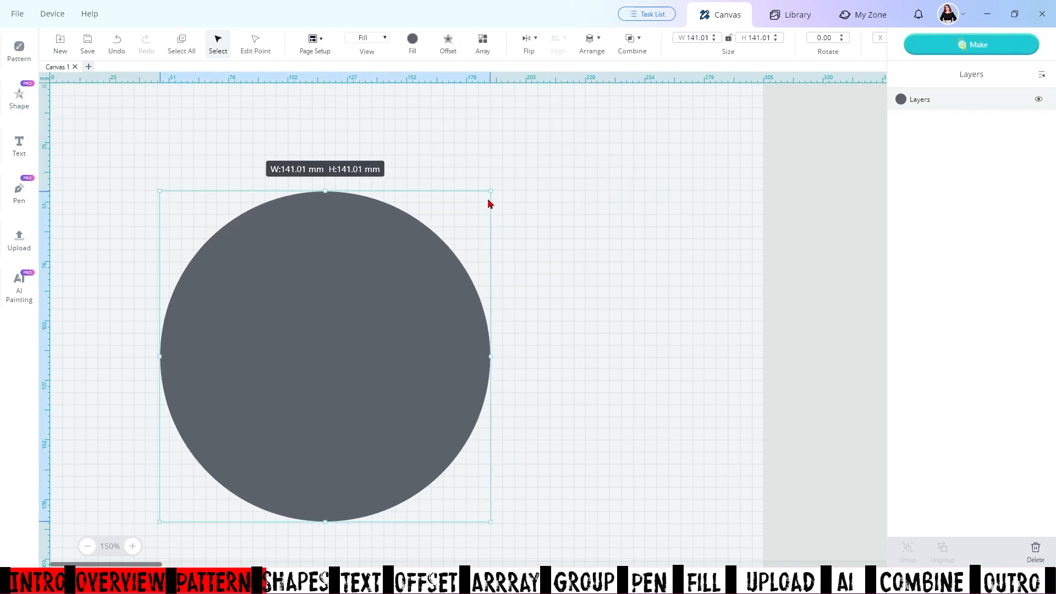
Stretch the circle freely to about 144 by 136 mm and lock its width-to-height ratio
mouse_move(489, 191)
mouse_down()
mouse_move(606, 170)
mouse_move(407, 375)
mouse_move(356, 193)
mouse_move(697, 168)
mouse_move(531, 137)
mouse_move(513, 229)
mouse_move(498, 203)
mouse_up()
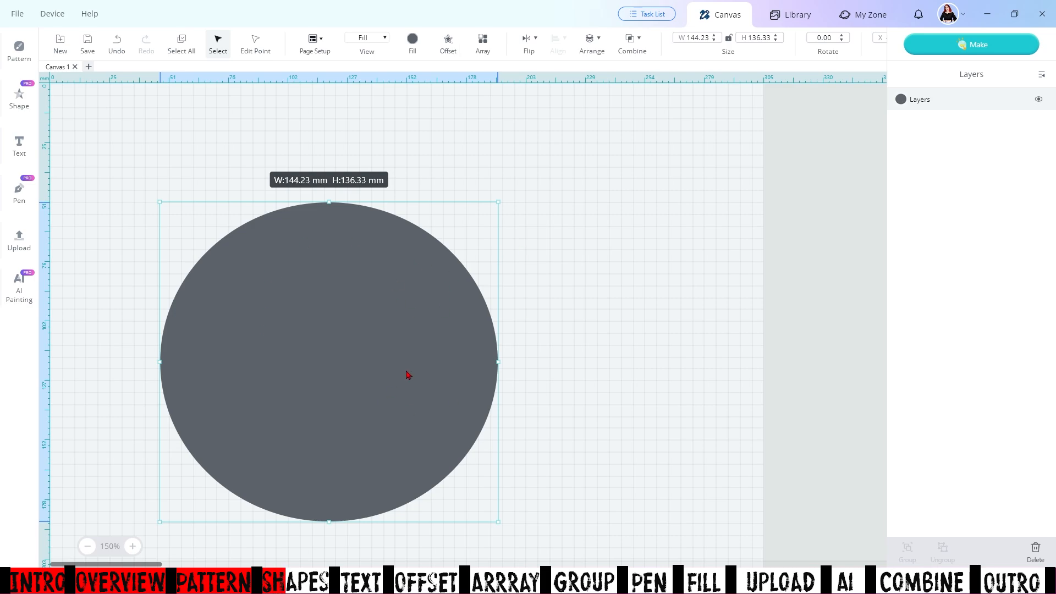
click(729, 38)
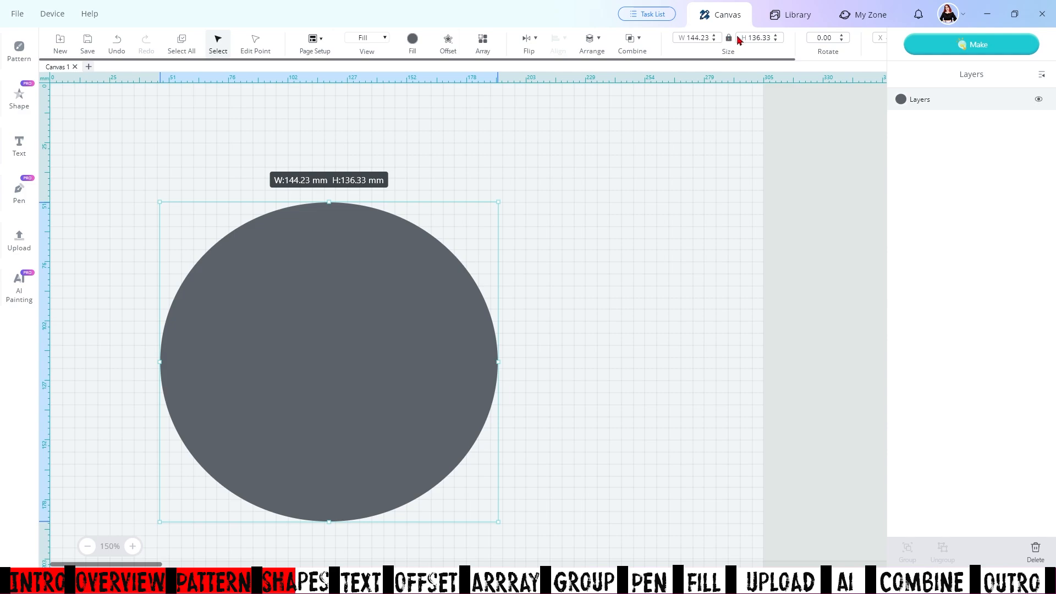
Shrink the circle proportionally to about 91 by 86 mm, and set its width to 50 mm with the ratio locked
drag(498, 521, 374, 303)
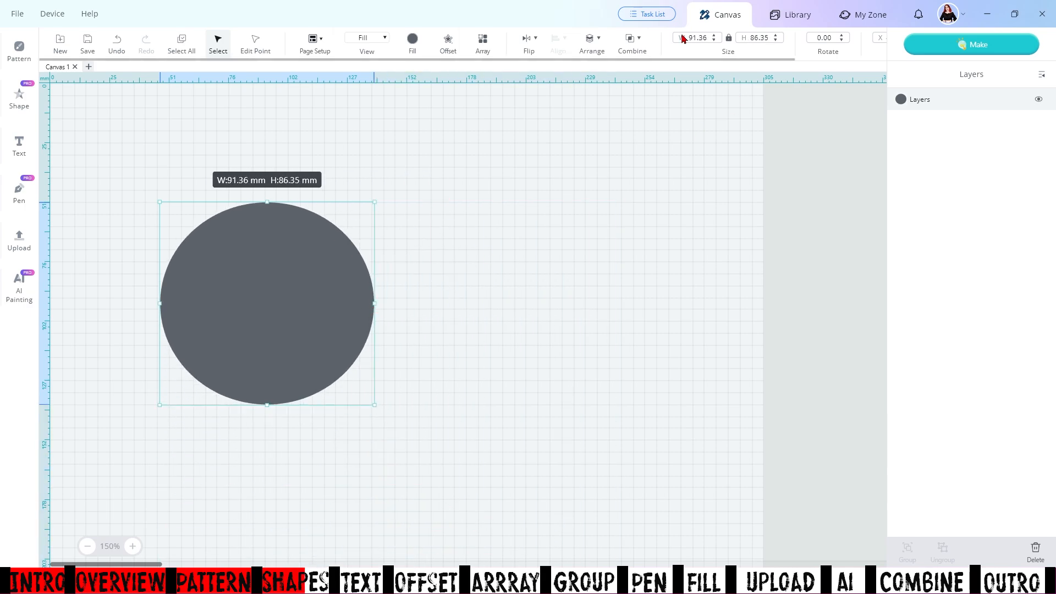
scroll(694, 37, down, 2)
scroll(688, 38, up, 1)
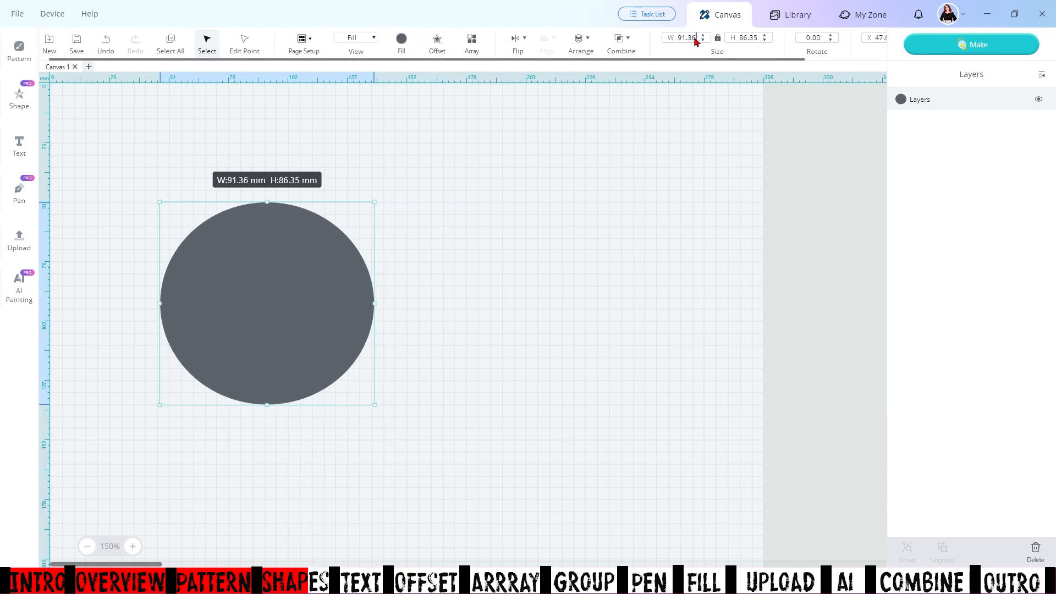
click(703, 44)
key(BackSpace)
key(BackSpace)
key(BackSpace)
key(BackSpace)
key(BackSpace)
text(50)
key(Return)
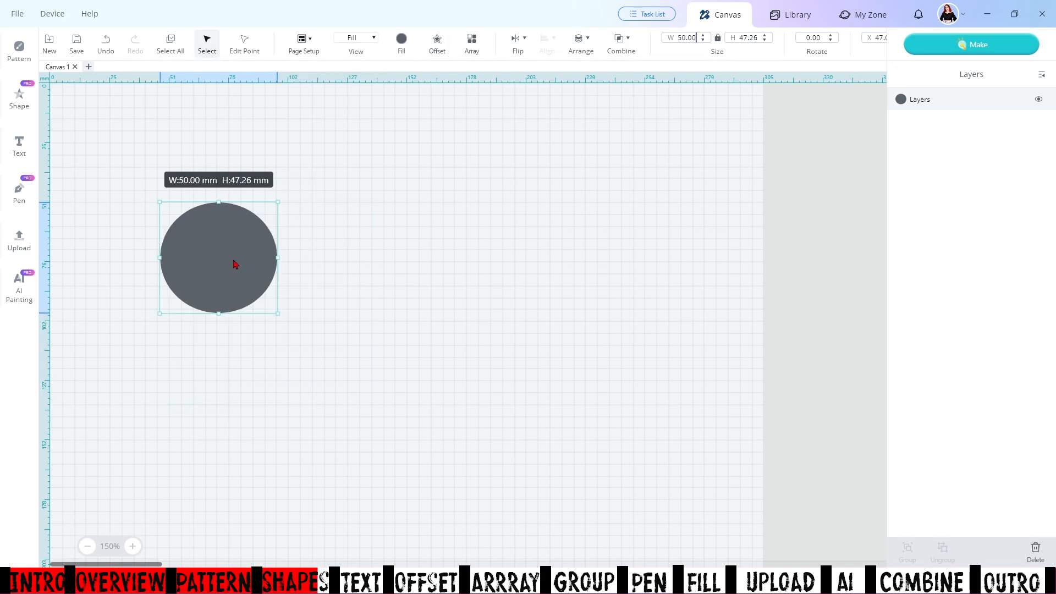
Move the circle to the right on the canvas and delete it
drag(217, 262, 422, 256)
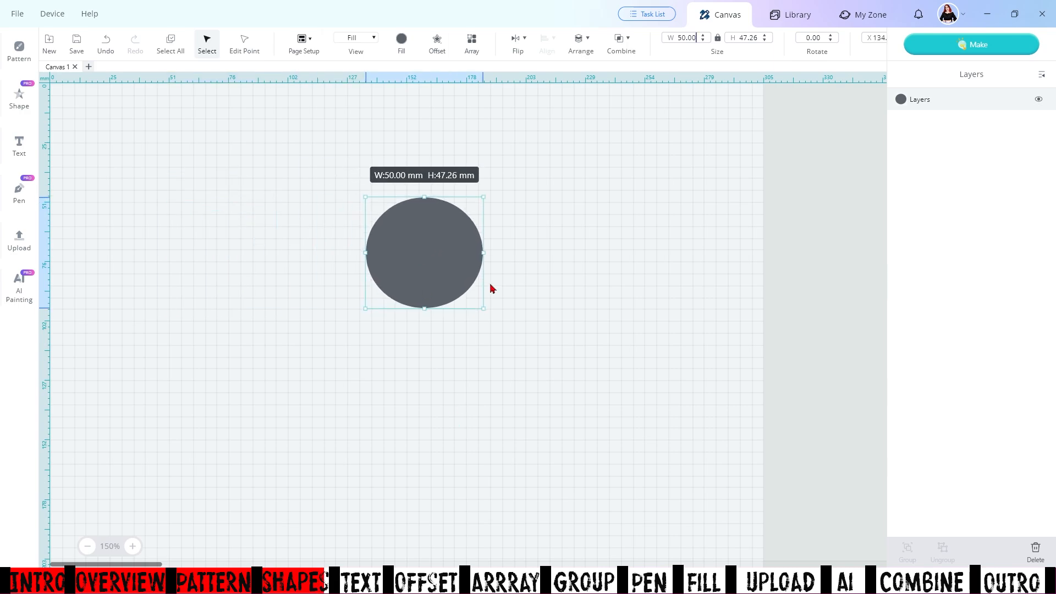
click(497, 223)
click(431, 270)
key(Delete)
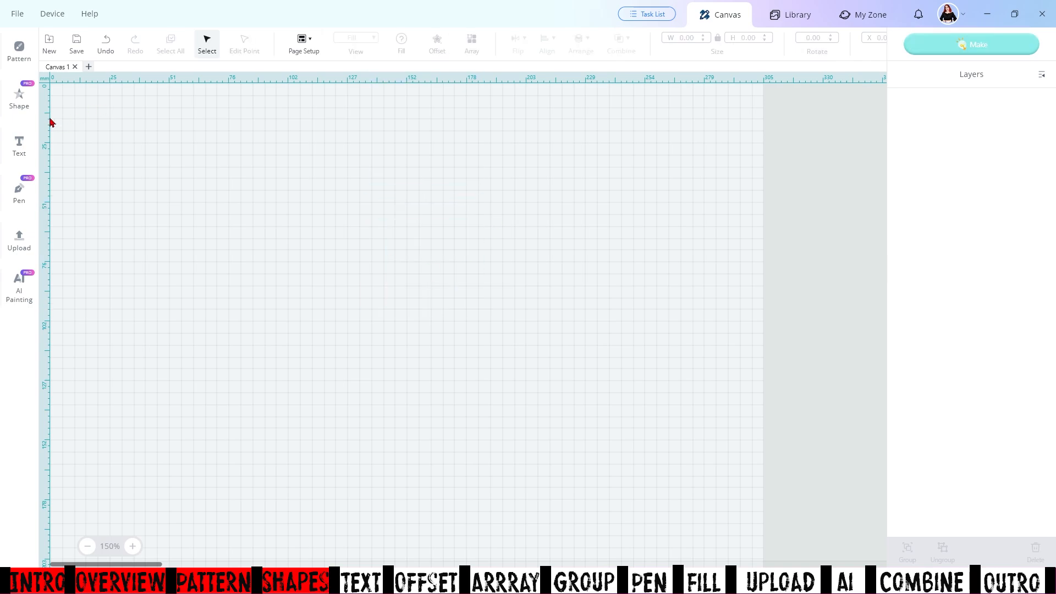
Add a text object to the canvas and replace its placeholder wording with "Hello"
click(21, 99)
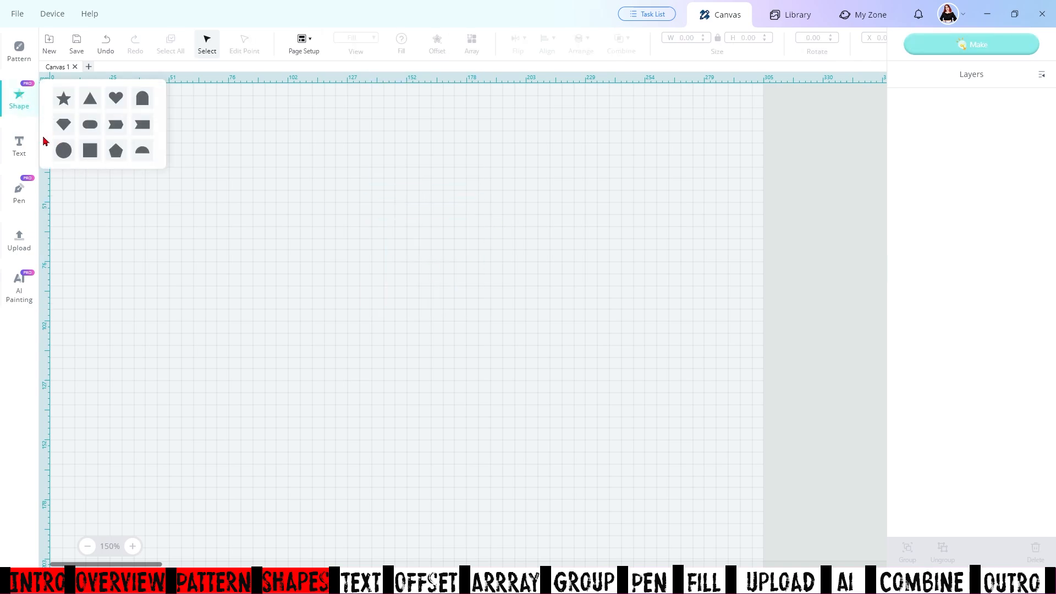
click(19, 154)
click(19, 154)
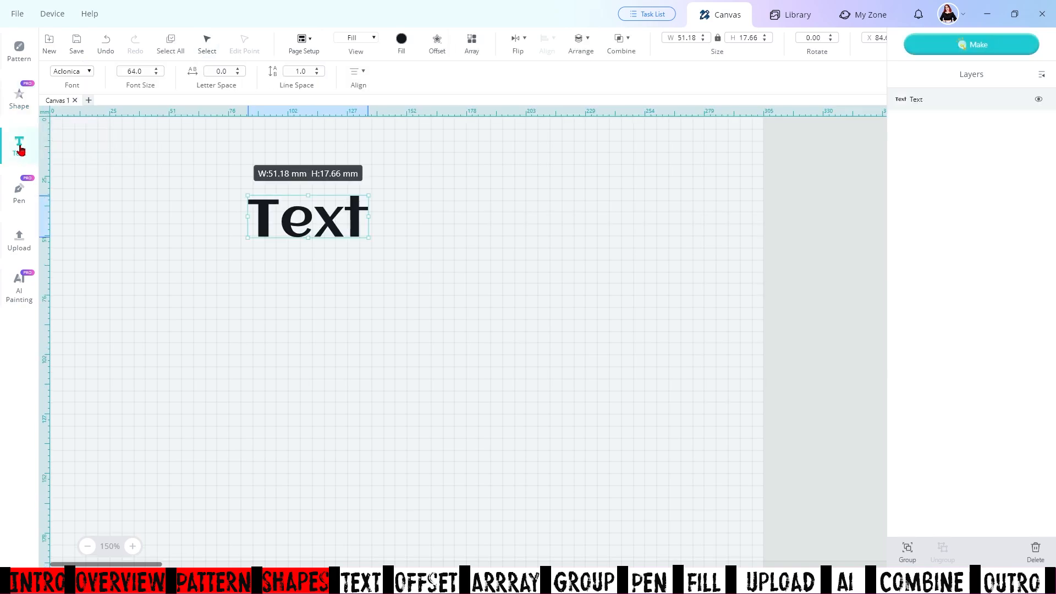
double_click(354, 231)
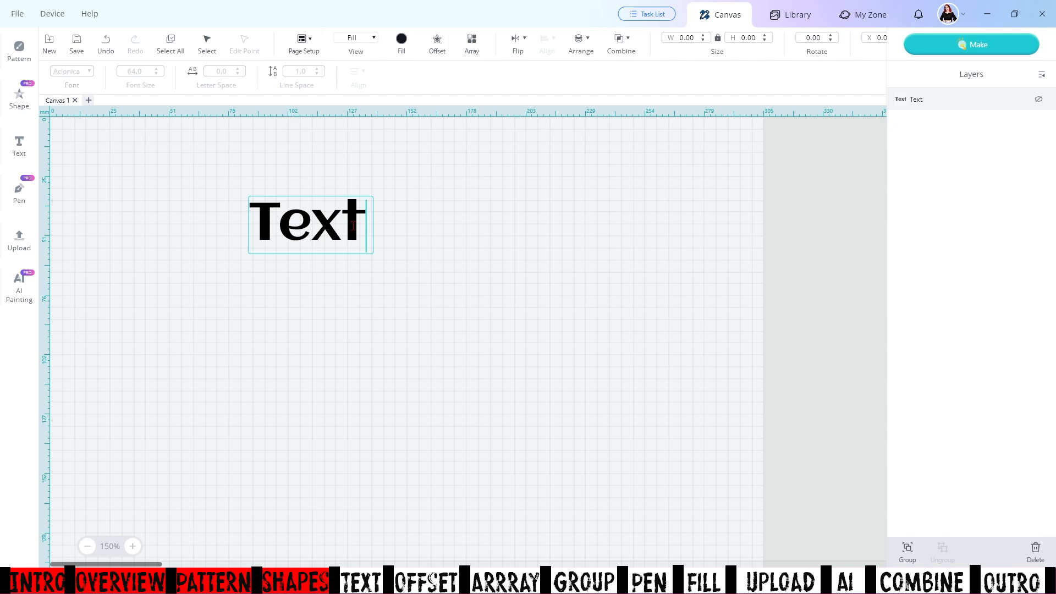
key(BackSpace)
key(BackSpace)
key(BackSpace)
key(BackSpace)
text(He)
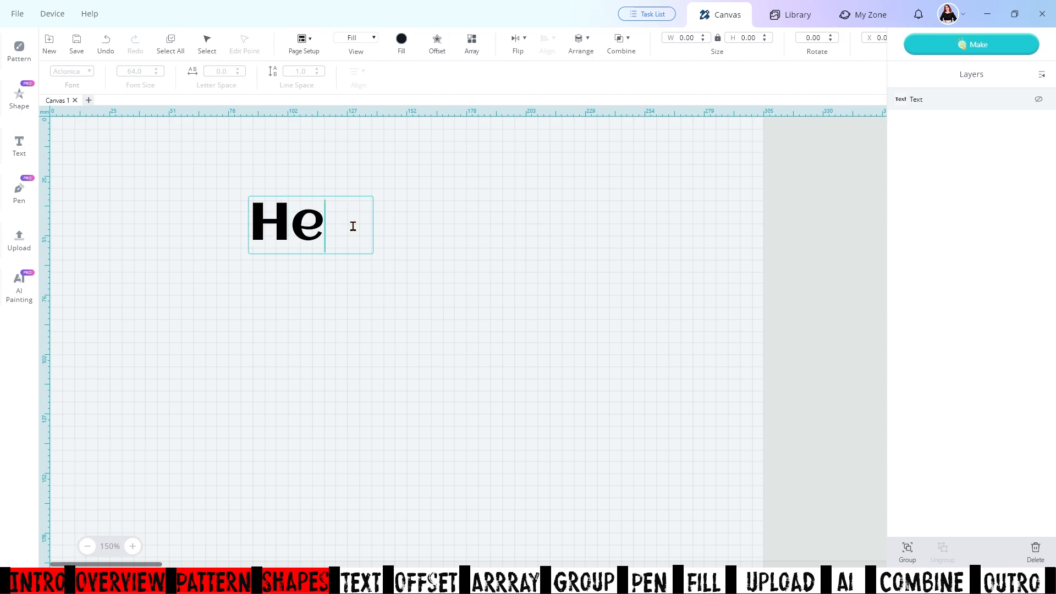
text(llo)
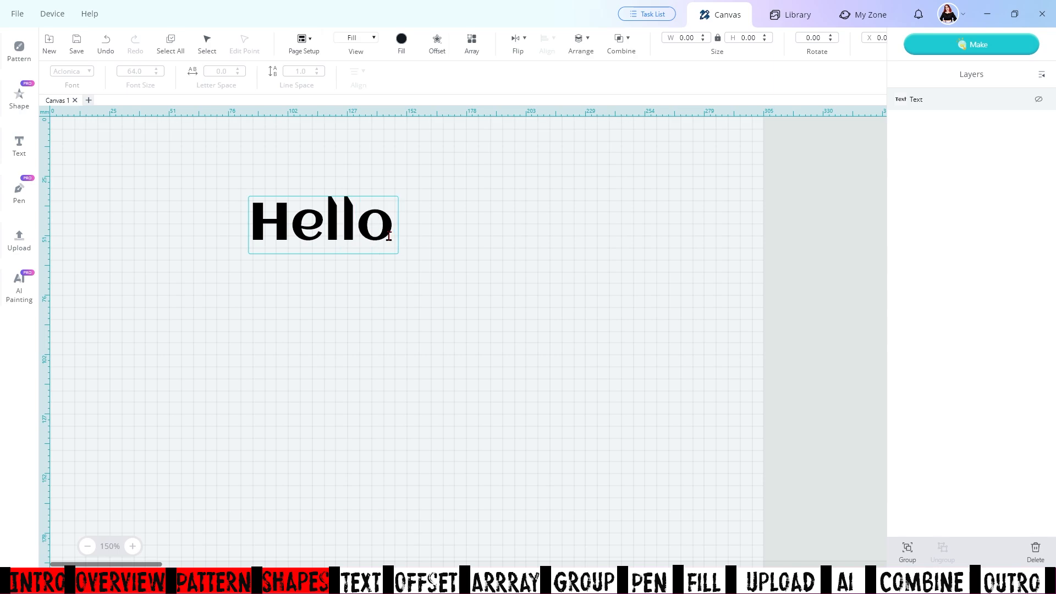
click(419, 296)
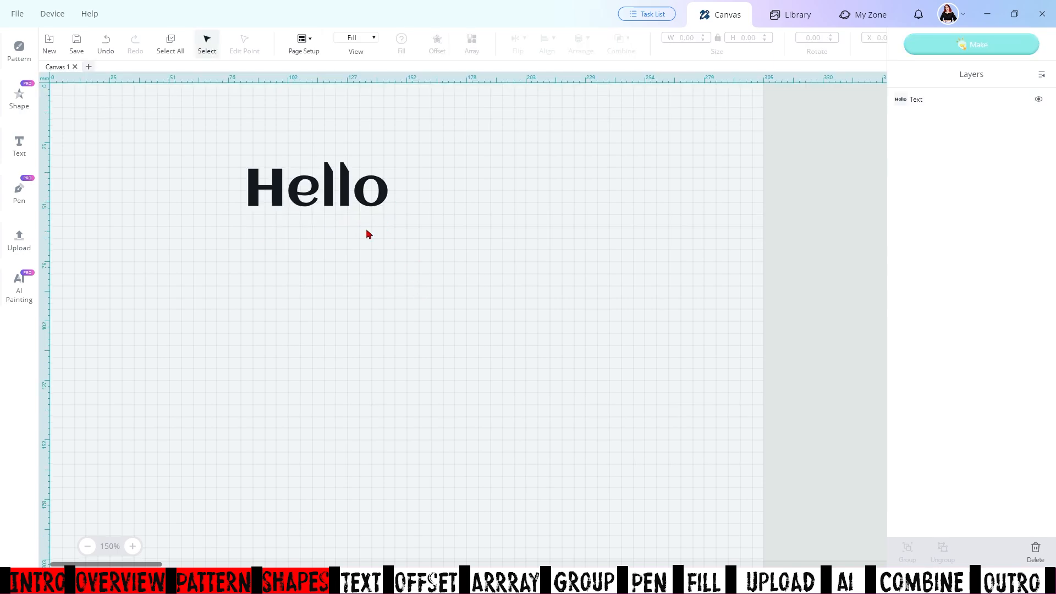
Move the Hello text down and to the right, and enlarge it proportionally to about 129 by 41 mm
click(349, 199)
drag(357, 225, 405, 258)
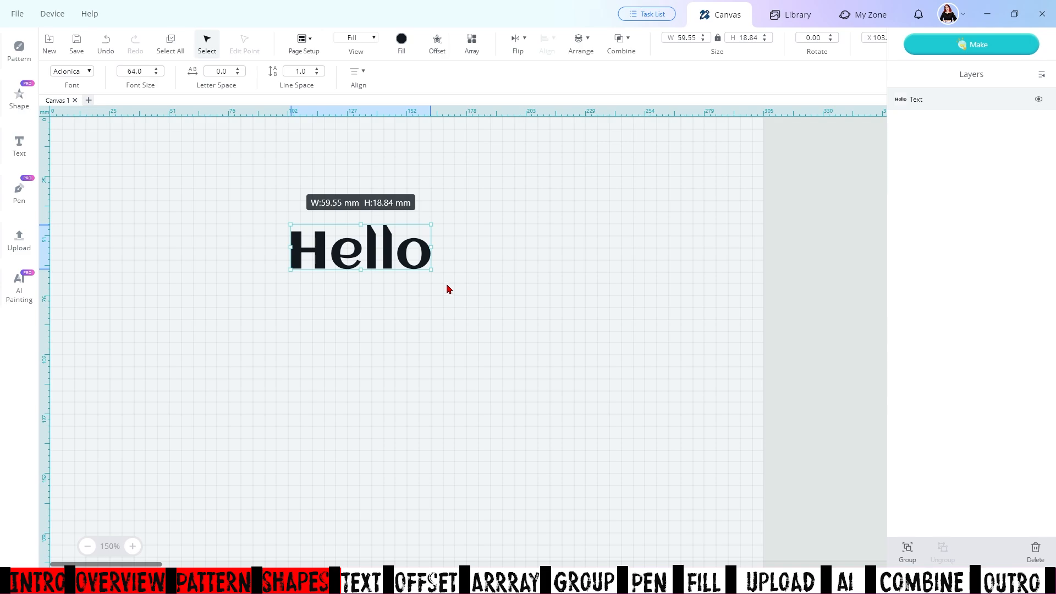
drag(432, 269, 592, 368)
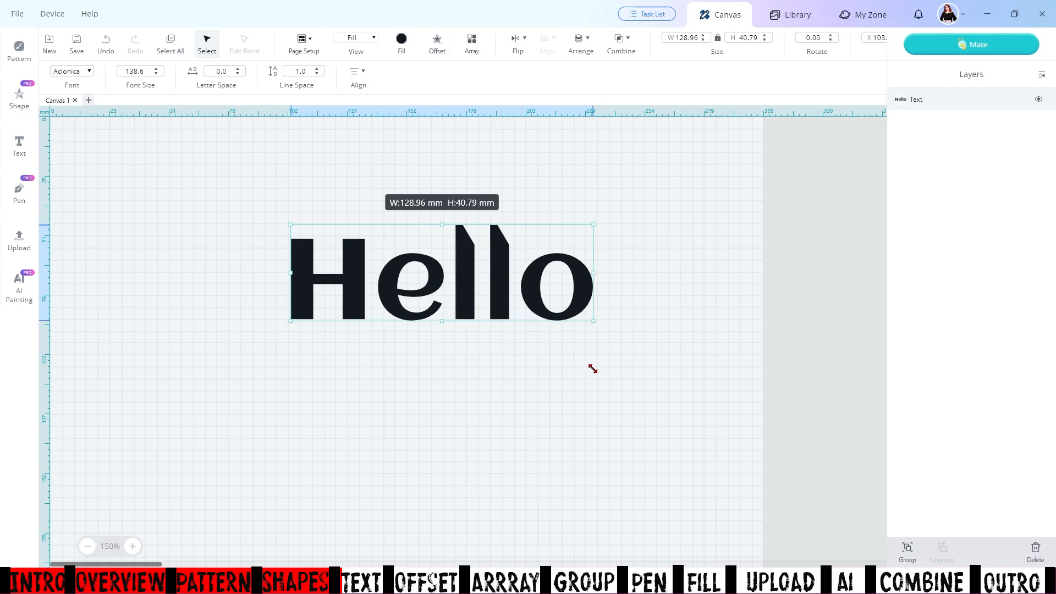
Unlock the text's width-to-height ratio, flatten it to about 24 mm high and narrow it slightly
click(718, 40)
drag(442, 321, 441, 281)
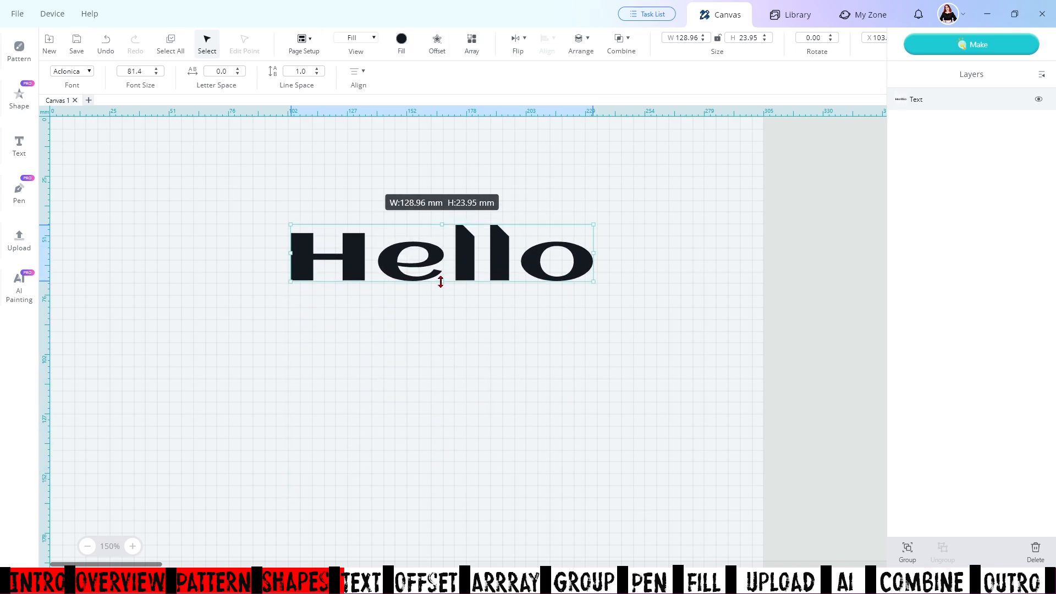
drag(600, 257, 571, 256)
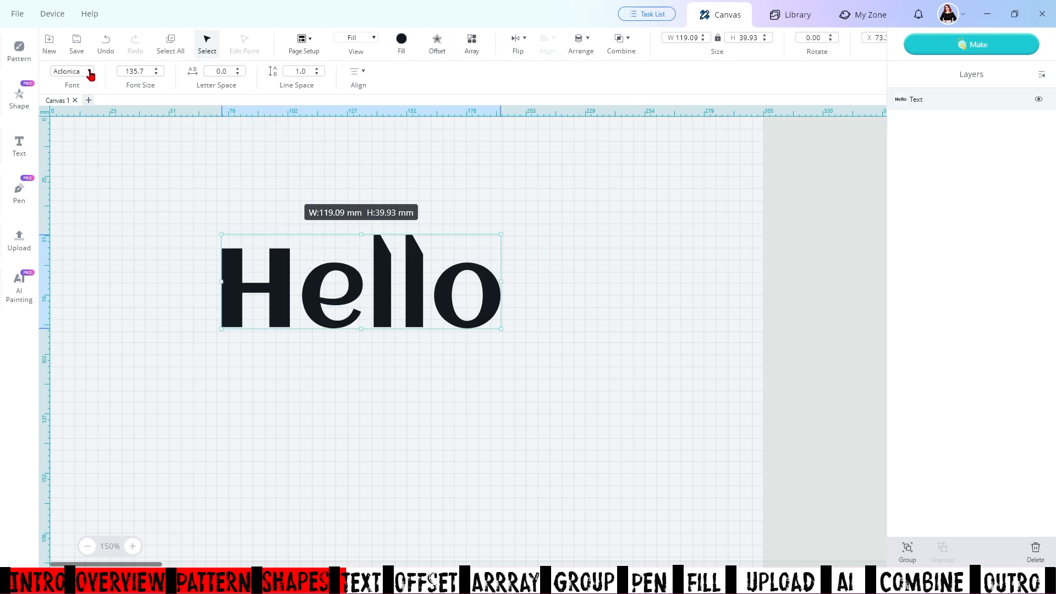
Download the Barrio-regular and Montserrat-Black fonts from the LOKLiK font list and apply Barrio-regular to the Hello text
click(90, 71)
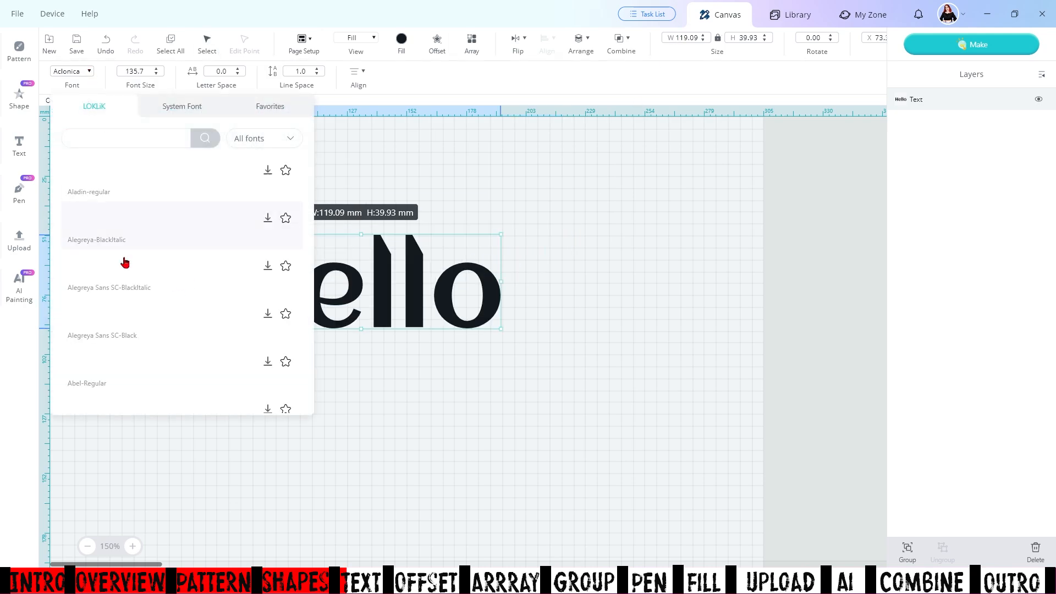
key(ctrl+z)
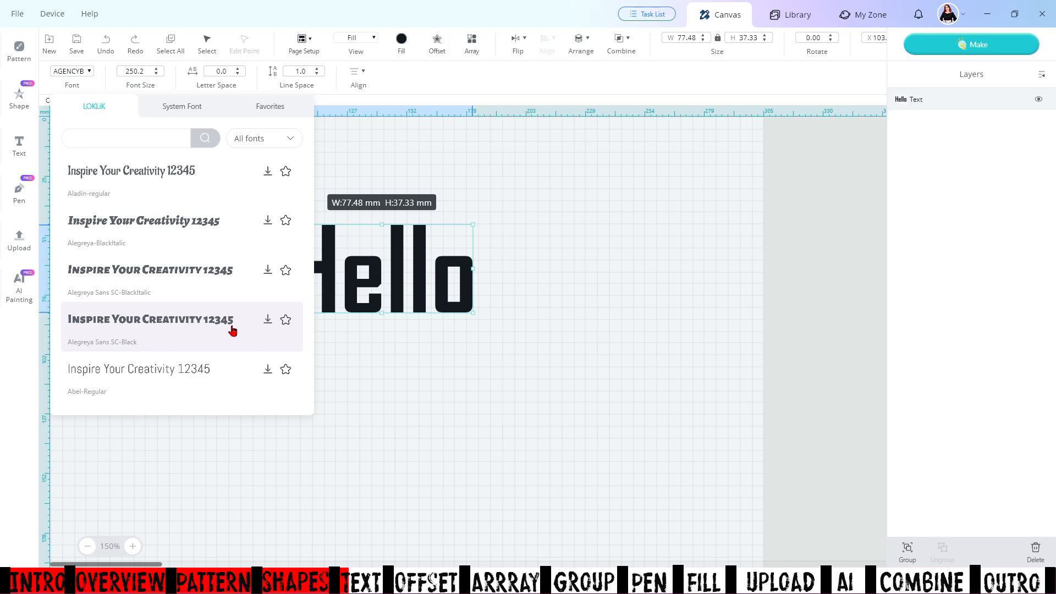
scroll(233, 329, down, 10)
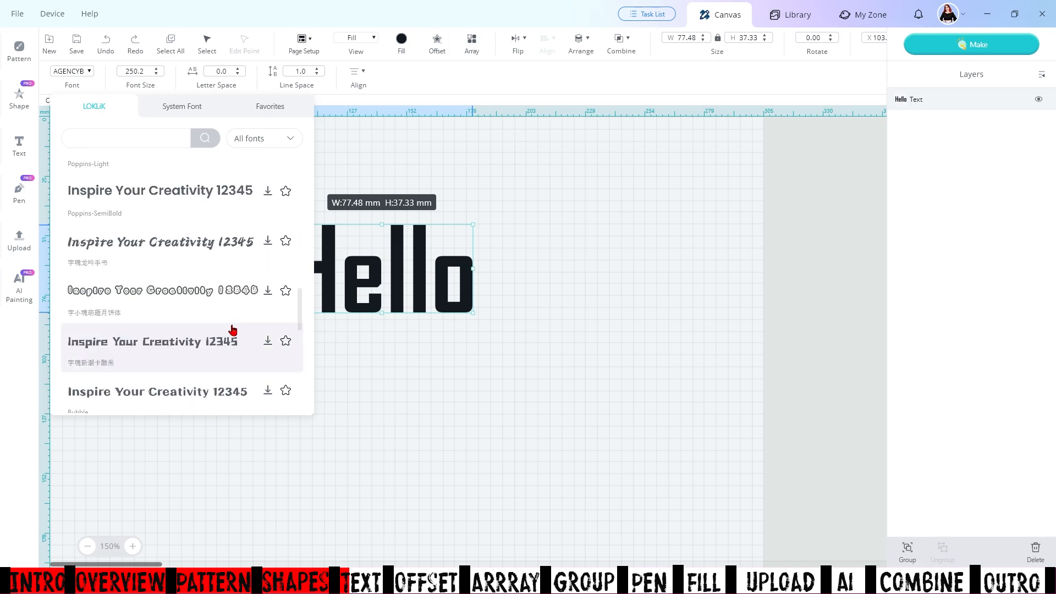
click(268, 383)
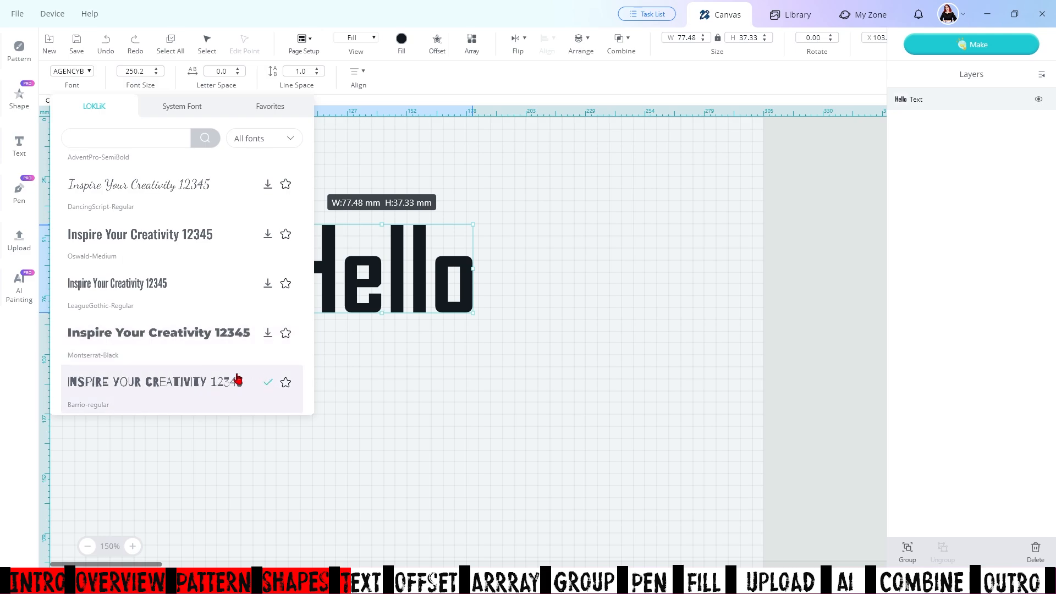
click(268, 335)
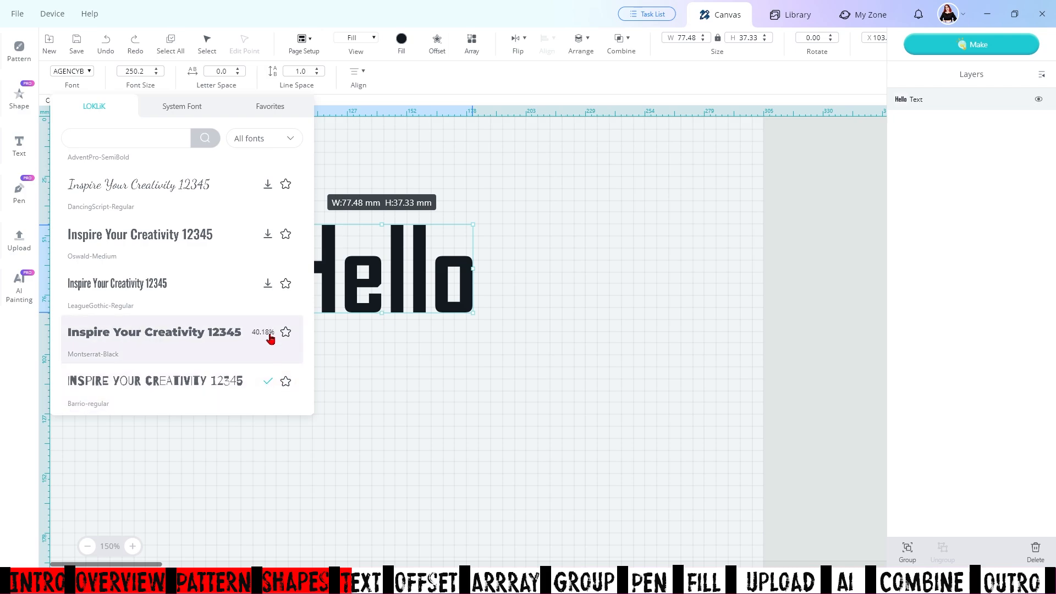
click(218, 392)
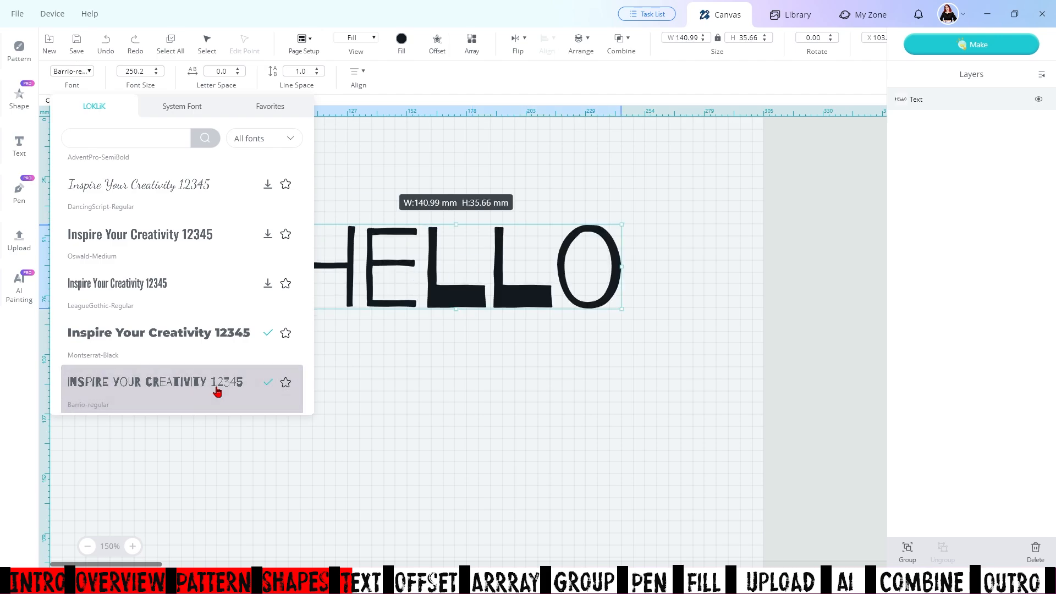
click(464, 290)
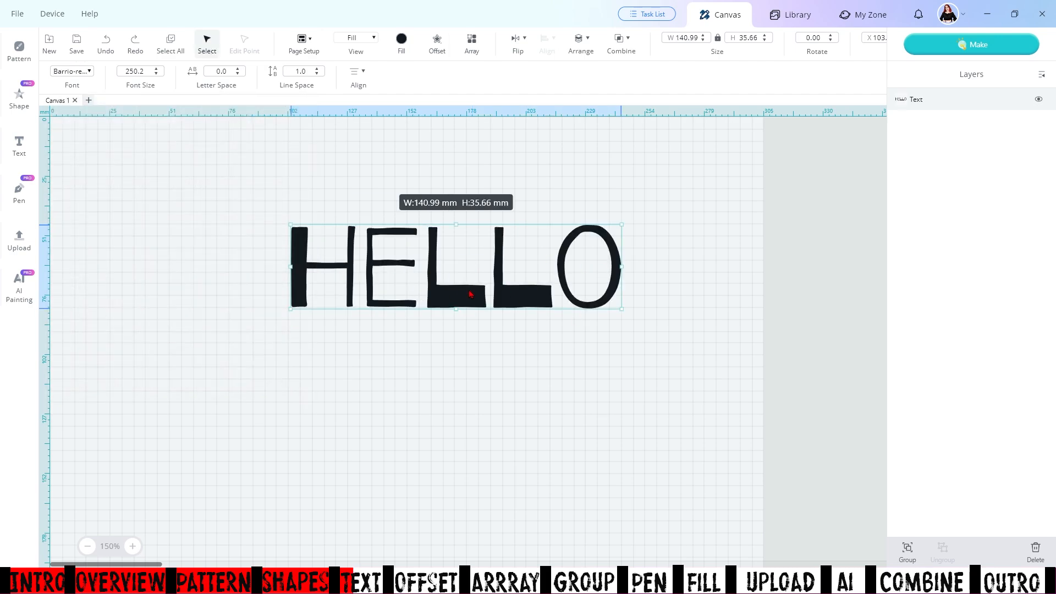
Try the system fonts calibri and CALIFB on the Hello text
click(90, 72)
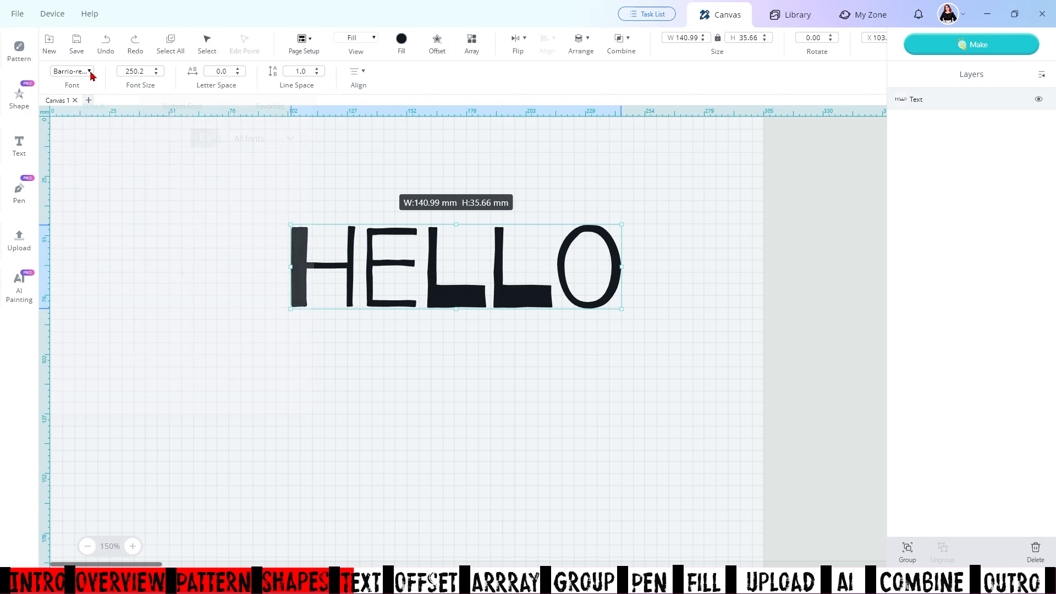
click(183, 110)
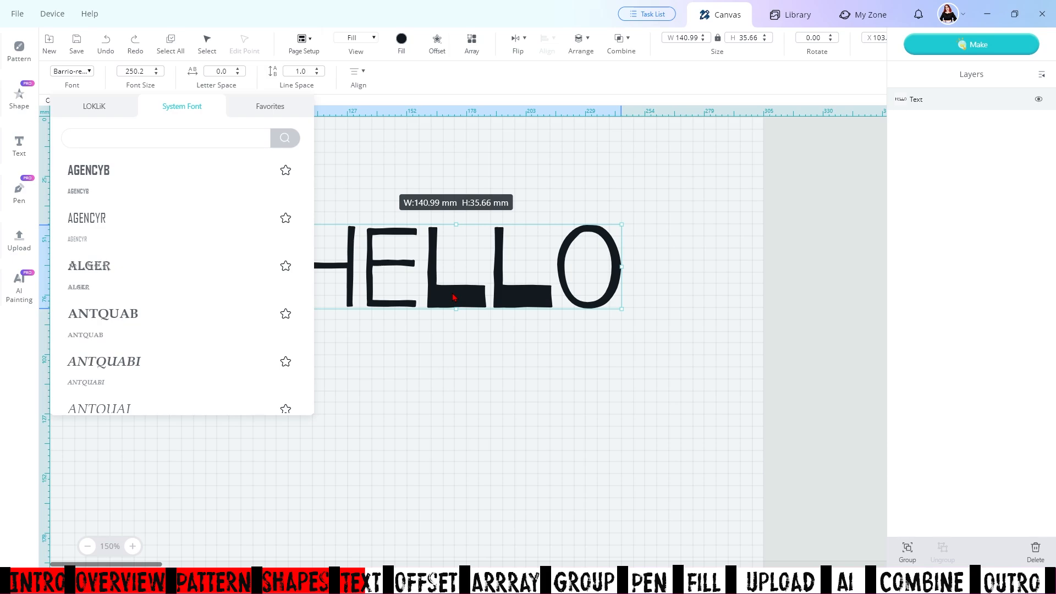
scroll(190, 297, down, 5)
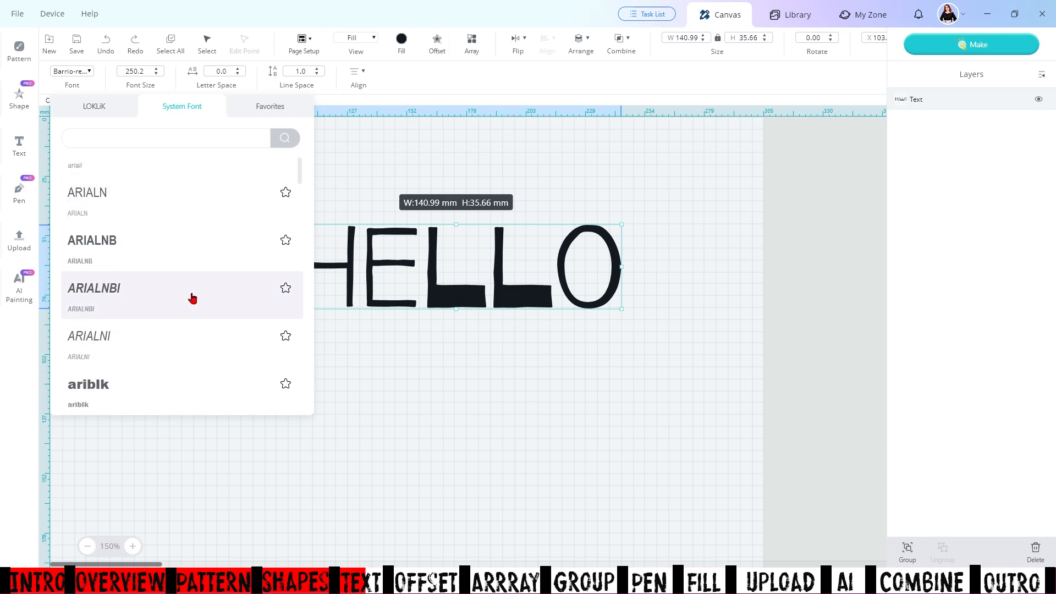
scroll(192, 298, down, 10)
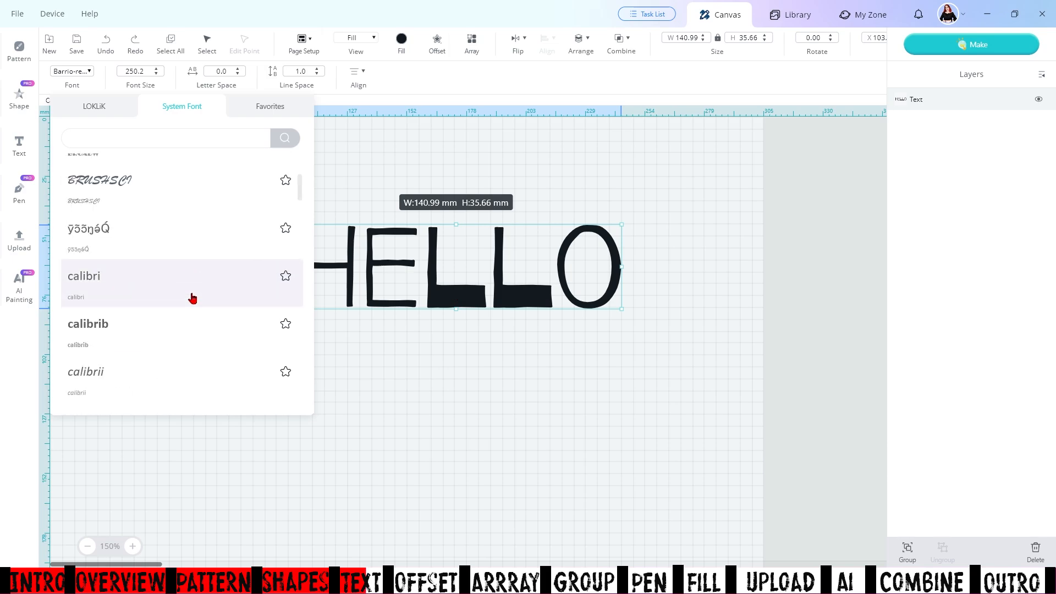
click(135, 288)
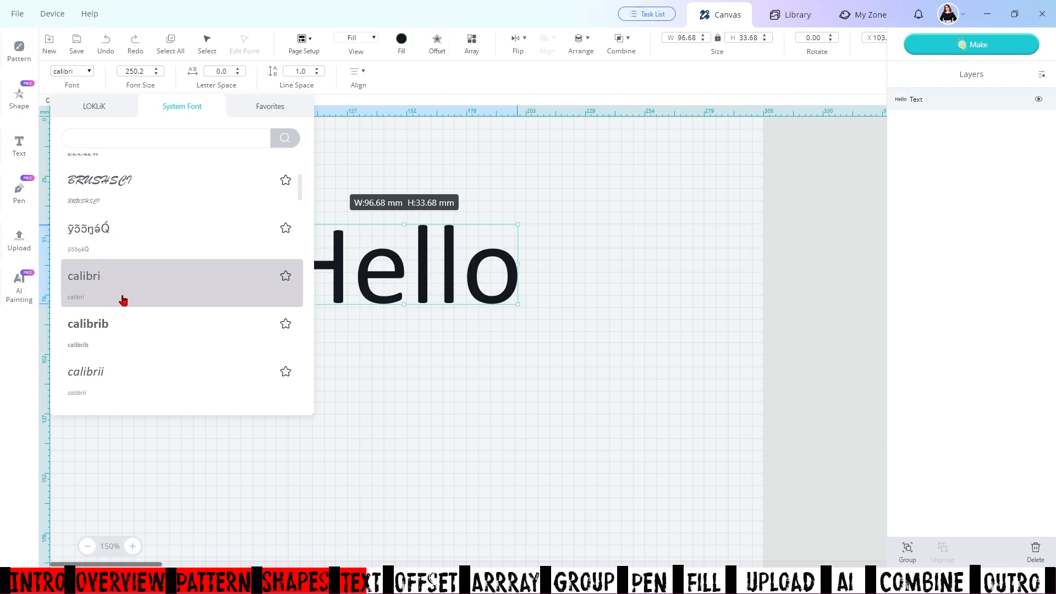
scroll(171, 287, down, 5)
click(172, 287)
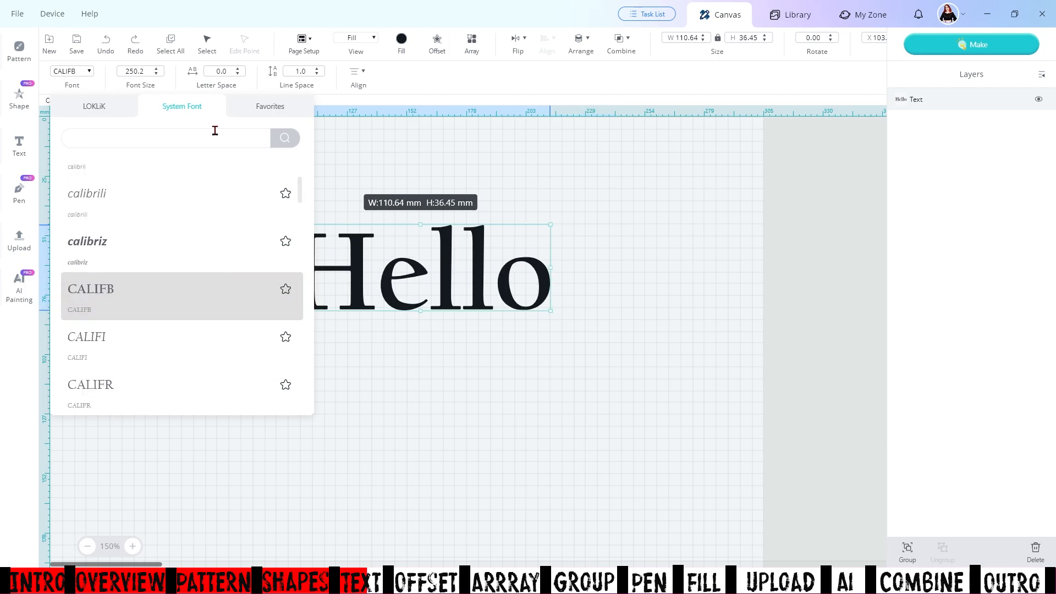
Apply the favorite font I Love Glitter to the Hello text
click(287, 109)
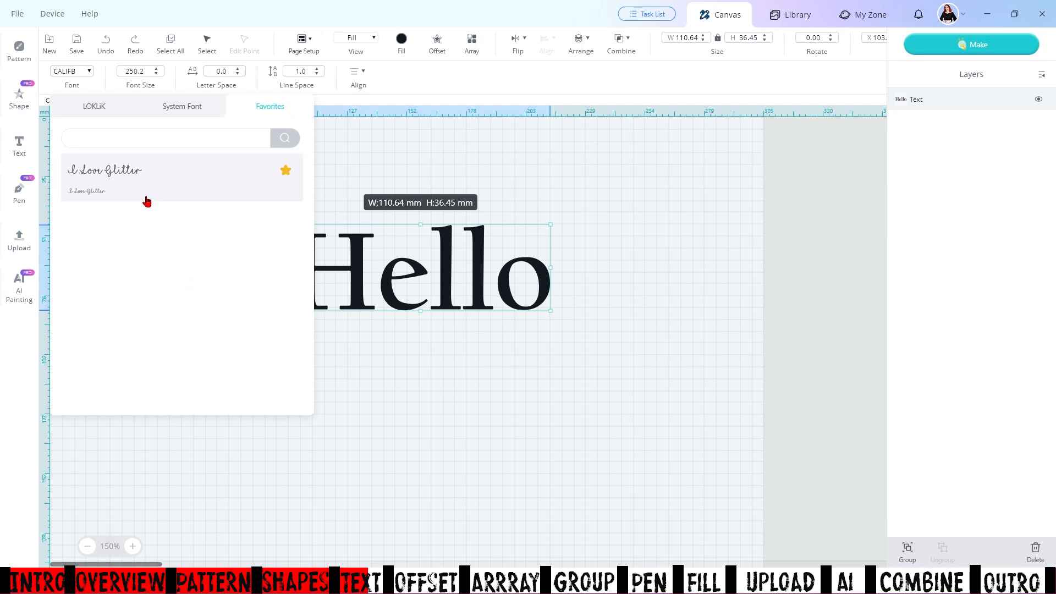
click(131, 176)
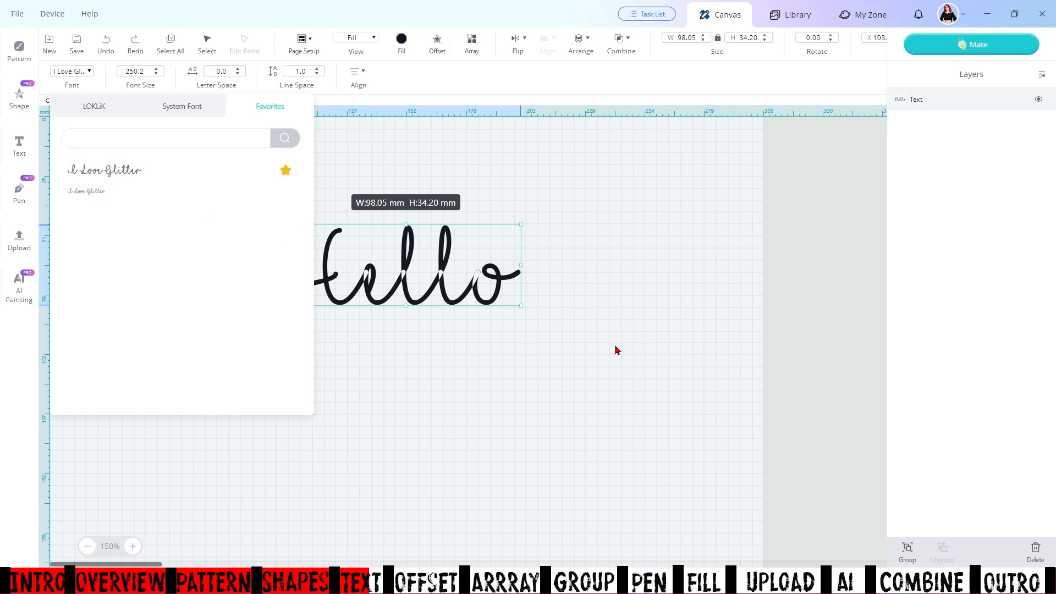
click(407, 280)
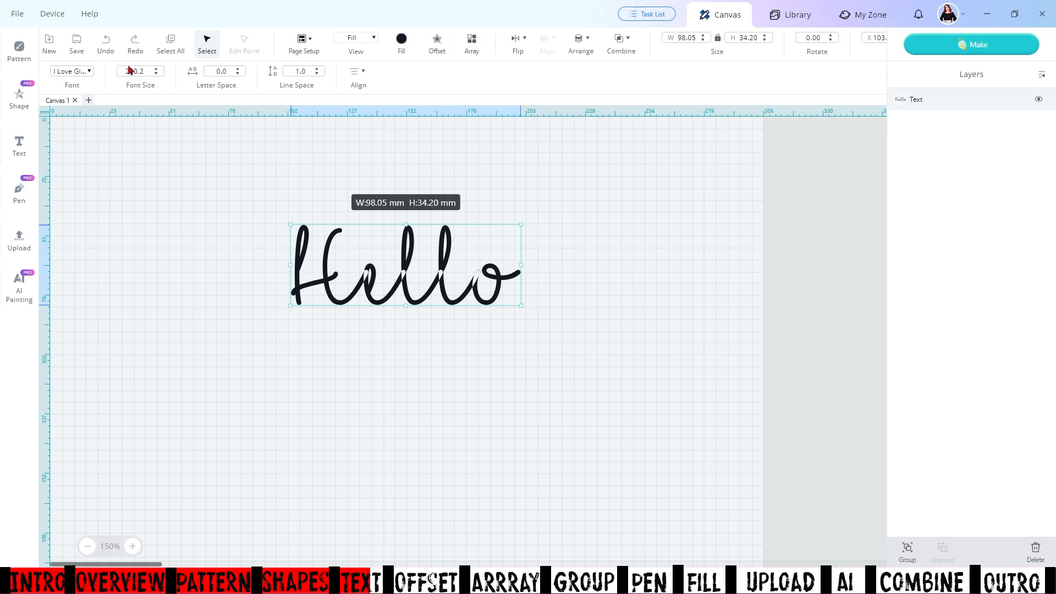
Reduce the Hello text's font size to 240, and scale it up proportionally to about 105 by 37 mm
click(156, 75)
click(155, 74)
click(156, 75)
click(156, 74)
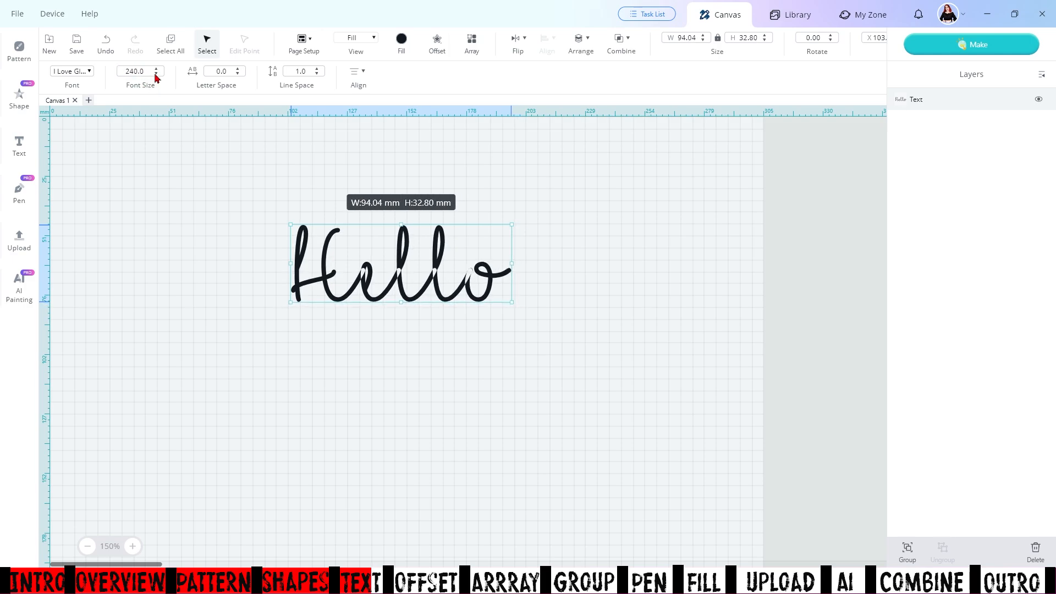
drag(511, 301, 536, 338)
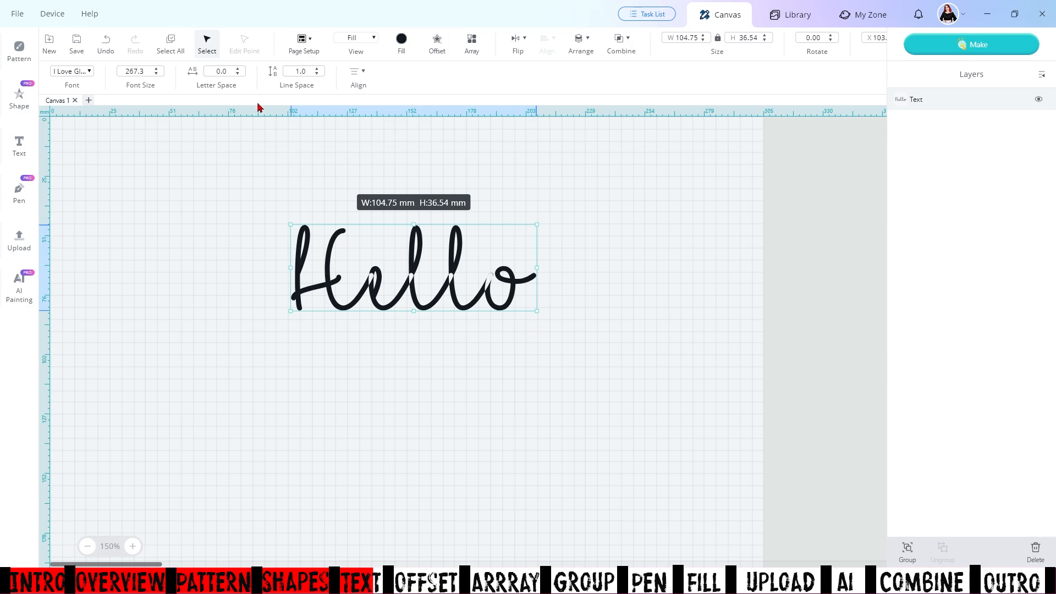
Increase the Hello text's letter spacing to 13
click(240, 70)
click(240, 70)
click(241, 70)
click(240, 69)
click(241, 70)
click(240, 70)
click(241, 70)
click(241, 70)
click(240, 70)
click(240, 70)
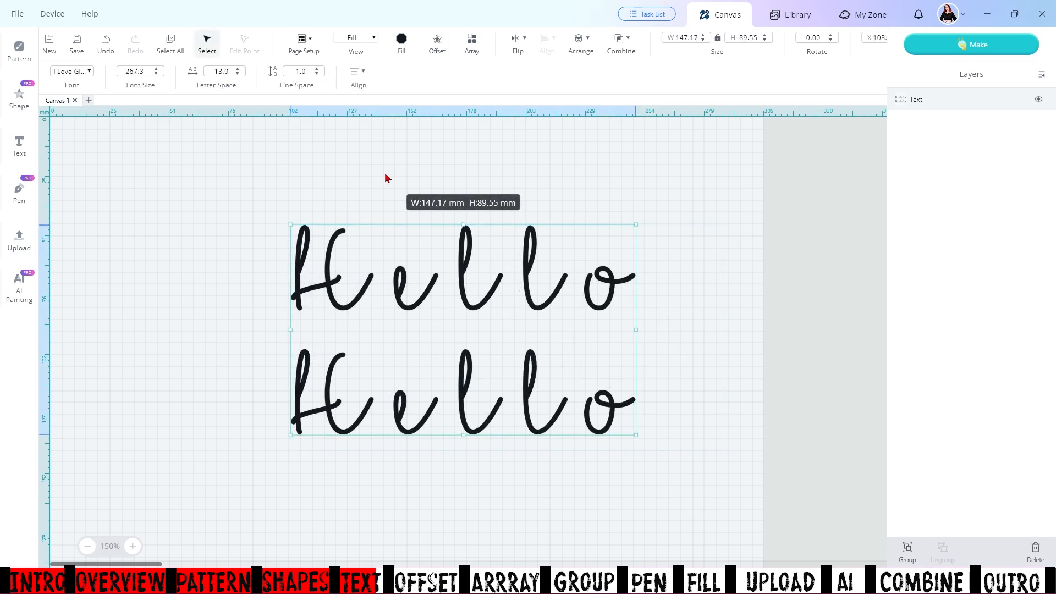
Increase the line spacing of the two-line text, and reduce it to -20 to bring the lines close together
click(317, 70)
click(318, 69)
click(318, 70)
click(318, 70)
click(317, 70)
click(318, 69)
click(317, 74)
click(317, 75)
click(318, 74)
click(317, 74)
click(318, 74)
click(317, 74)
click(318, 75)
click(317, 74)
click(317, 74)
click(317, 75)
click(318, 74)
click(318, 74)
click(317, 74)
click(318, 74)
click(317, 74)
click(318, 75)
click(318, 74)
click(317, 74)
click(318, 74)
click(318, 74)
click(317, 74)
click(317, 74)
click(317, 74)
click(318, 74)
click(317, 75)
click(317, 74)
click(317, 74)
click(318, 74)
click(318, 74)
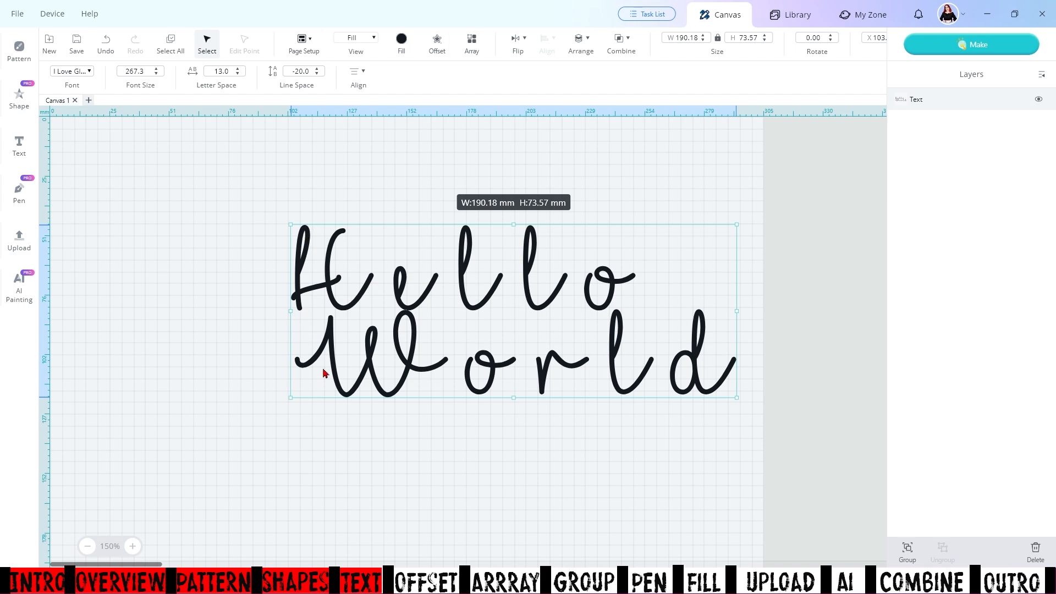
Center-align the two-line Hello World text, and switch it to right alignment
click(356, 80)
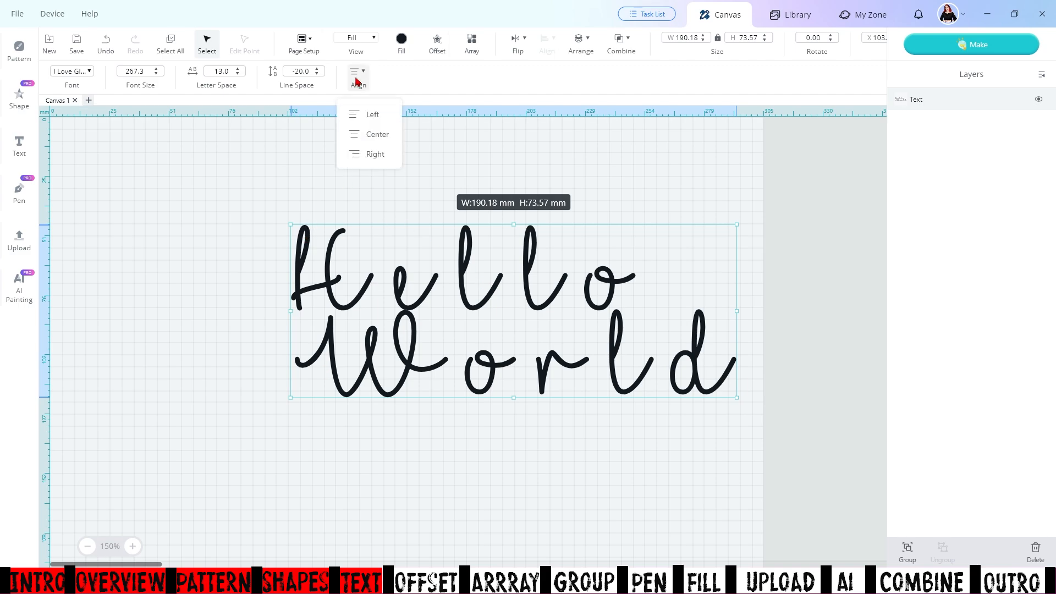
click(379, 134)
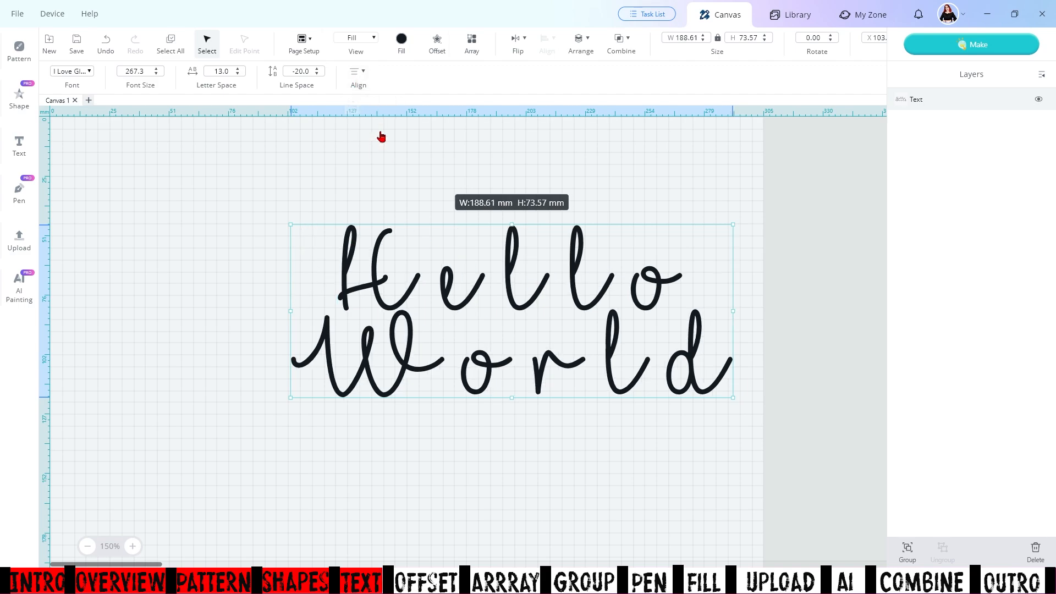
click(359, 75)
click(373, 156)
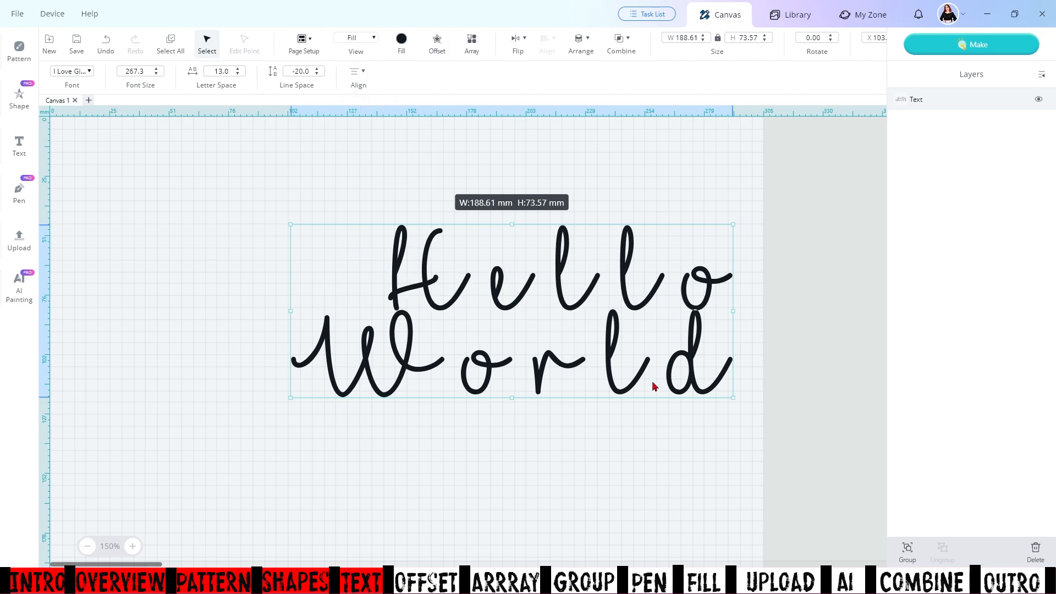
Preview an external offset of 4.7 mm around the HELLO text
drag(390, 311, 446, 253)
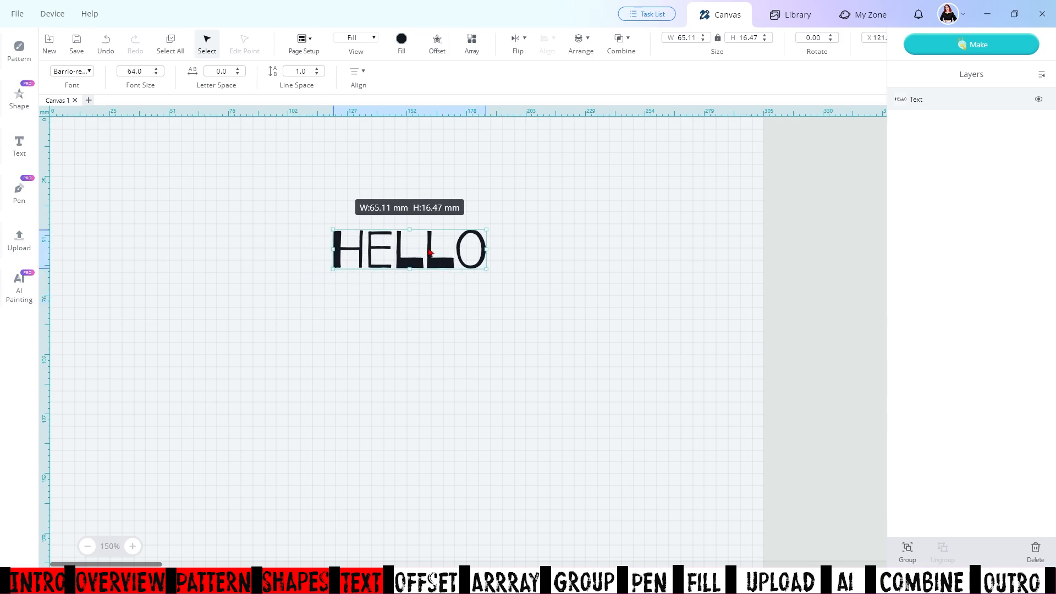
click(441, 45)
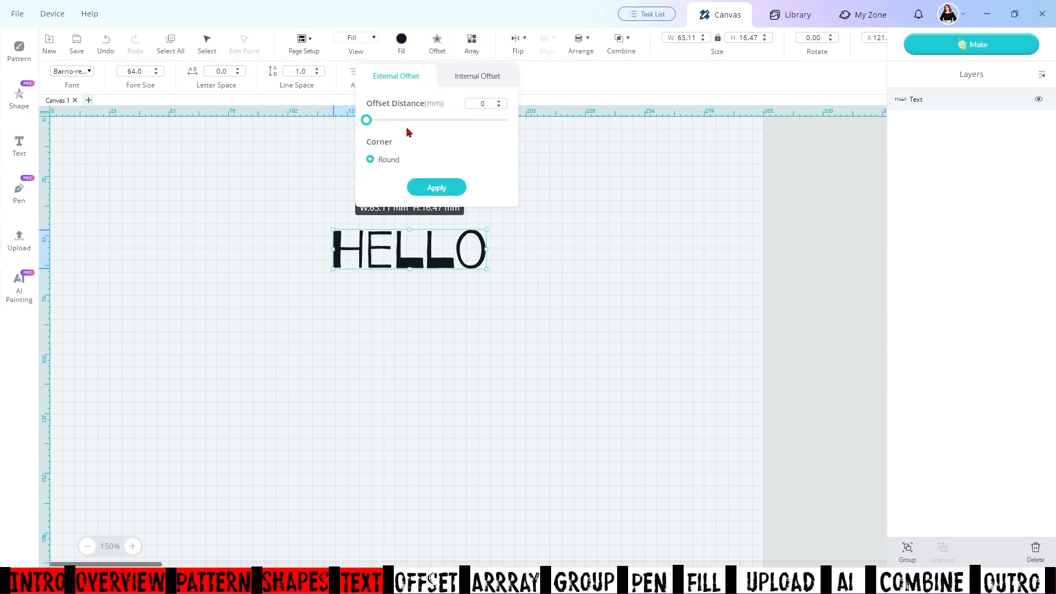
drag(368, 121, 393, 124)
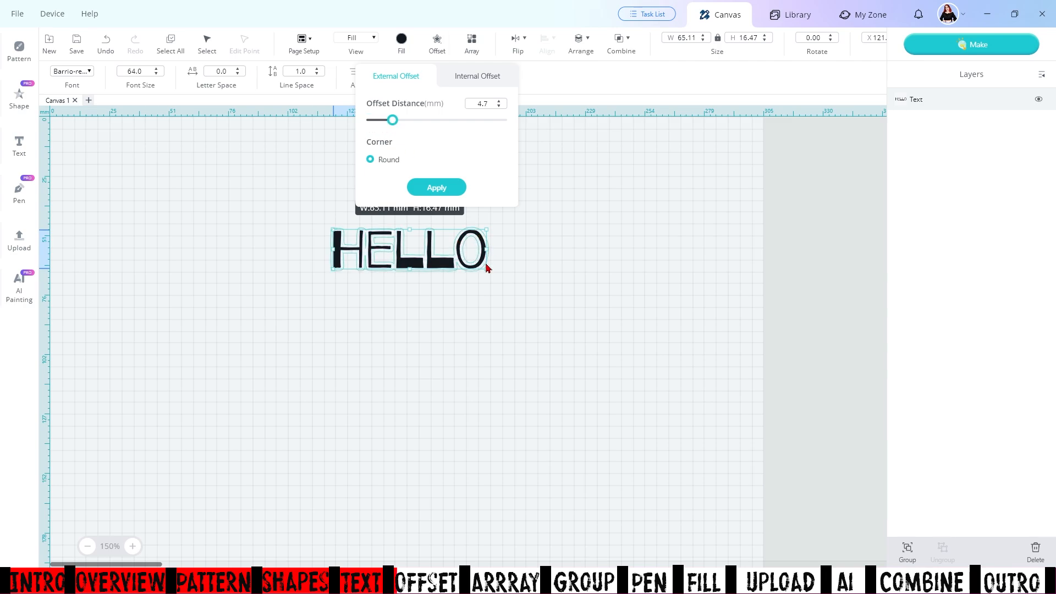
Move the HELLO text left on the canvas to an X position of about 57 mm
click(132, 547)
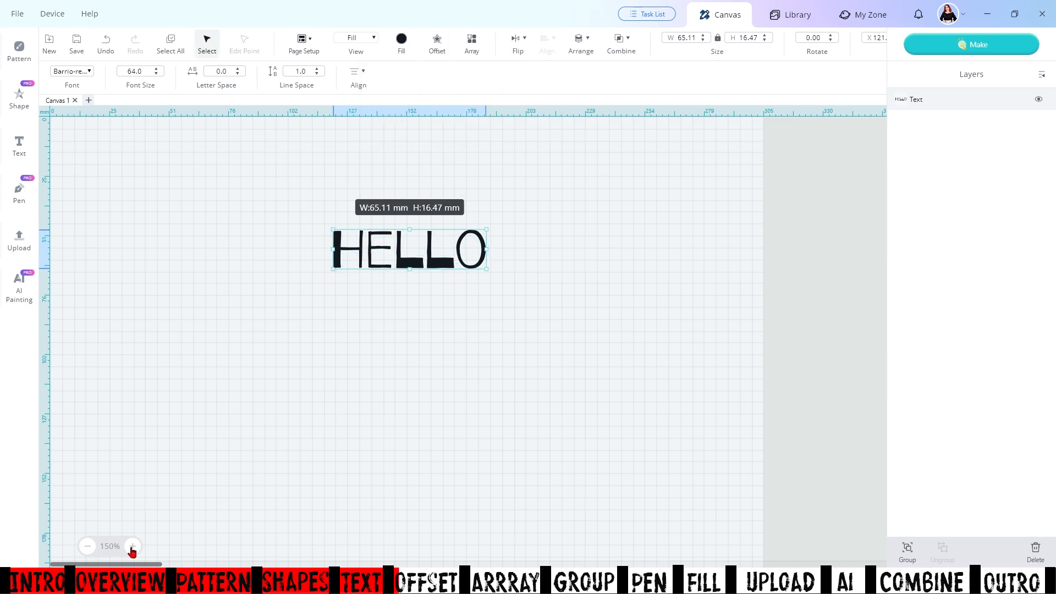
click(132, 547)
click(132, 547)
click(132, 547)
click(132, 546)
click(132, 547)
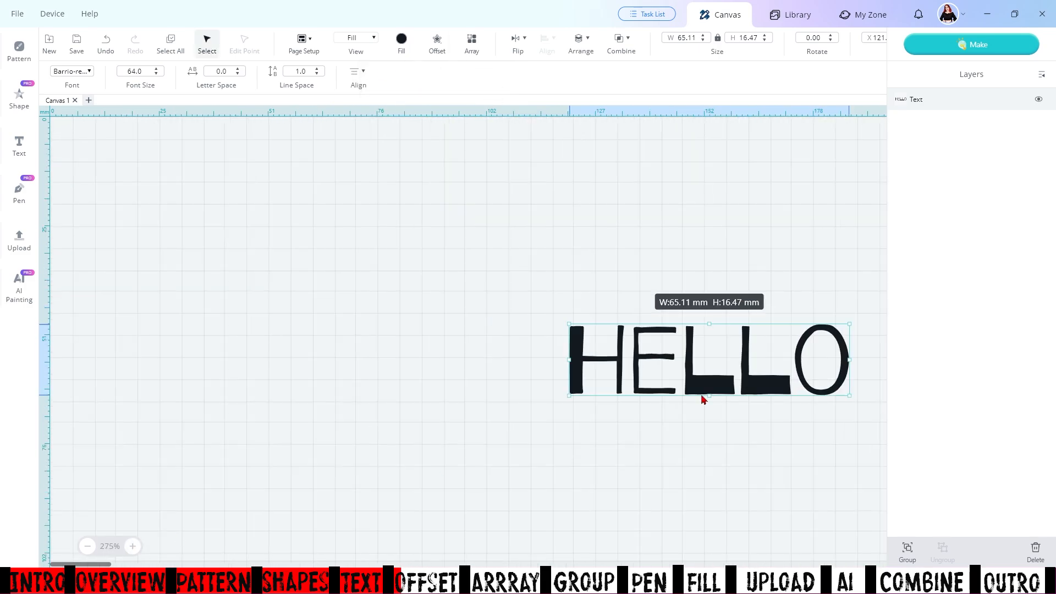
drag(694, 383, 413, 383)
click(132, 547)
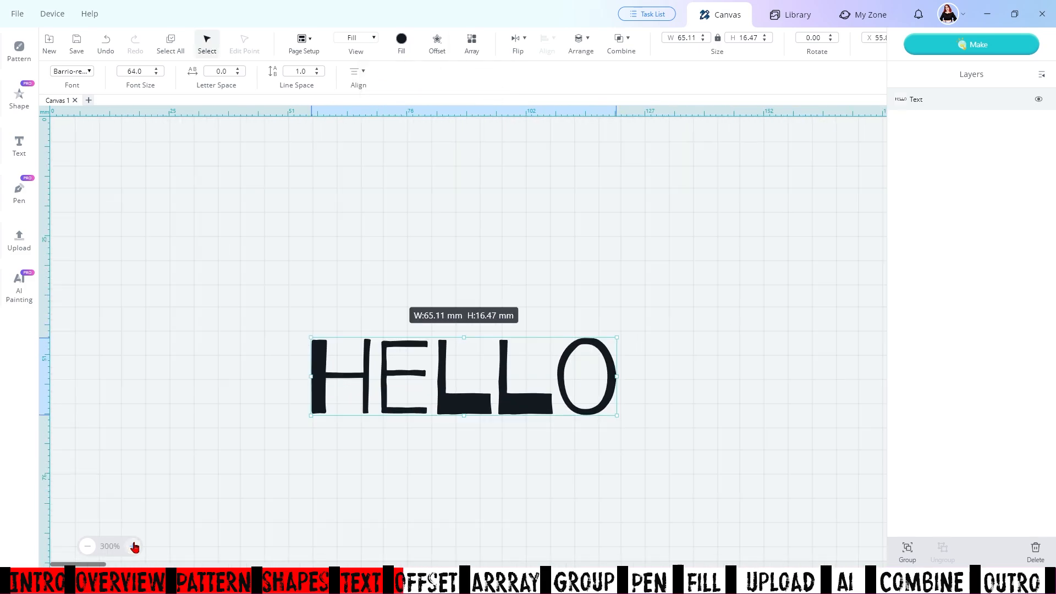
drag(472, 401, 477, 396)
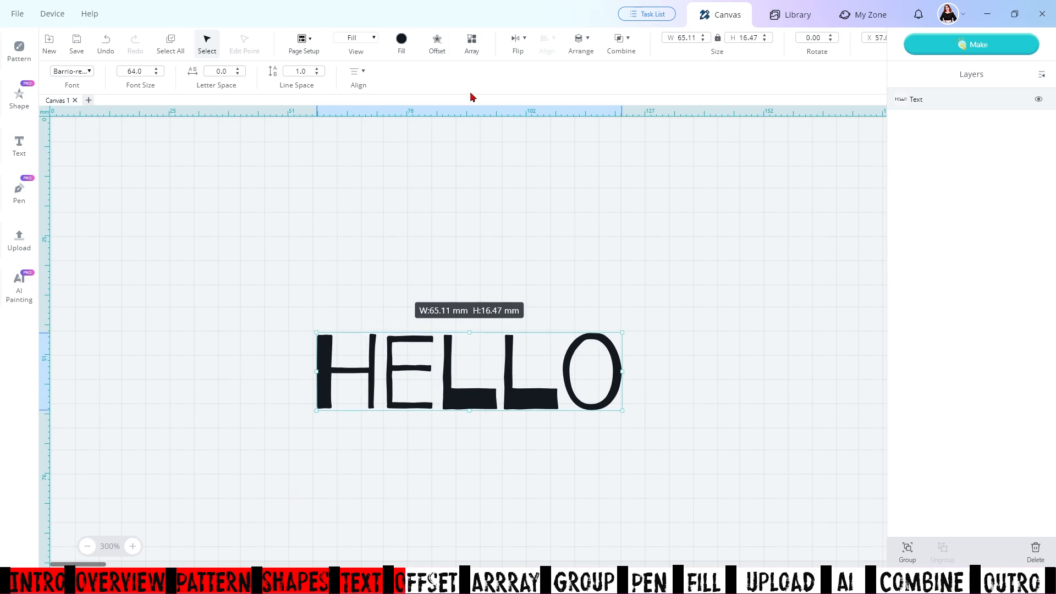
Create a round-cornered external offset of 20 mm around the HELLO text
click(437, 41)
drag(366, 120, 515, 144)
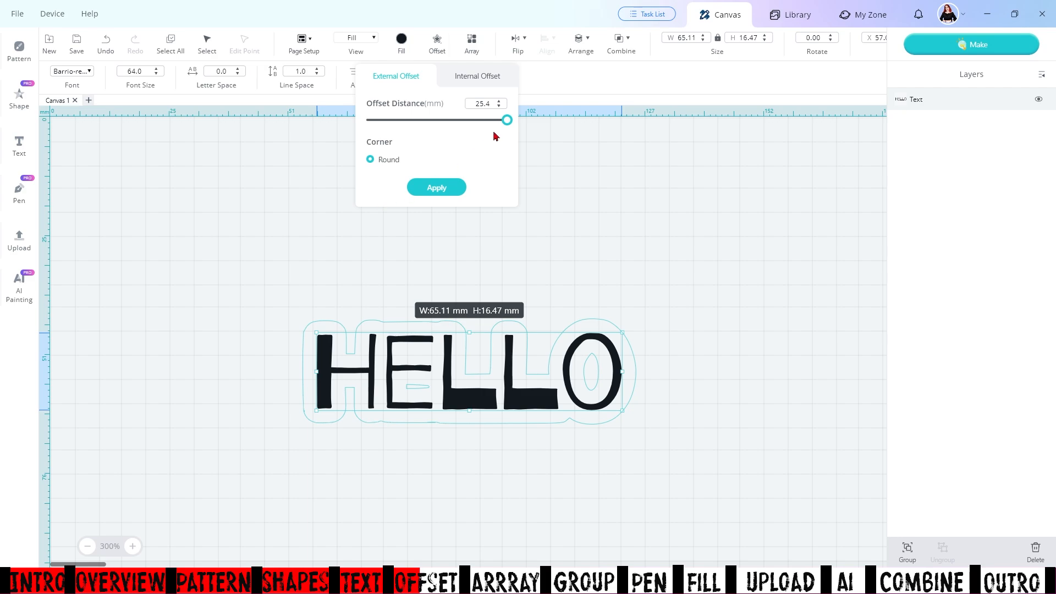
drag(507, 120, 412, 120)
click(501, 102)
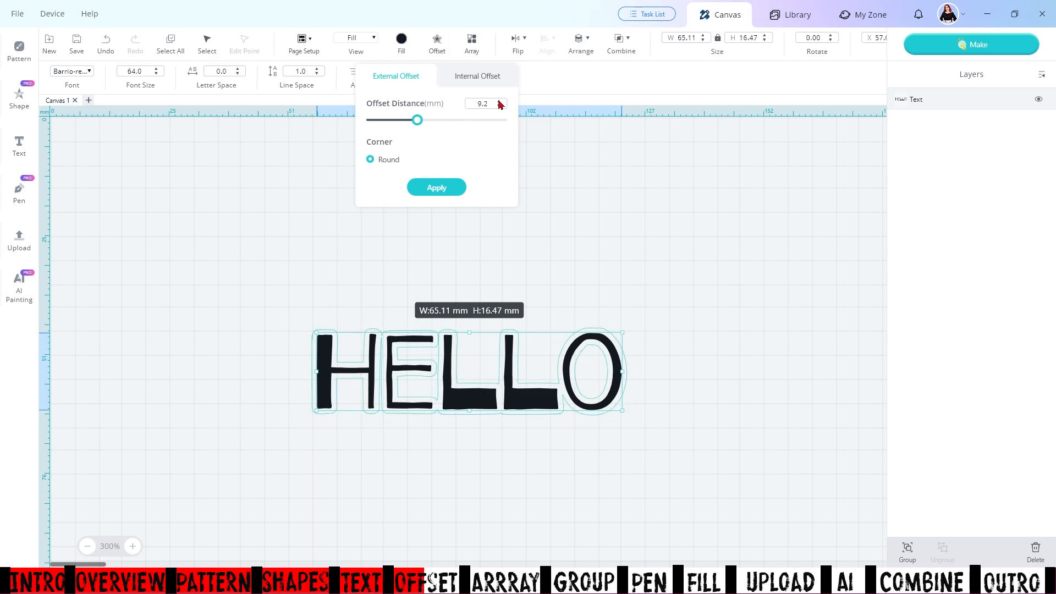
drag(488, 104, 471, 104)
text(20)
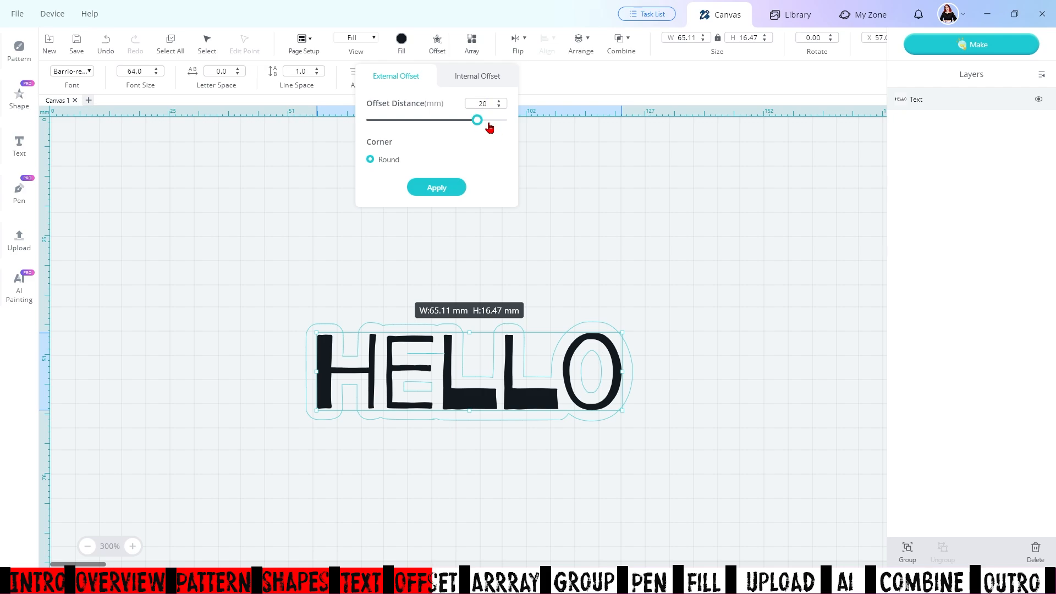
click(430, 189)
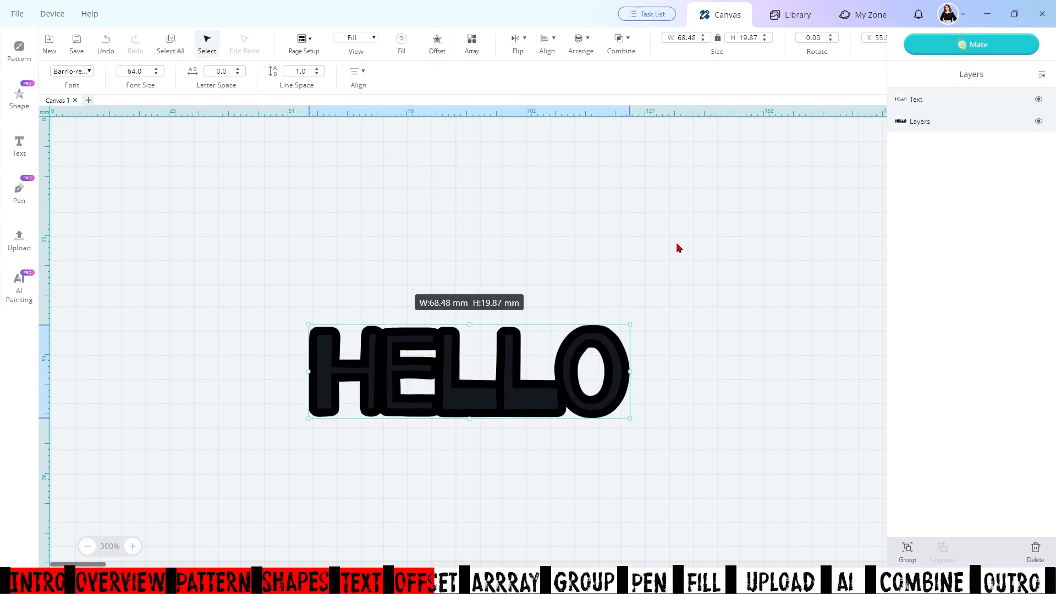
Separate the HELLO text from its offset shape, with the text placed above the offset
click(652, 368)
click(618, 359)
mouse_move(618, 358)
mouse_down()
mouse_move(646, 324)
mouse_move(613, 187)
mouse_move(627, 207)
mouse_move(618, 378)
mouse_move(623, 365)
mouse_up()
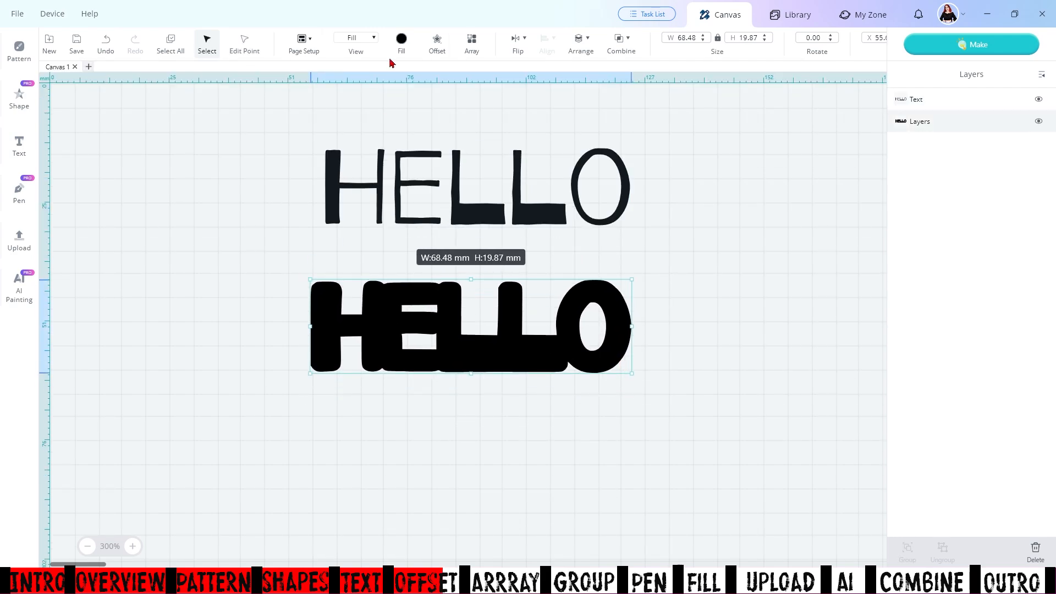
Fill the offset shape with white (FFFFFF), and move the HELLO text back on top of it
click(403, 45)
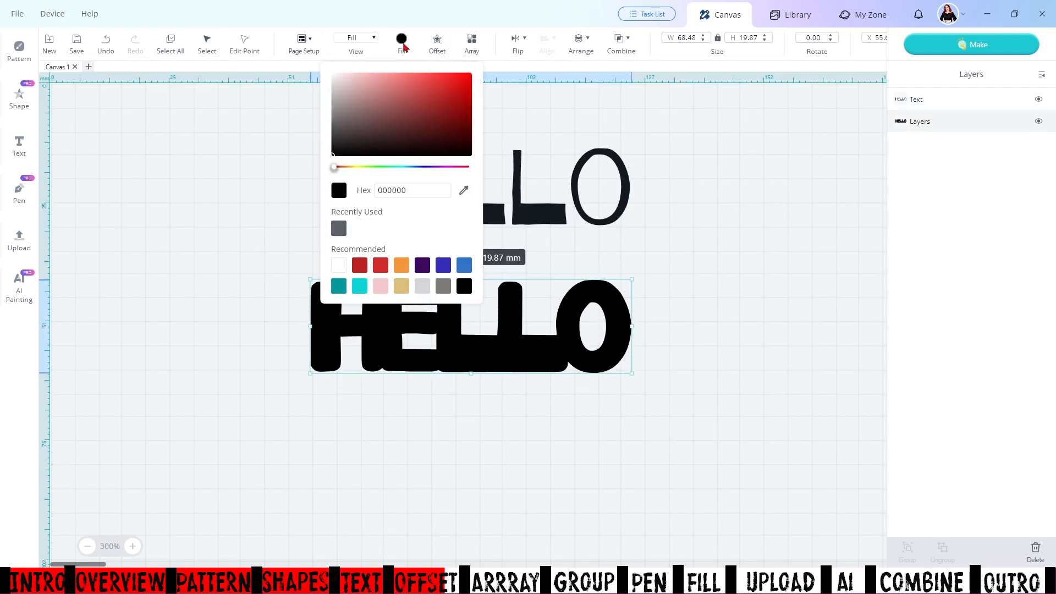
click(338, 267)
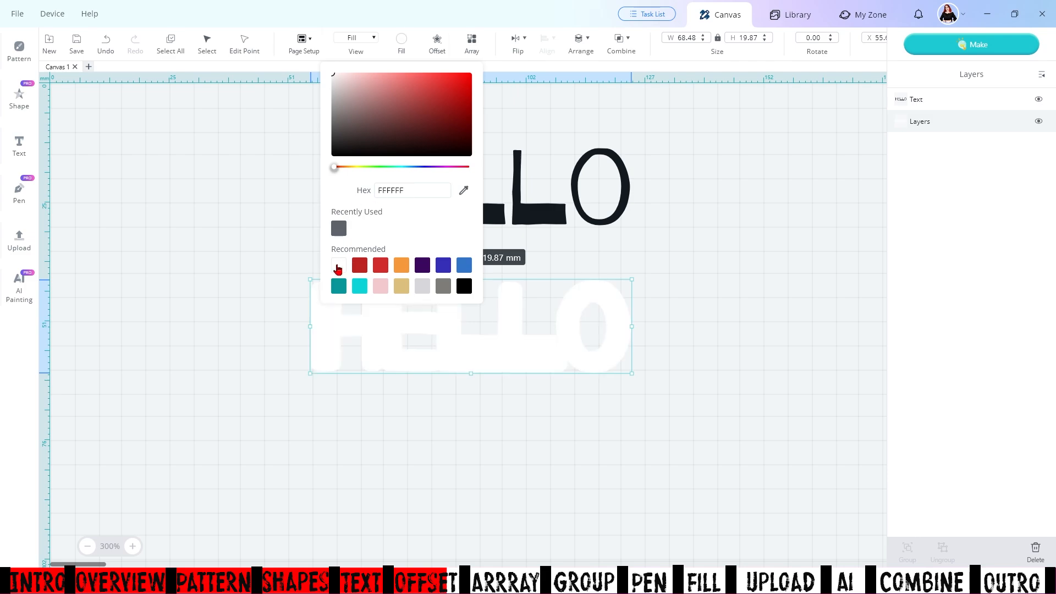
click(577, 208)
drag(575, 208, 543, 393)
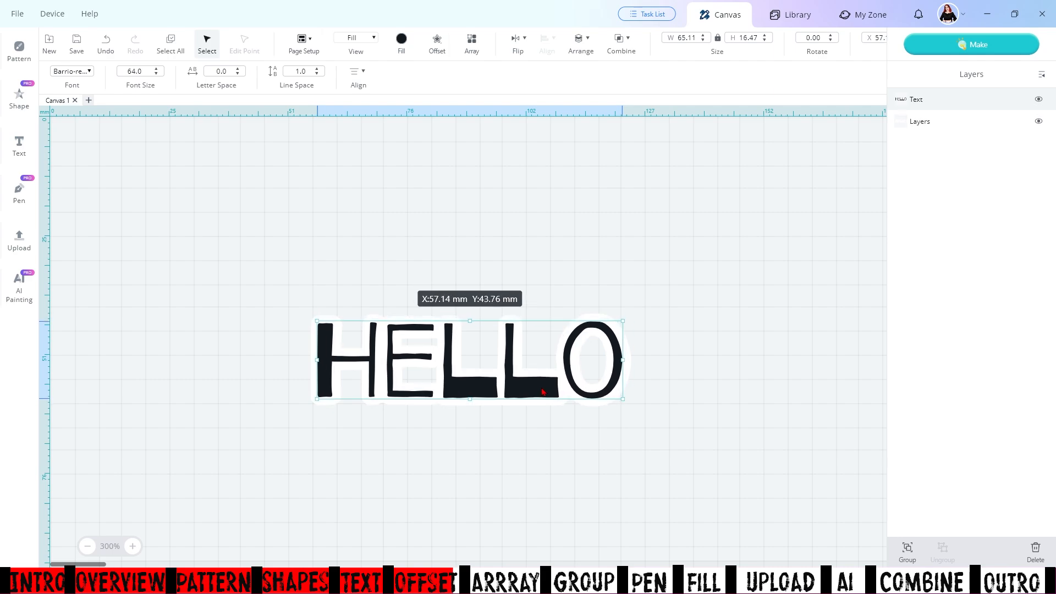
Select the HELLO text with its white offset, and preview a grid array with 5 X copies before returning to 2
key(ctrl+a)
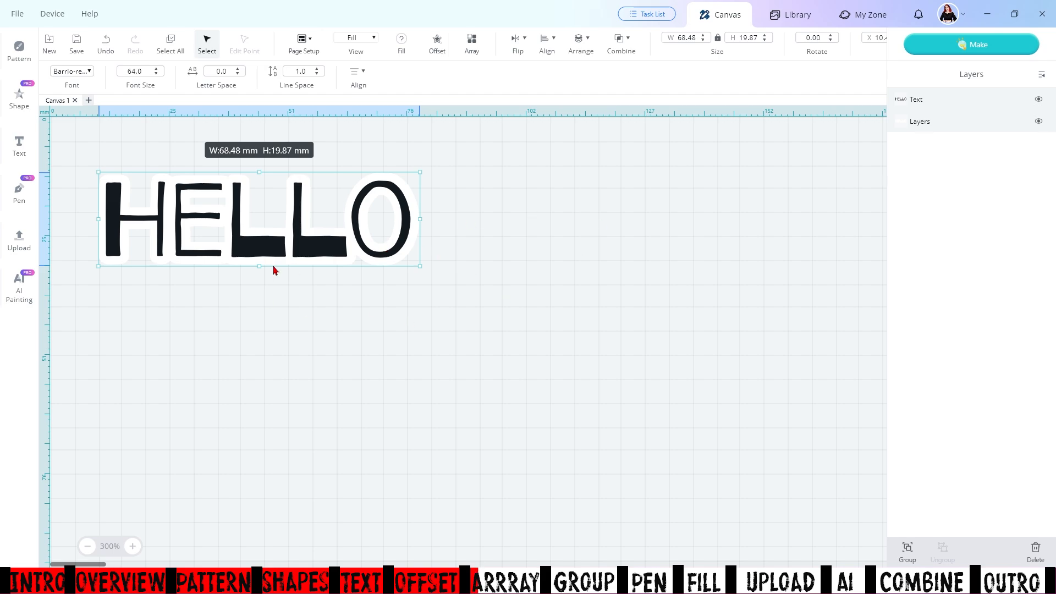
click(474, 42)
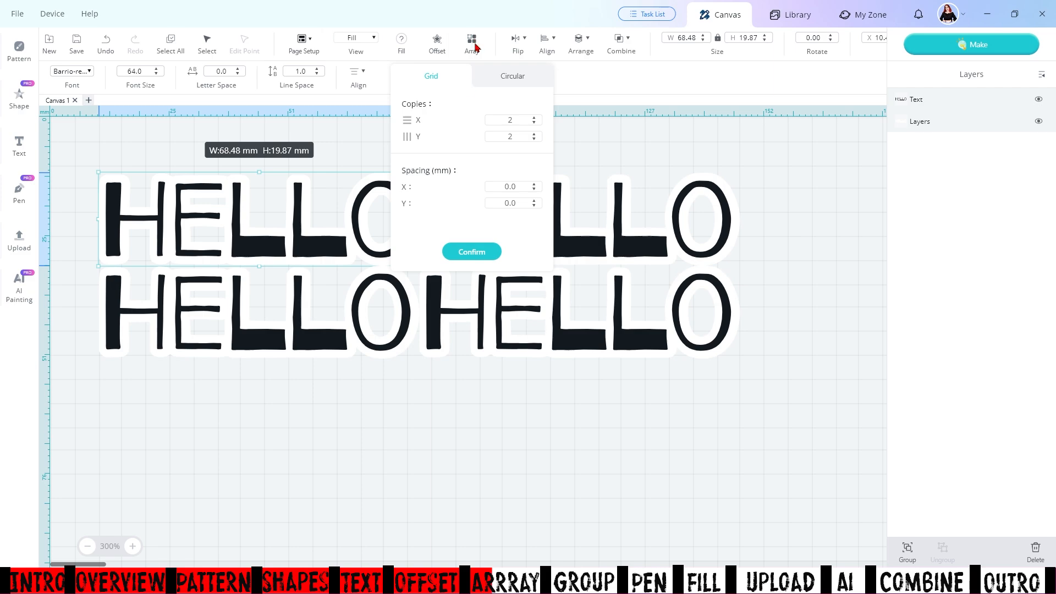
click(535, 118)
click(535, 117)
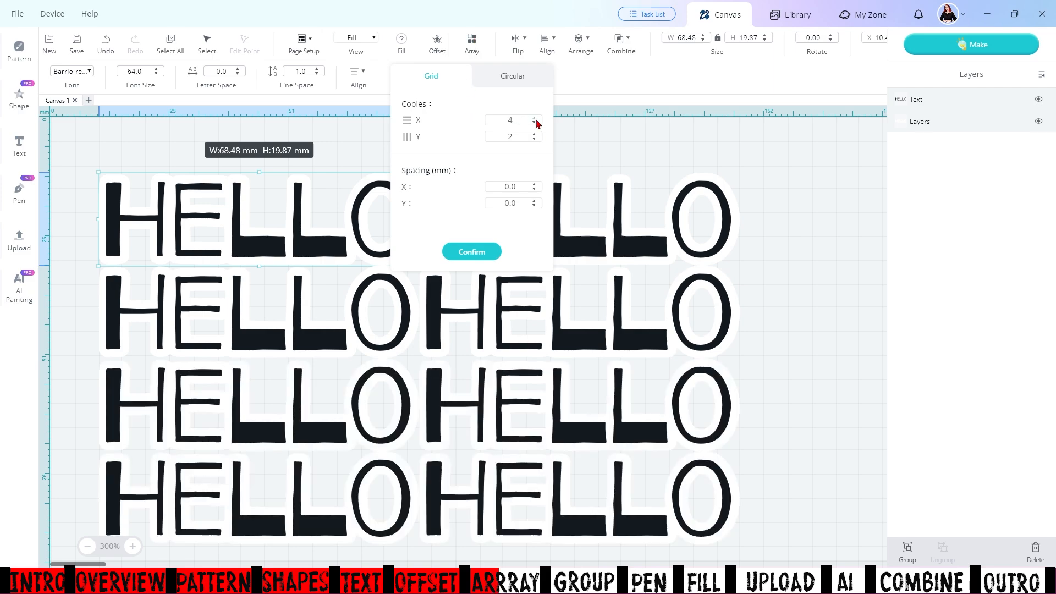
click(535, 118)
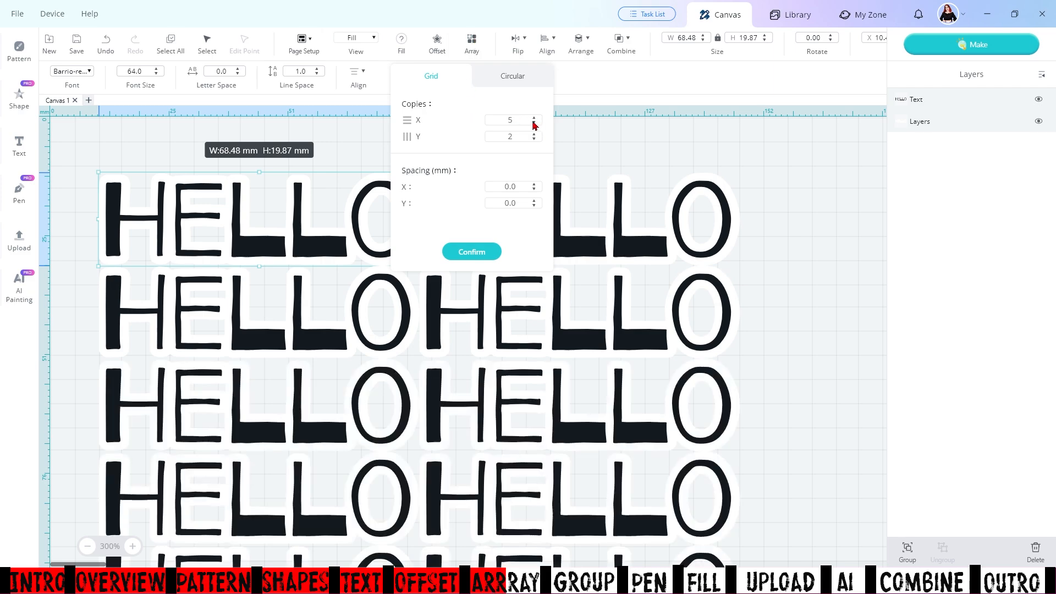
click(534, 122)
click(534, 122)
click(534, 122)
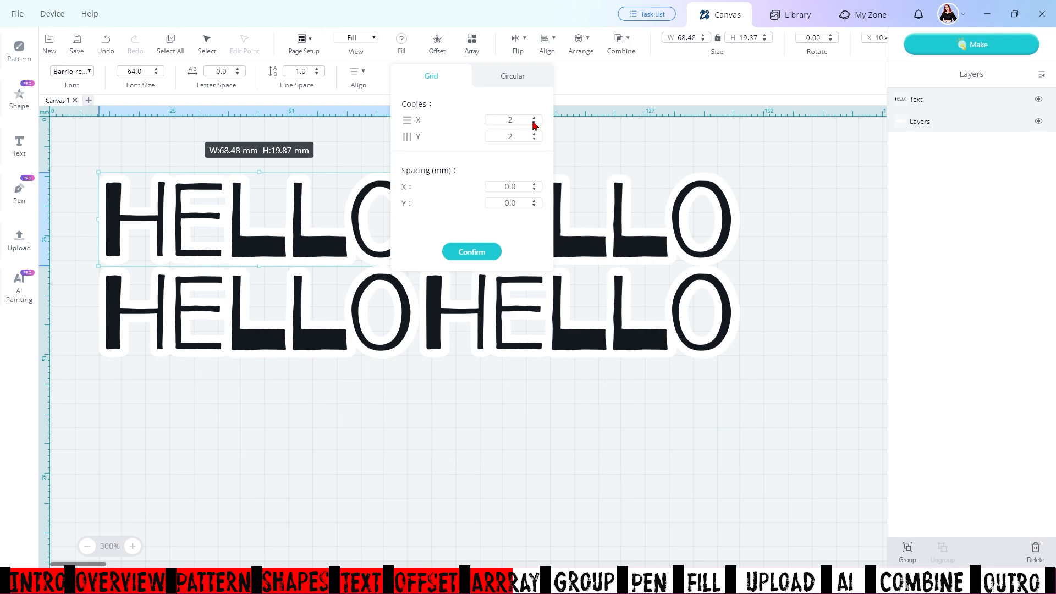
Create the grid array of HELLO with 5 X copies and 1 Y copy
click(534, 139)
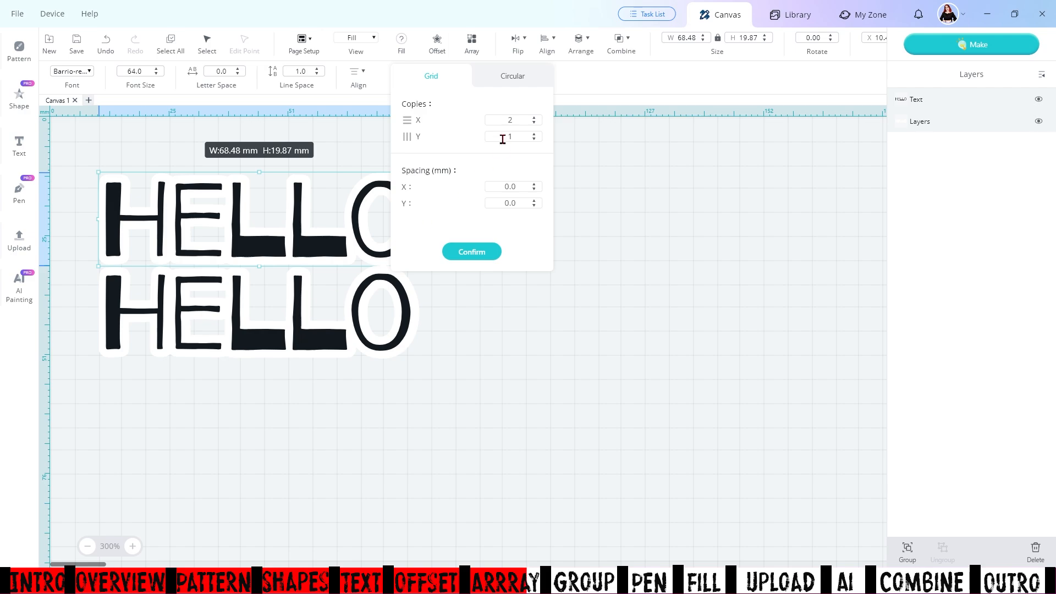
click(537, 118)
click(536, 118)
click(536, 118)
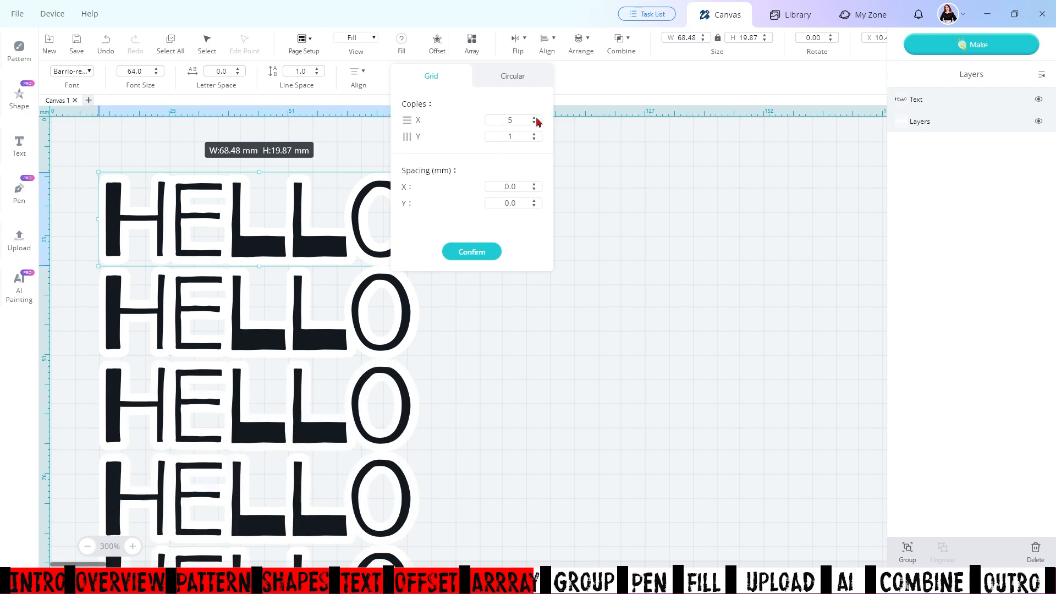
click(472, 253)
Move the topmost HELLO and its offset to the right of the column, and group their layers
drag(406, 332, 582, 327)
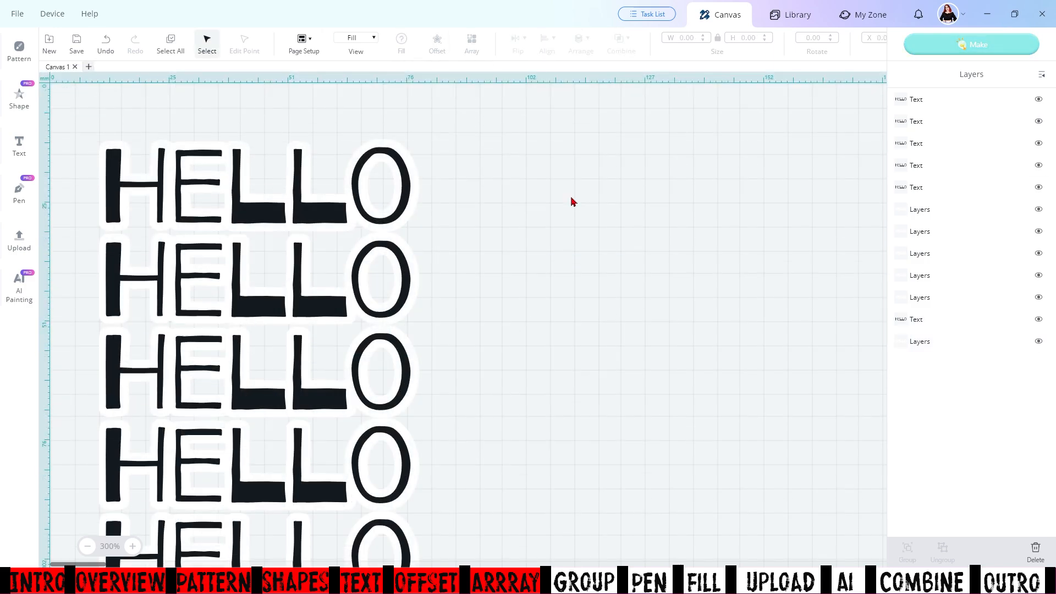
drag(572, 197, 94, 131)
drag(307, 238, 682, 241)
click(676, 333)
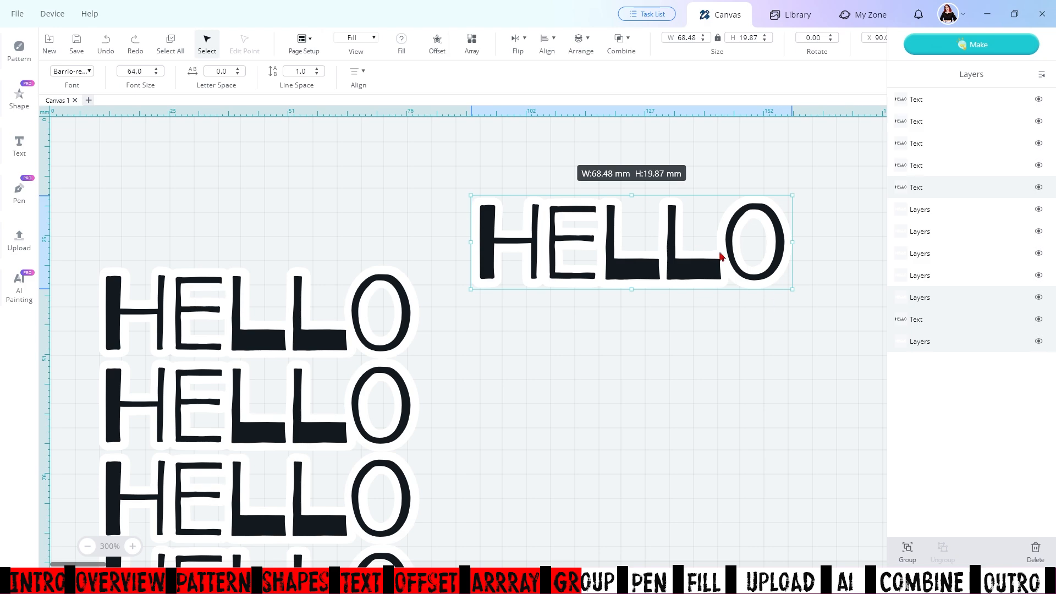
click(905, 552)
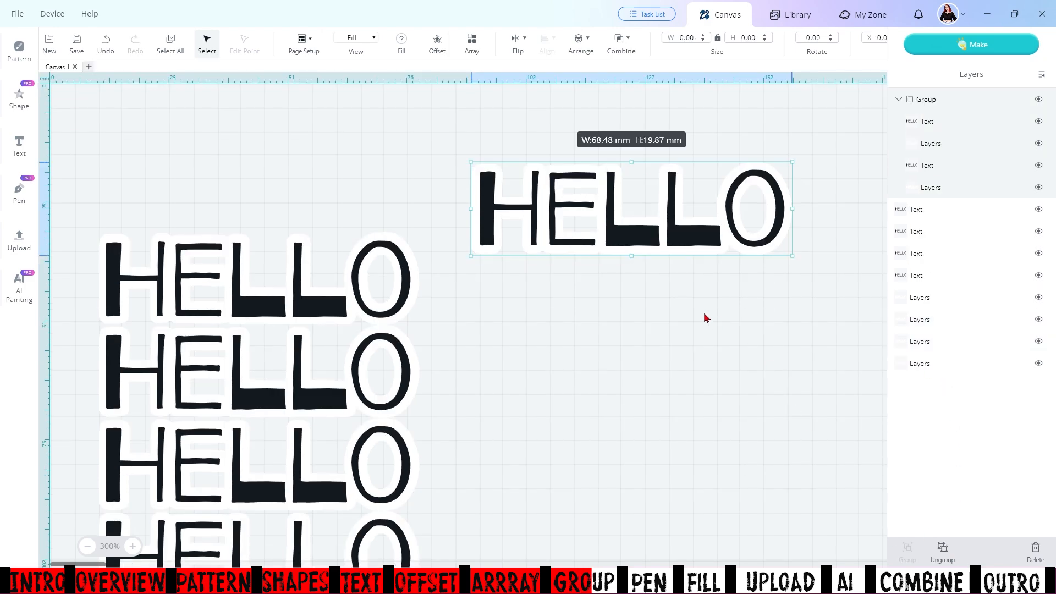
Move the grouped HELLO slightly to the right as one object, and deselect it
click(769, 294)
mouse_move(734, 208)
mouse_down()
mouse_move(788, 384)
mouse_move(731, 202)
mouse_up()
click(722, 318)
mouse_move(689, 244)
mouse_down()
mouse_move(718, 363)
mouse_move(717, 225)
mouse_move(704, 367)
mouse_move(709, 273)
mouse_move(690, 375)
mouse_move(688, 244)
mouse_up()
click(724, 301)
click(714, 349)
click(687, 335)
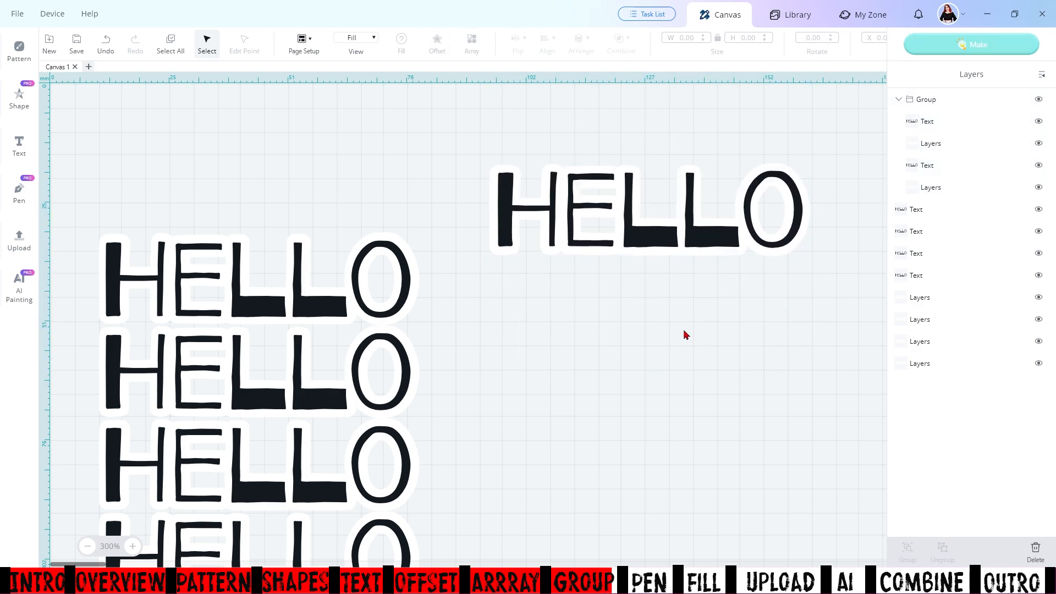
Draw a closed three-tier Christmas tree outline with a square trunk using the Pen tool, about 40 mm wide and 41 mm tall
drag(398, 256, 398, 291)
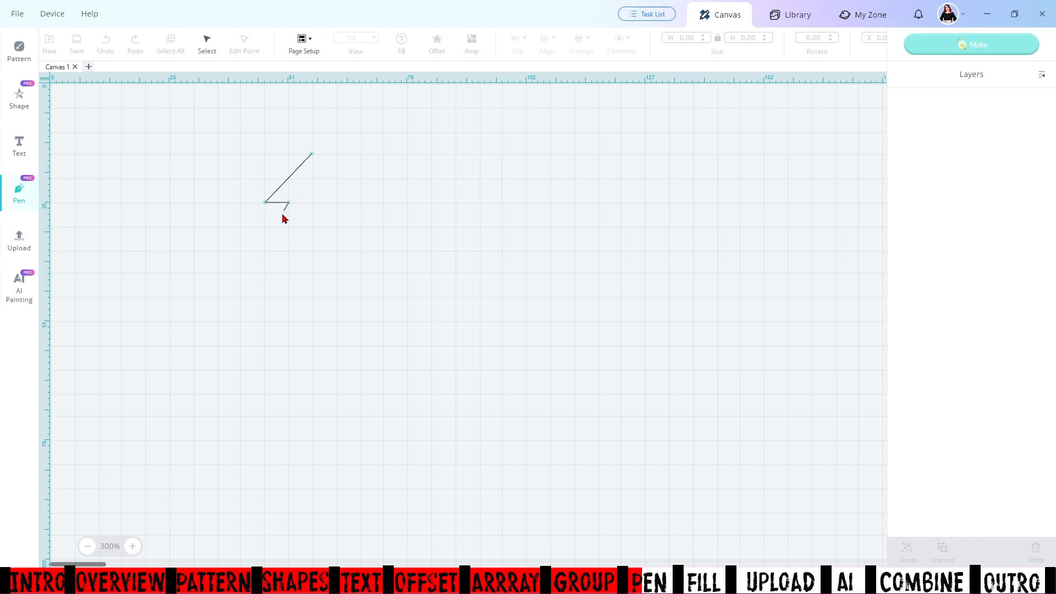
click(264, 252)
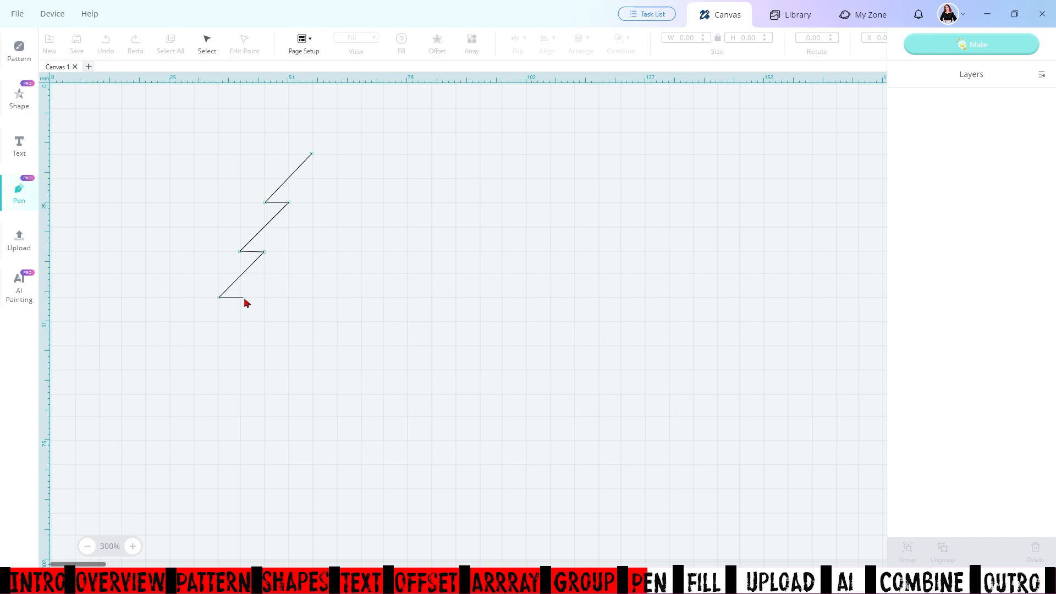
click(288, 298)
click(337, 347)
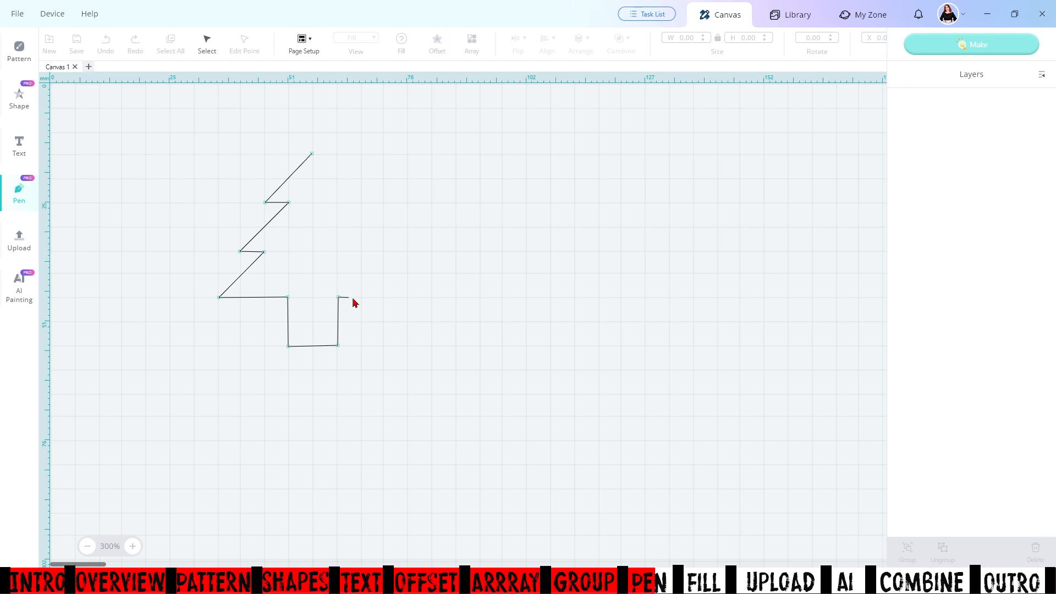
click(406, 298)
click(336, 202)
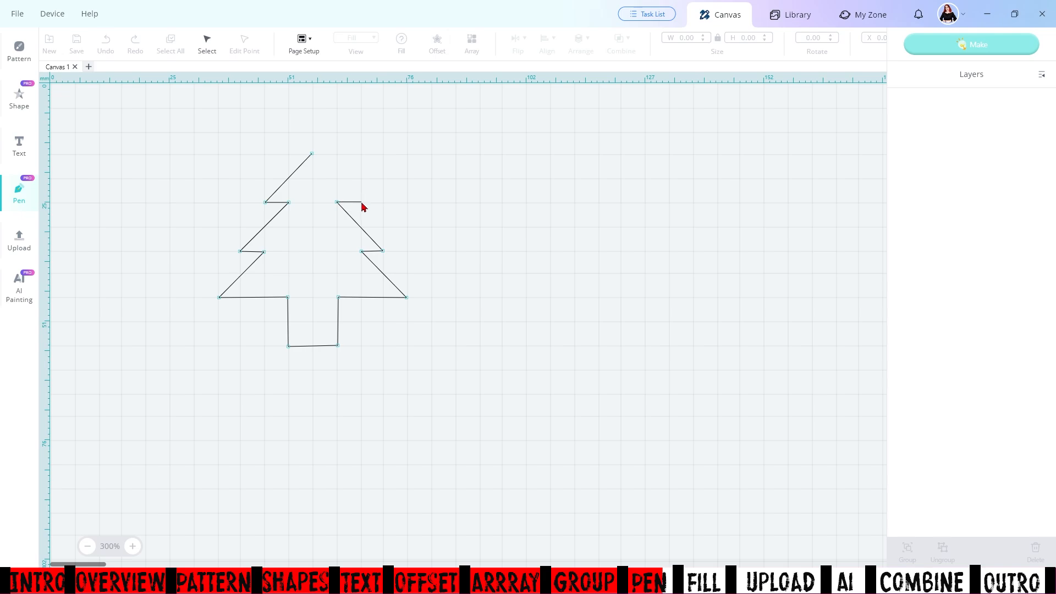
click(311, 154)
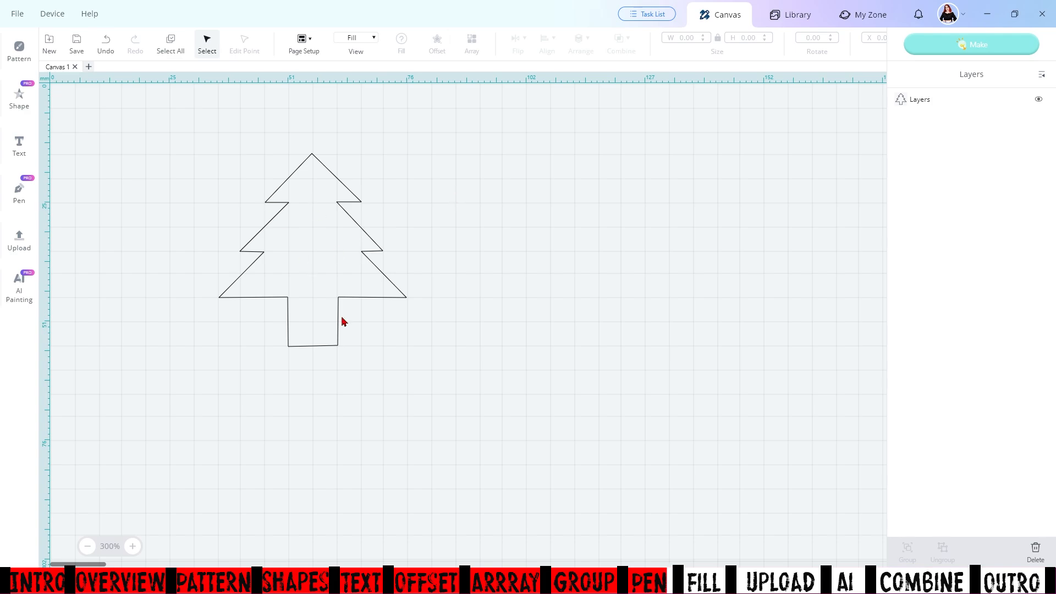
Draw a straight horizontal line about 70 mm long beside the tree with the Pen tool, and move it level with the trunk's base
click(18, 198)
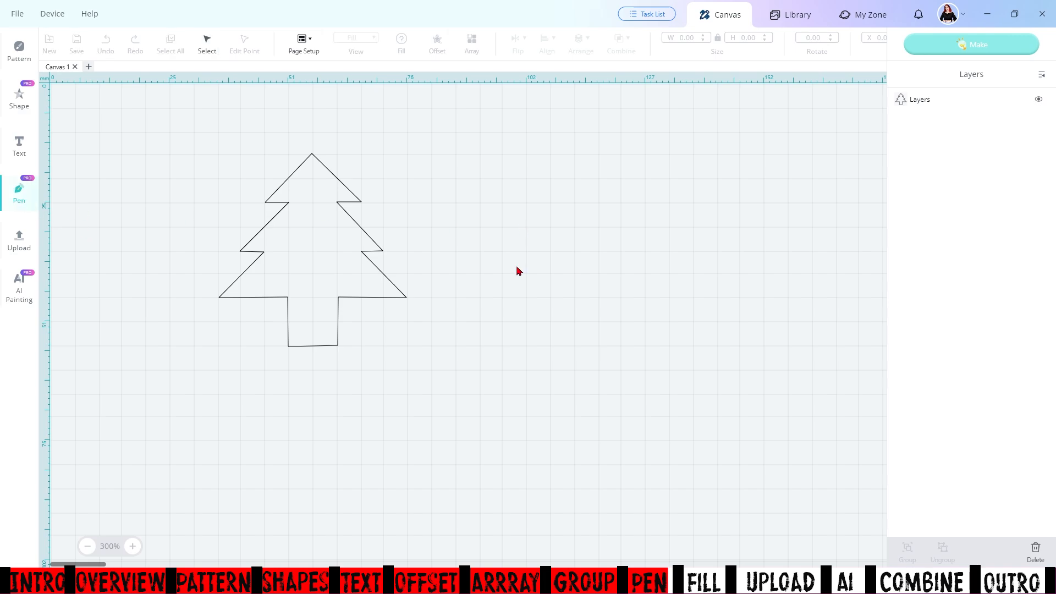
click(480, 297)
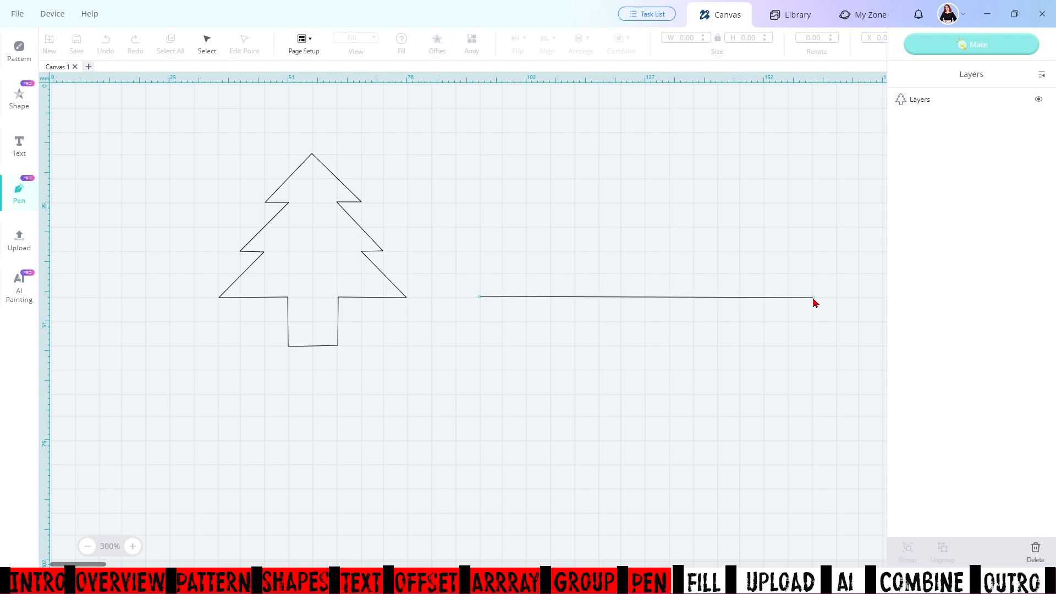
click(813, 297)
key(Escape)
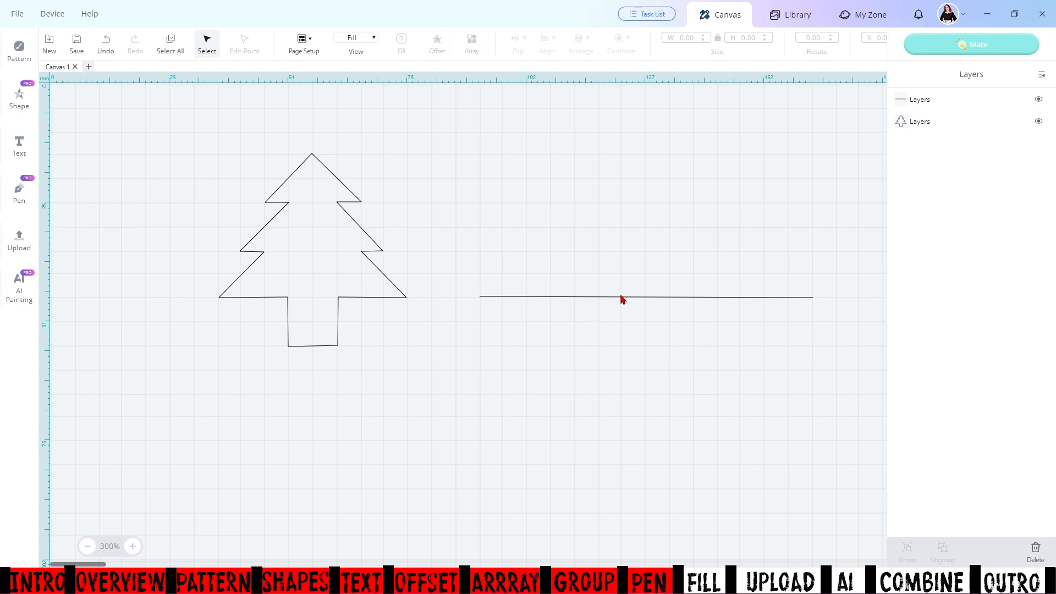
drag(623, 300, 502, 349)
click(623, 406)
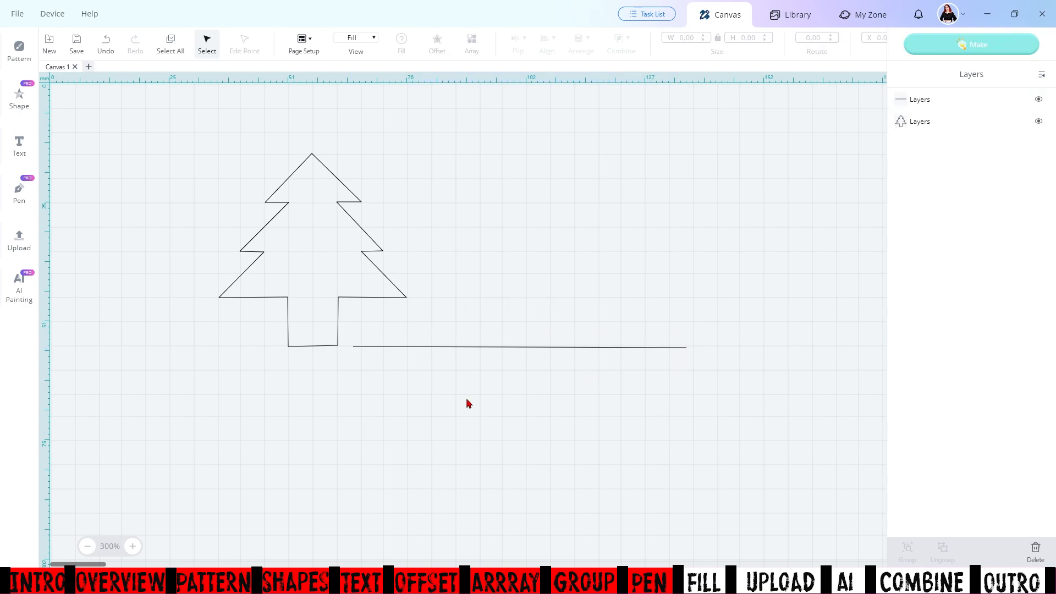
Delete the horizontal line next to the tree trunk
click(317, 288)
click(334, 429)
click(542, 352)
key(Delete)
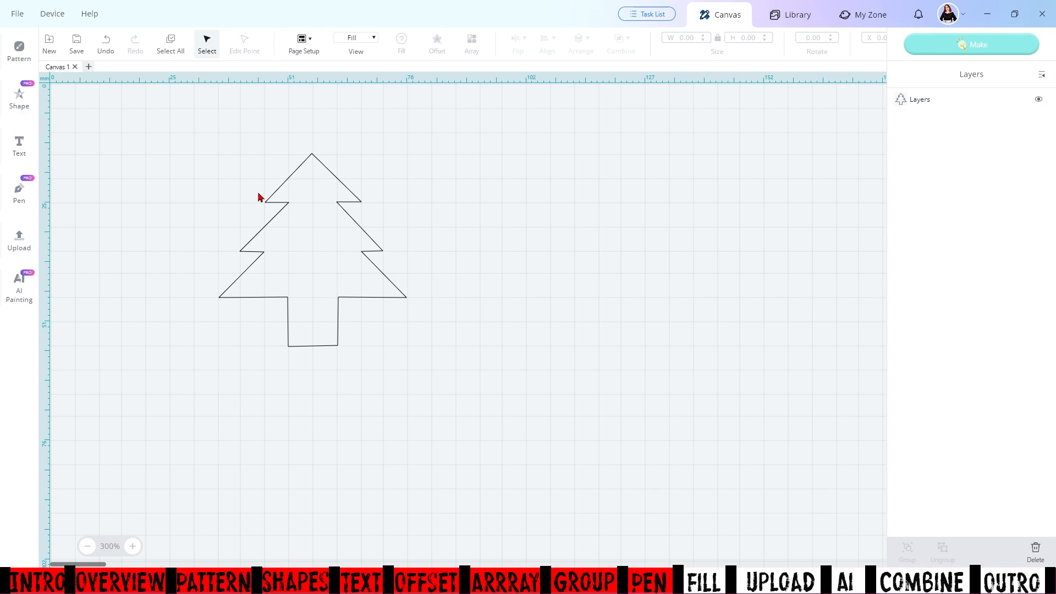
Fill the Christmas tree outline with green, hex 10BC1B
click(308, 251)
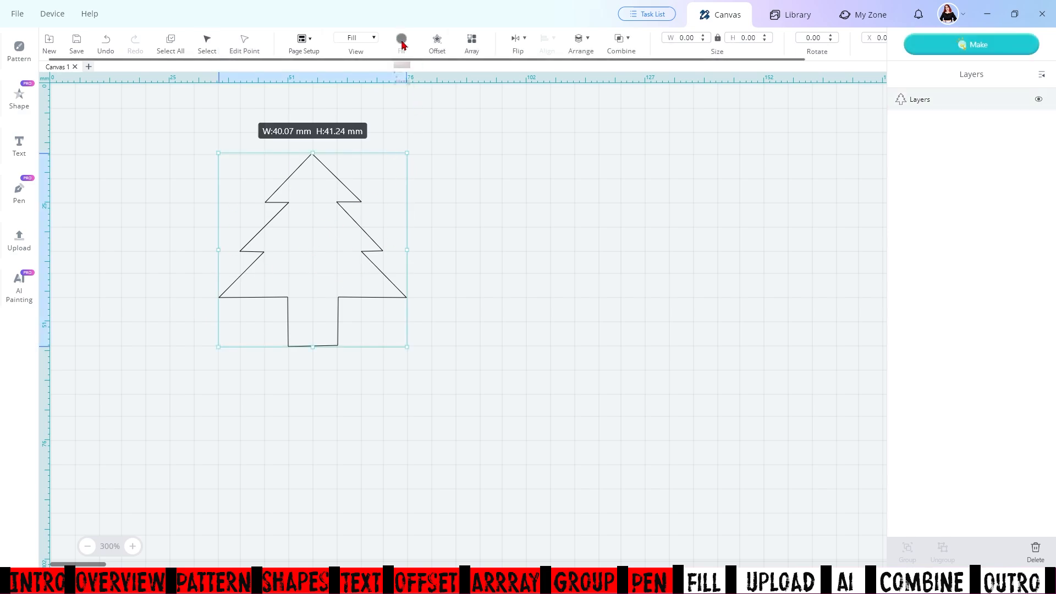
click(401, 39)
click(387, 167)
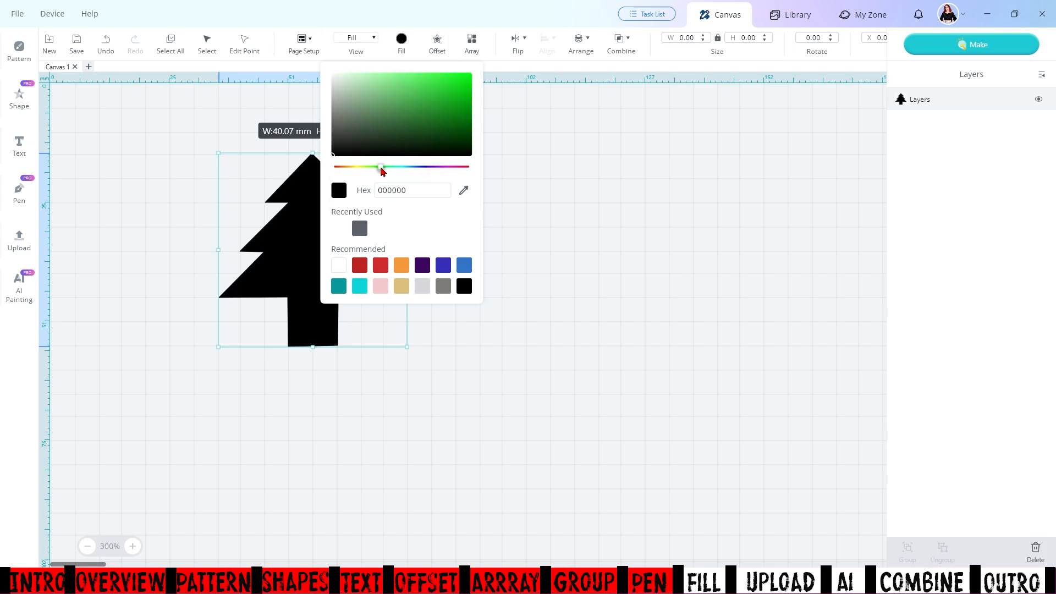
click(455, 85)
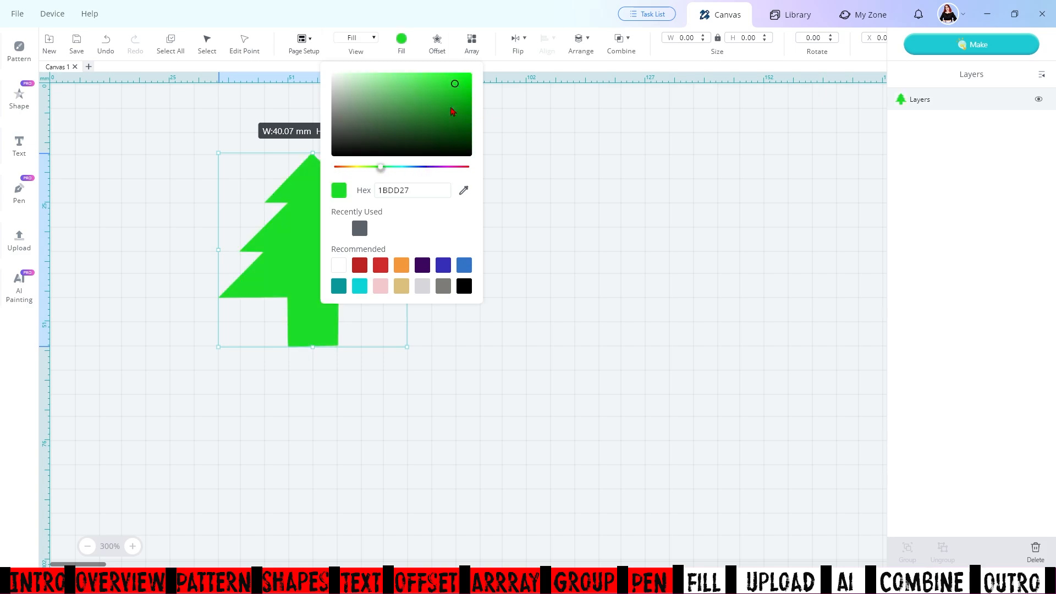
click(469, 94)
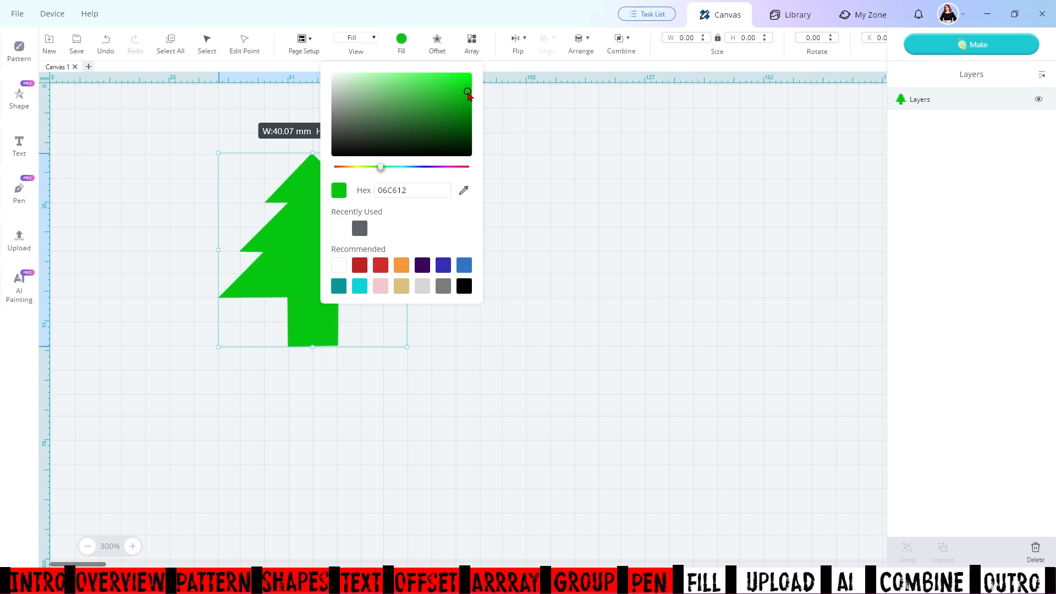
drag(468, 94, 460, 95)
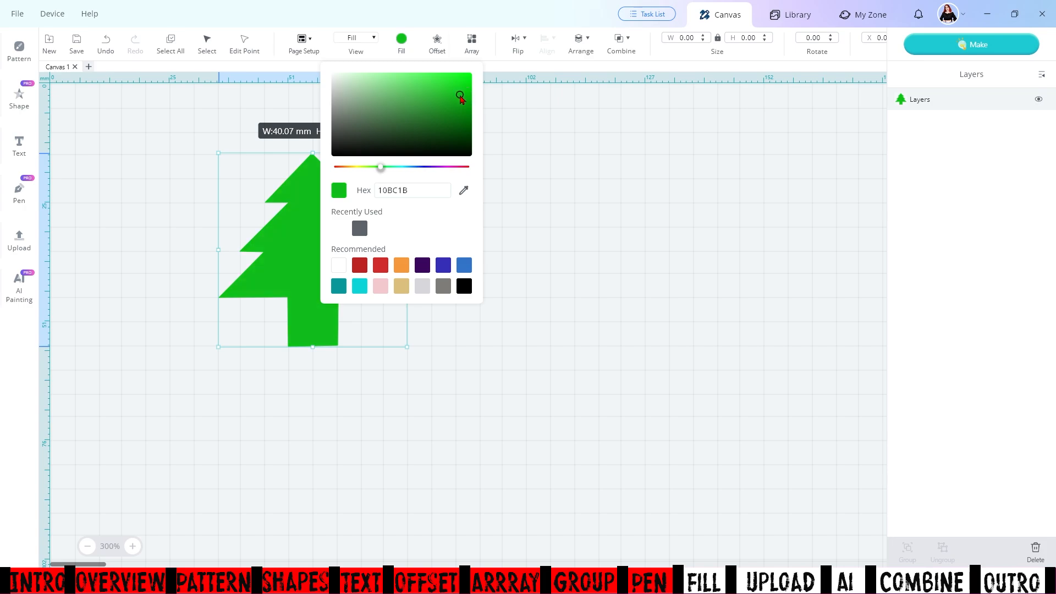
click(570, 297)
Move the green tree down and slightly to the right on the canvas, and deselect it
drag(325, 276, 348, 338)
click(583, 371)
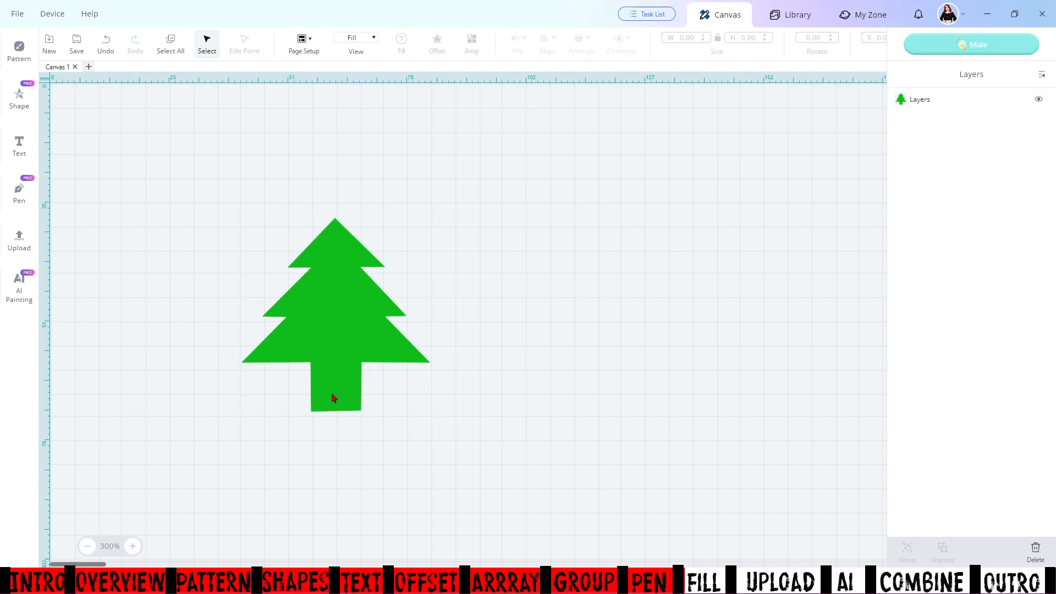
click(313, 339)
click(170, 283)
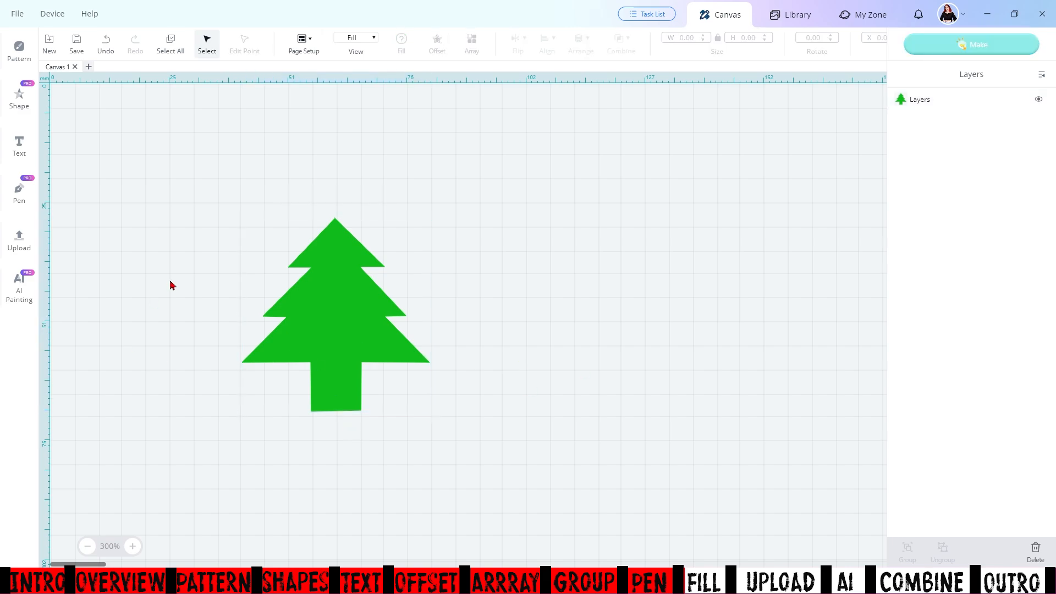
Insert a five-pointed star shape and shrink it to about 51 mm wide and 49 mm tall
click(18, 105)
click(63, 100)
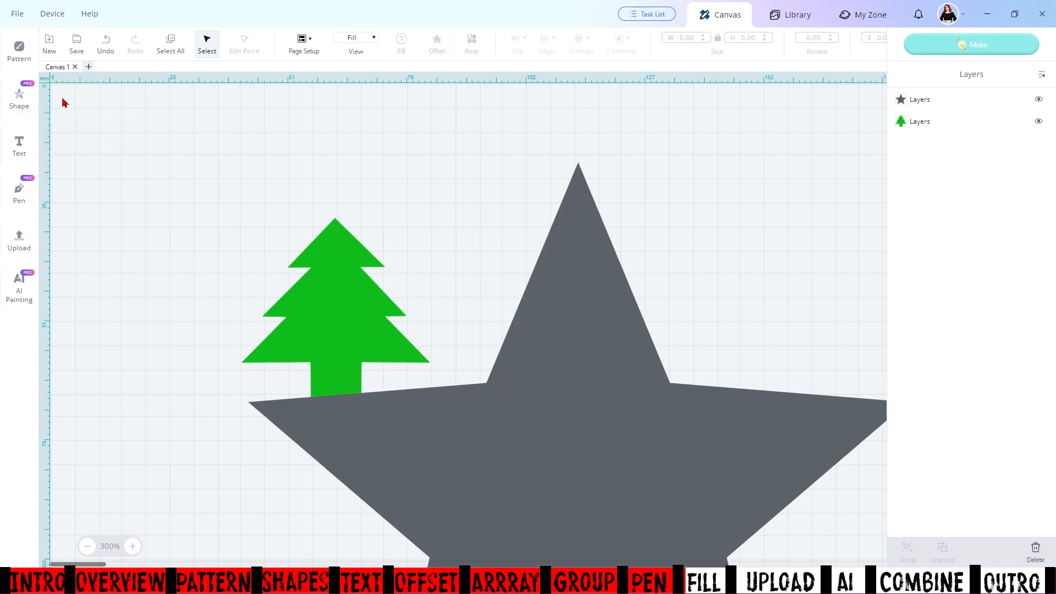
click(606, 374)
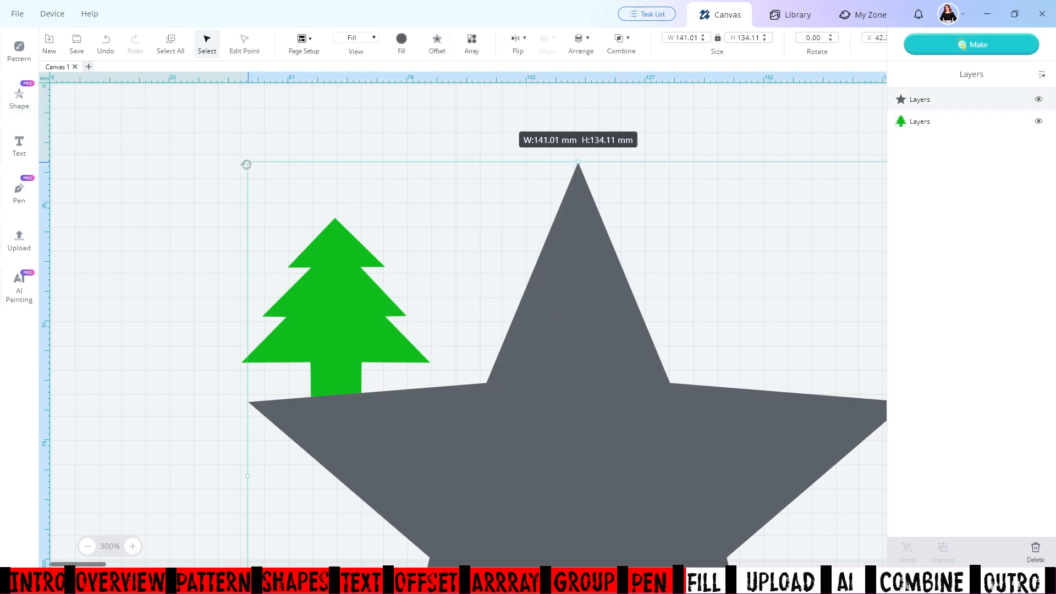
drag(246, 163, 668, 477)
drag(743, 408, 423, 201)
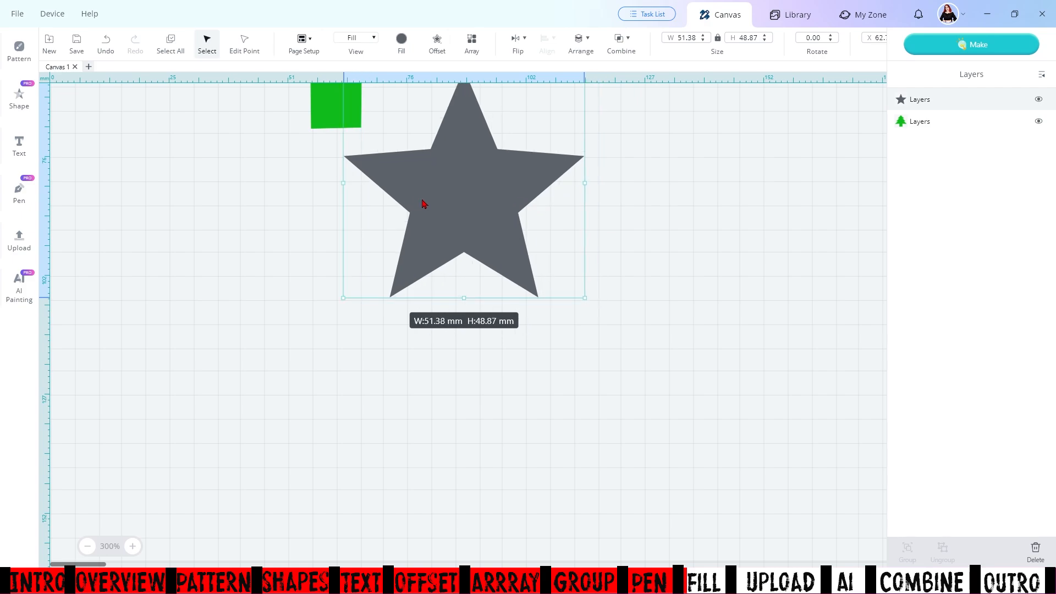
Place the star on the treetop and shrink it to about 13 mm wide and 12.5 mm tall
scroll(440, 266, up, 2)
scroll(443, 270, up, 5)
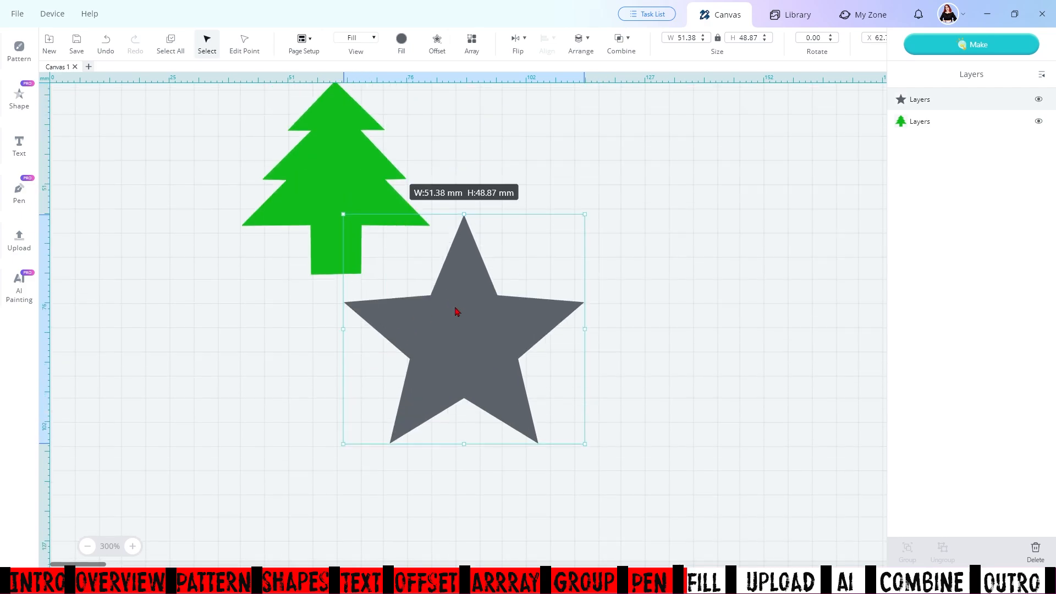
drag(485, 466, 310, 246)
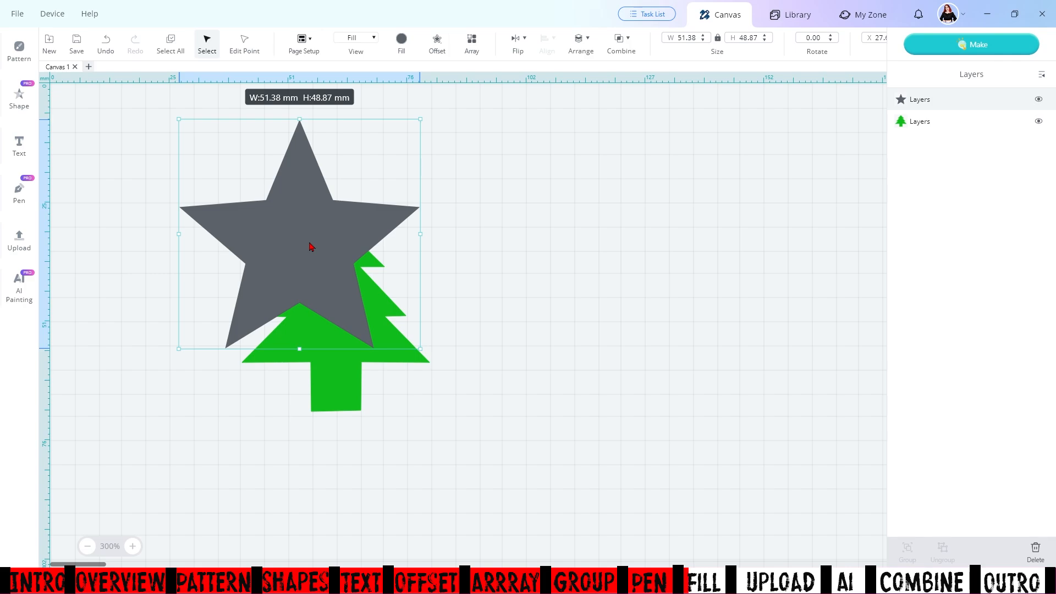
drag(420, 350, 337, 217)
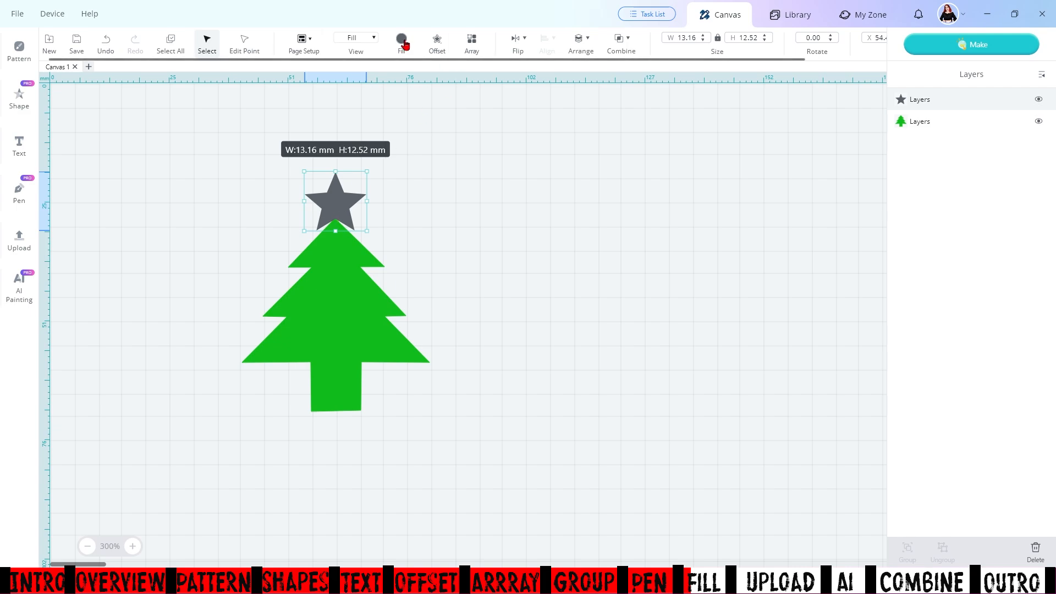
Fill the star with yellow, hex F3EE5A, and nudge it slightly on the treetop
click(404, 41)
drag(414, 170, 359, 180)
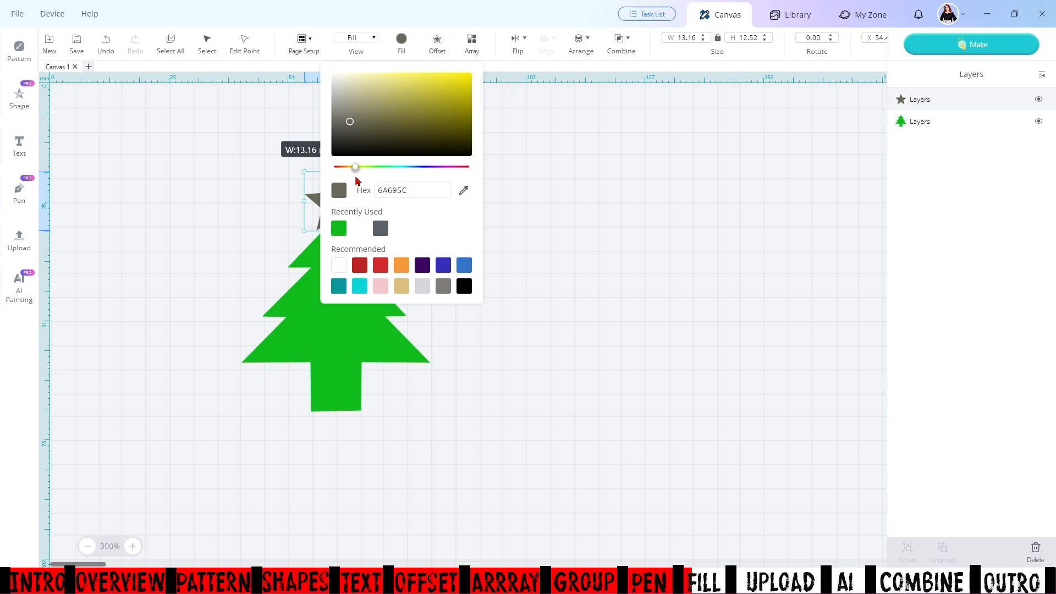
drag(354, 178, 356, 174)
click(429, 83)
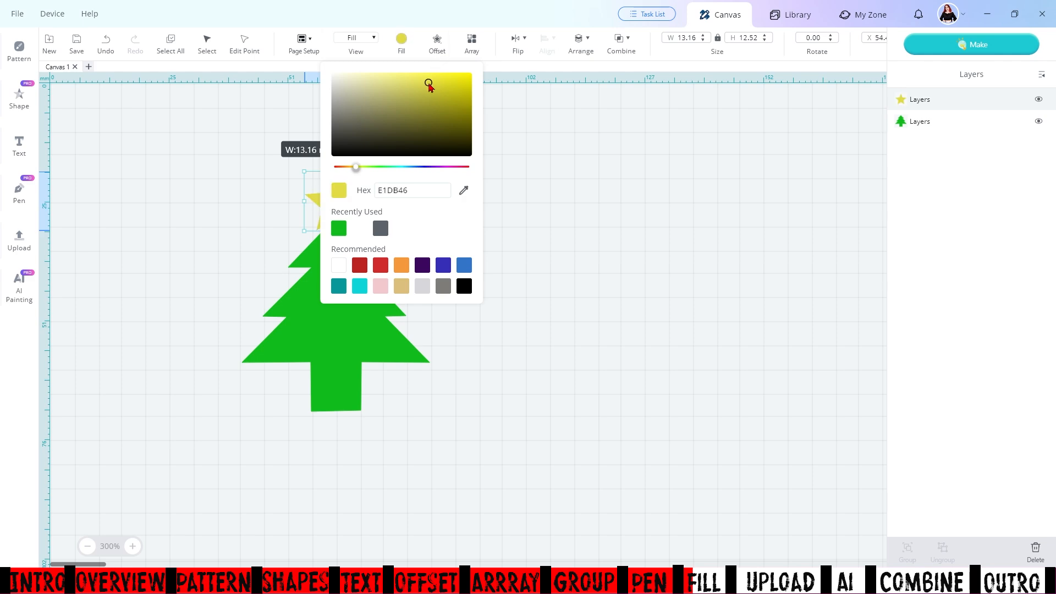
drag(429, 83, 426, 80)
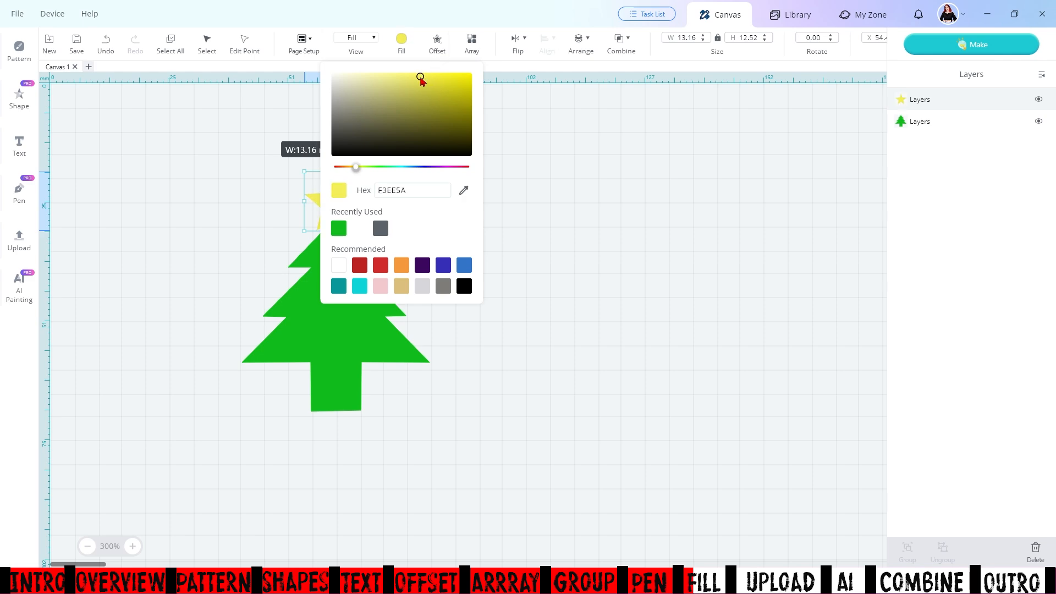
click(559, 263)
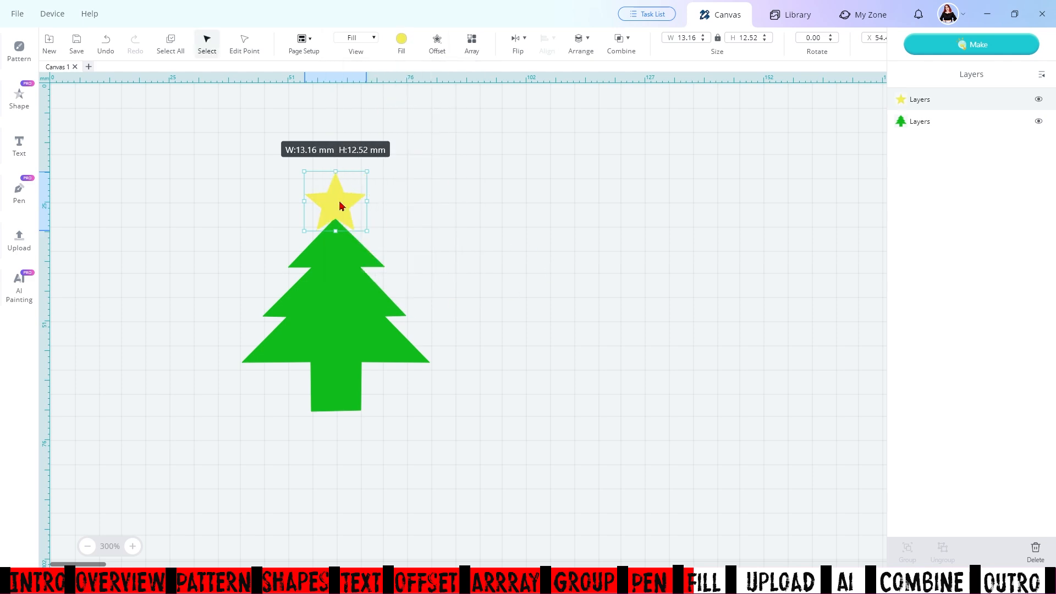
drag(340, 204, 340, 207)
click(466, 251)
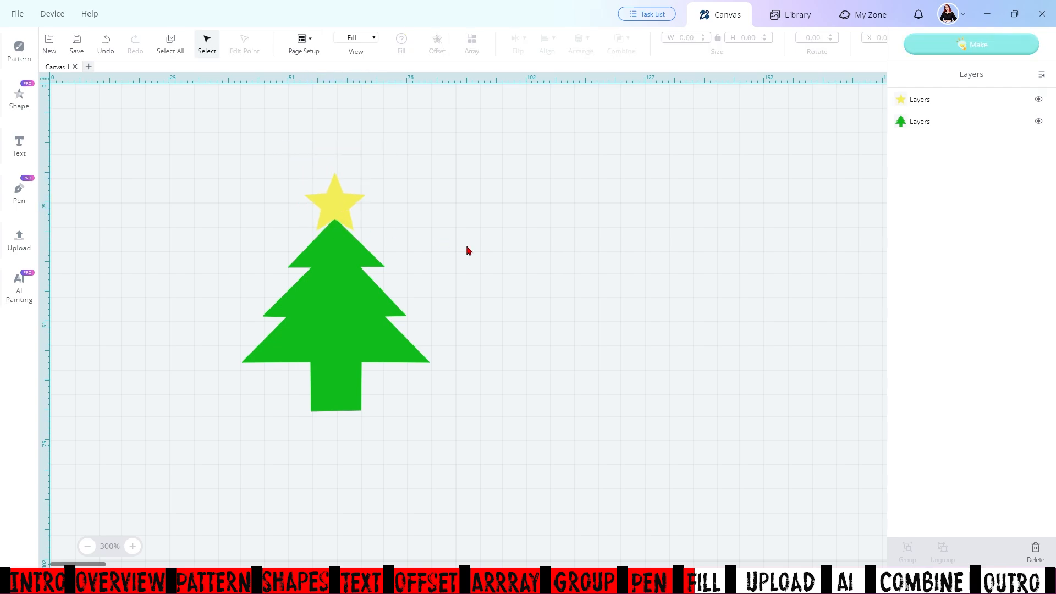
Send the star to the back behind the tree, and bring it to the front again
click(337, 203)
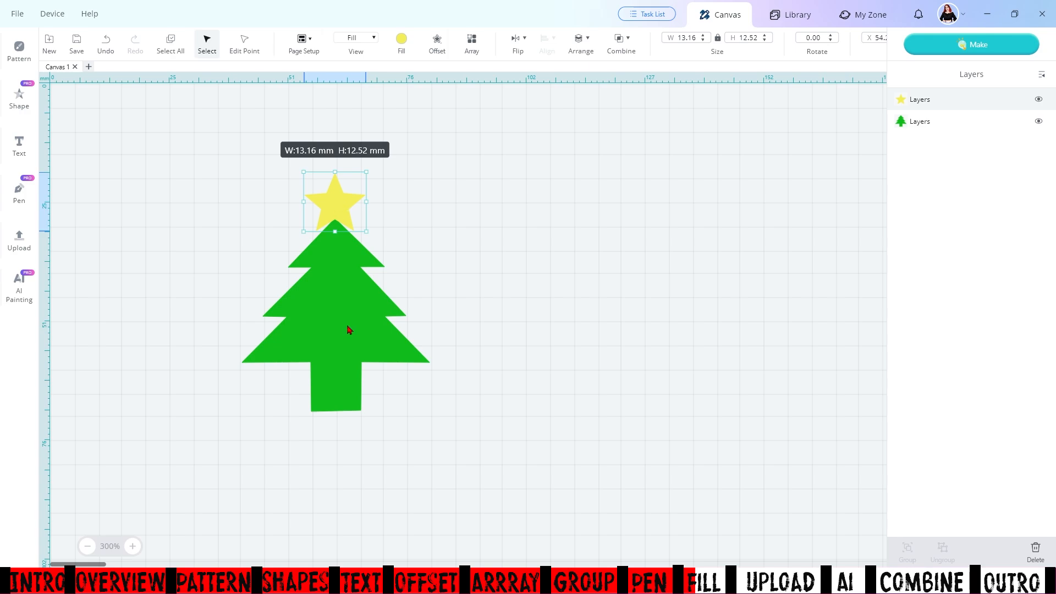
click(582, 44)
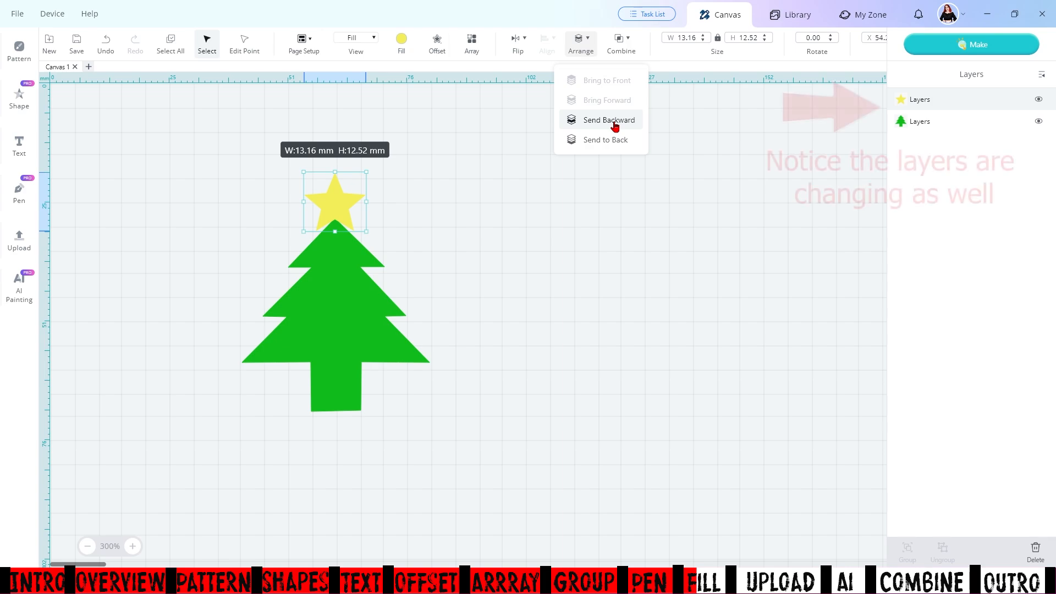
click(619, 143)
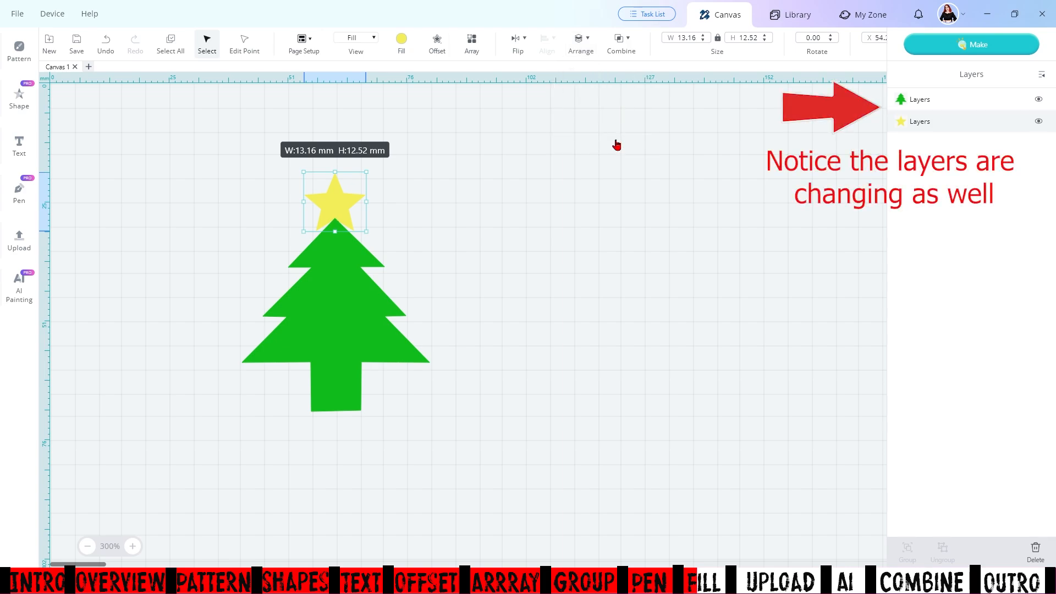
click(584, 48)
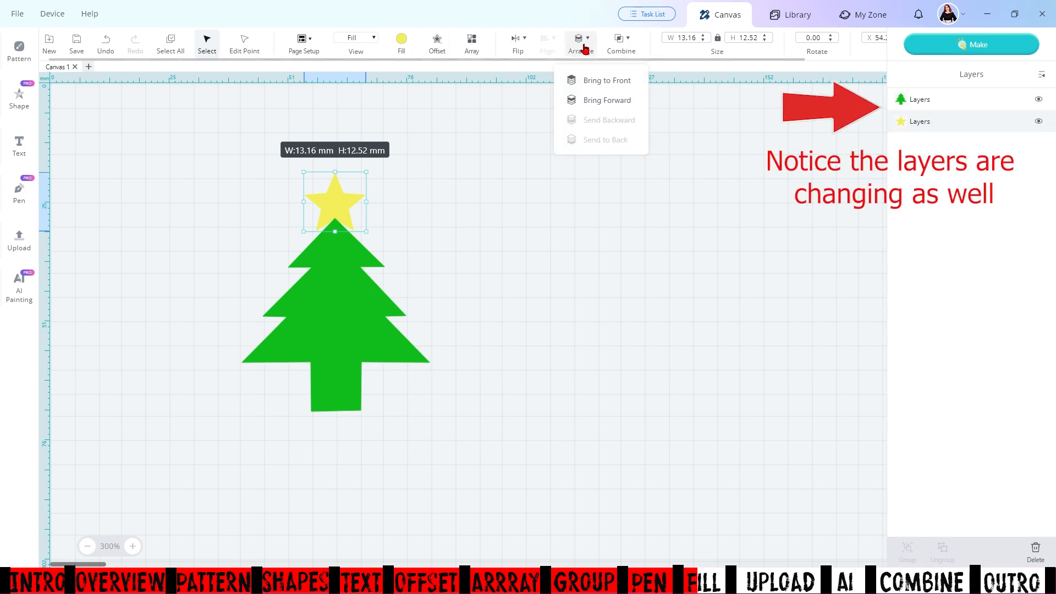
click(594, 81)
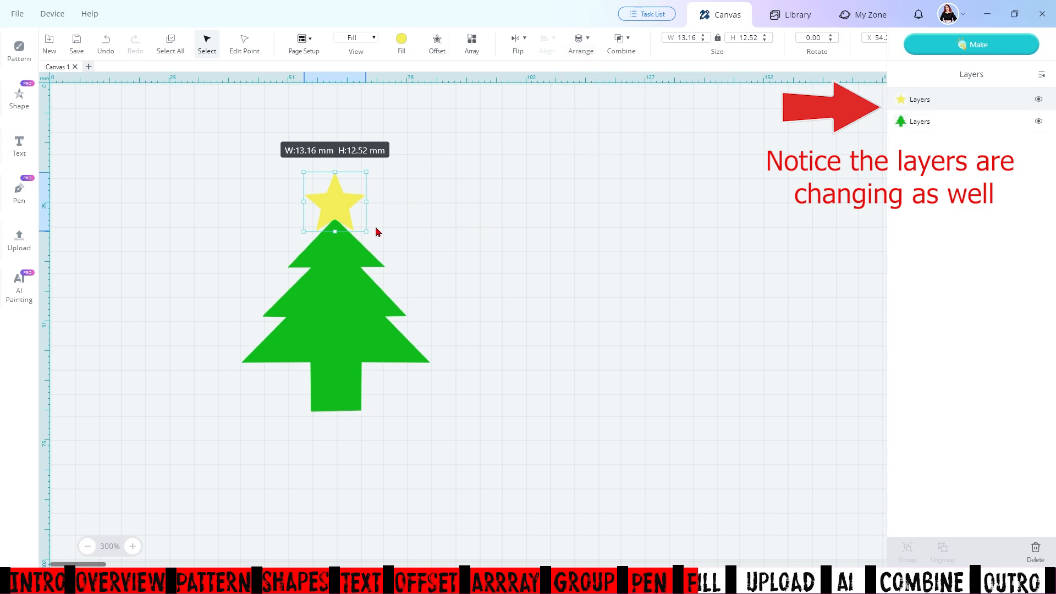
Select the star and tree together and flip them horizontally
key(ctrl+a)
click(517, 42)
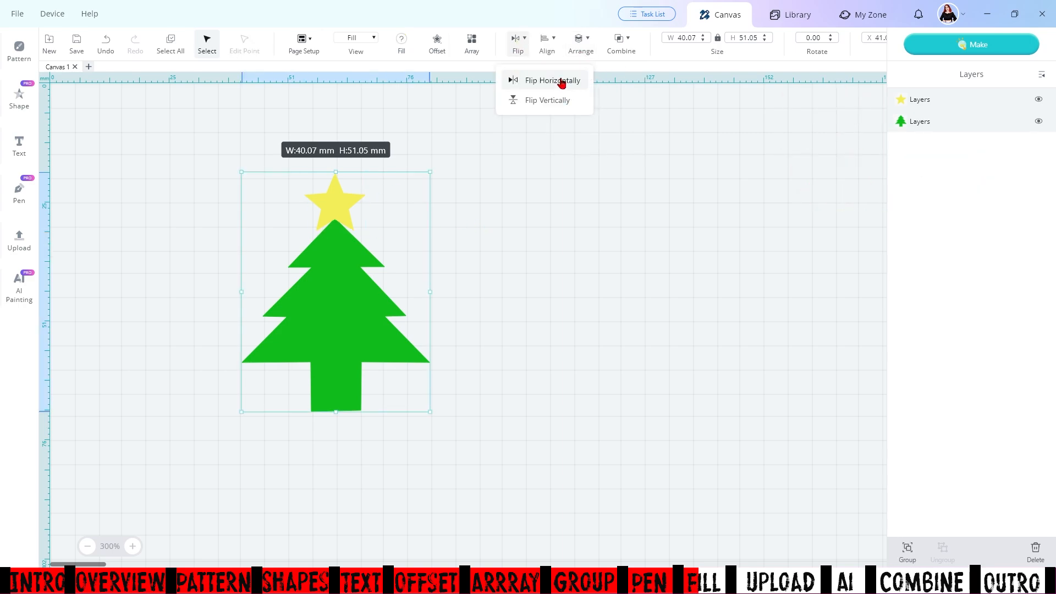
click(561, 83)
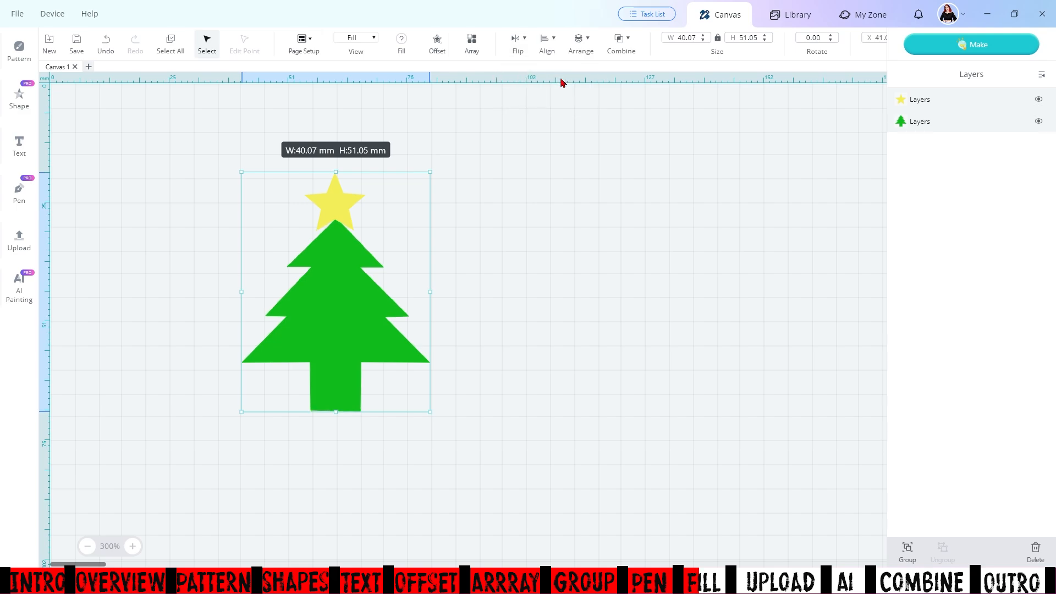
Flip the selected star and tree vertically to turn them upside down, and flip them vertically once more to set them upright
click(518, 55)
click(552, 102)
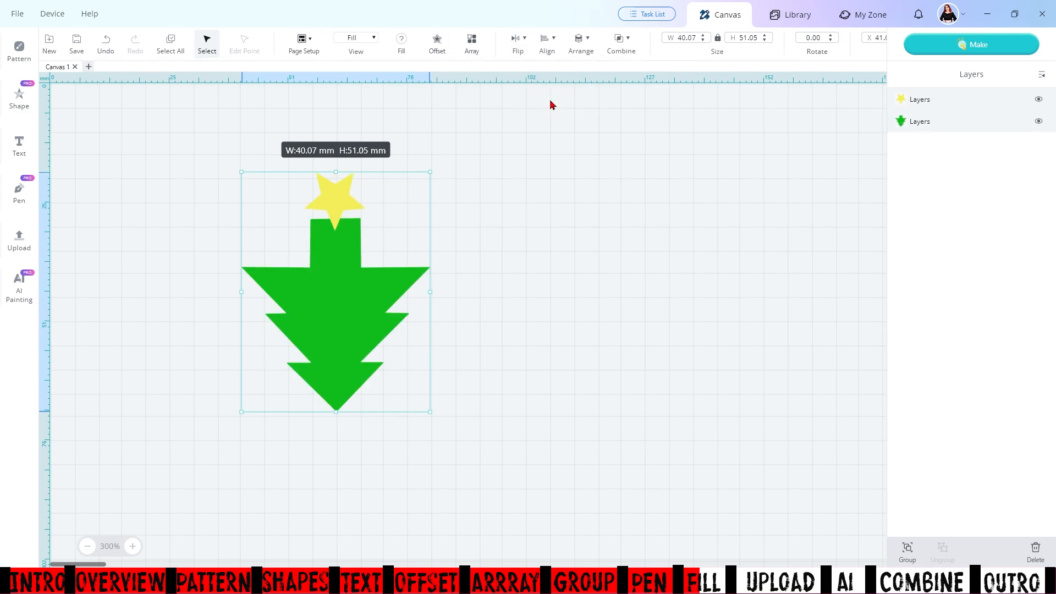
click(518, 43)
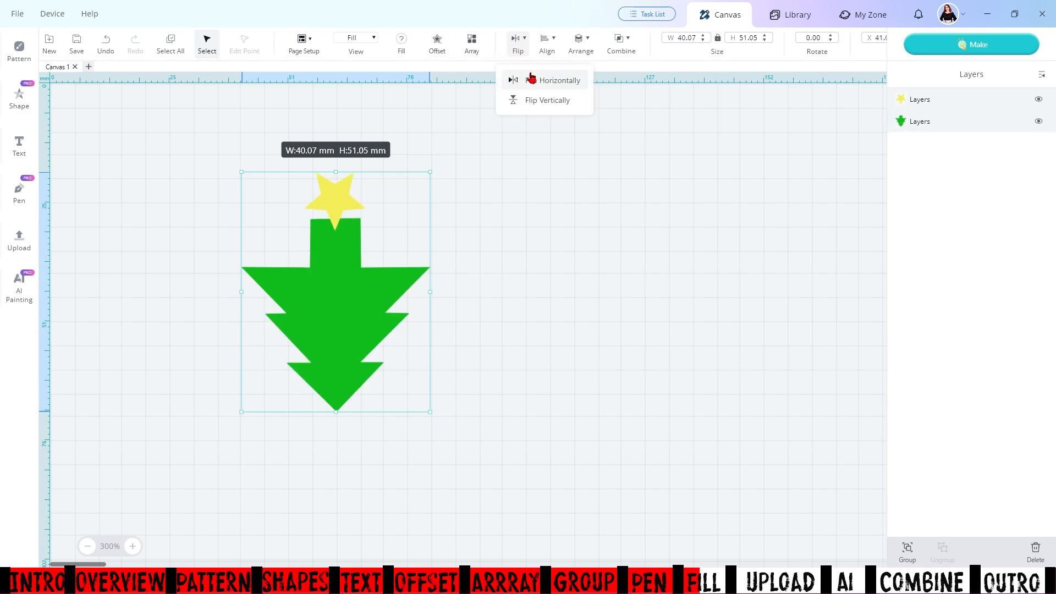
click(550, 101)
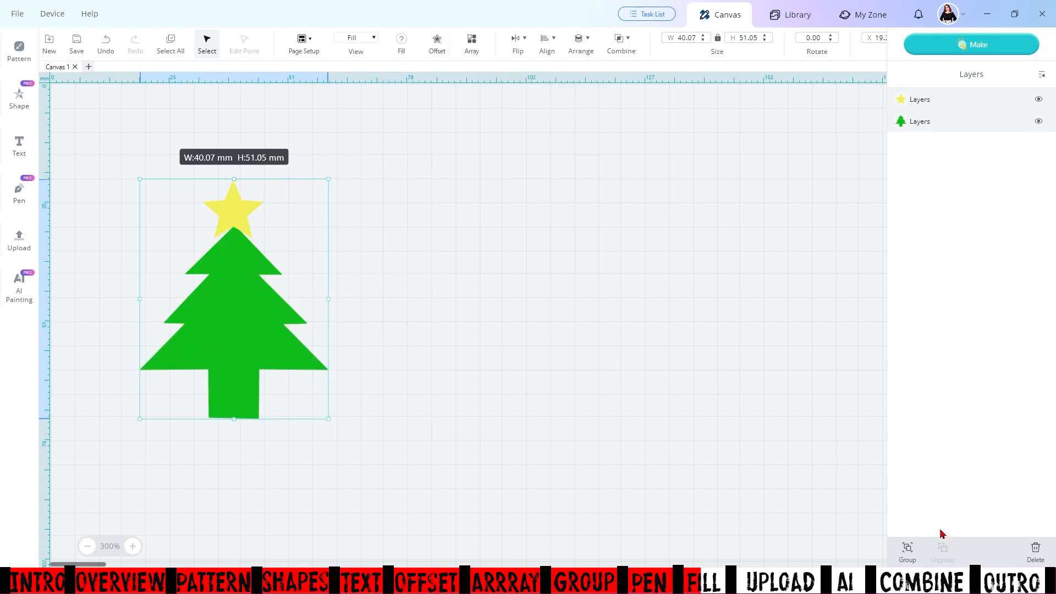
Group the star and tree, and move the group further left and up on the canvas
click(907, 553)
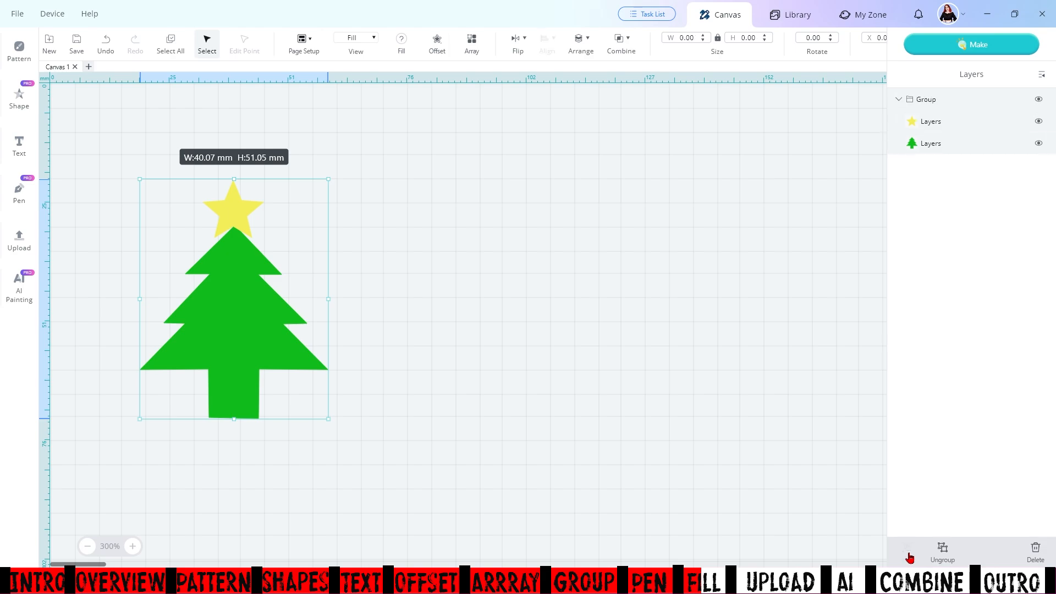
click(418, 366)
drag(204, 298, 153, 282)
drag(206, 185, 229, 169)
drag(242, 257, 214, 266)
Place a pentagon about 40 mm wide and 38 mm tall to the right of the tree group
click(466, 344)
drag(540, 228, 522, 238)
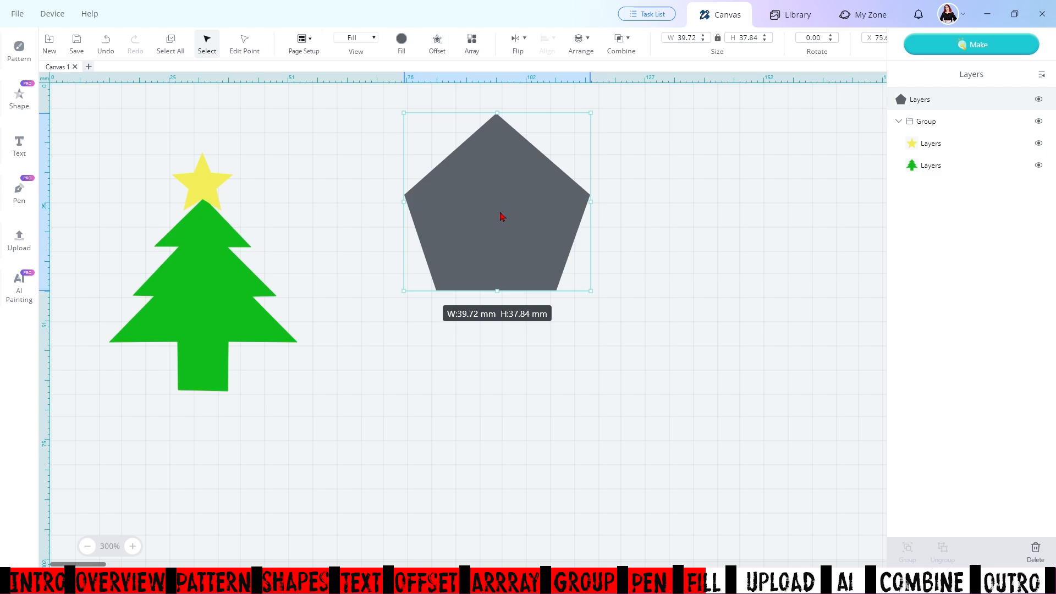
Copy and paste the pentagon, and place the copy directly over the original
key(Delete)
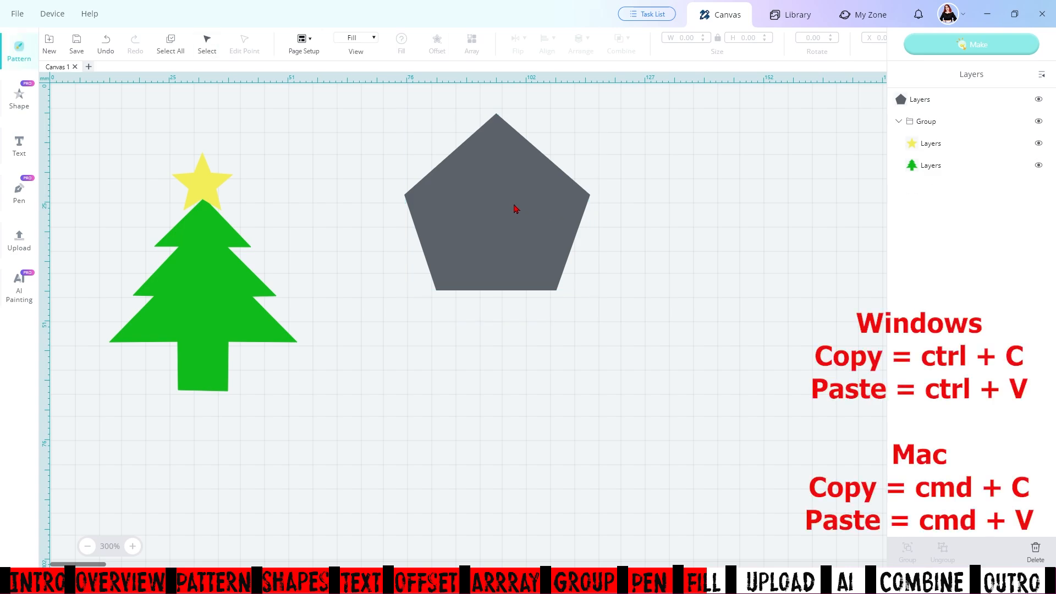
key(ctrl+v)
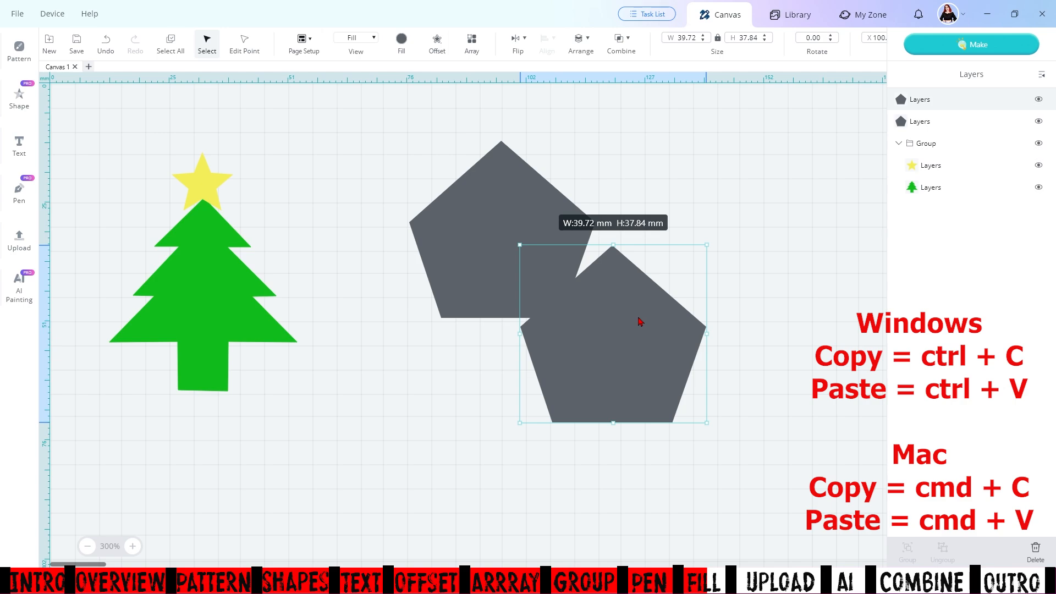
drag(634, 360, 523, 258)
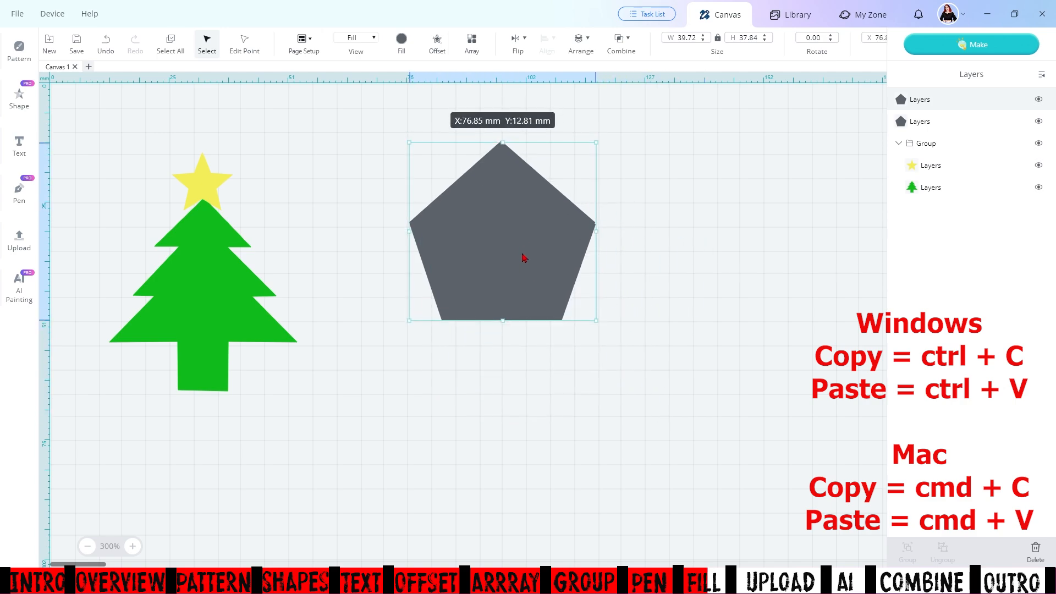
Select both pentagons and align them with Center Vertically and Center Horizontally so they stack exactly
drag(715, 335, 509, 198)
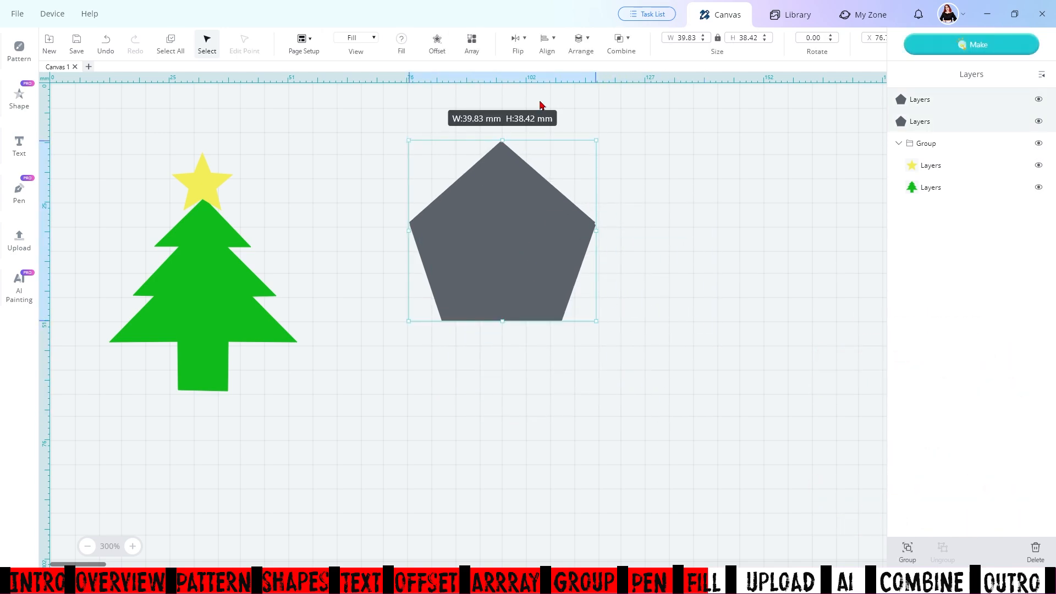
click(545, 44)
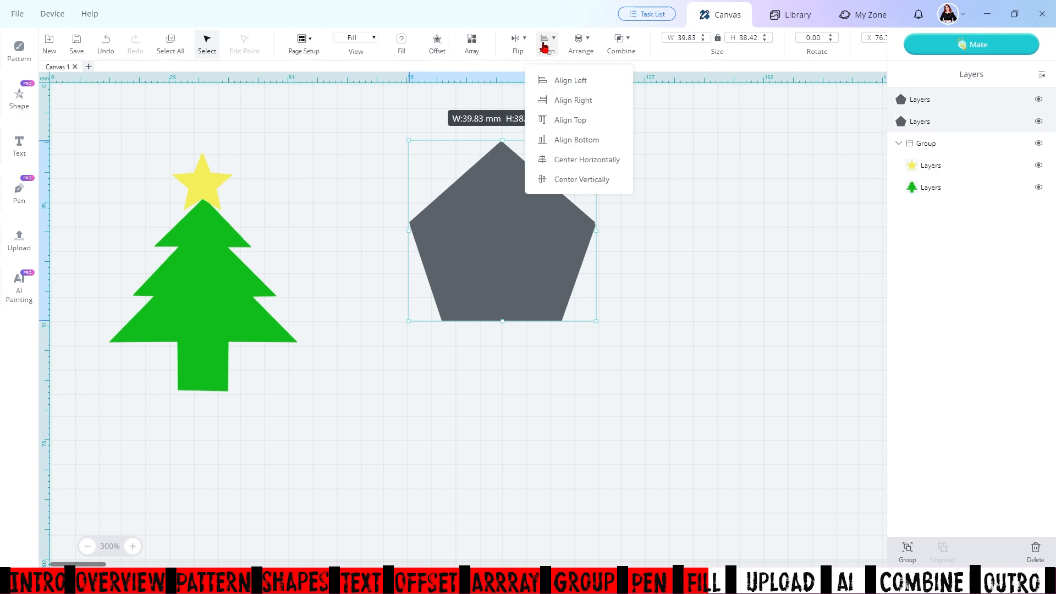
click(609, 179)
click(545, 44)
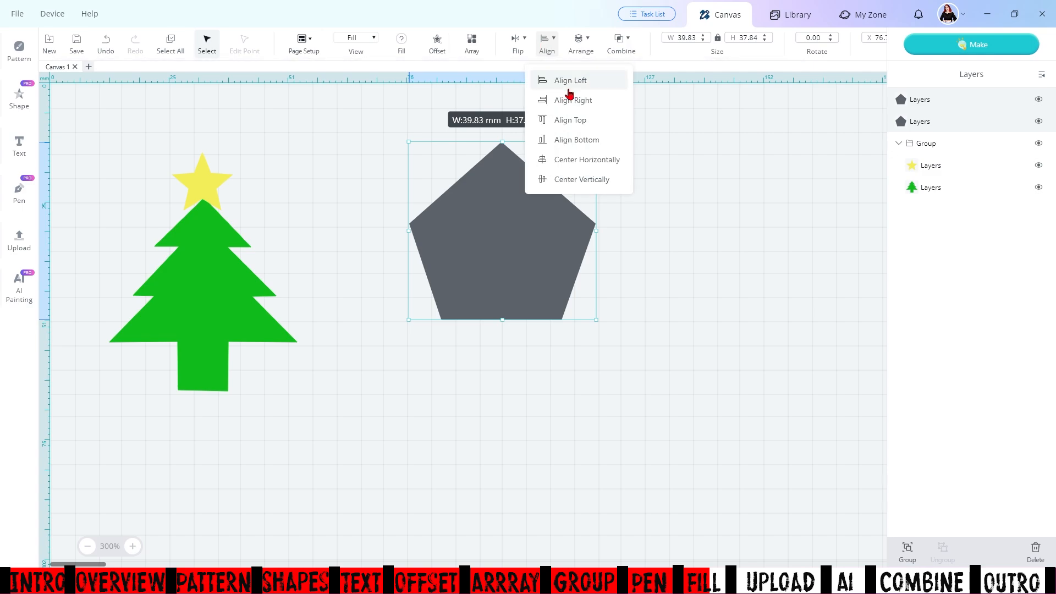
click(605, 161)
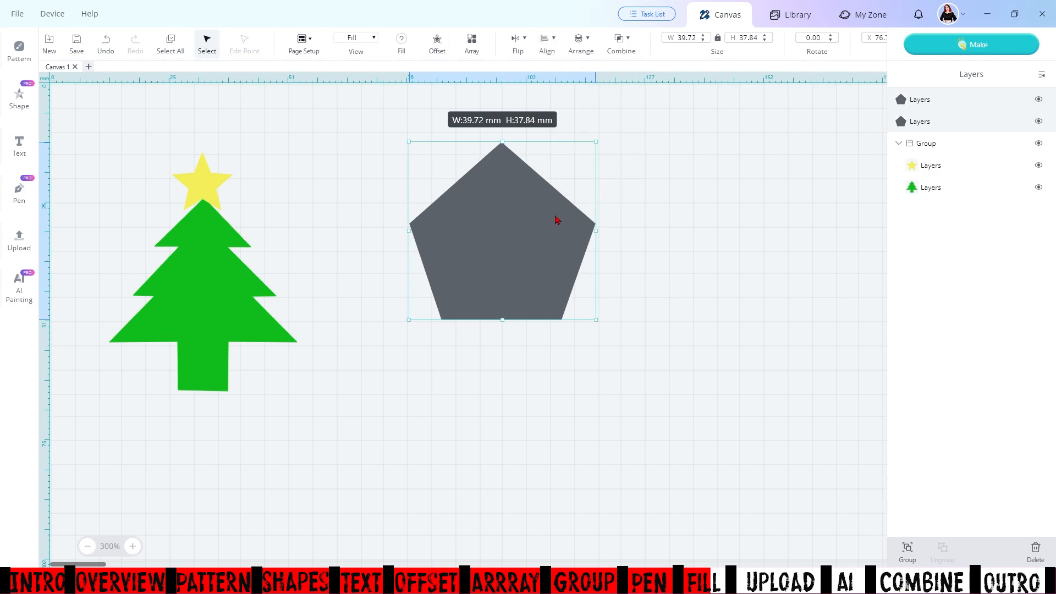
click(760, 200)
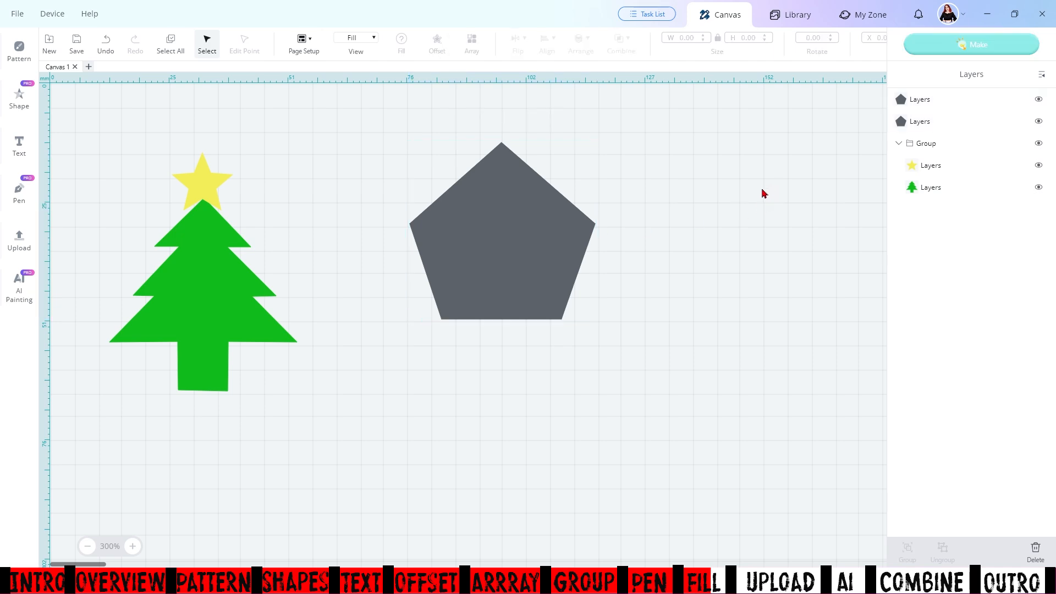
Flip the top pentagon vertically and move it below the other one so their flat edges meet
click(972, 104)
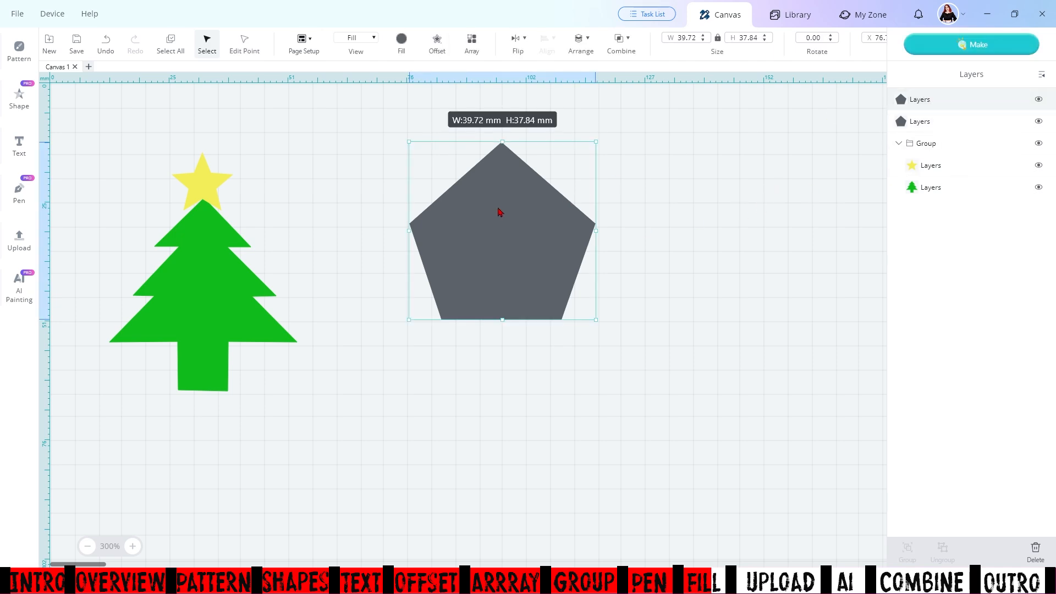
click(524, 45)
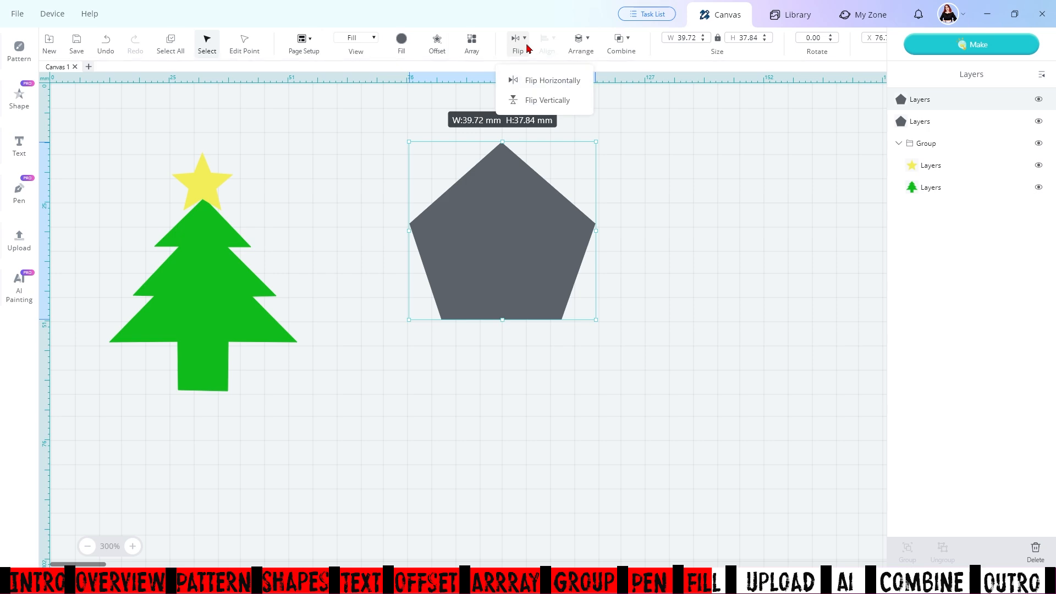
click(538, 107)
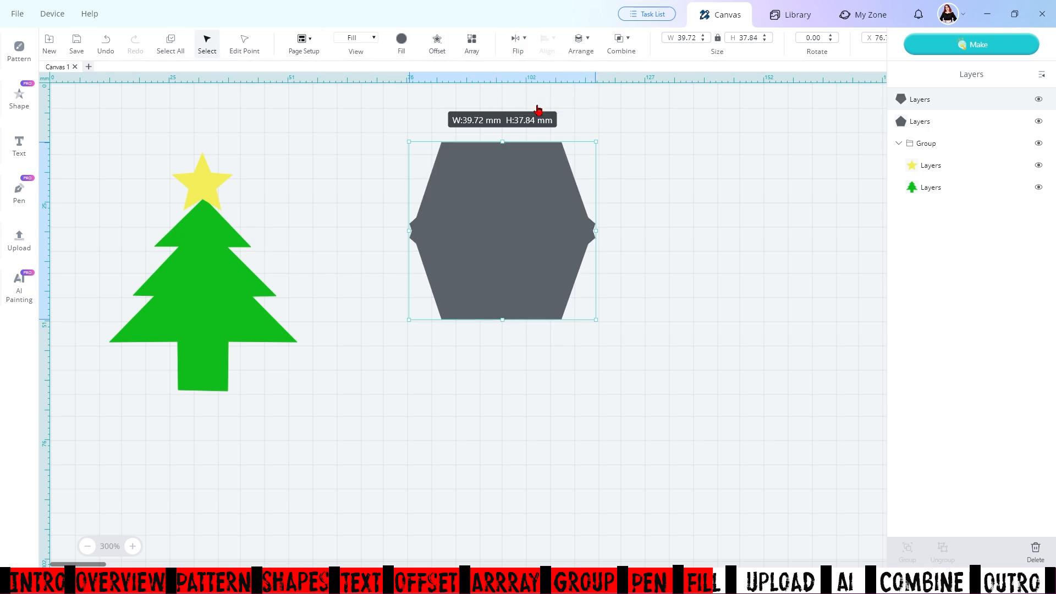
click(519, 52)
click(519, 52)
drag(505, 269, 506, 450)
Select both mirrored pentagons together and center them horizontally on each other
click(670, 478)
drag(669, 479, 490, 272)
click(553, 53)
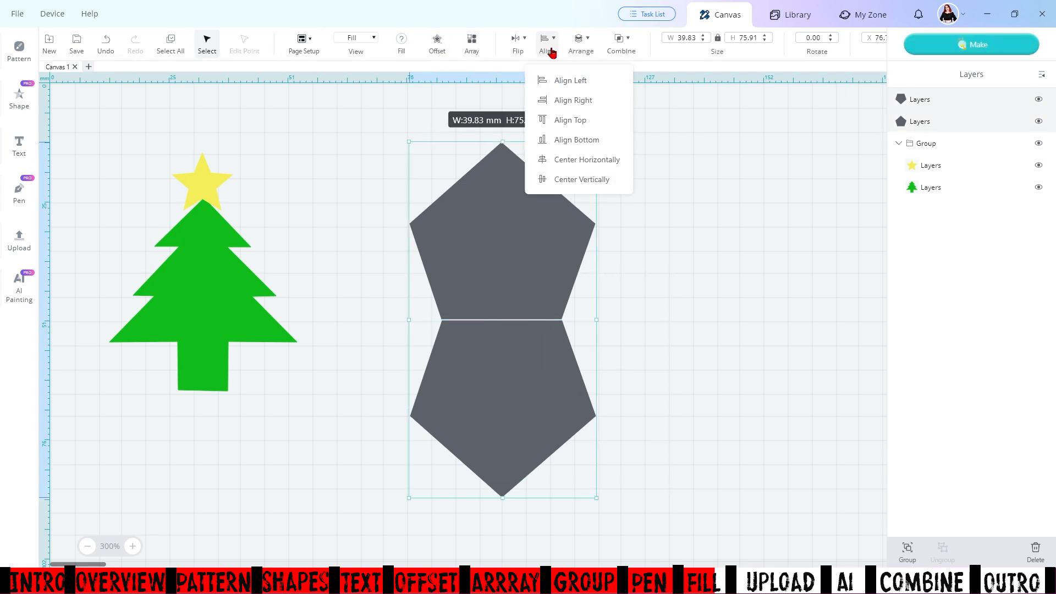
click(599, 161)
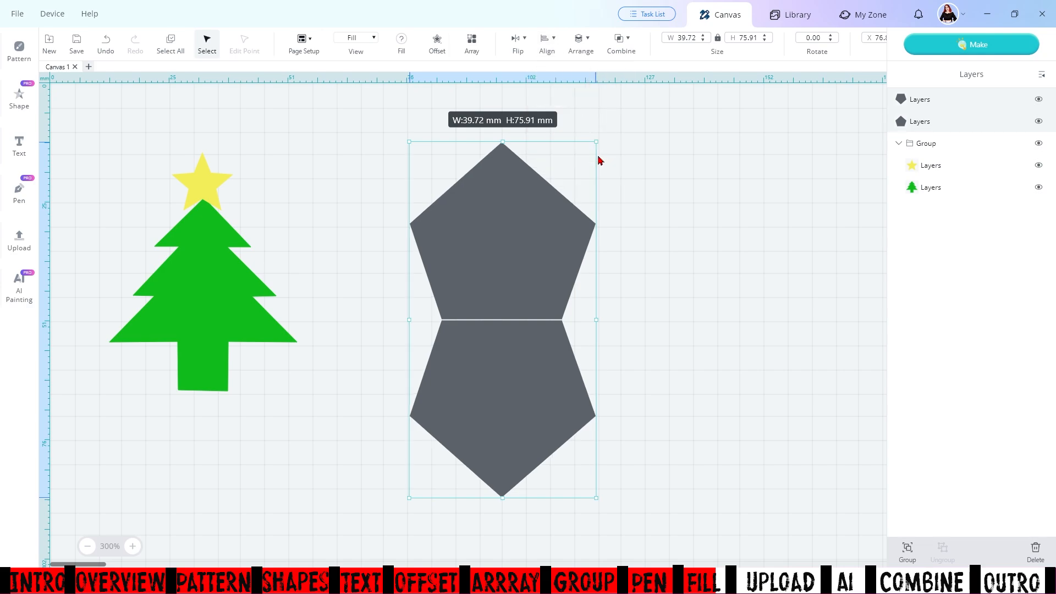
click(682, 315)
Unite the two pentagons into a single card shape and shift it slightly to the right
drag(668, 440, 384, 177)
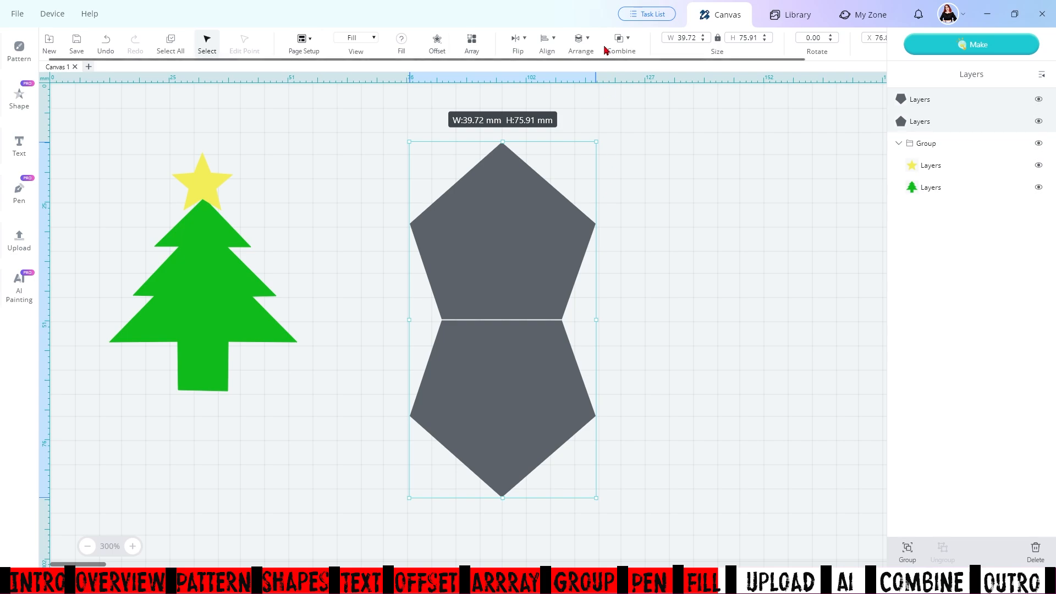
click(630, 49)
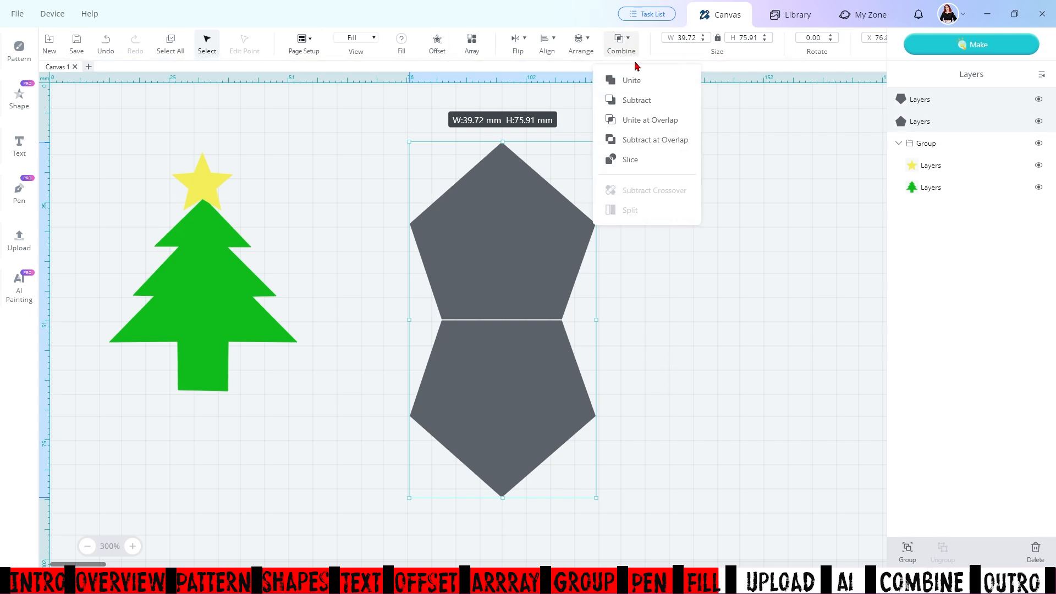
click(639, 82)
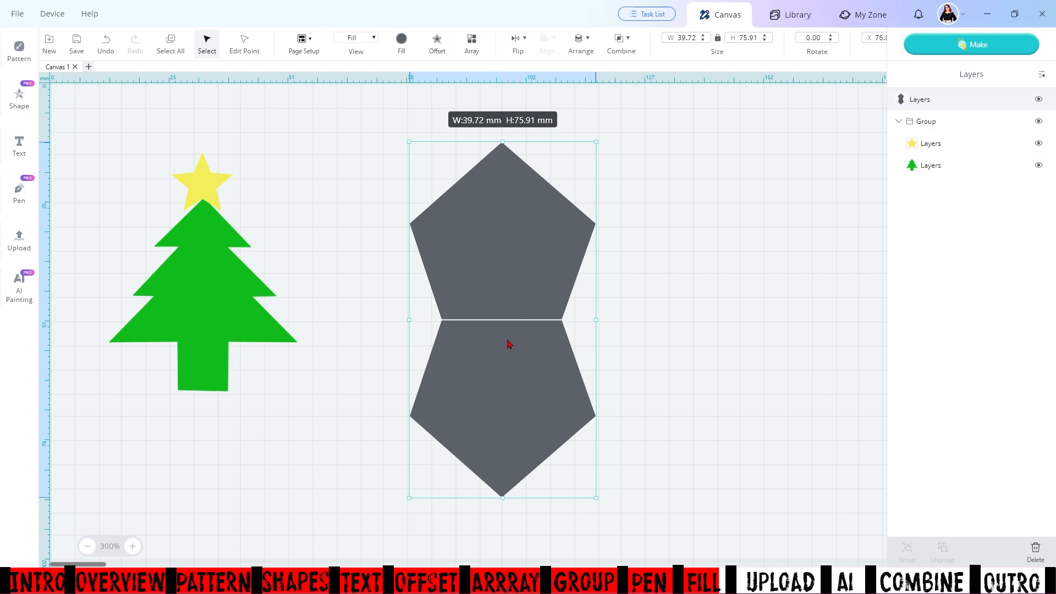
mouse_move(515, 298)
mouse_down()
mouse_move(704, 266)
mouse_move(582, 299)
mouse_move(486, 306)
mouse_move(532, 296)
mouse_up()
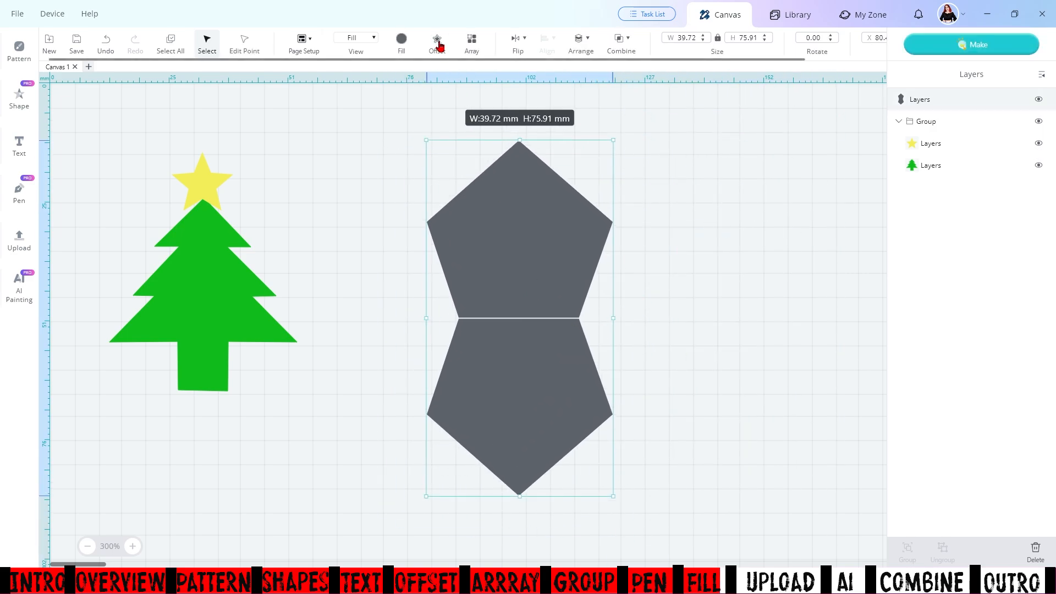
Fill the united pentagon shape with white, hex FFFFFF
click(402, 42)
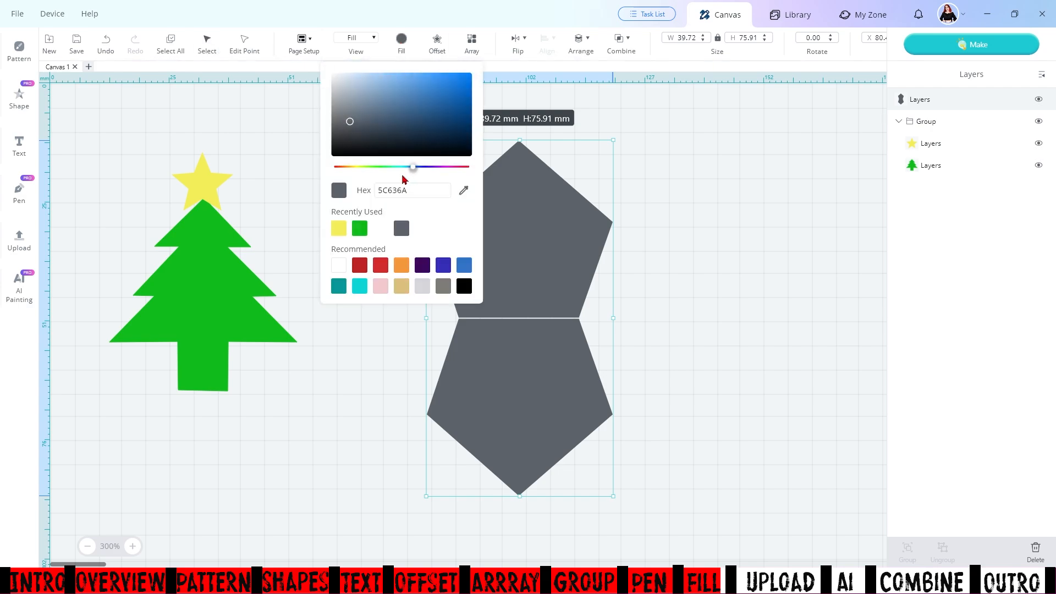
drag(348, 121, 316, 54)
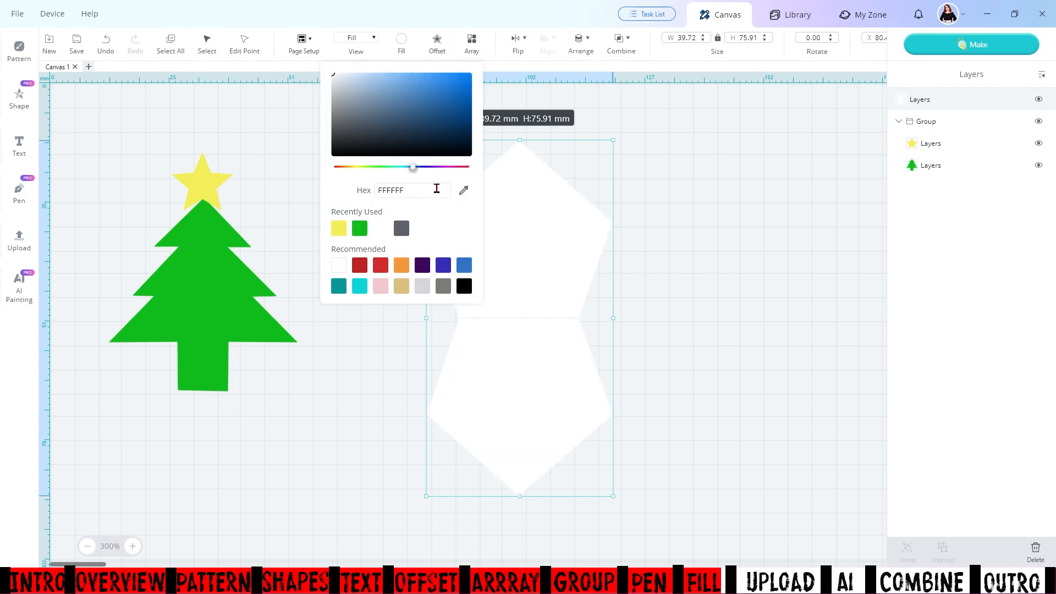
click(707, 334)
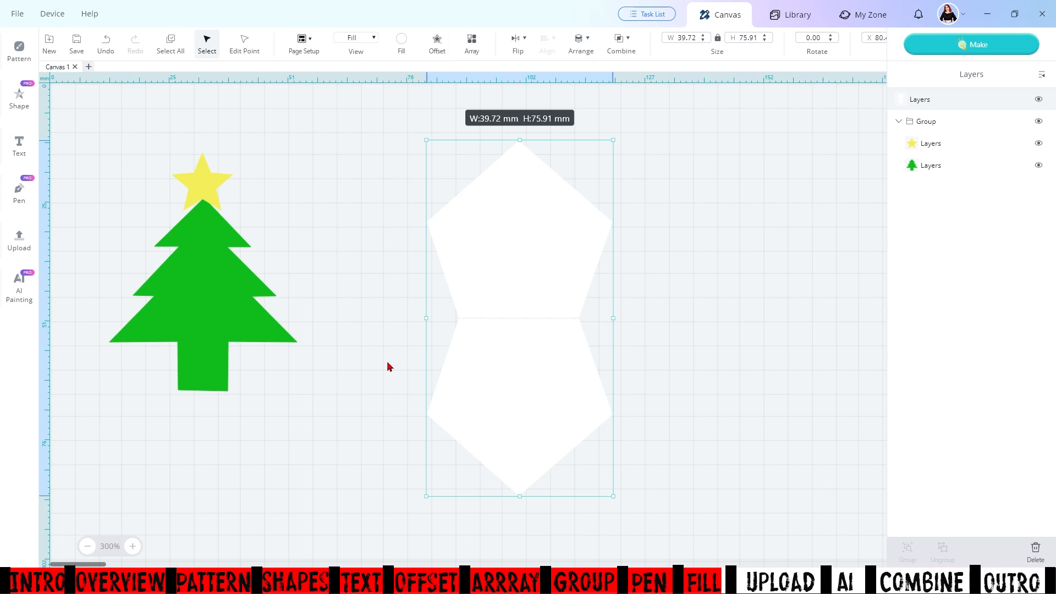
Shrink the tree group to about 13 mm wide and 17 mm tall, and move it onto the card's lower pentagon
click(369, 290)
drag(302, 389, 156, 165)
drag(298, 155, 174, 314)
drag(147, 352, 524, 387)
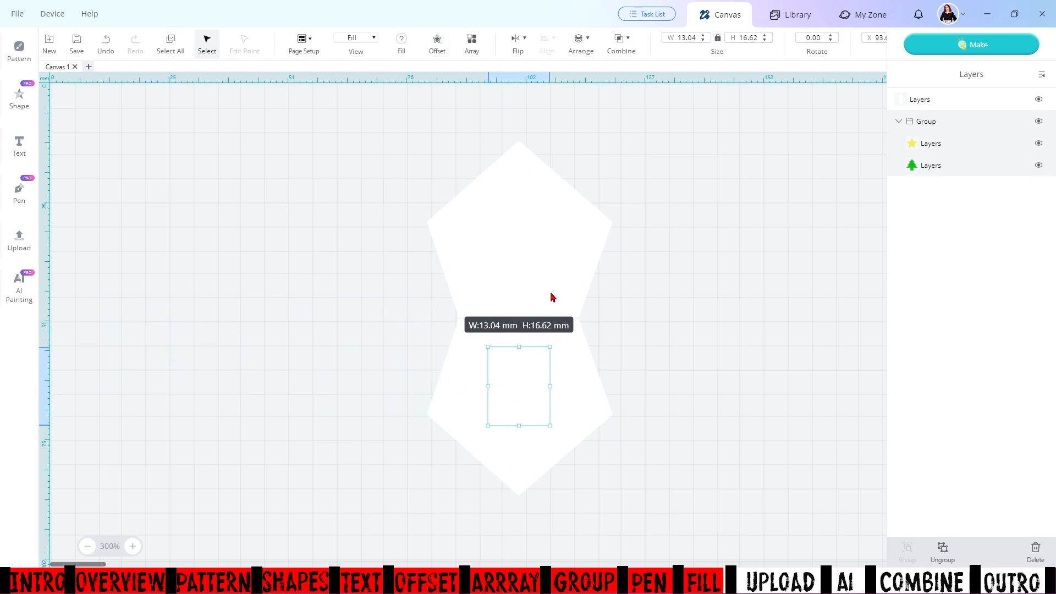
Bring the tree group to the front of the white card shape and enlarge it slightly within the lower pentagon
click(583, 43)
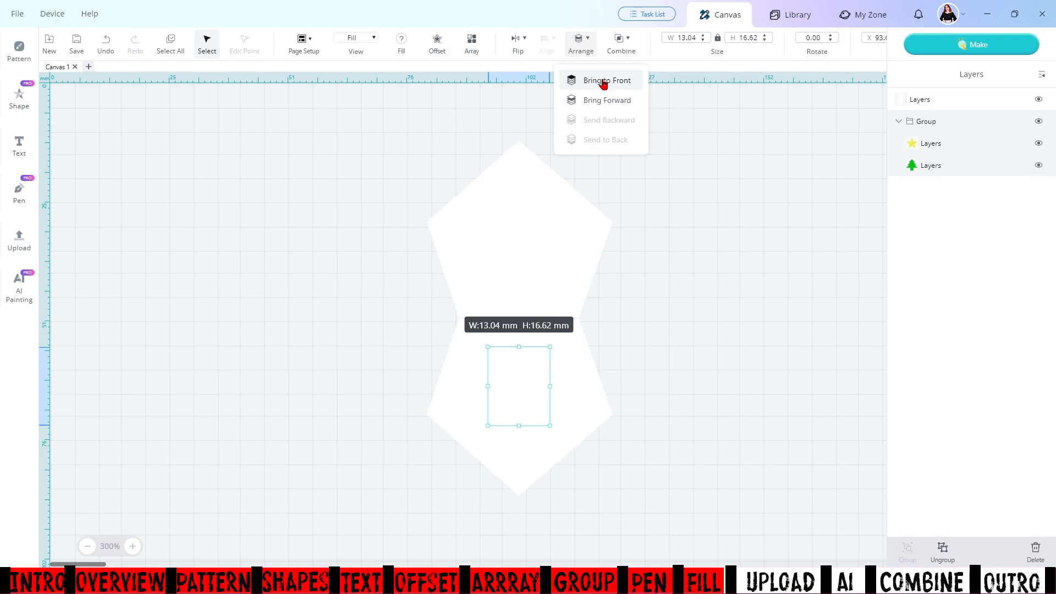
click(601, 80)
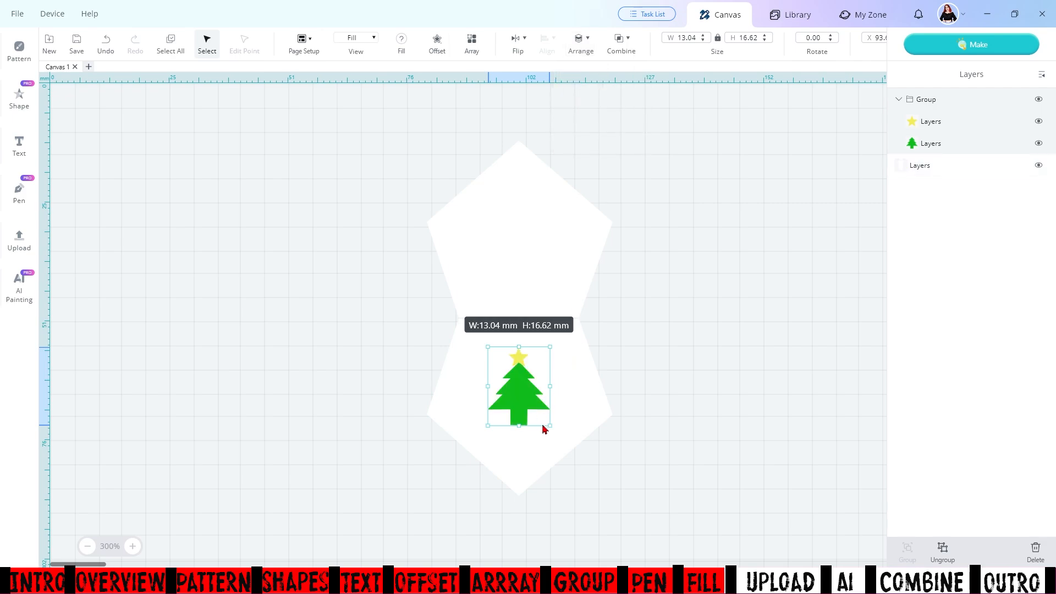
drag(550, 426, 574, 457)
drag(530, 408, 525, 413)
Select the tree group and the white card shape together and center them horizontally
click(681, 400)
drag(685, 438, 509, 387)
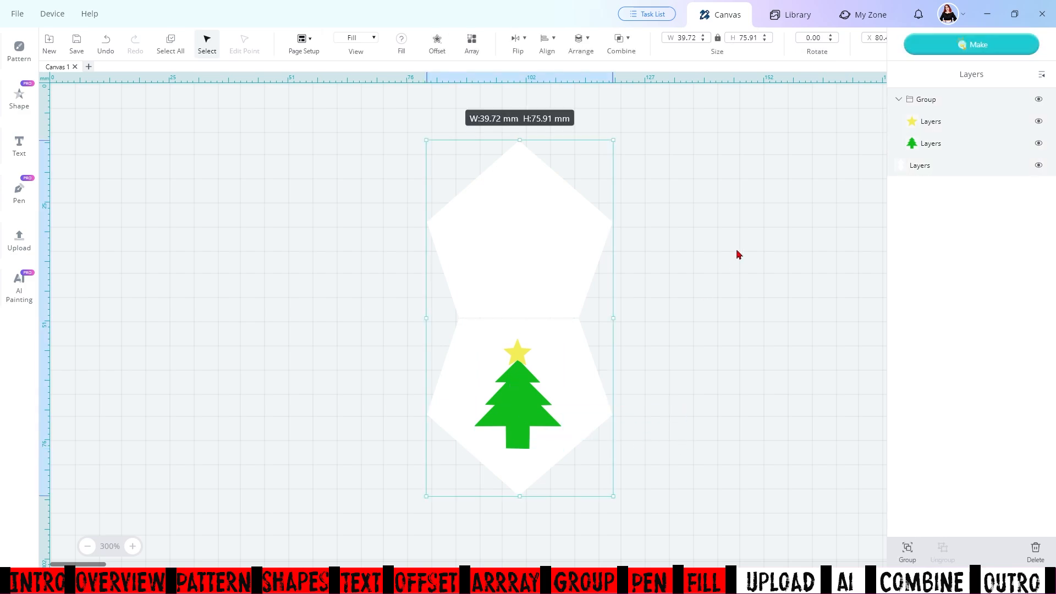
click(547, 42)
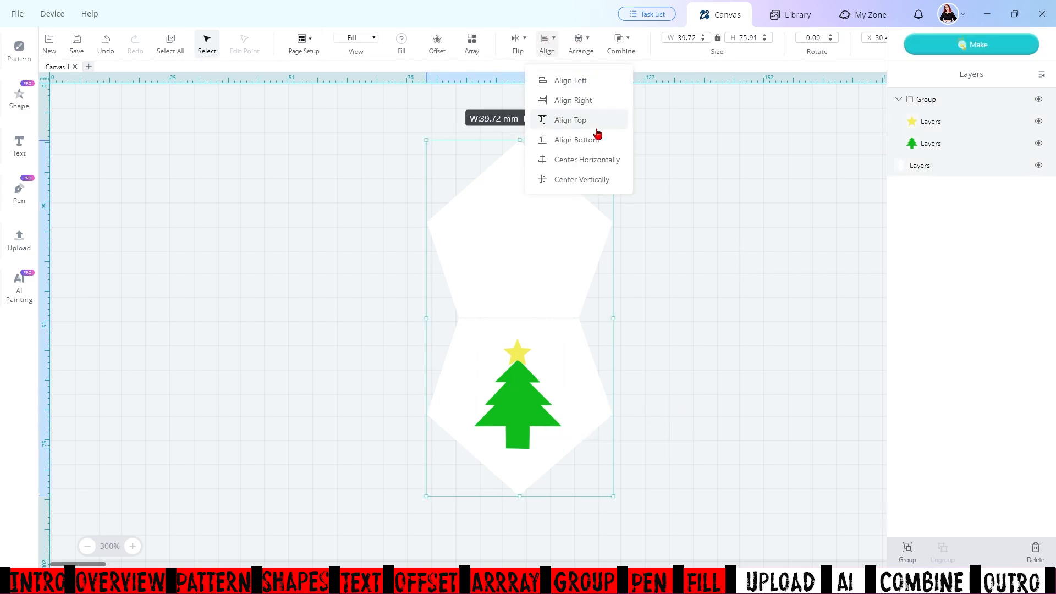
click(614, 160)
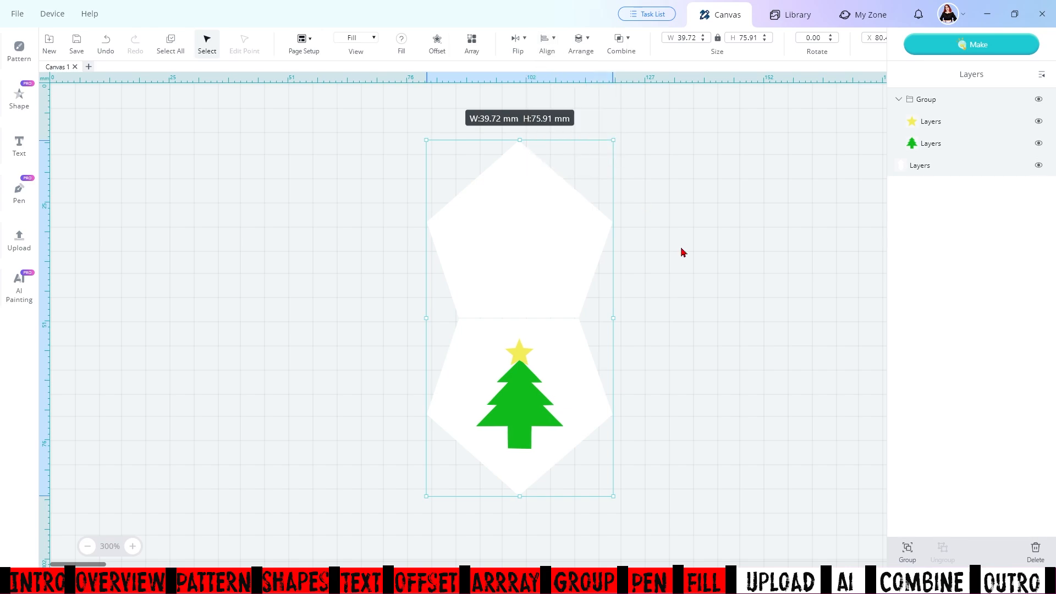
click(741, 344)
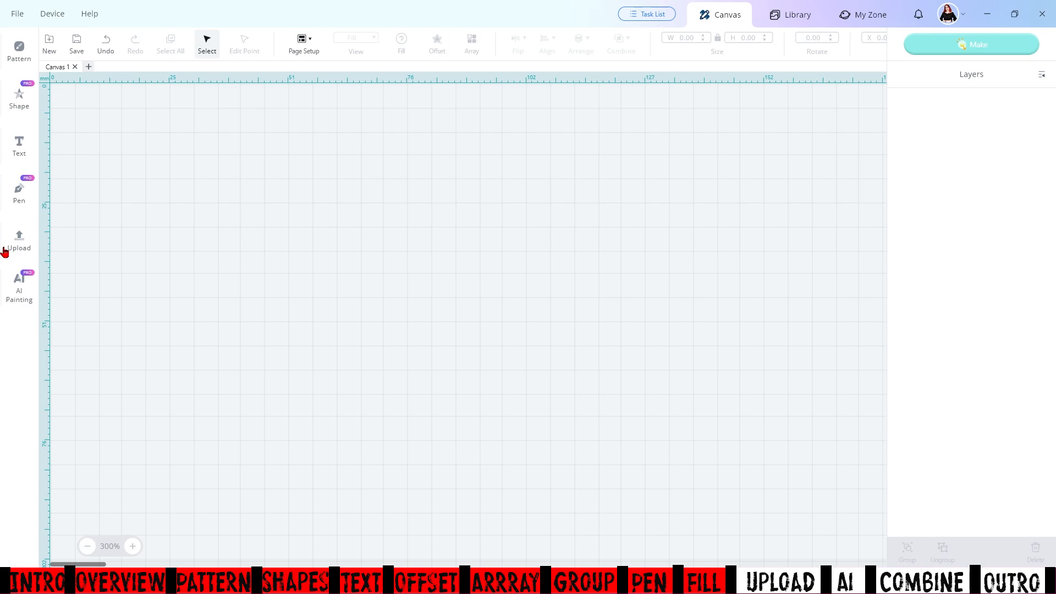
Upload the Happy Birthday card design from the Crafts folder on the Pics and Docs and Uni (F:) drive
click(24, 242)
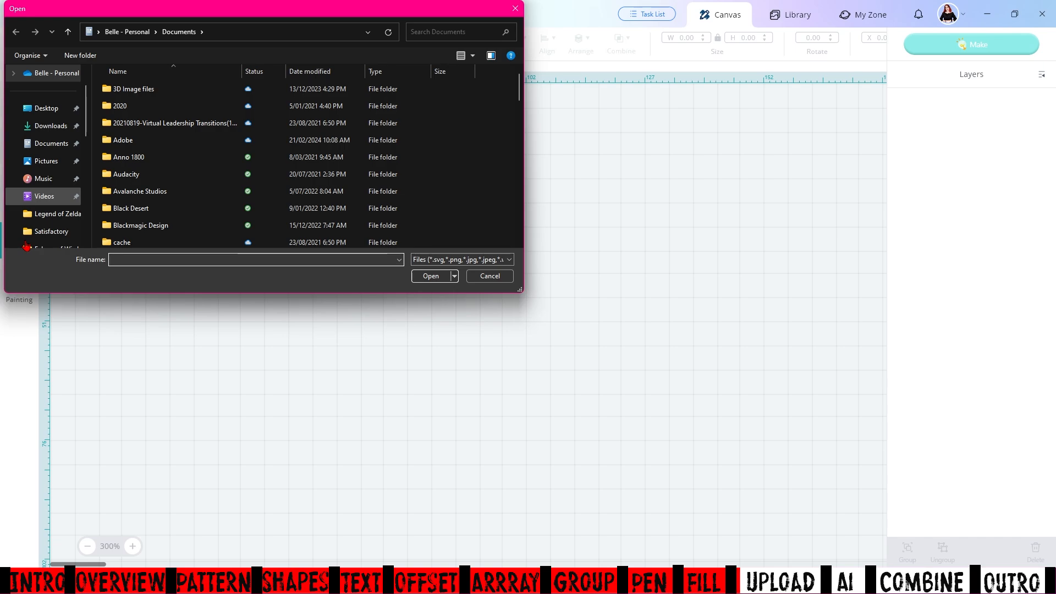
scroll(41, 214, down, 4)
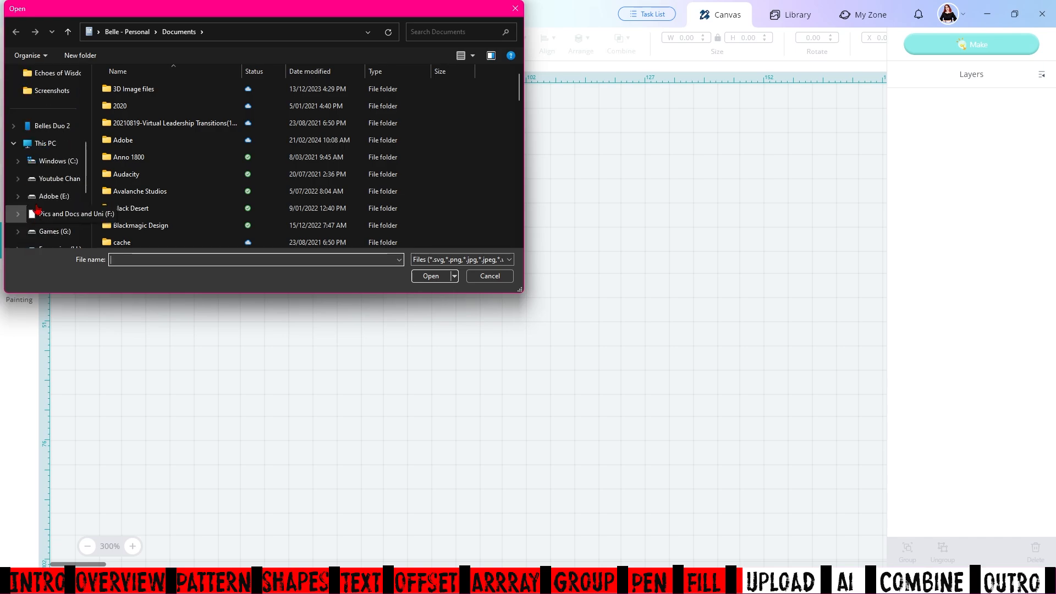
click(63, 218)
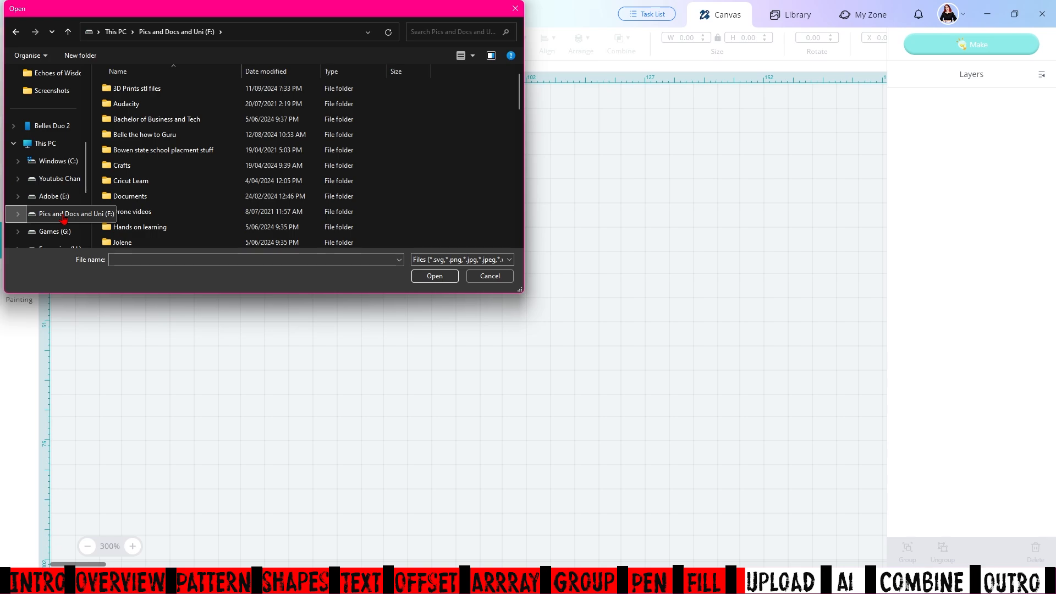
double_click(170, 168)
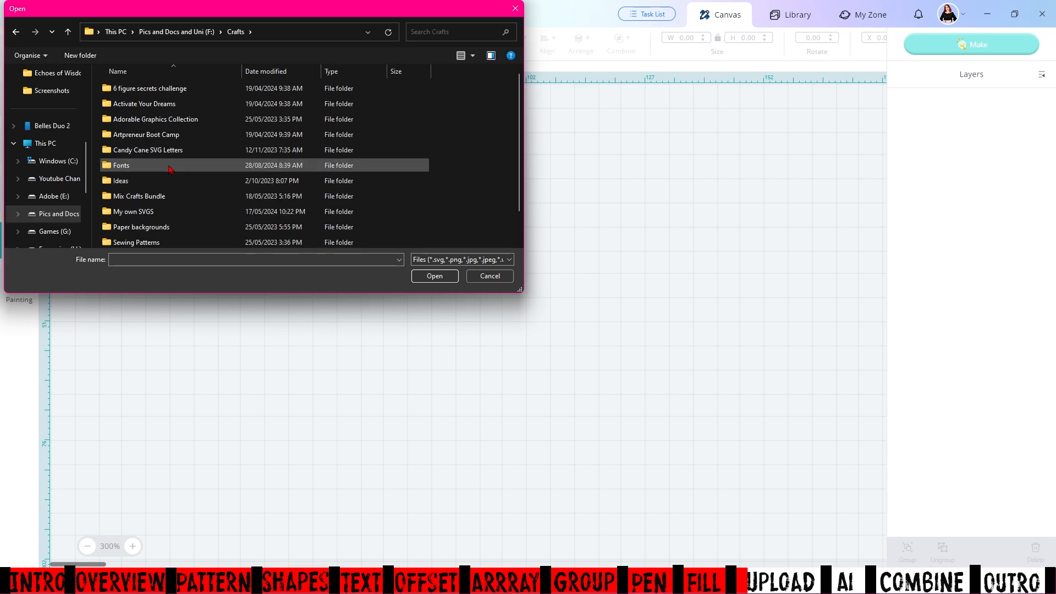
click(451, 276)
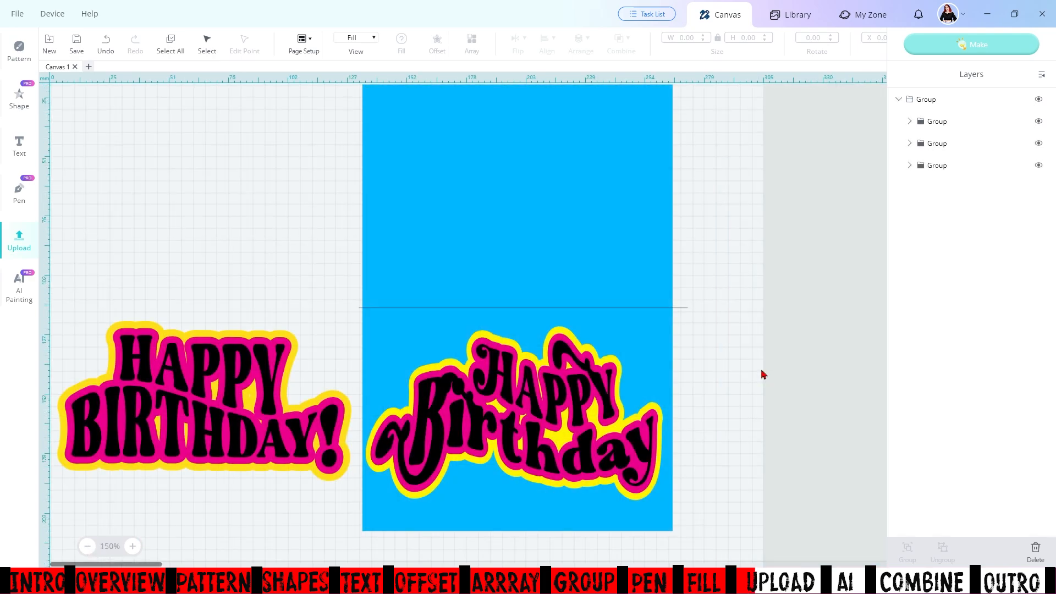
Select the subgroup of the standalone HAPPY BIRTHDAY! lettering beside the blue card and expand it to inspect its layers
click(527, 357)
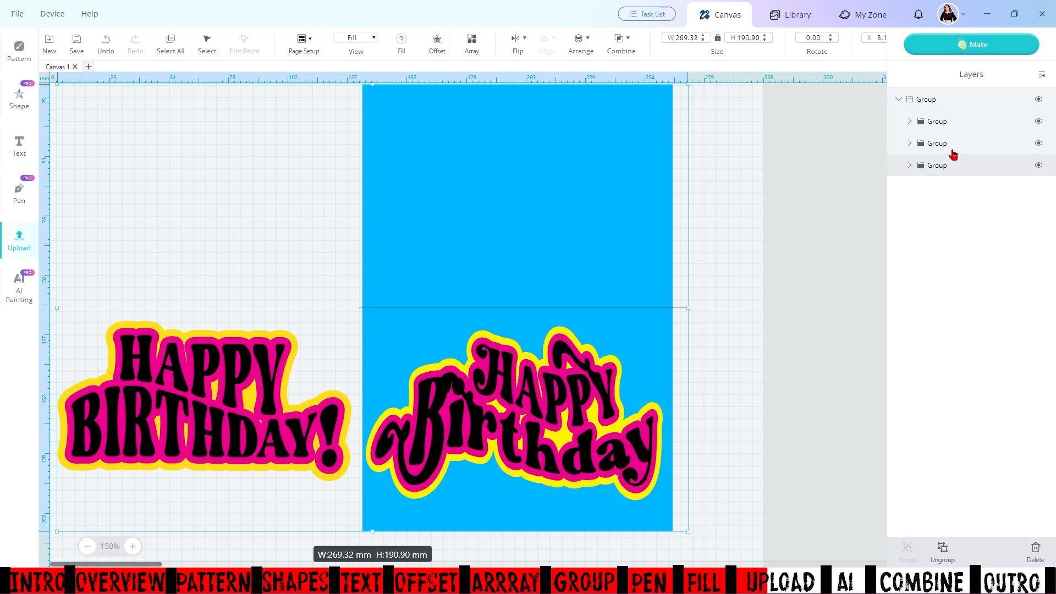
click(940, 124)
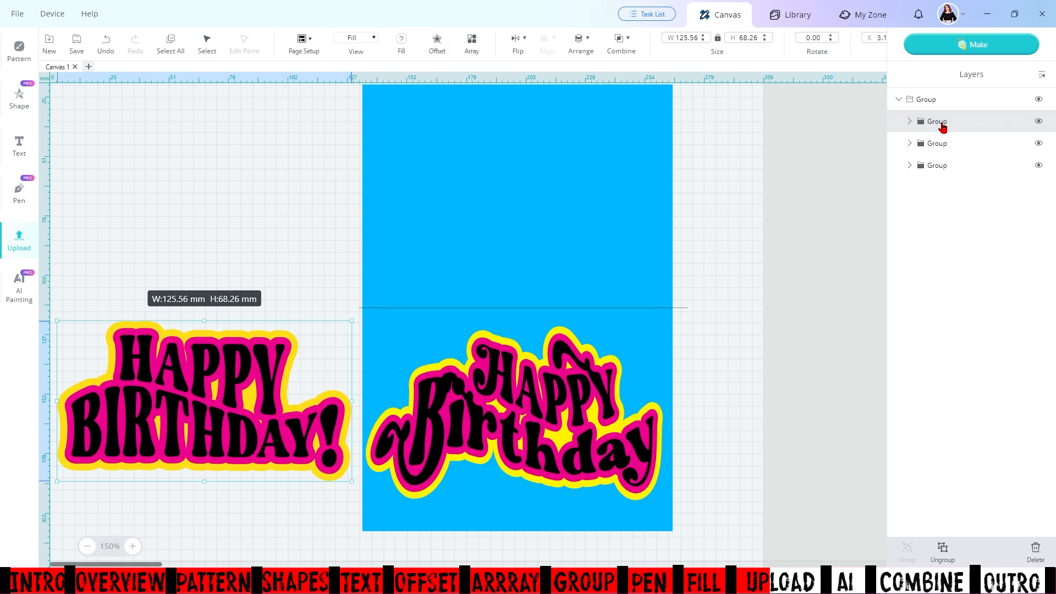
click(909, 122)
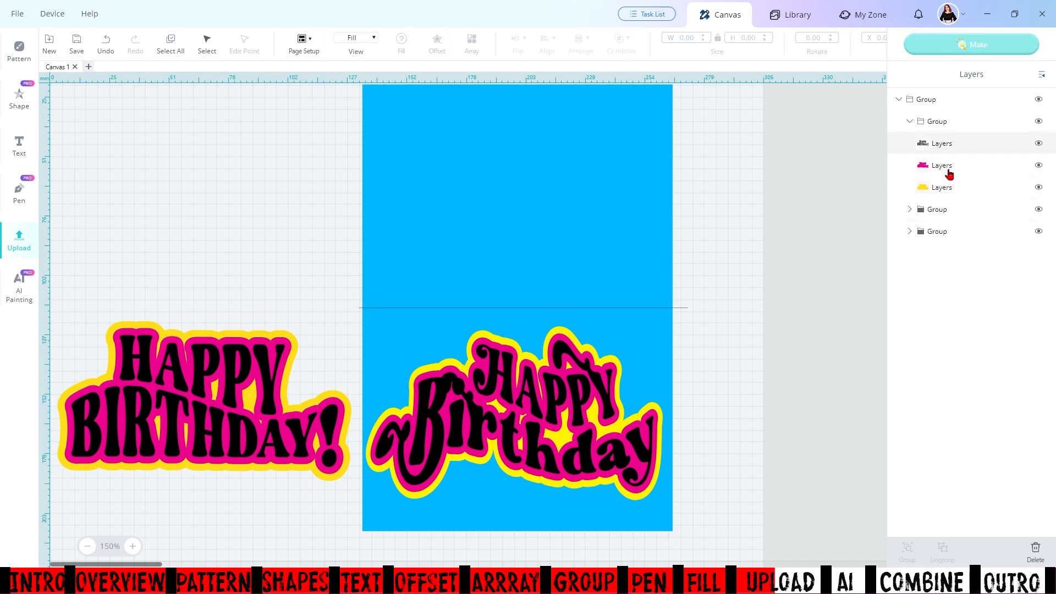
Expand the remaining two subgroups to inspect their layers, and ungroup the whole Happy Birthday card design
click(910, 209)
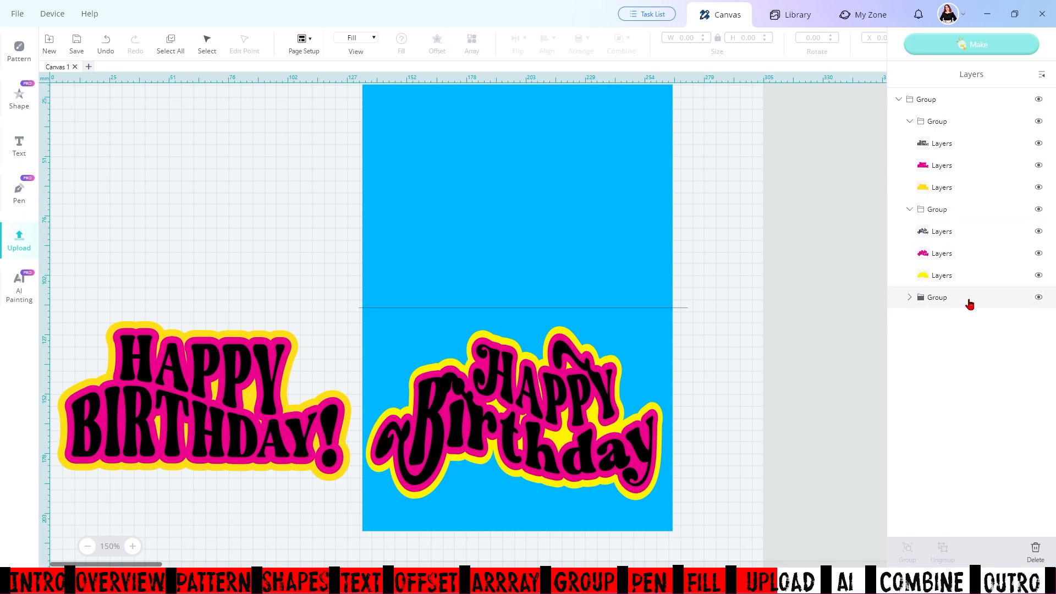
click(909, 297)
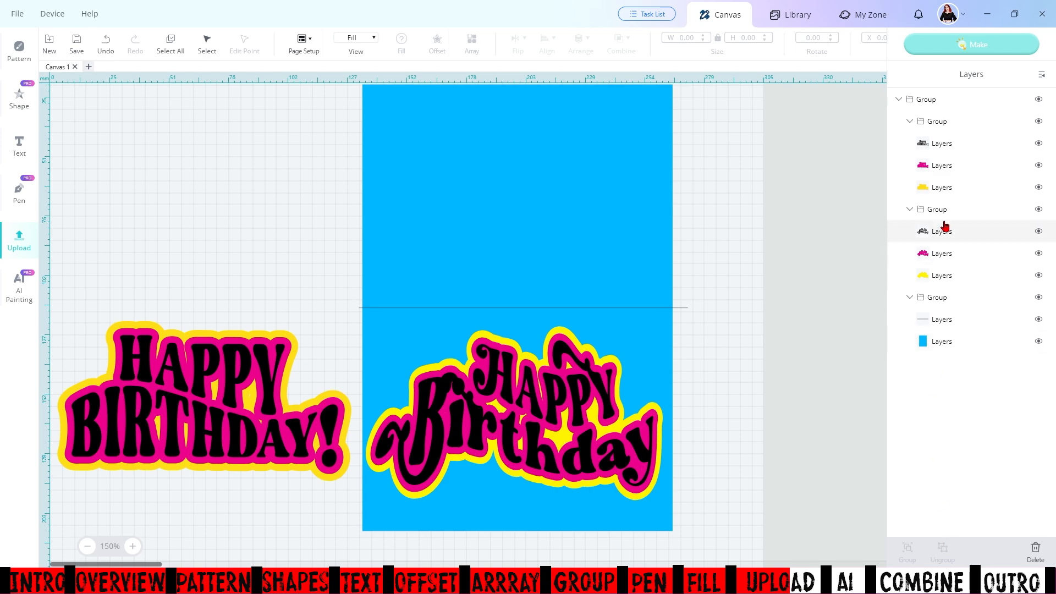
click(921, 100)
click(901, 101)
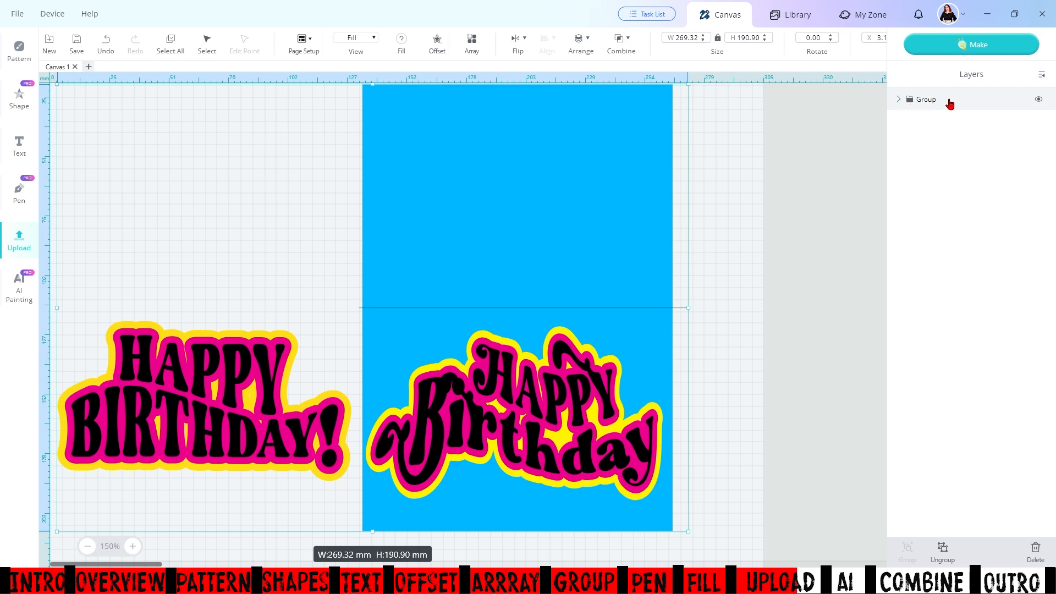
click(943, 553)
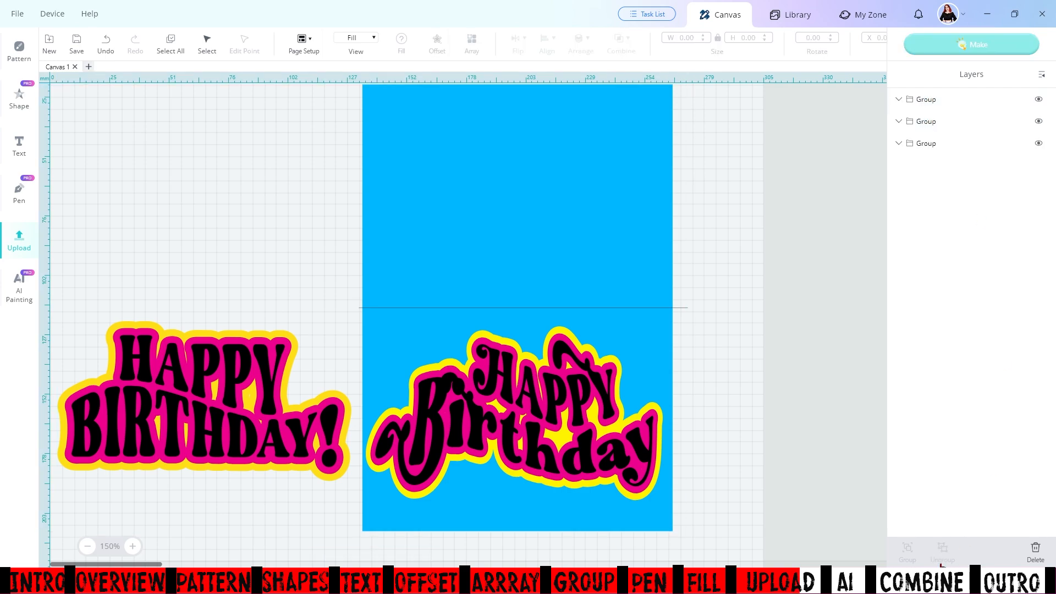
Move the curvy Happy Birthday lettering off the blue card and place the HAPPY BIRTHDAY! lettering on the card's lower half
click(927, 122)
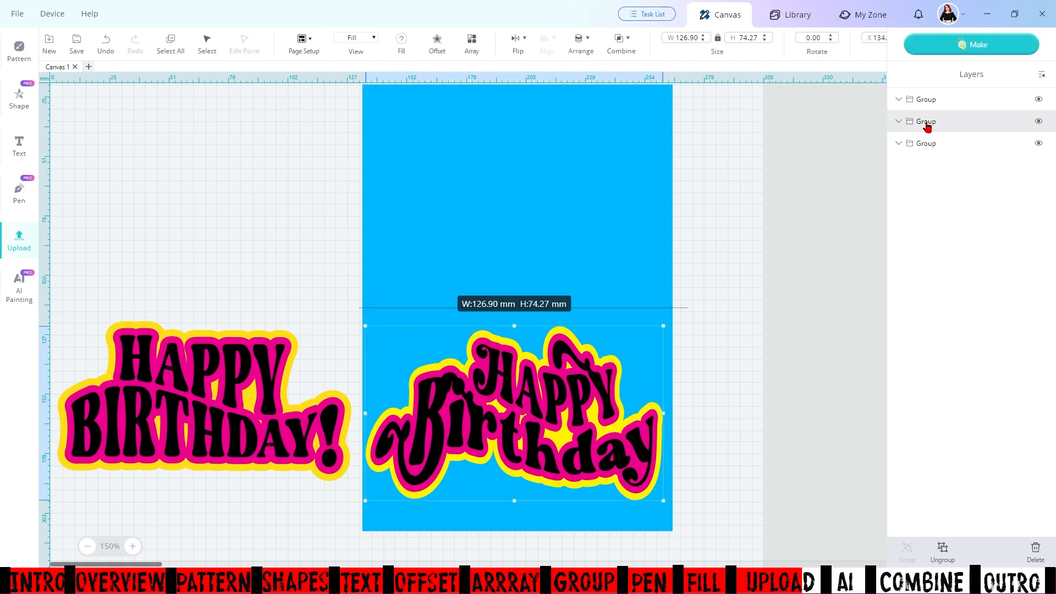
drag(448, 418, 135, 217)
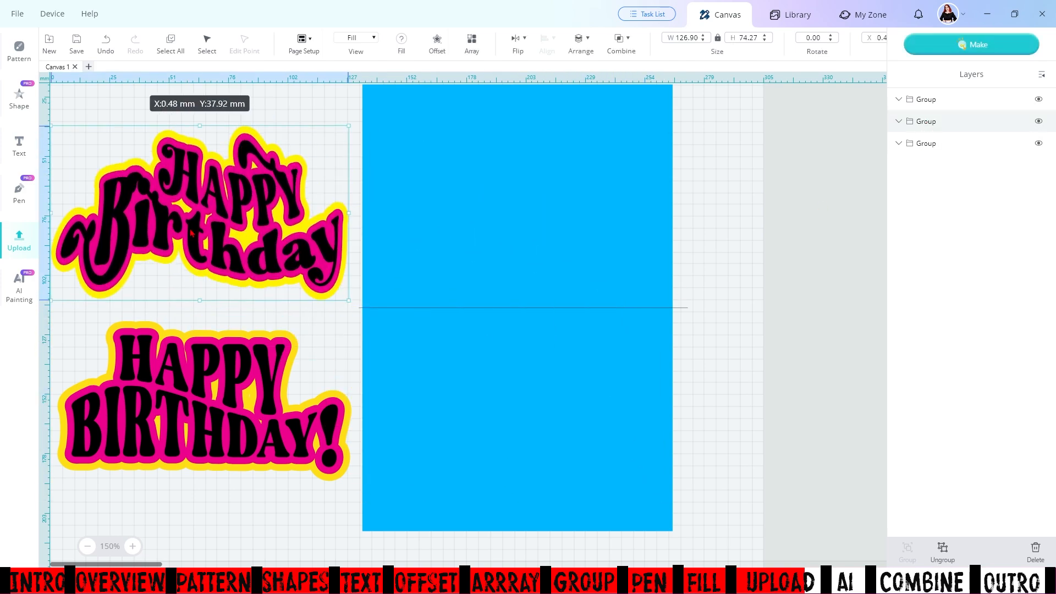
click(201, 408)
drag(202, 408, 510, 430)
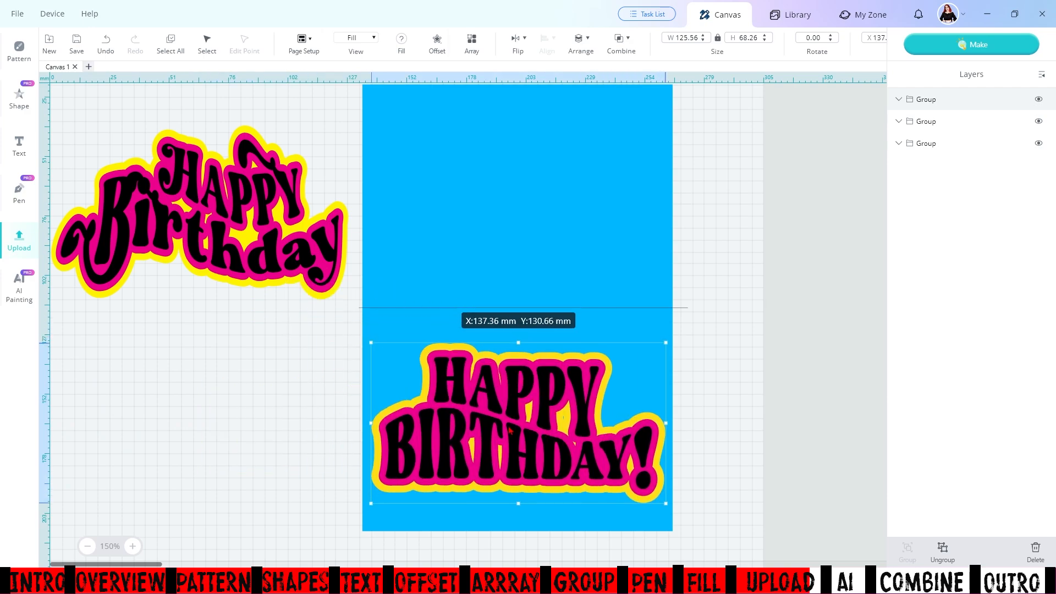
Select the blue card together with the HAPPY BIRTHDAY! lettering on it and group them
drag(724, 533, 477, 183)
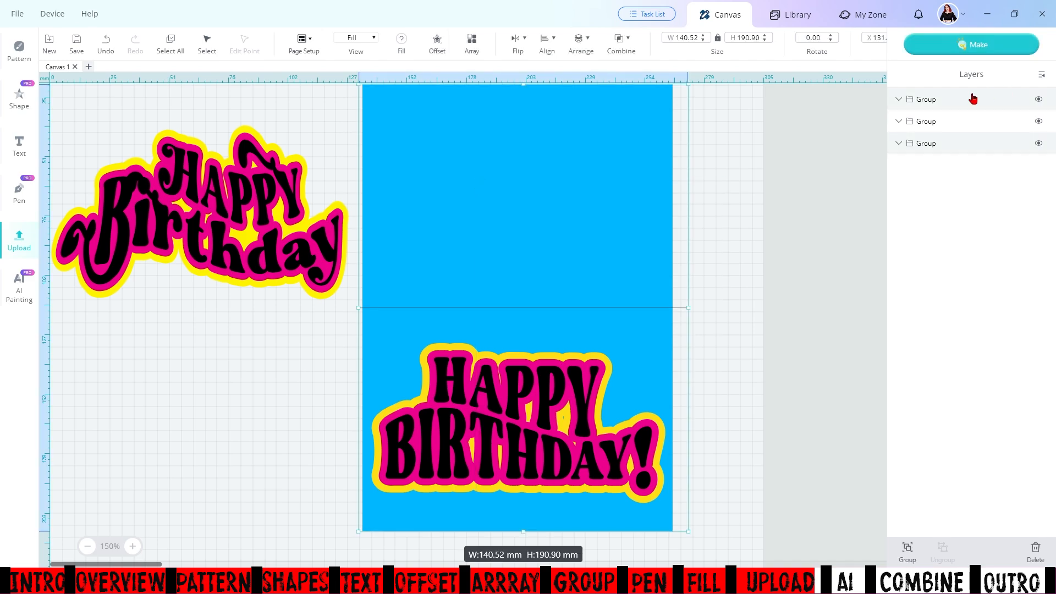
click(915, 562)
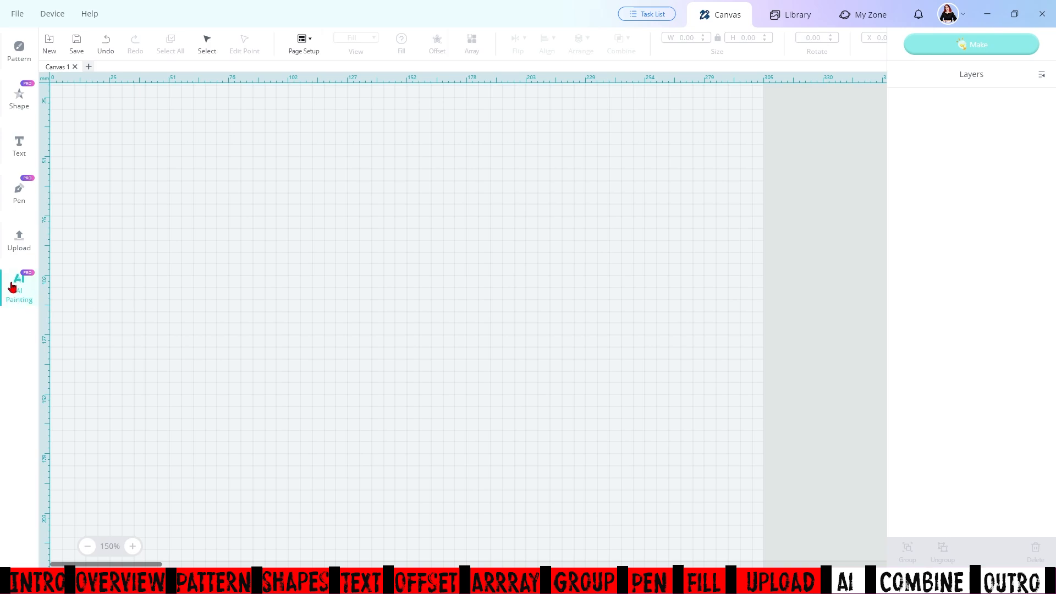
Generate AI Painting images from the text prompt "christmas dog with santa hat" using the Draw operation type
click(20, 295)
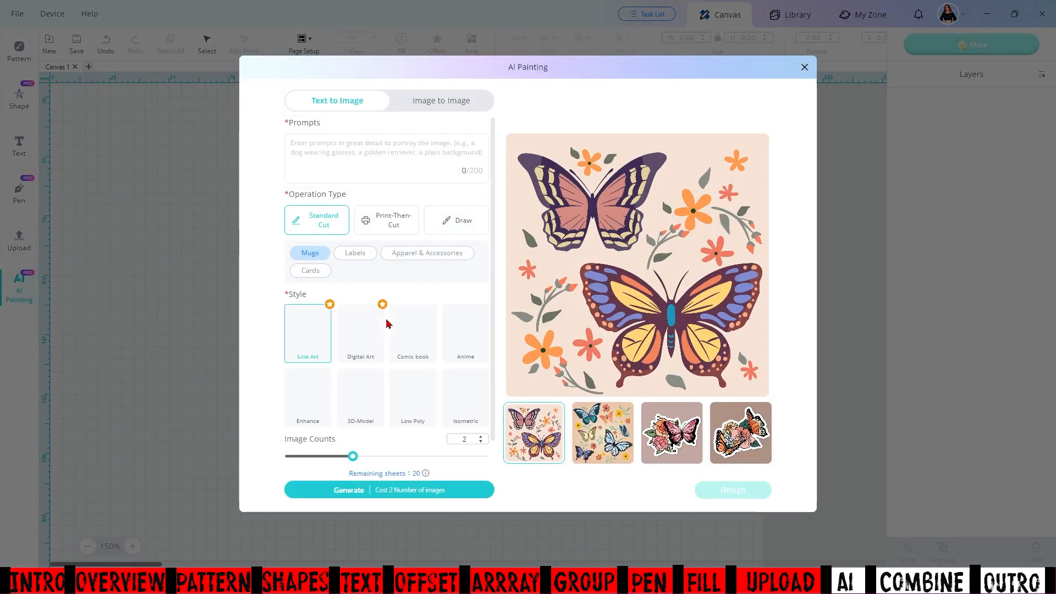
click(439, 158)
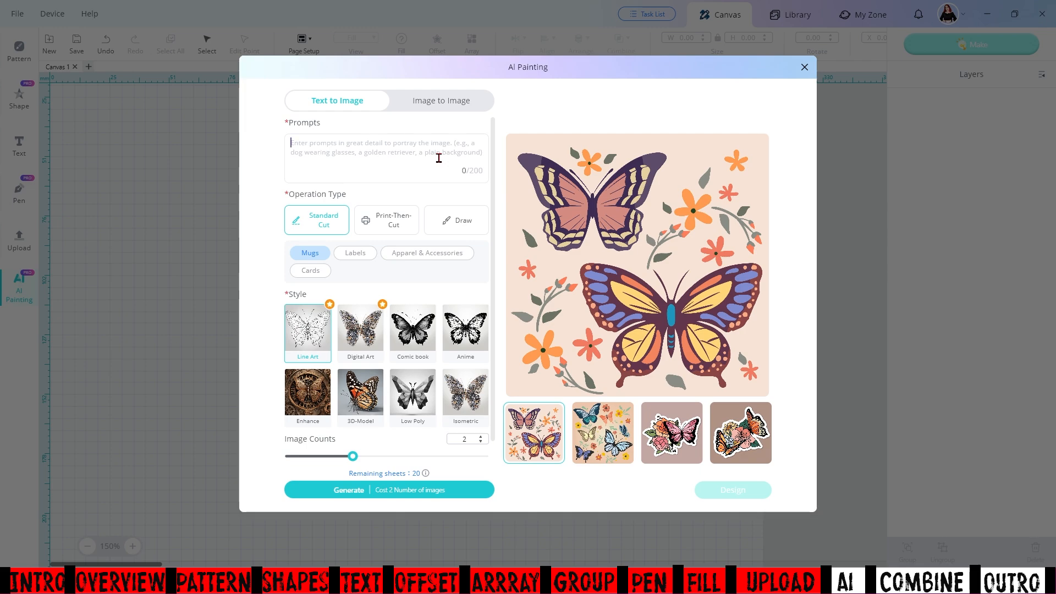
text(christmas dogg)
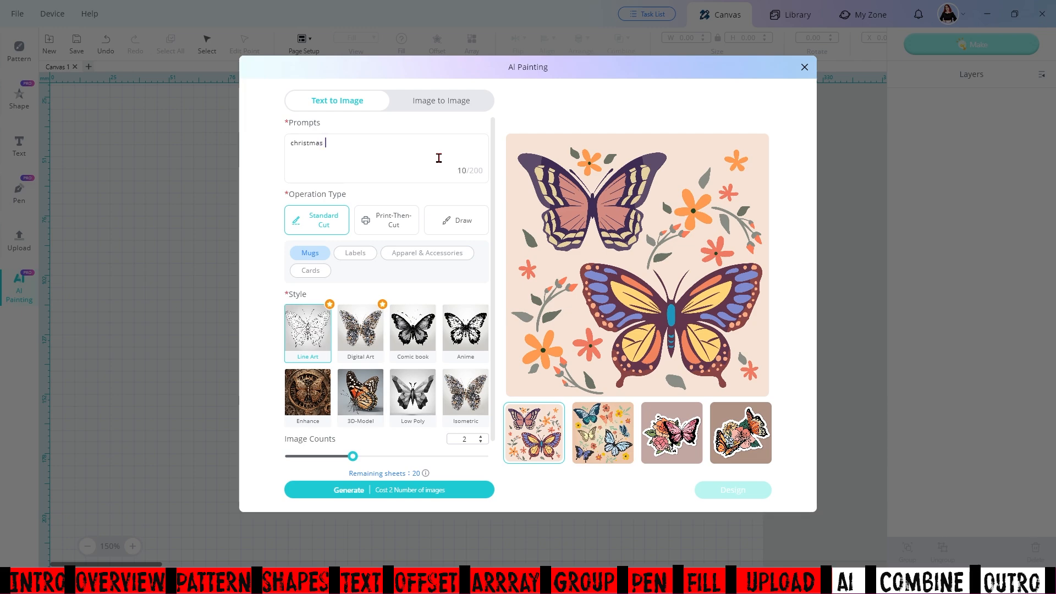
key(BackSpace)
key(BackSpace)
text(with santa hat)
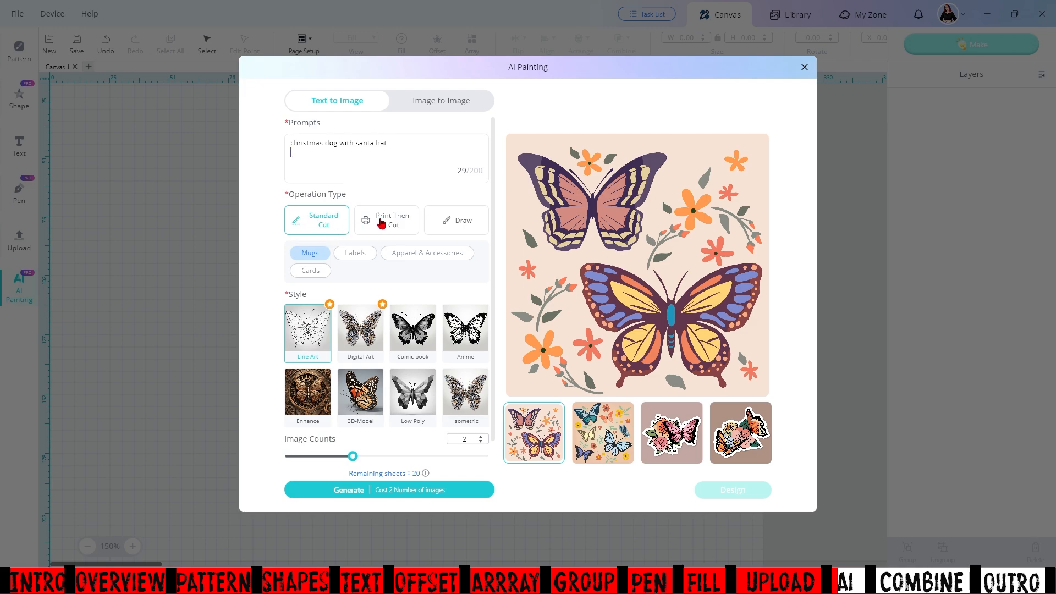
click(468, 232)
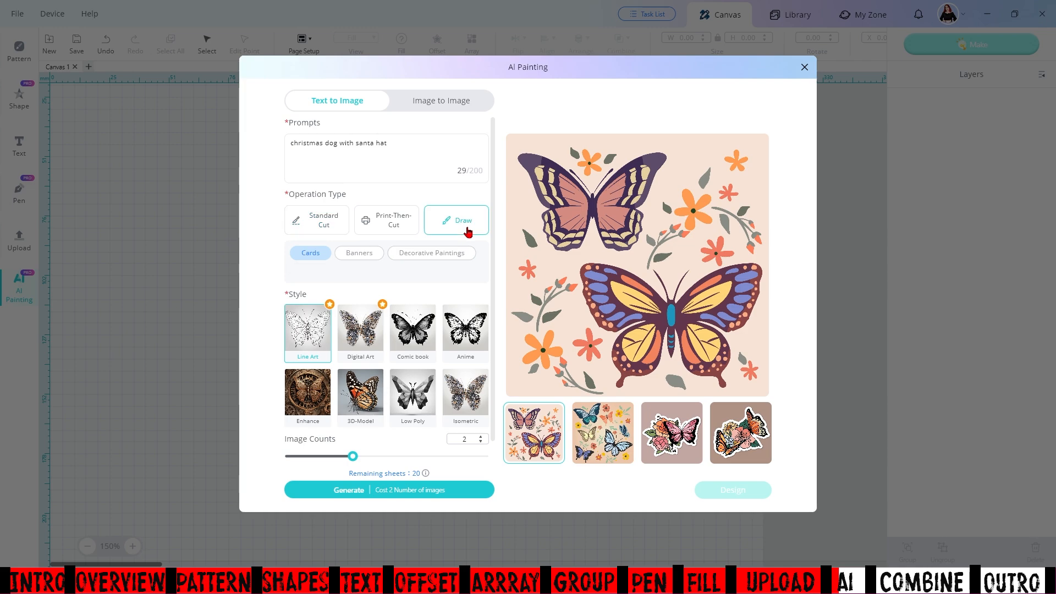
click(400, 495)
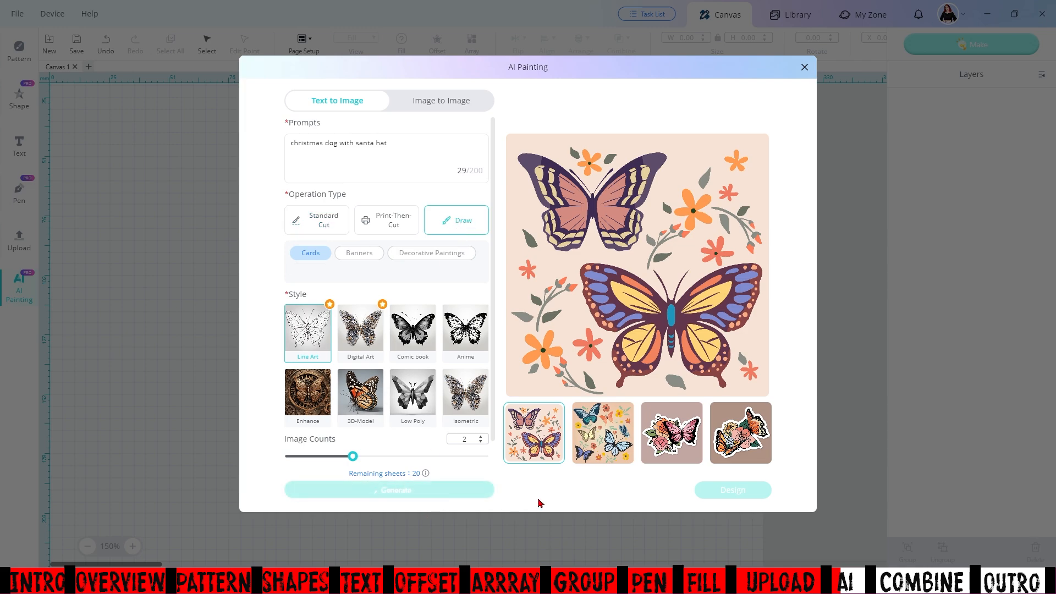
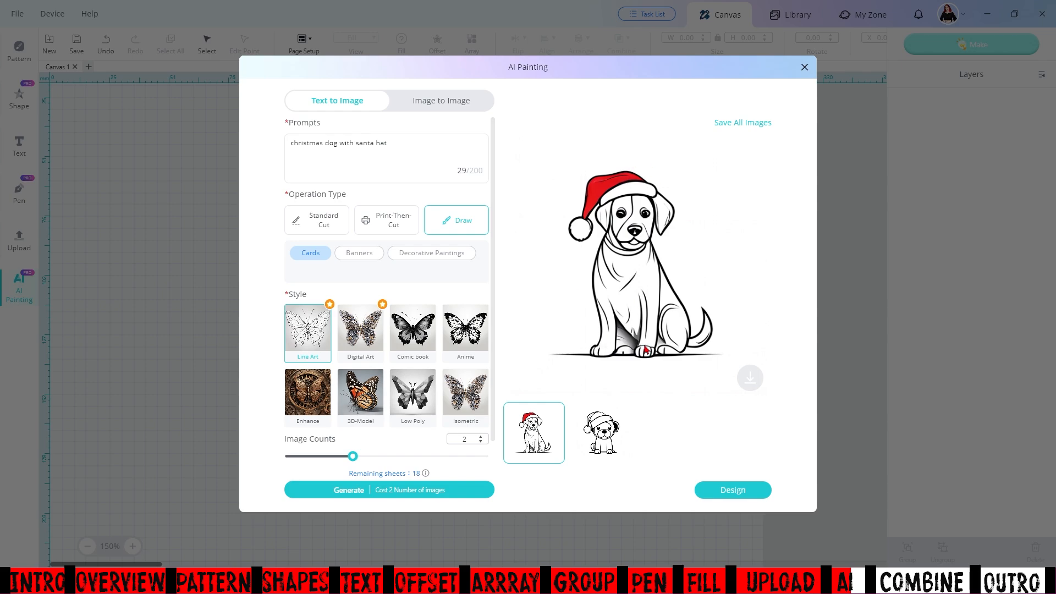
Choose the second generated image, the black-and-white puppy, for the design and process it as Standard Cut
click(610, 440)
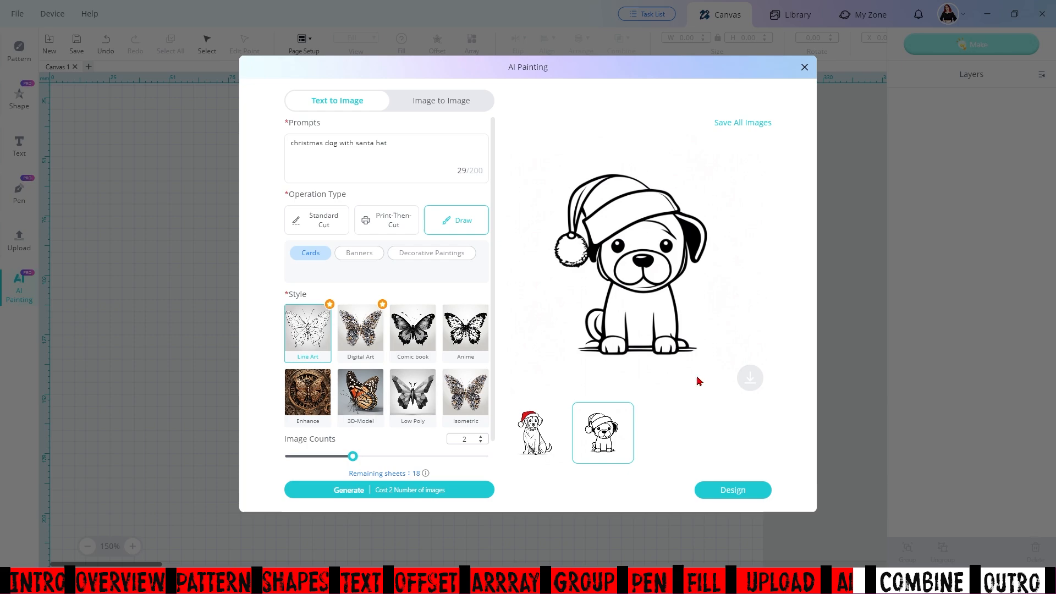
click(729, 490)
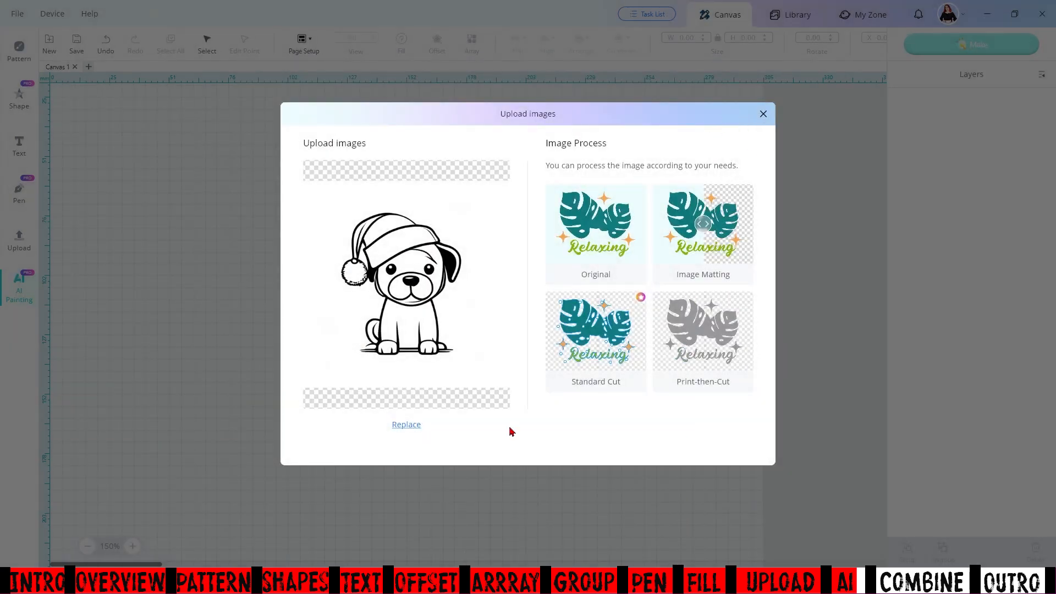
click(609, 334)
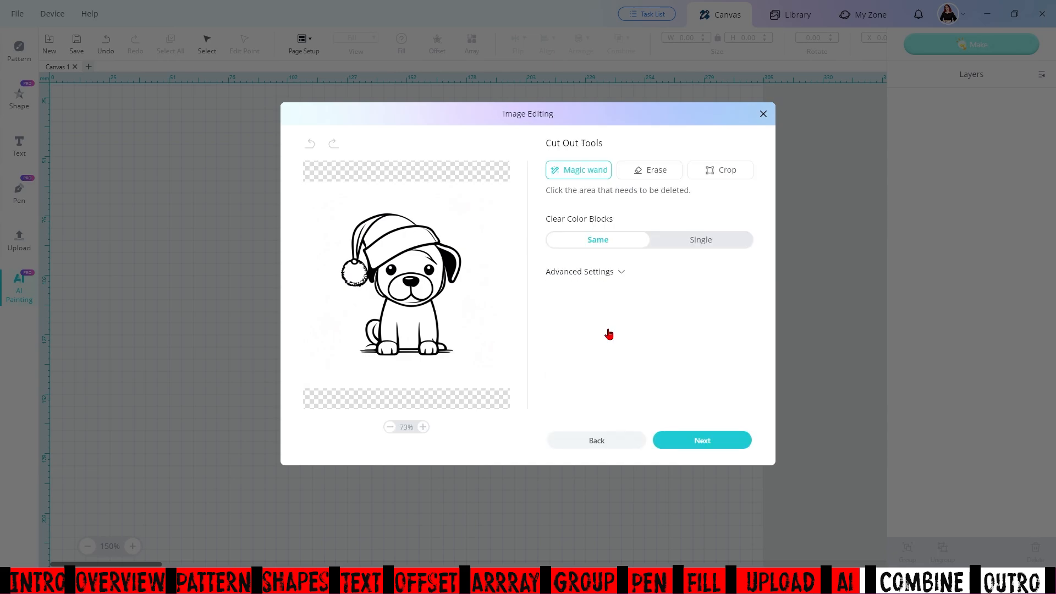
Remove the puppy image's white background with the Magic wand and bring the traced design onto the canvas
click(472, 195)
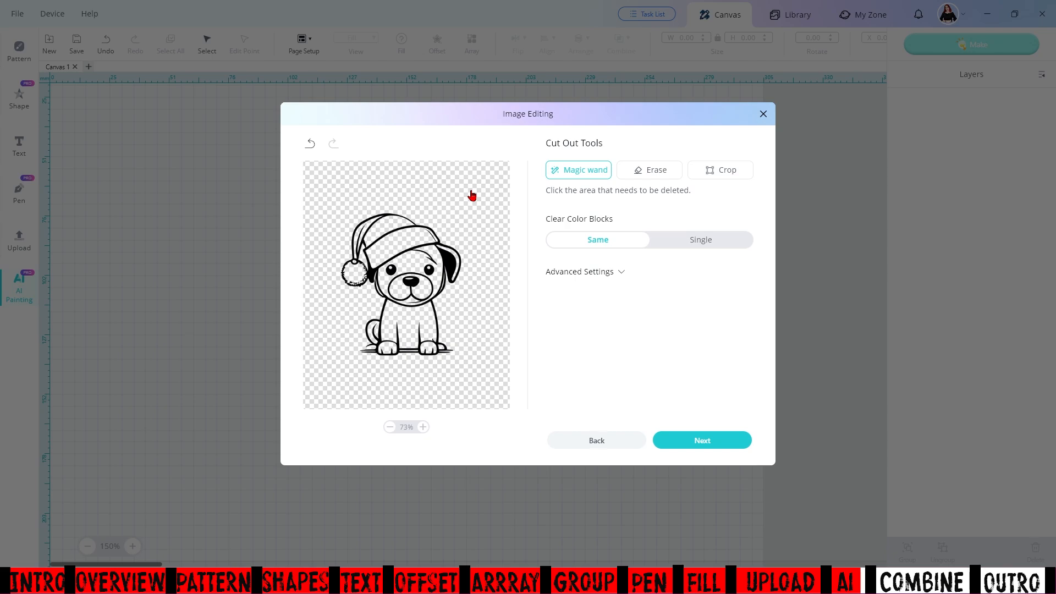
click(715, 445)
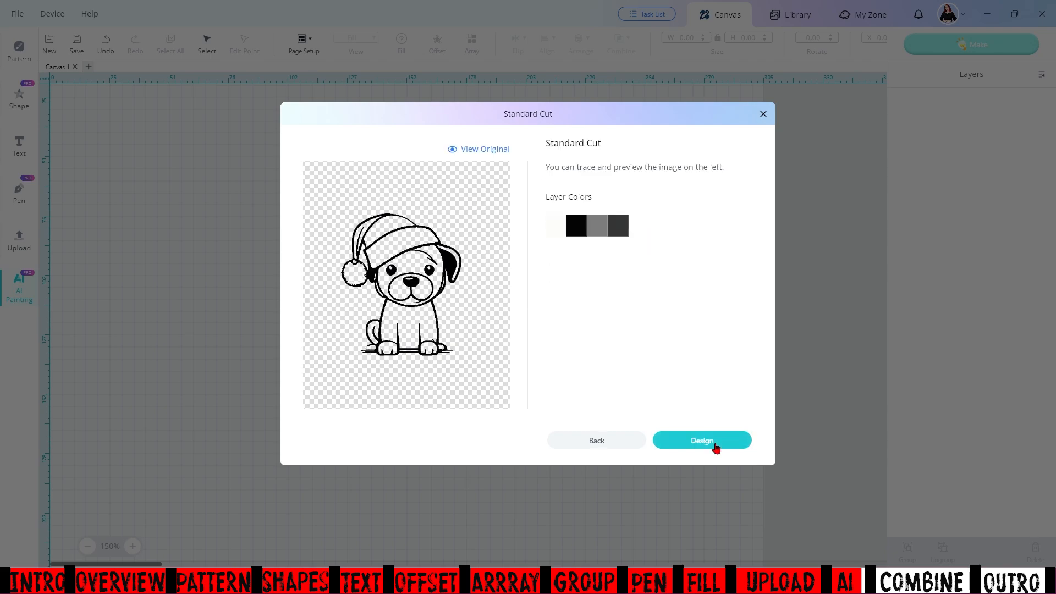
click(703, 440)
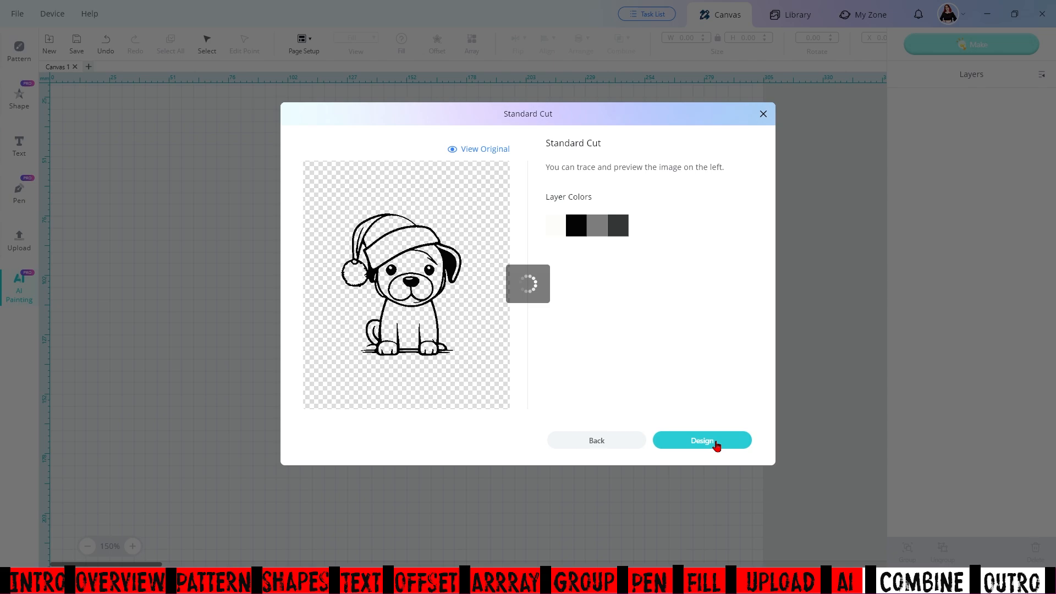
drag(451, 329, 407, 299)
drag(412, 416, 424, 428)
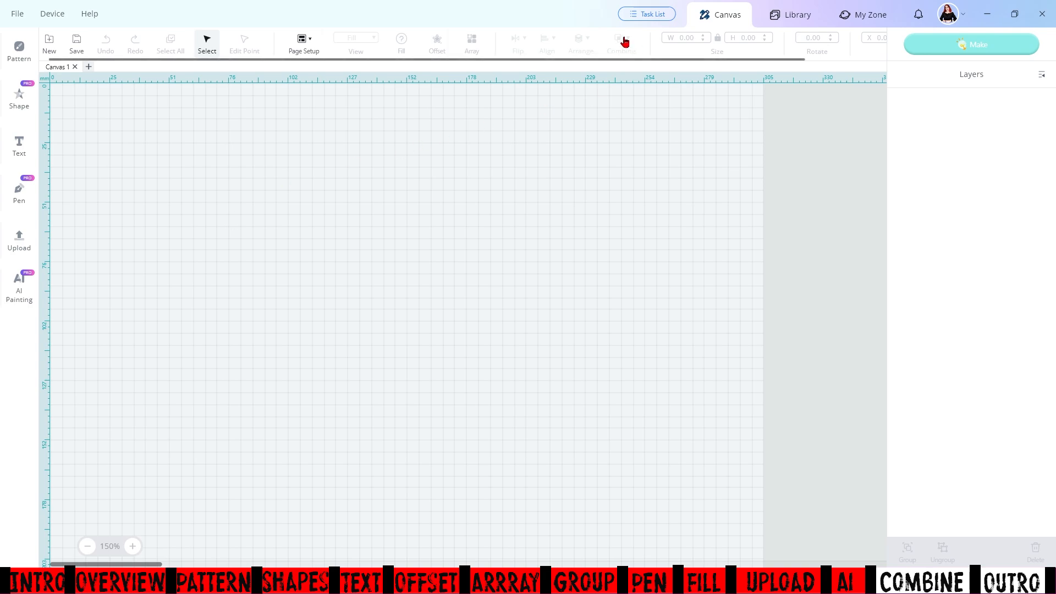
Draw a rectangle about 49 × 53 mm and, to its right, an ellipse about 54 × 49 mm
click(22, 55)
click(60, 51)
drag(174, 169, 289, 292)
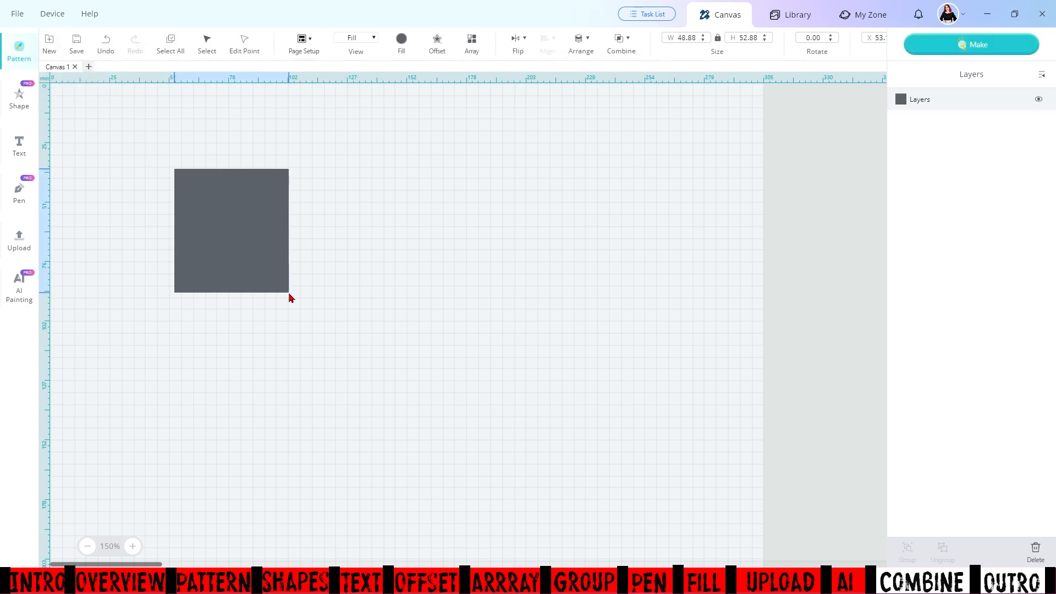
click(89, 50)
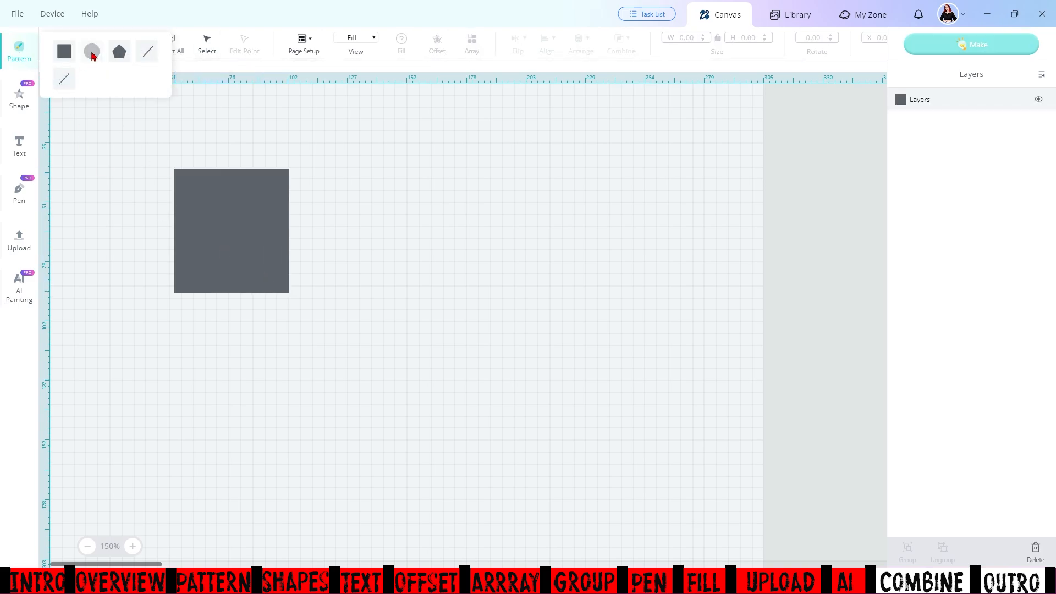
drag(381, 198, 518, 279)
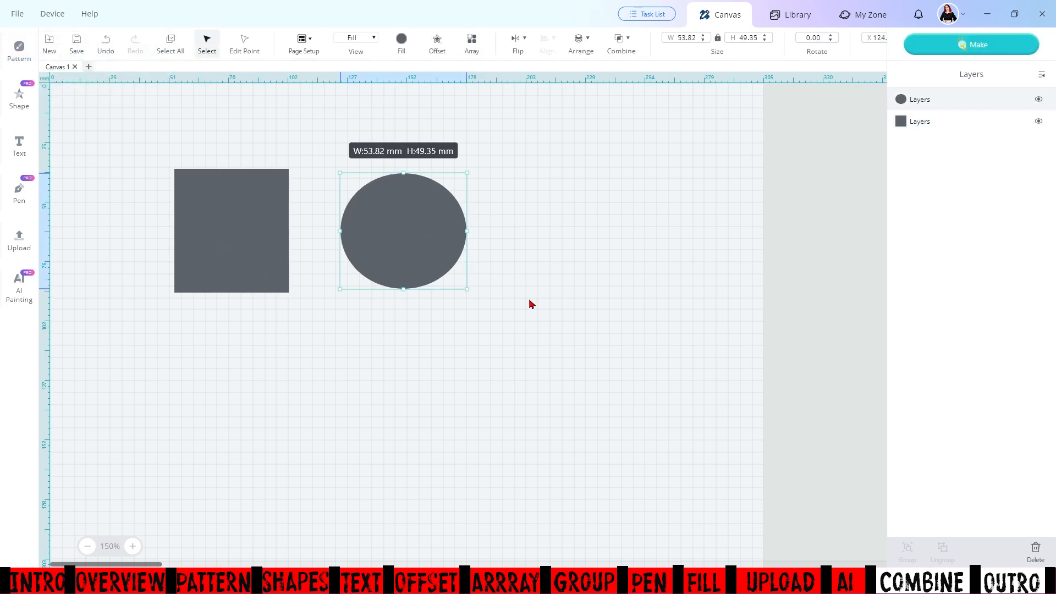
Move the ellipse so that its left half overlaps the right side of the rectangle
drag(529, 256, 206, 221)
click(442, 246)
drag(441, 246, 326, 247)
click(212, 253)
click(343, 247)
Unite the overlapping rectangle and ellipse into one shape and shift it slightly to the right
drag(489, 267, 130, 216)
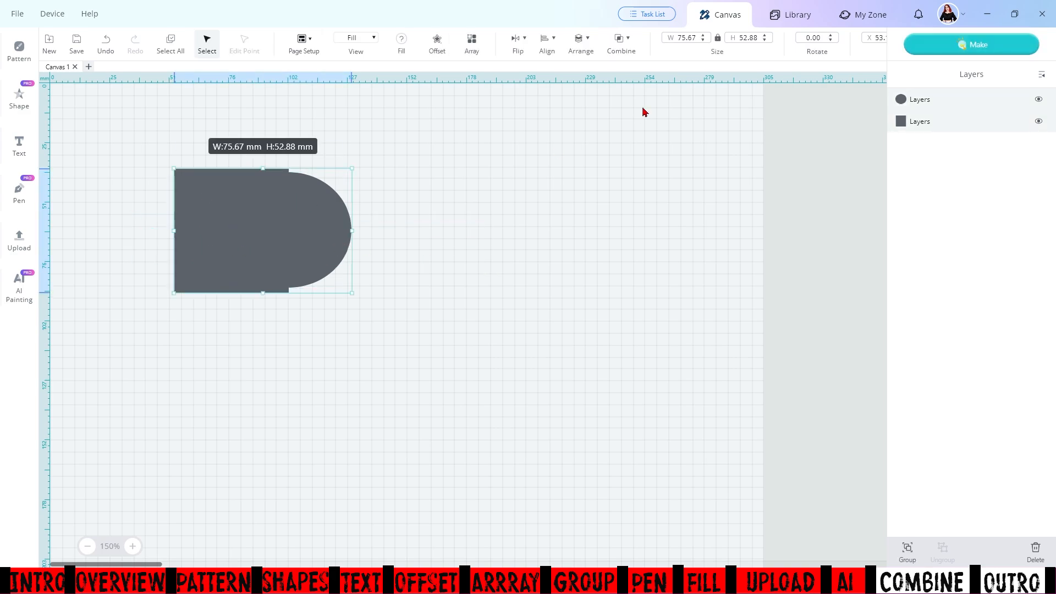
click(623, 42)
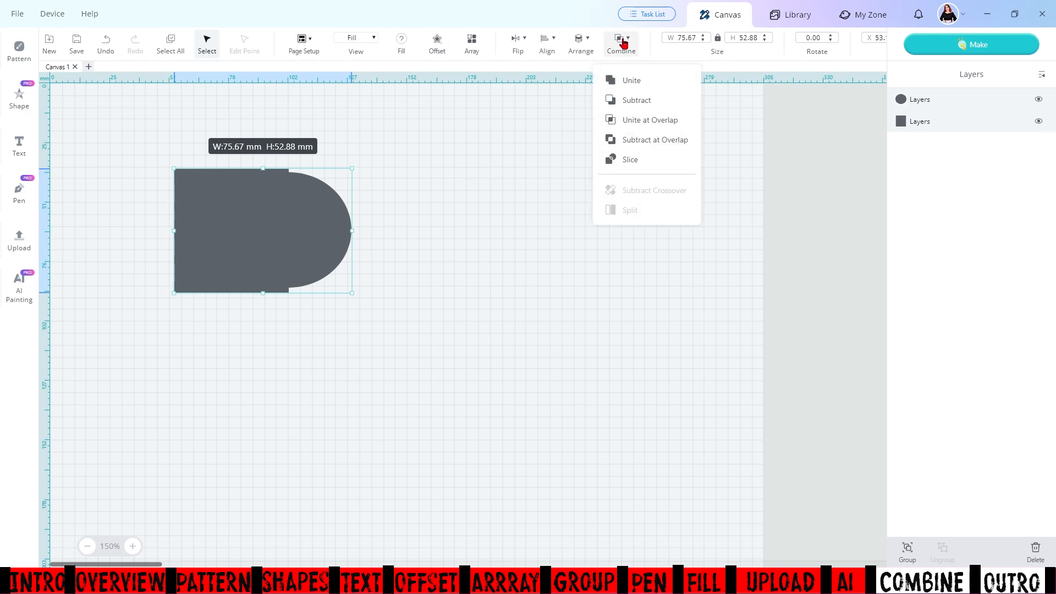
click(631, 81)
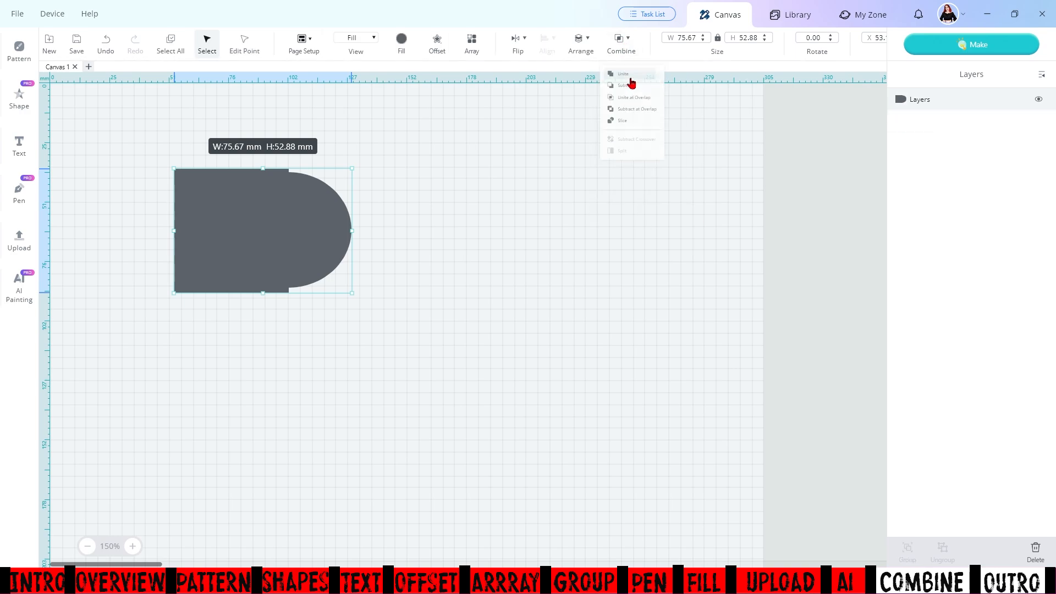
mouse_move(291, 241)
mouse_down()
mouse_move(517, 196)
mouse_move(436, 250)
mouse_move(298, 275)
mouse_move(348, 238)
mouse_move(295, 248)
mouse_move(311, 242)
mouse_up()
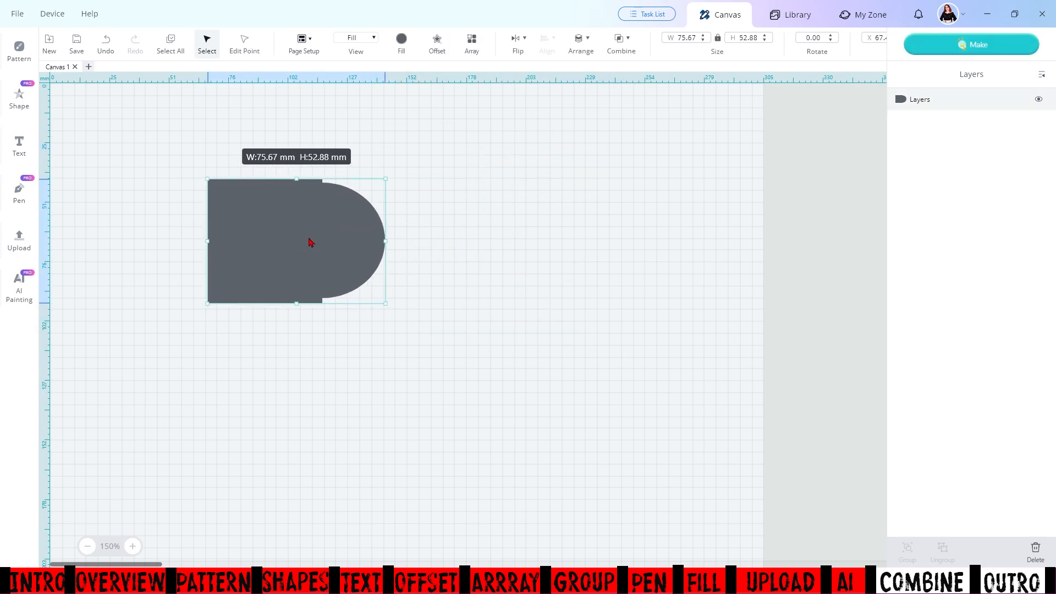
click(455, 267)
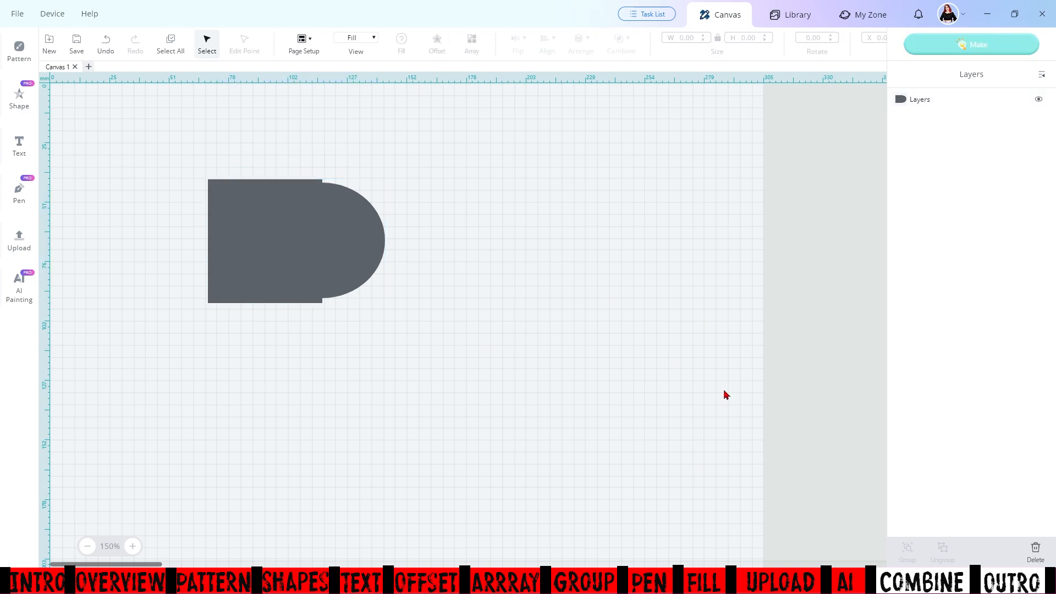
Apply Subtract Crossover to the united shape and move it to the right
click(256, 228)
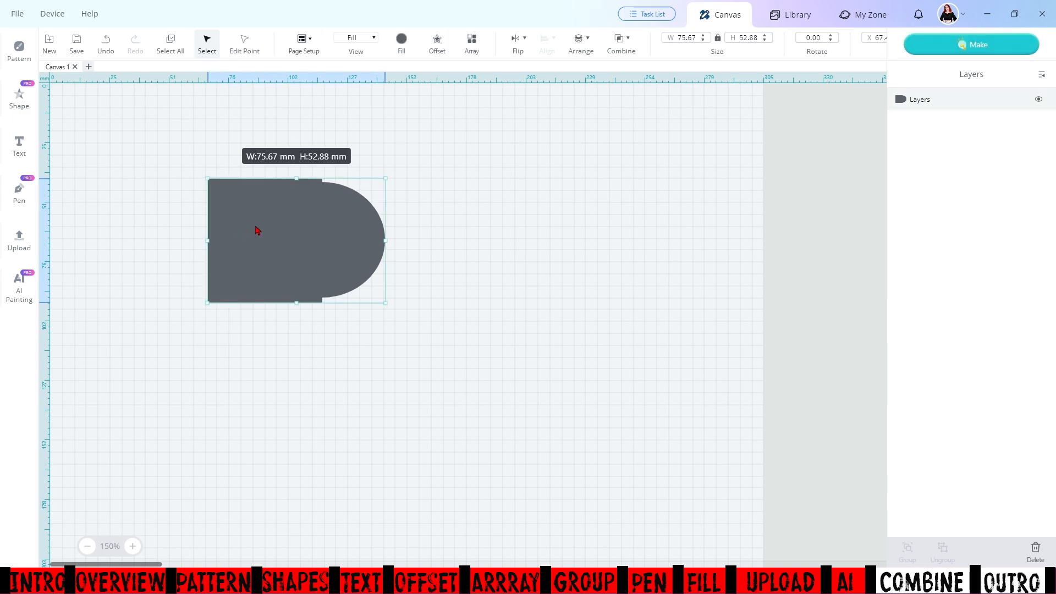
click(616, 47)
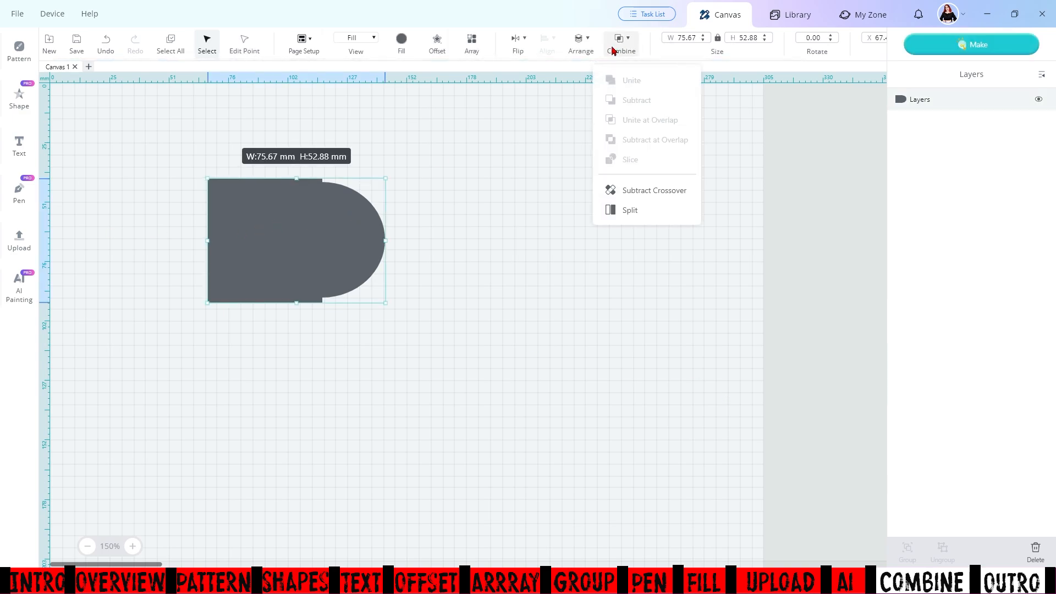
click(648, 192)
drag(334, 242, 358, 208)
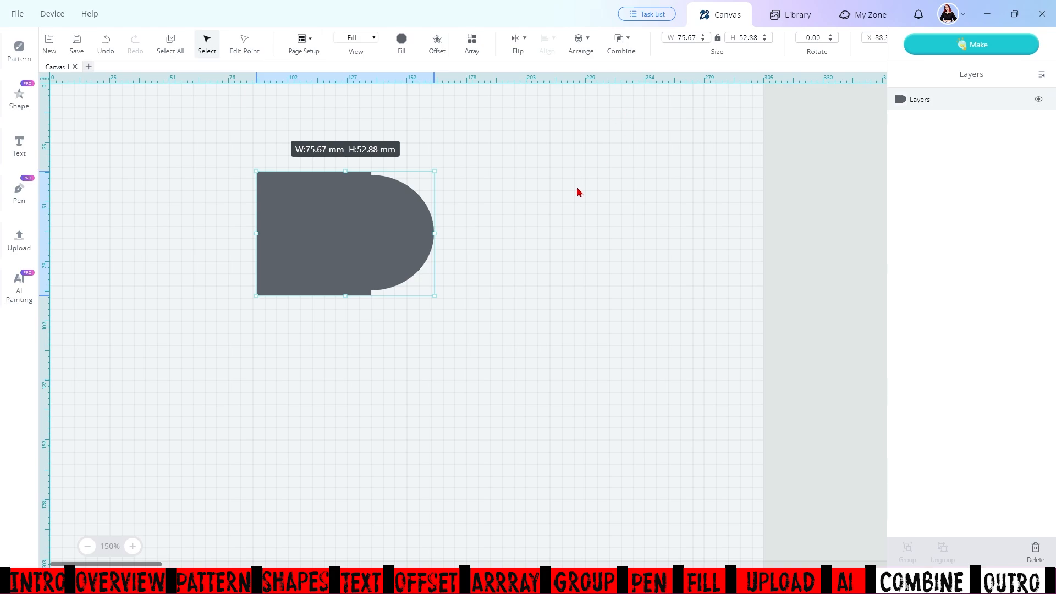
Undo back to the separate rectangle and ellipse, and move the two shapes apart
key(ctrl+z)
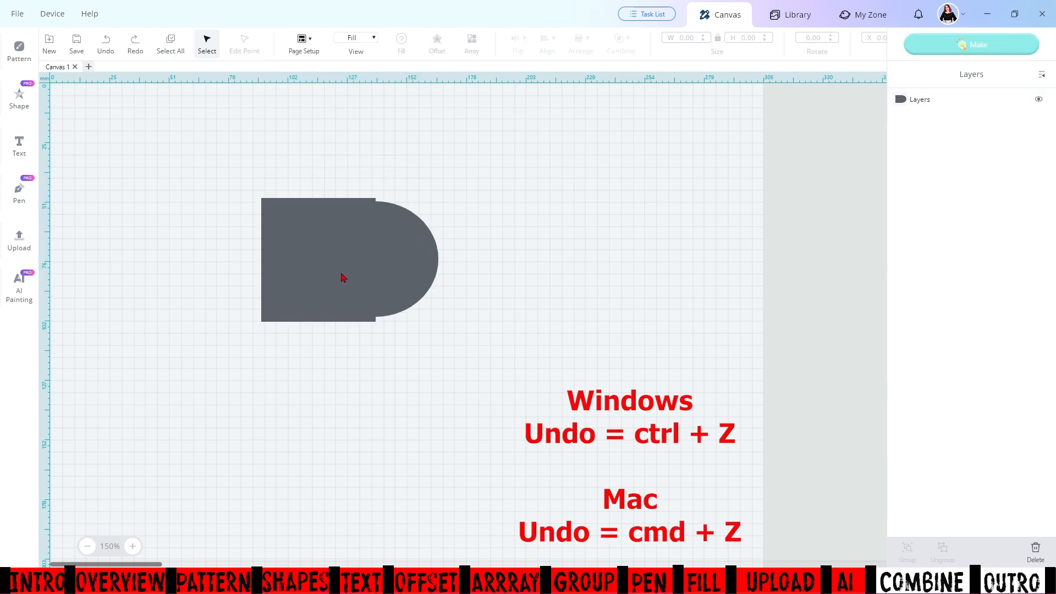
key(ctrl+z)
key(ctrl+z)
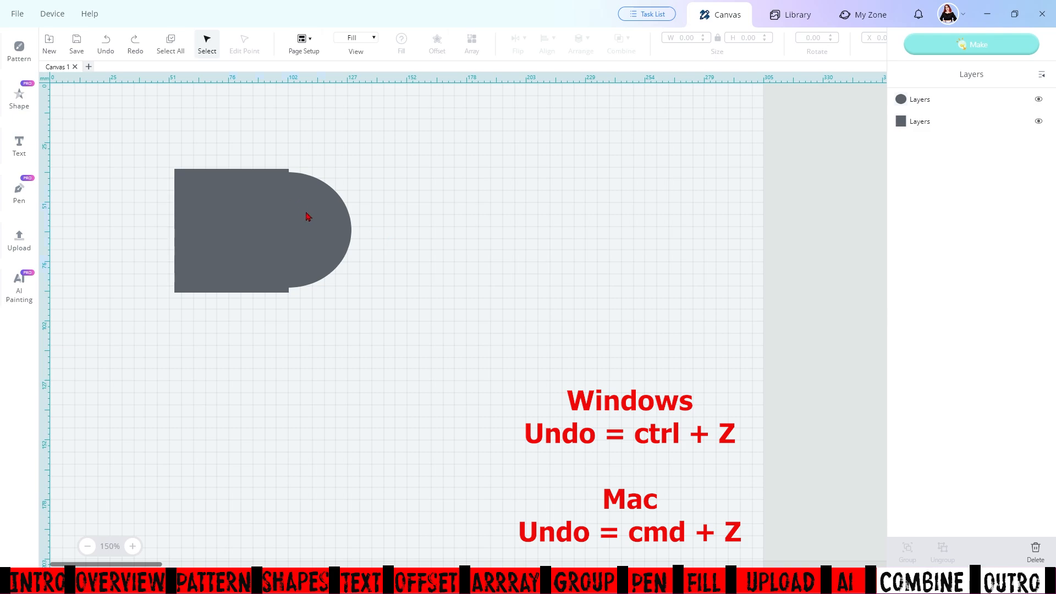
drag(306, 217, 455, 217)
drag(236, 231, 265, 231)
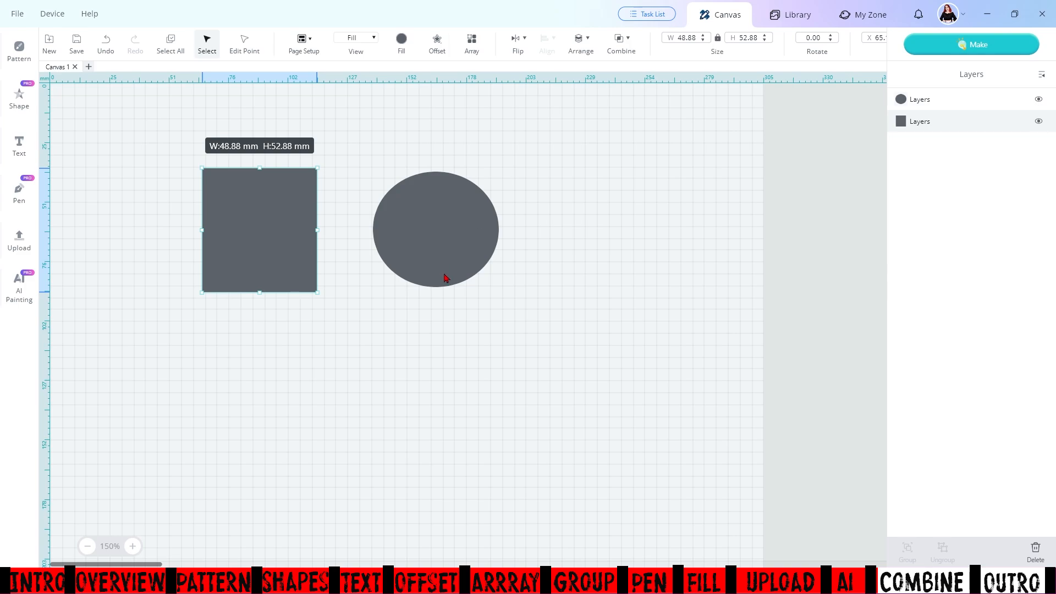
Overlap the ellipse with the rectangle's right side again and subtract it from the rectangle
click(434, 314)
click(106, 41)
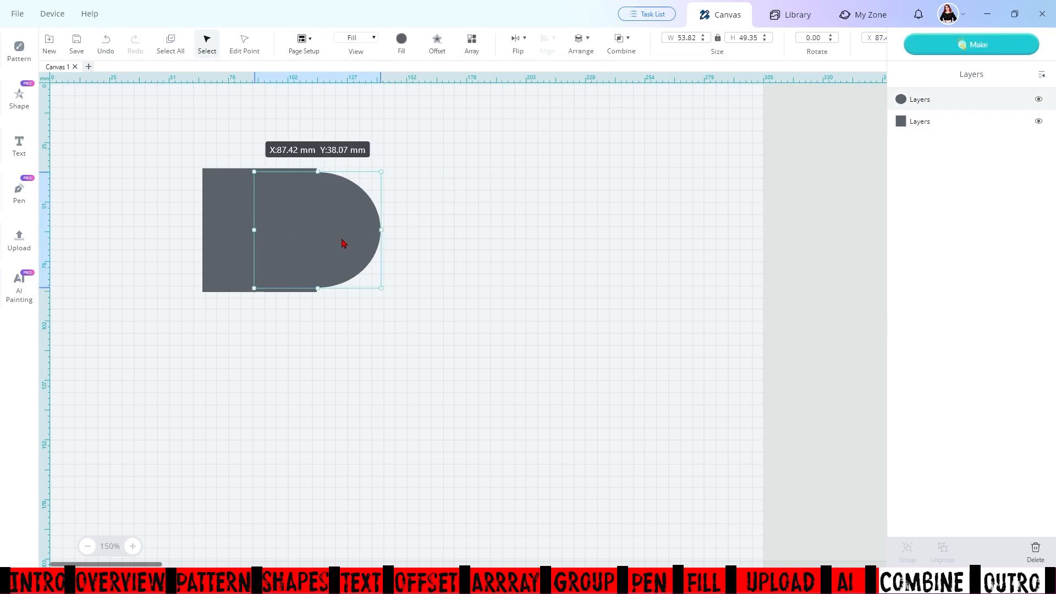
key(ctrl+a)
click(633, 47)
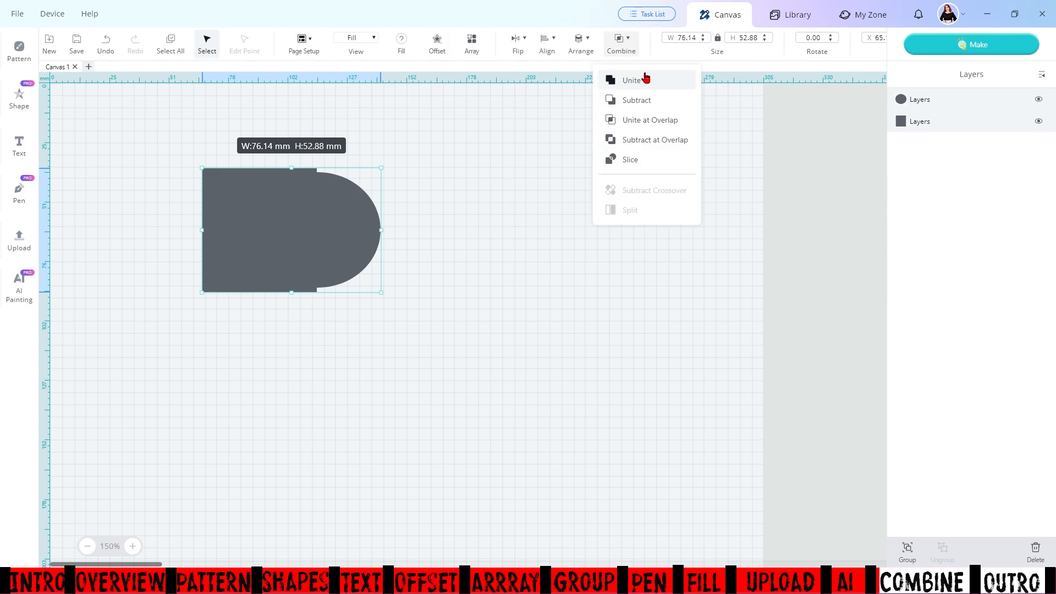
click(674, 106)
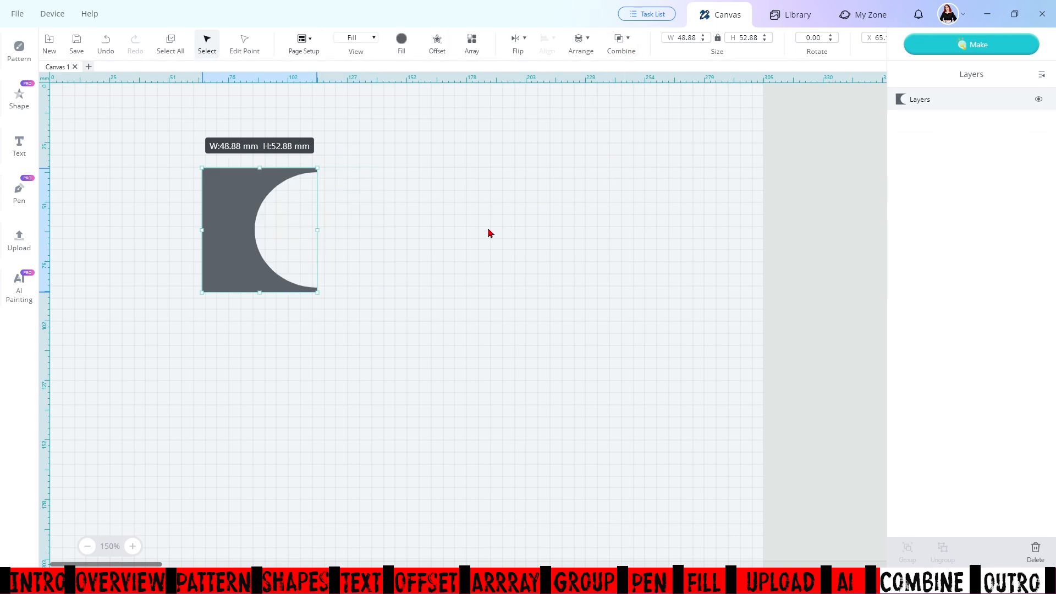
click(310, 317)
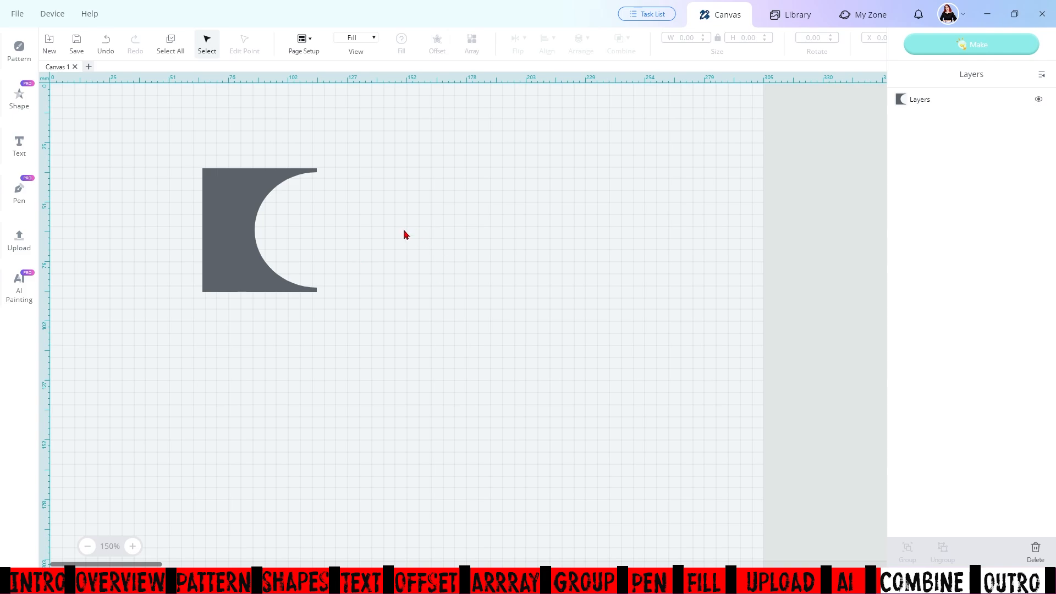
drag(225, 237, 205, 265)
Undo the subtraction and place the ellipse so that it overlaps the rectangle's right side
key(ctrl+z)
key(ctrl+z)
drag(488, 245, 357, 247)
Apply Unite at Overlap to the rectangle and ellipse, and move the resulting half-ellipse slightly down
drag(457, 257, 156, 227)
click(628, 42)
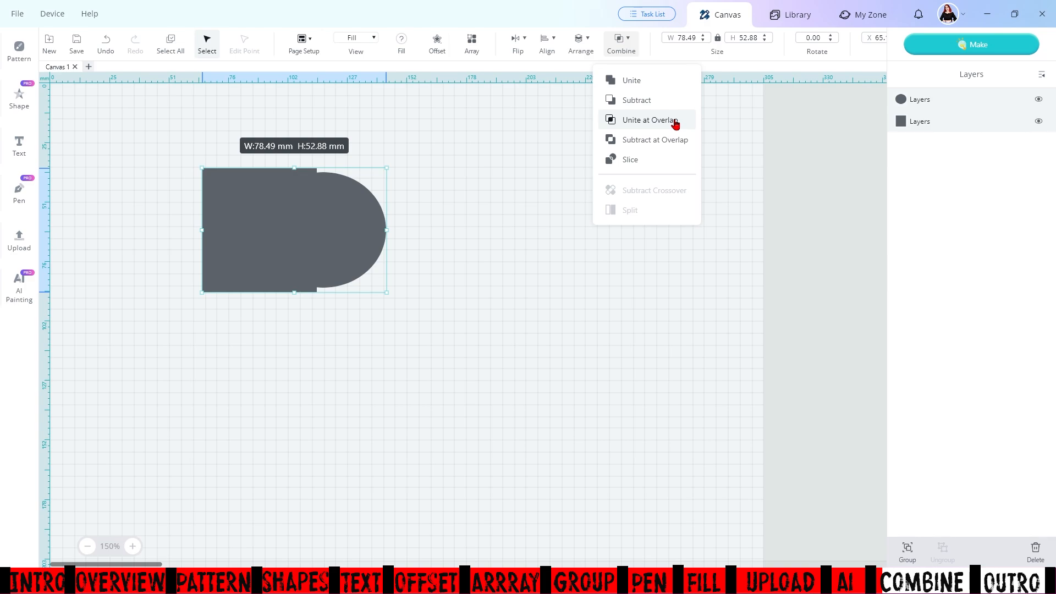
click(647, 128)
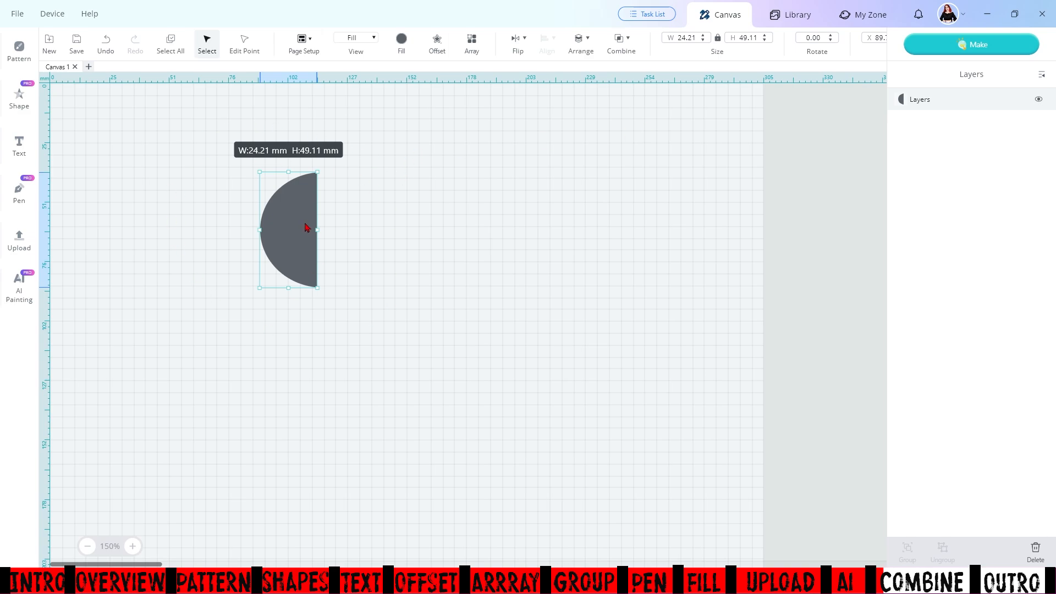
drag(301, 228, 302, 250)
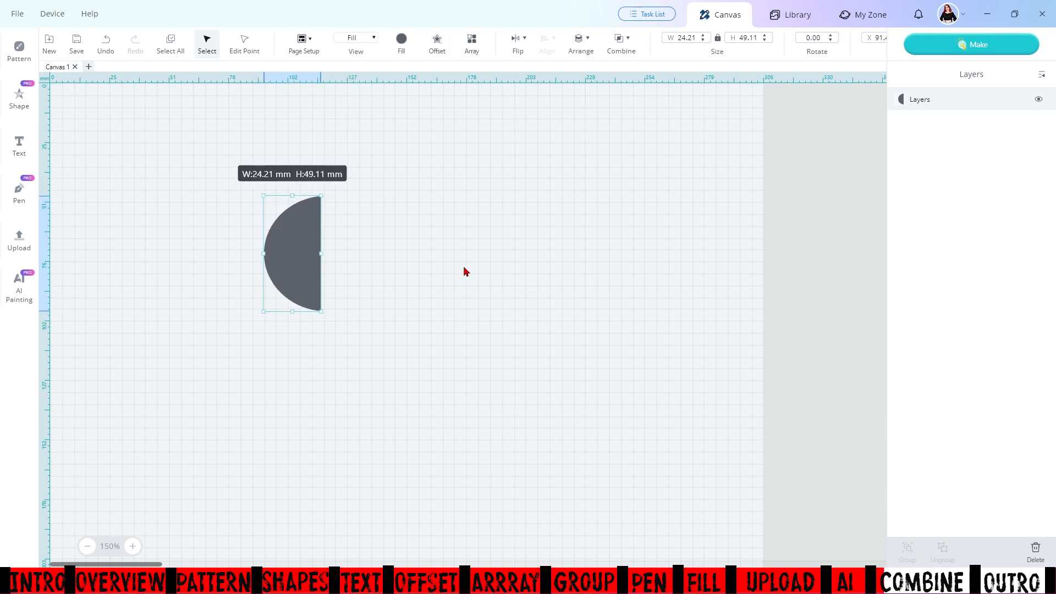
click(421, 343)
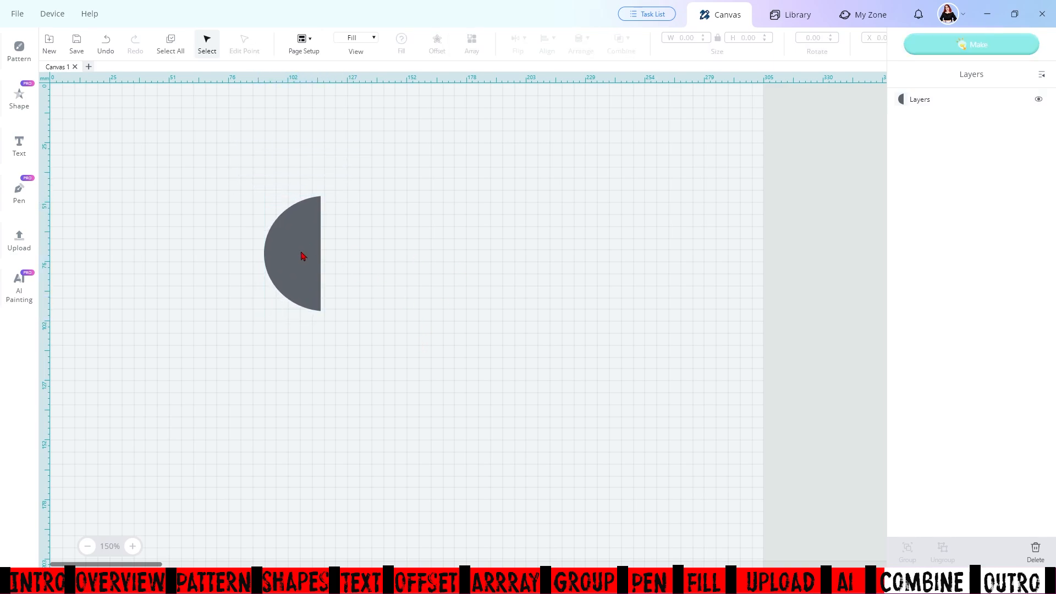
Undo the Unite at Overlap result and slice the overlapping rectangle and ellipse into separate pieces
key(ctrl+z)
key(ctrl+z)
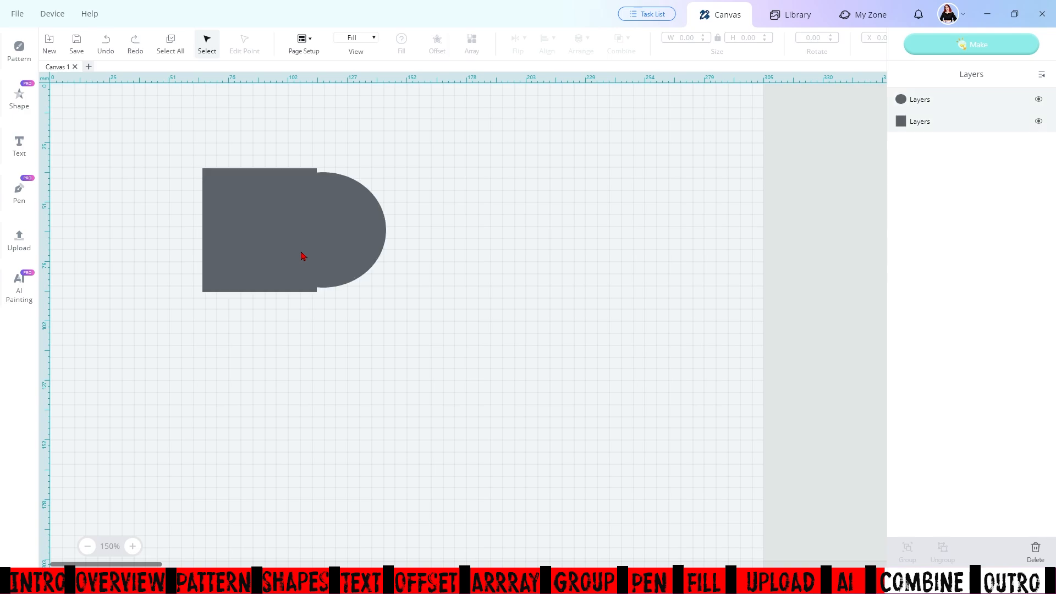
drag(464, 236, 122, 242)
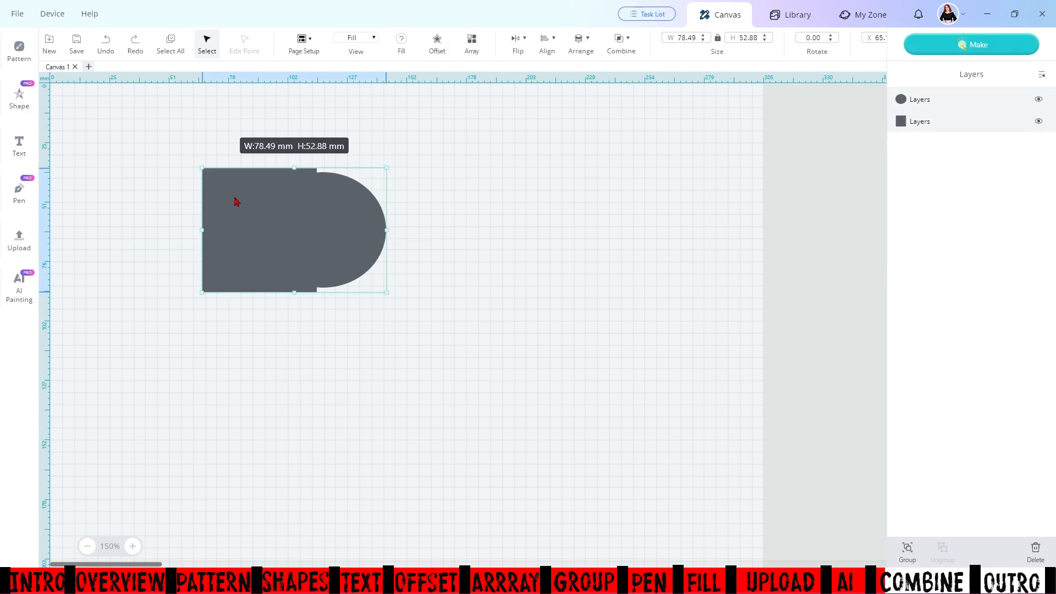
click(621, 41)
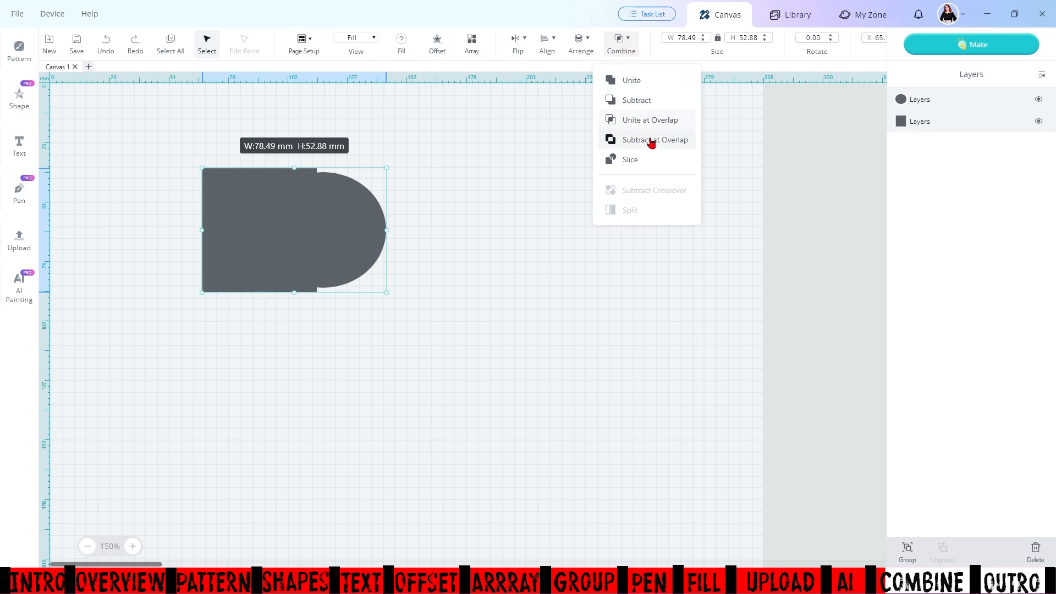
click(673, 161)
click(441, 266)
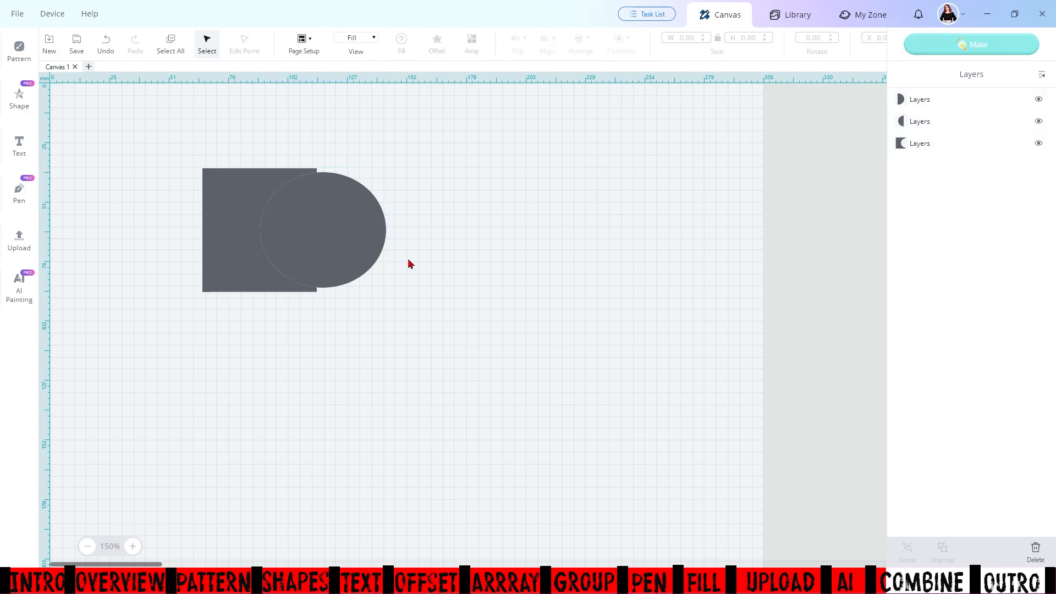
Pull the sliced pieces apart, placing the overlap piece below and the outer half-ellipse back against the cut rectangle
click(325, 236)
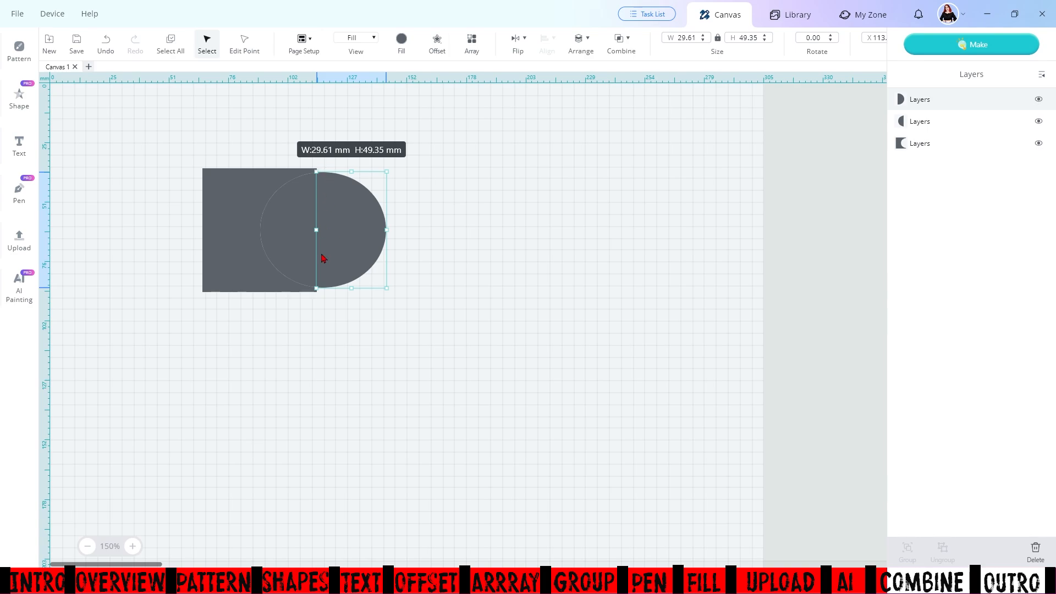
drag(341, 213, 445, 211)
drag(295, 233, 339, 236)
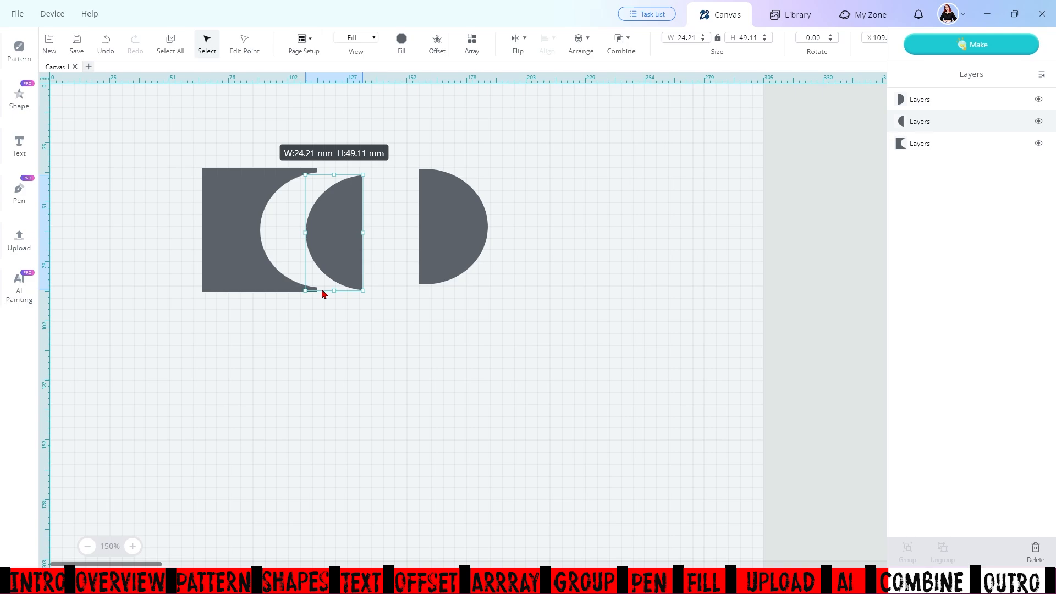
drag(353, 226, 351, 362)
drag(455, 245, 352, 250)
click(402, 269)
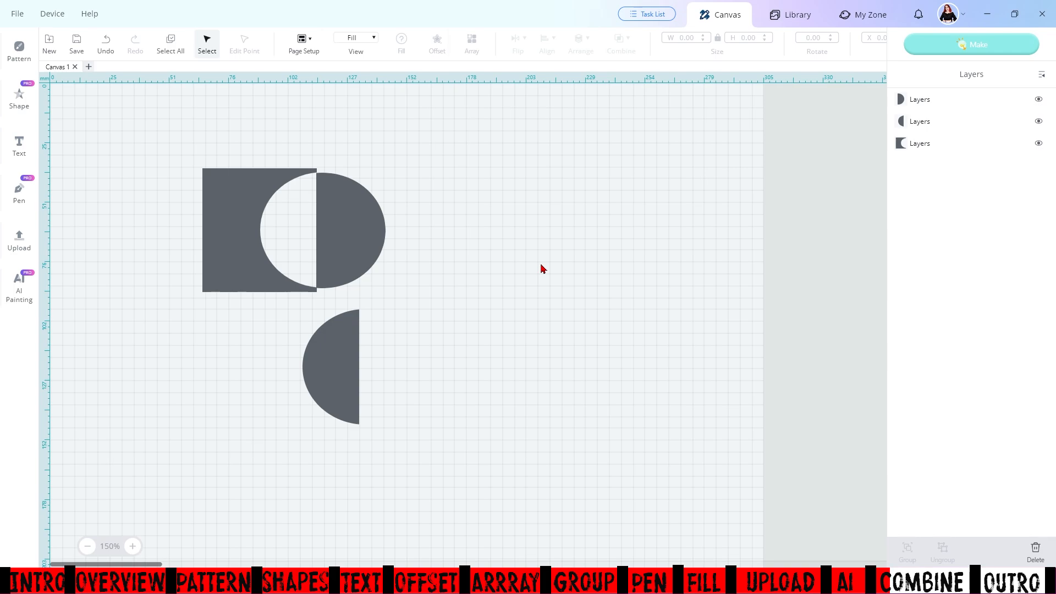
Check the Combine options available for the single rectangle and delete it from the canvas
key(ctrl+a)
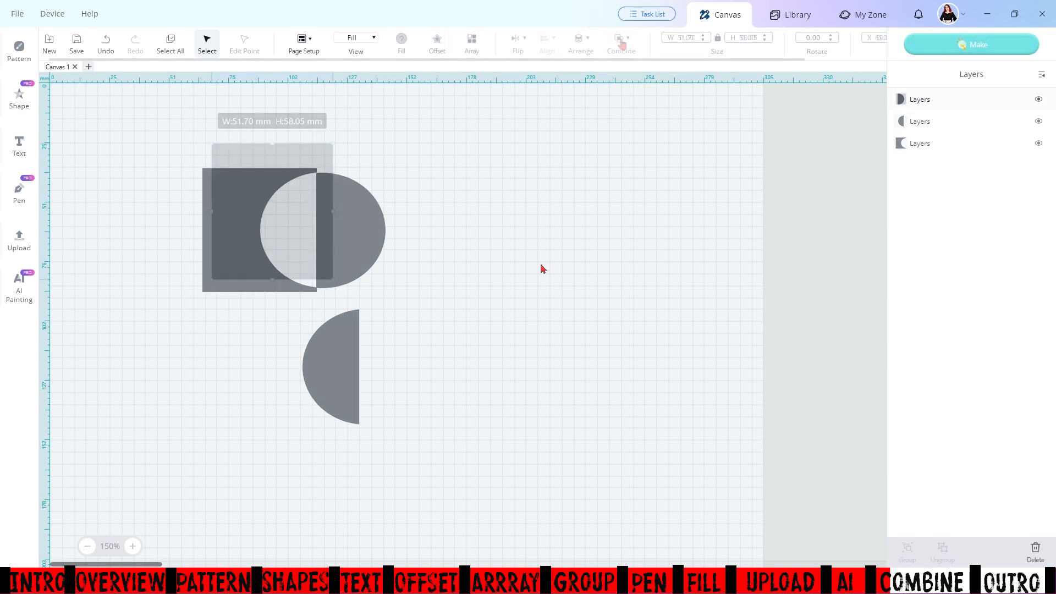
click(621, 43)
click(632, 190)
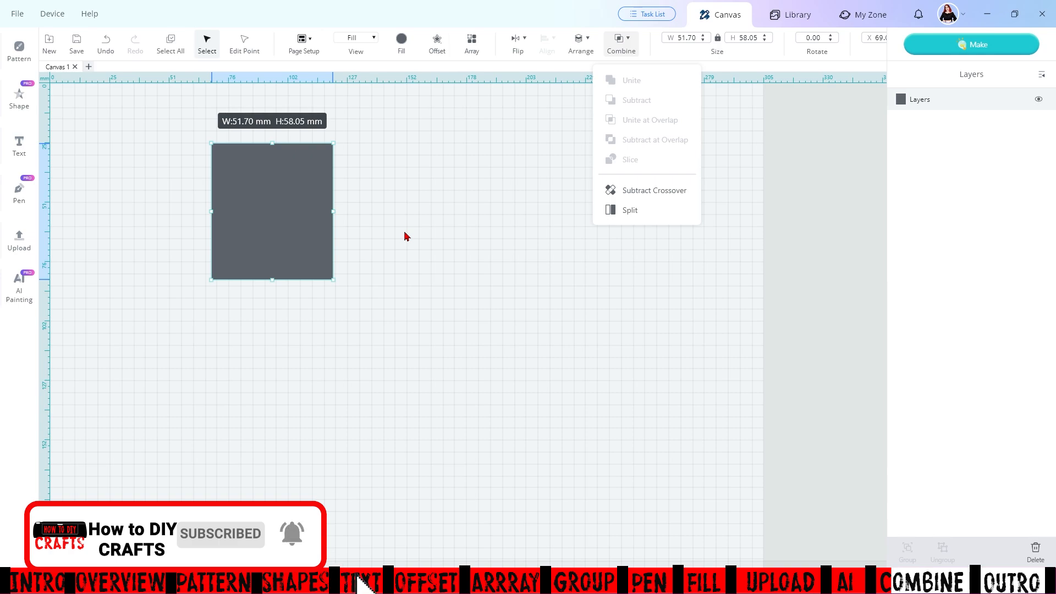
click(314, 234)
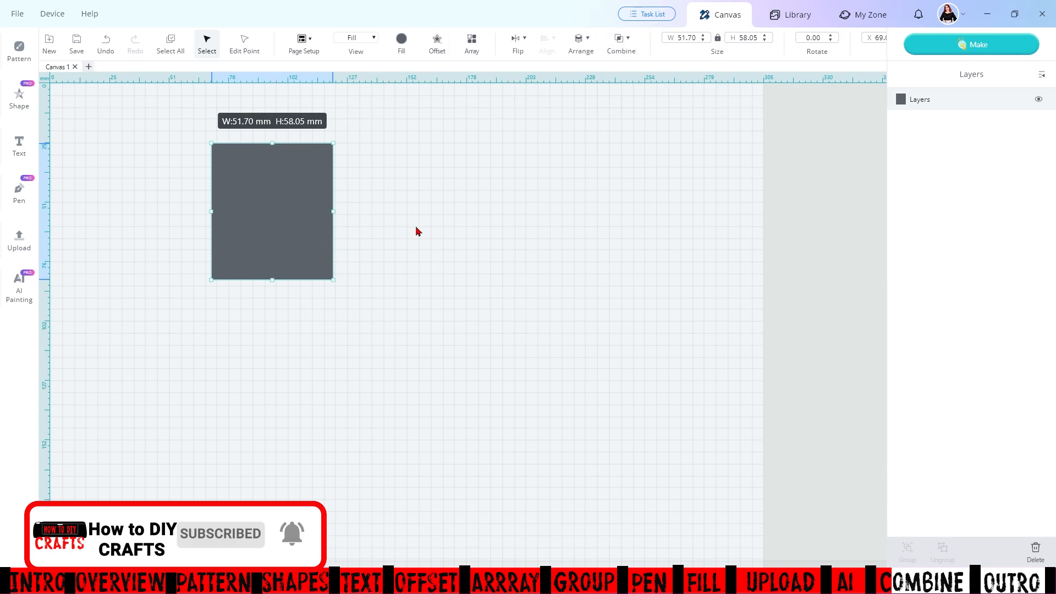
key(Delete)
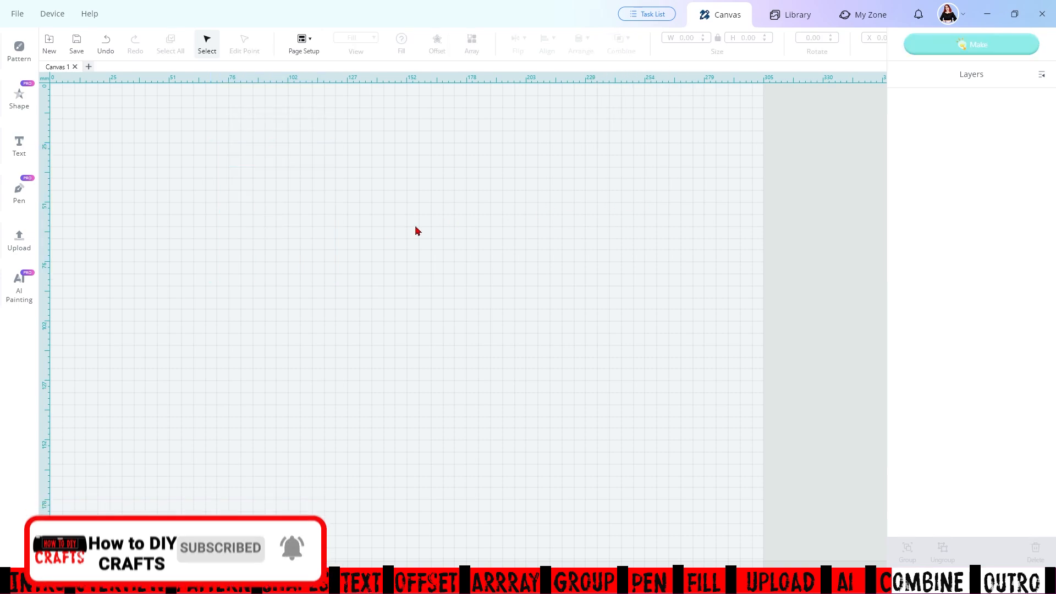
Add a text object to the canvas reading "MUM"
click(18, 144)
drag(158, 150, 242, 337)
double_click(349, 326)
text(MUM)
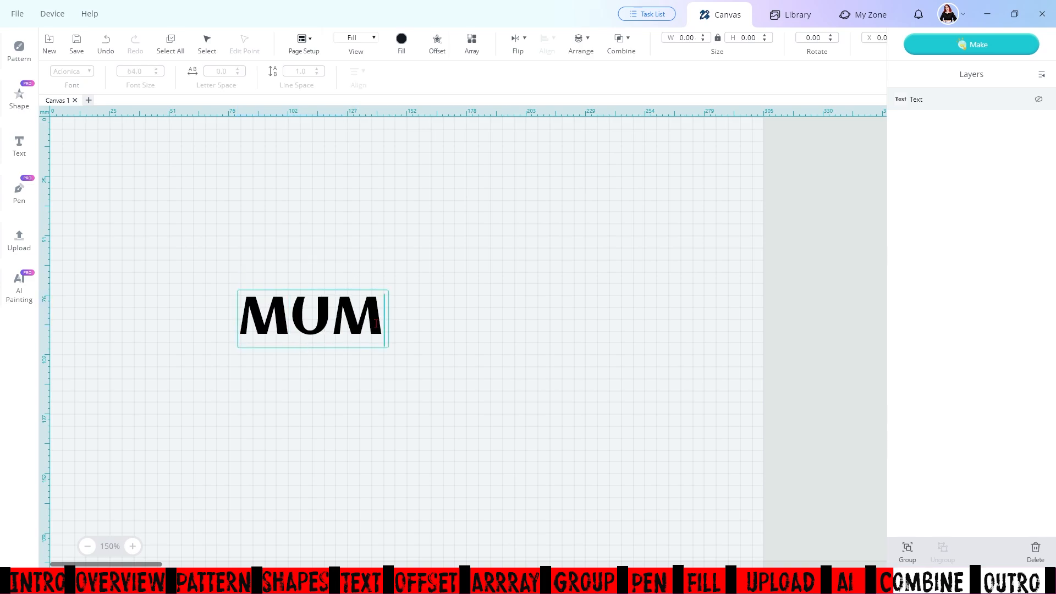
drag(379, 327, 216, 326)
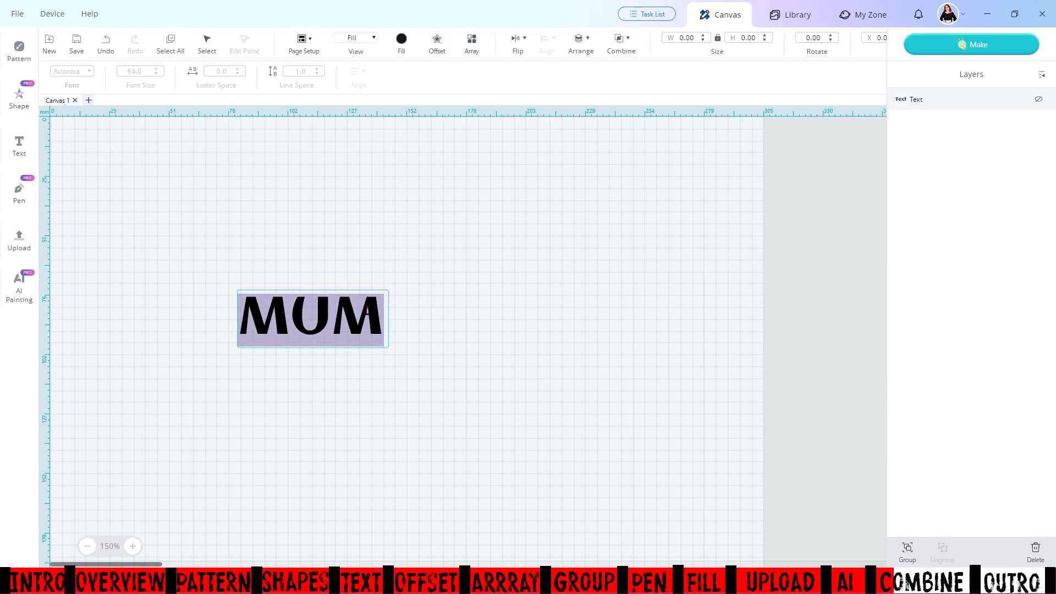
click(378, 326)
click(419, 342)
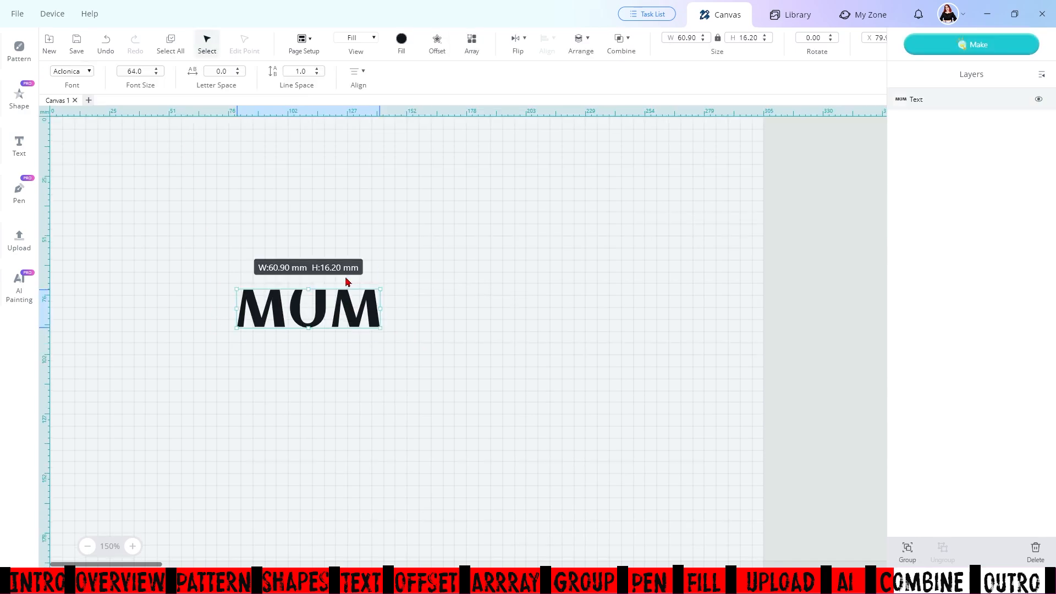
Change the font of the MUM text to the system font BOD_BLAR
click(90, 72)
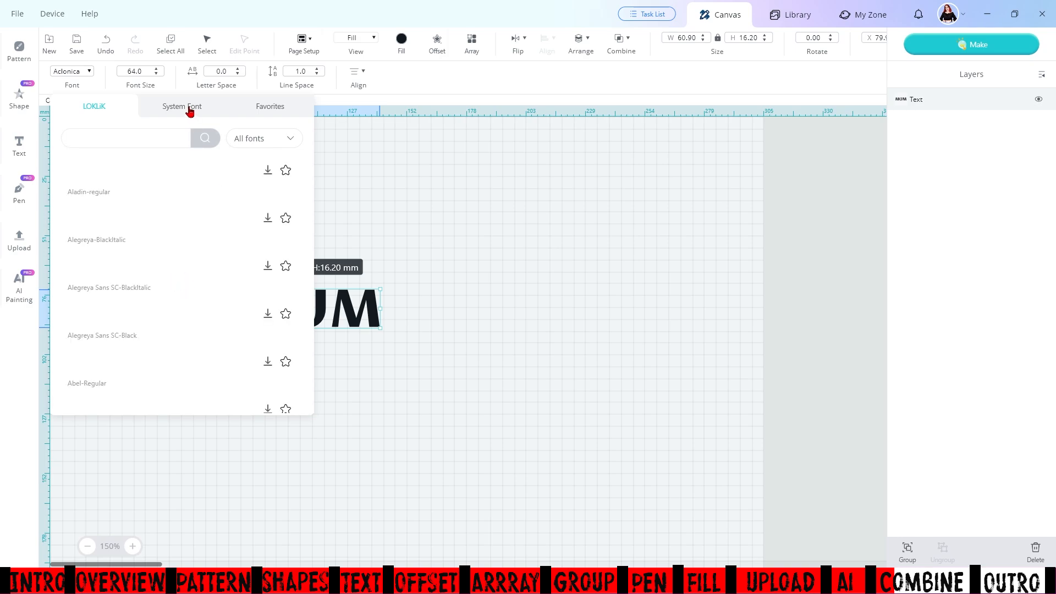
click(189, 109)
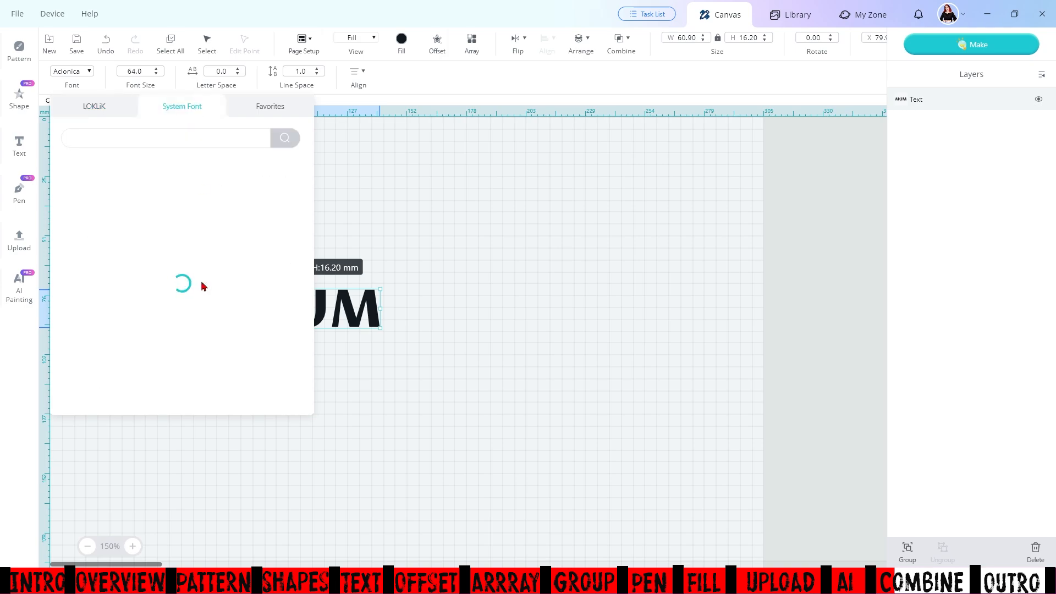
scroll(202, 286, down, 15)
scroll(200, 286, down, 3)
scroll(201, 286, down, 2)
scroll(200, 285, up, 2)
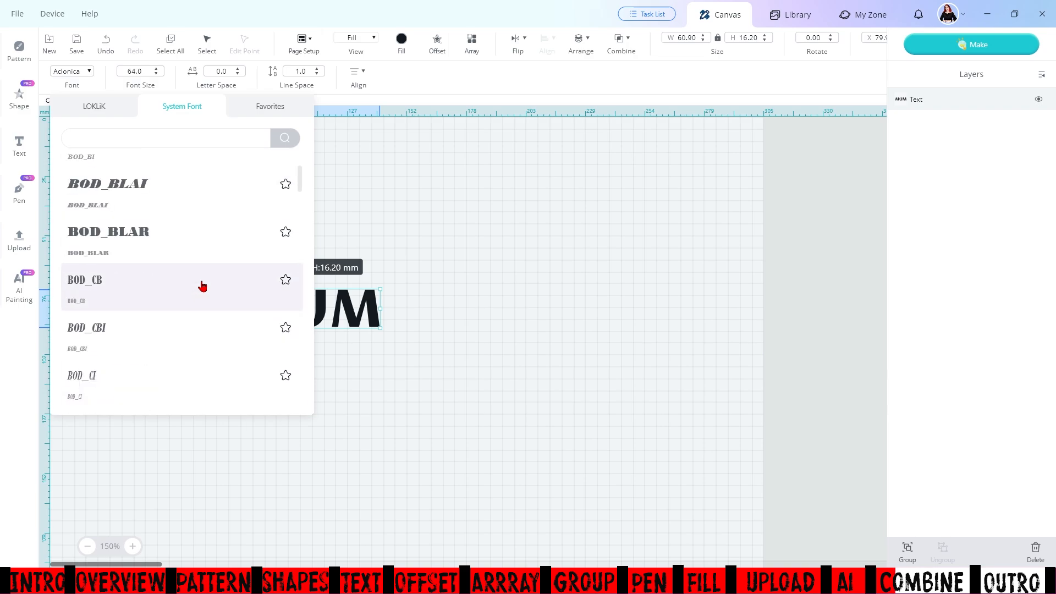
click(181, 240)
click(451, 378)
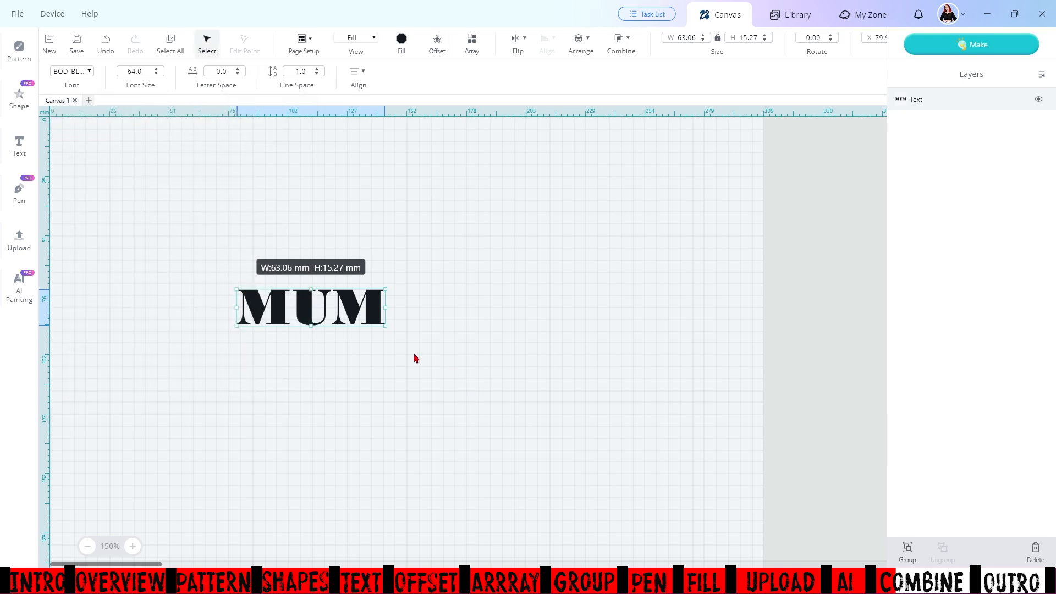
Enlarge the MUM text until it spans nearly the full page width and position it in the upper half of the page
drag(386, 326, 743, 505)
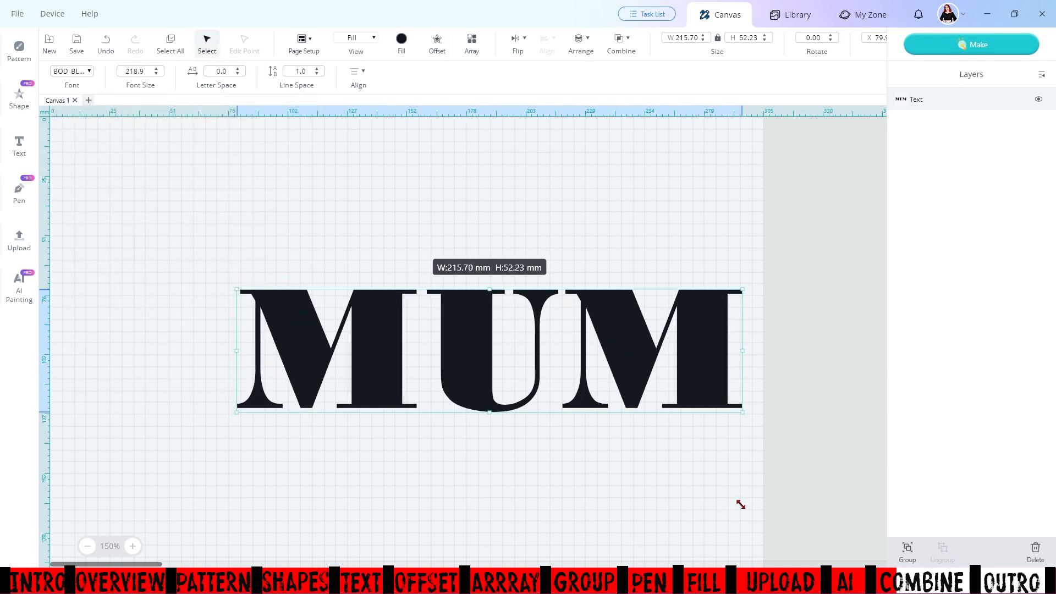
drag(640, 358, 482, 301)
drag(584, 356, 729, 460)
drag(582, 325, 578, 307)
click(573, 439)
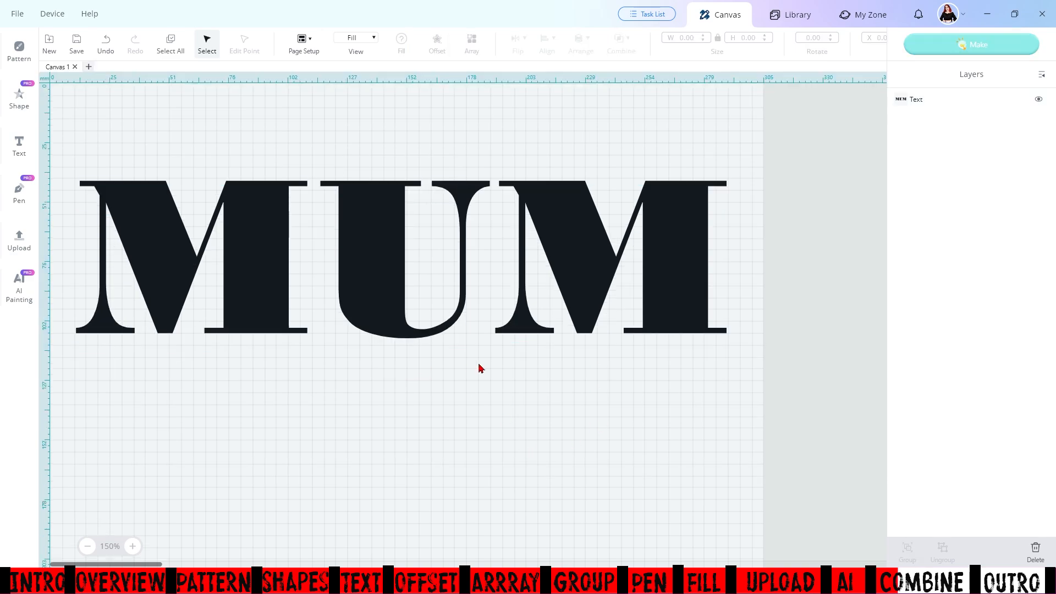
Add a new text object below MUM and set its font to the favorite font I Love Glitter
click(19, 144)
drag(164, 144, 283, 453)
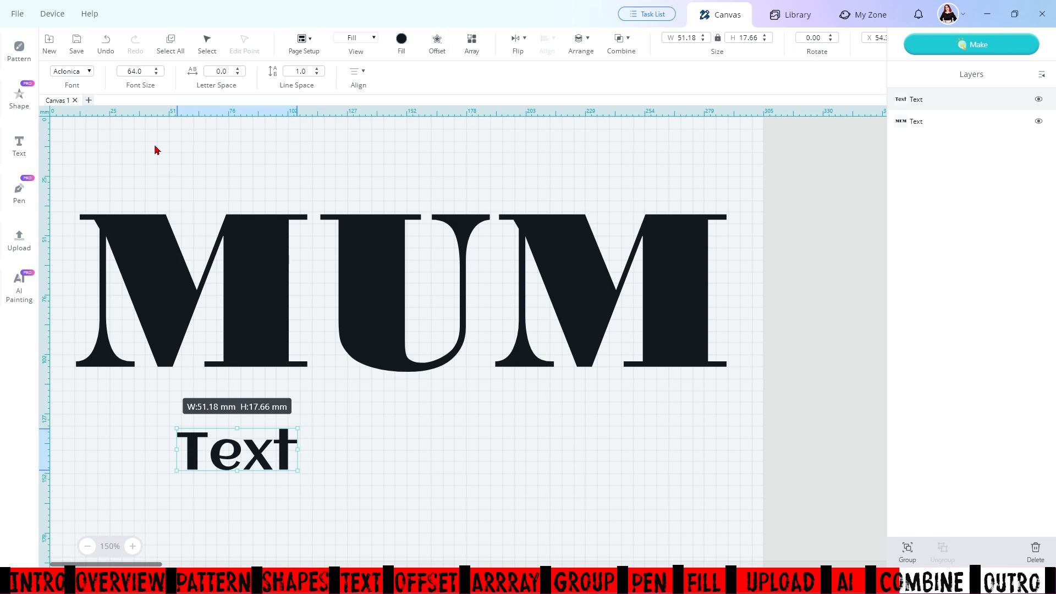
click(90, 71)
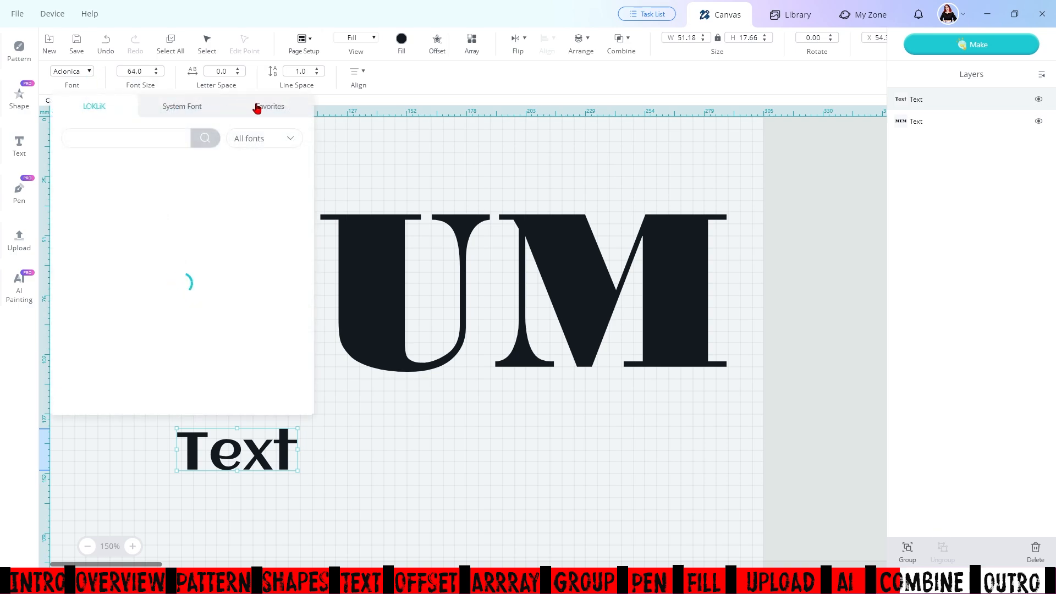
click(275, 113)
click(151, 184)
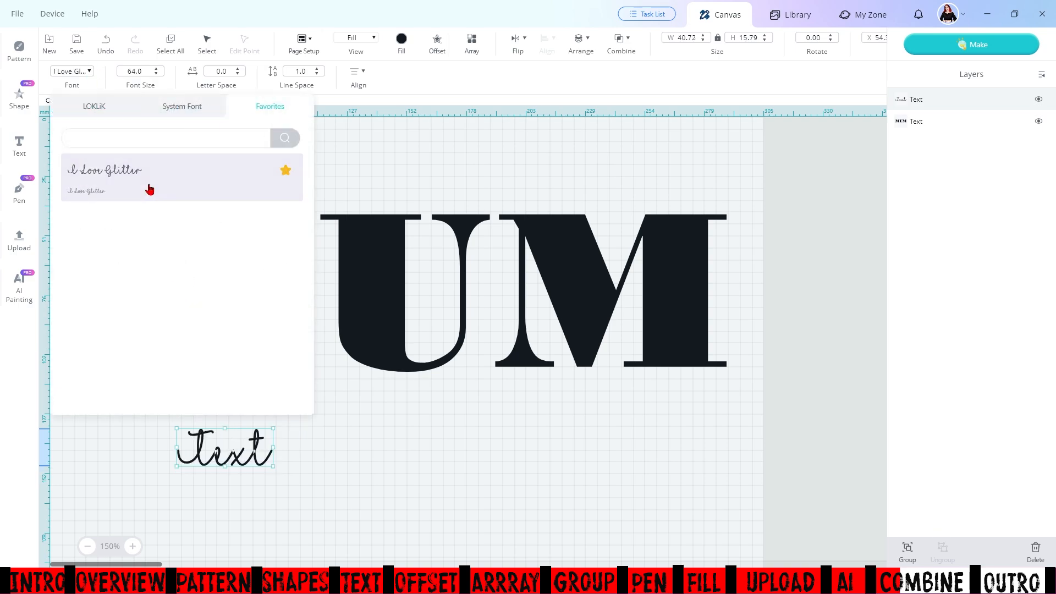
click(257, 456)
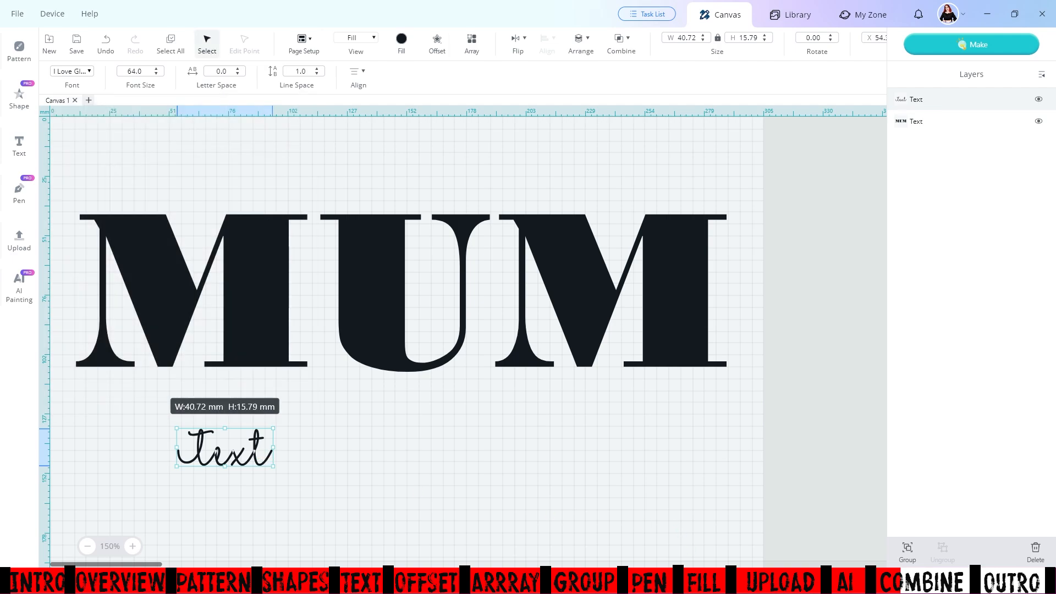
Switch to Character Map and copy the prepared "I love you" characters with hearts and swashes in the I Love Glitter font
click(698, 581)
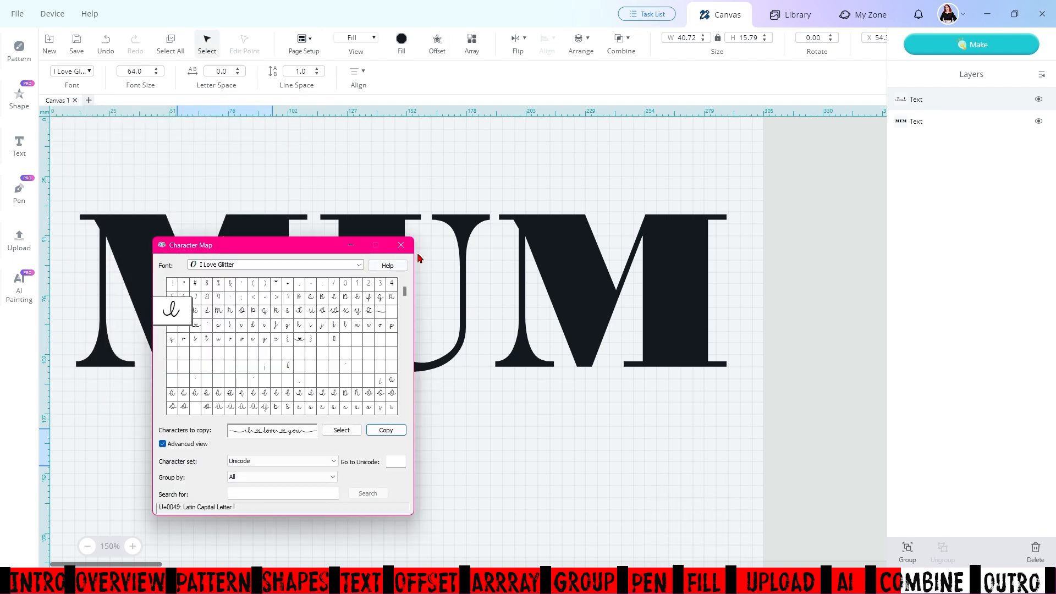
drag(261, 246, 469, 264)
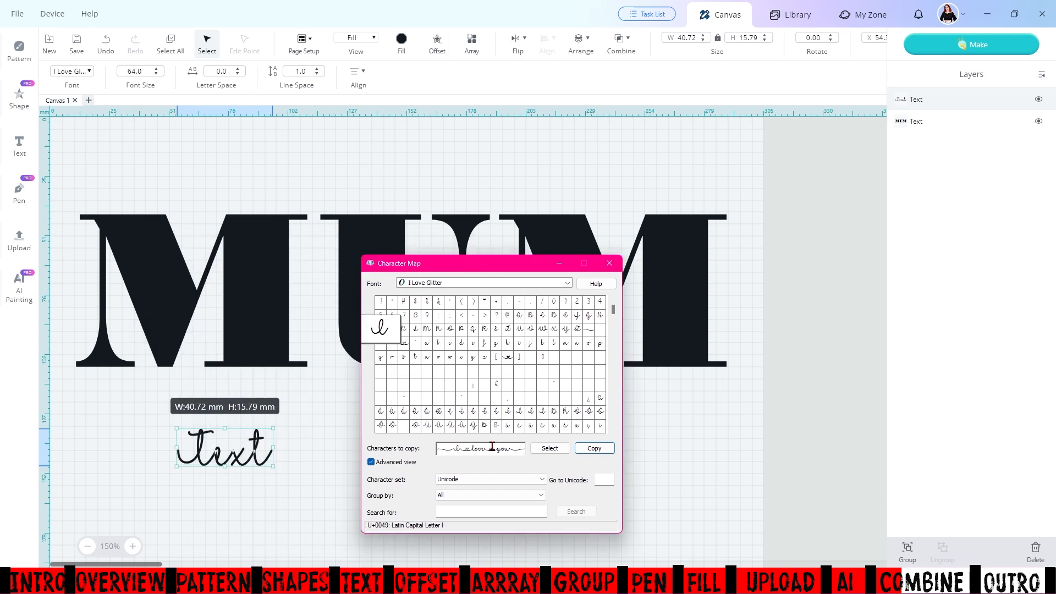
click(595, 449)
Replace the placeholder wording of the script text with the copied "I love you" characters
click(310, 472)
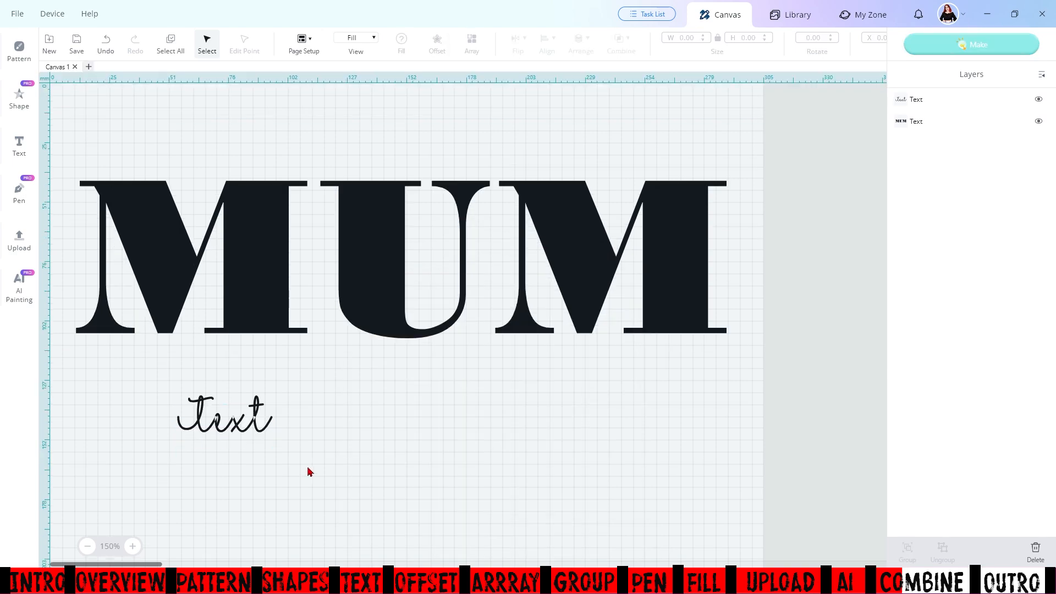
click(257, 420)
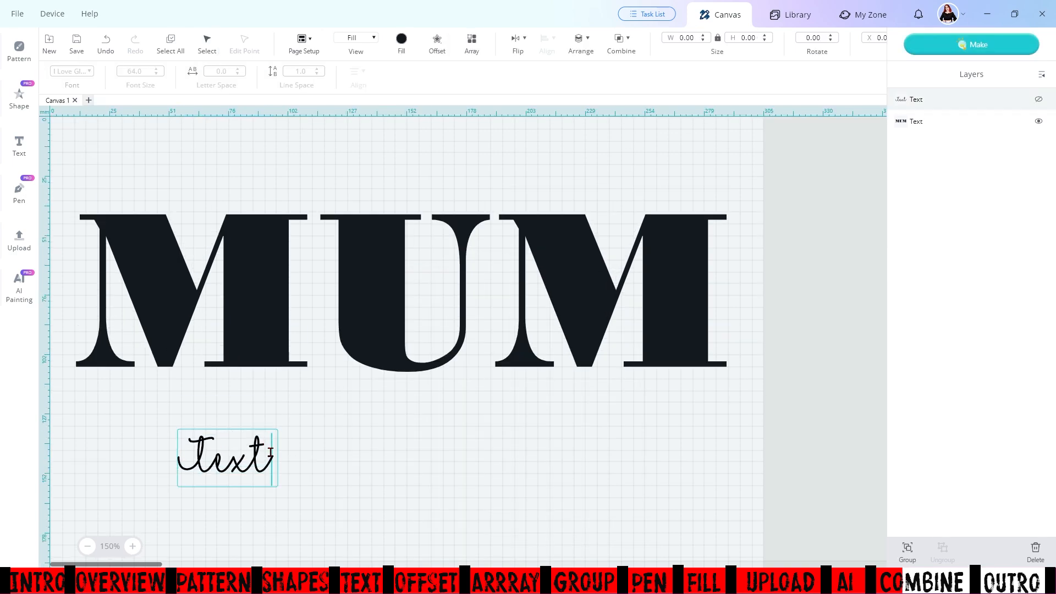
double_click(196, 450)
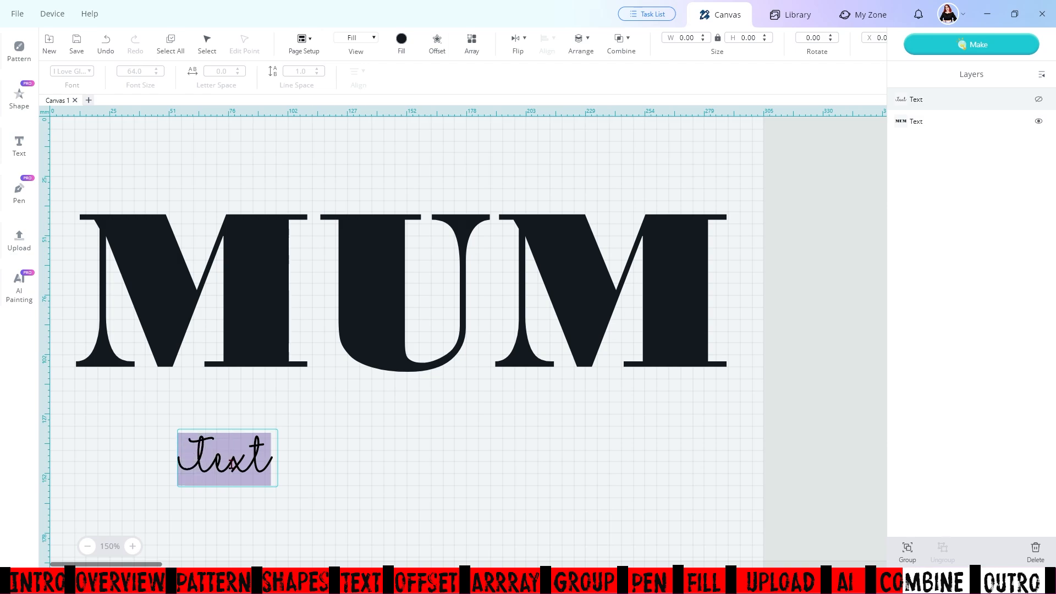
key(ctrl+v)
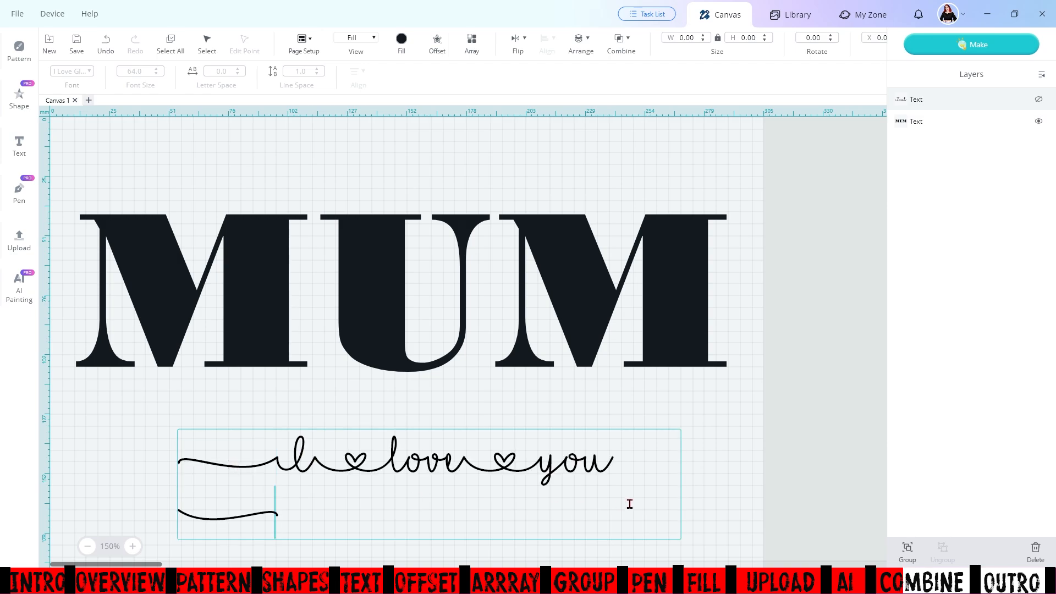
click(686, 494)
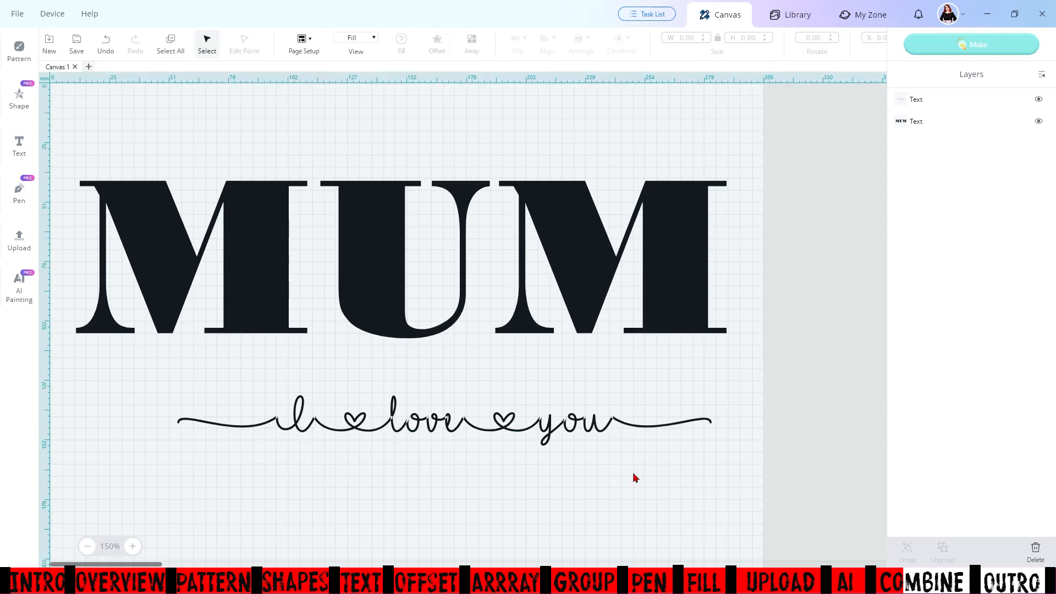
Position the "I love you" script text below MUM, with its opening swash starting near the outer edge of the first M
click(601, 432)
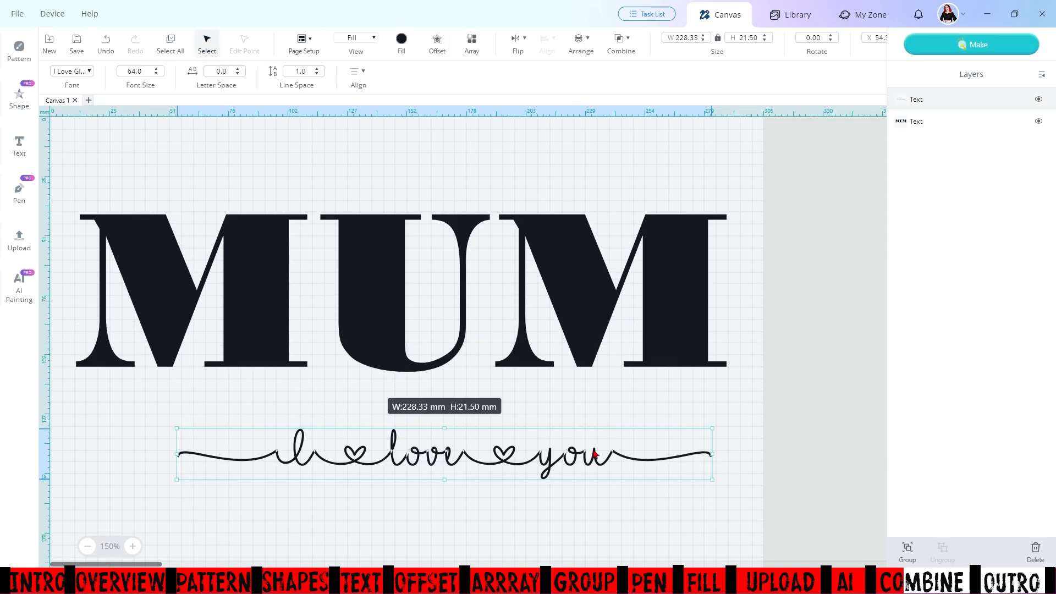
drag(601, 461, 543, 448)
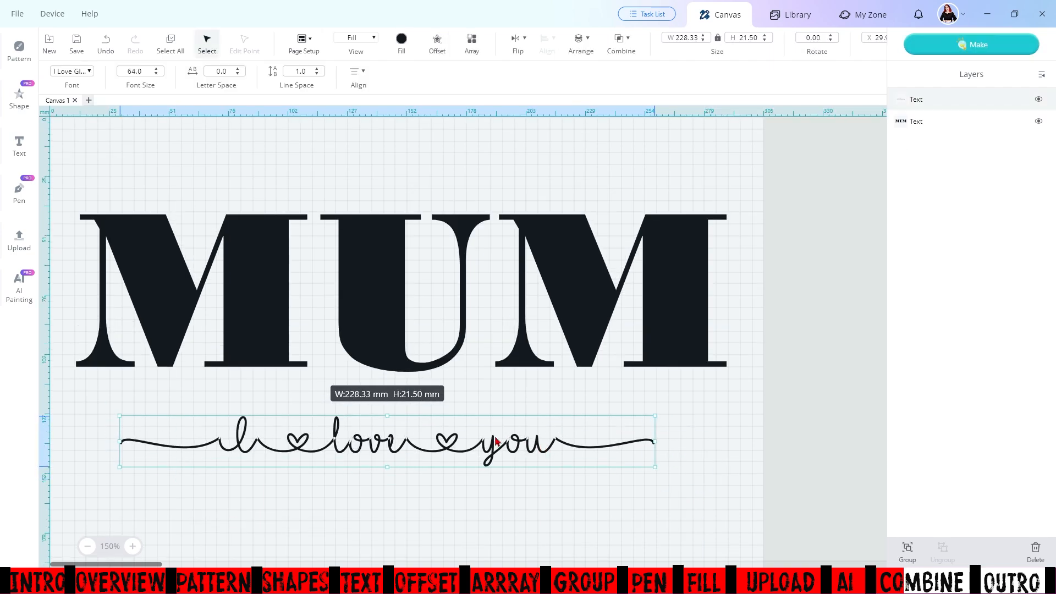
click(132, 547)
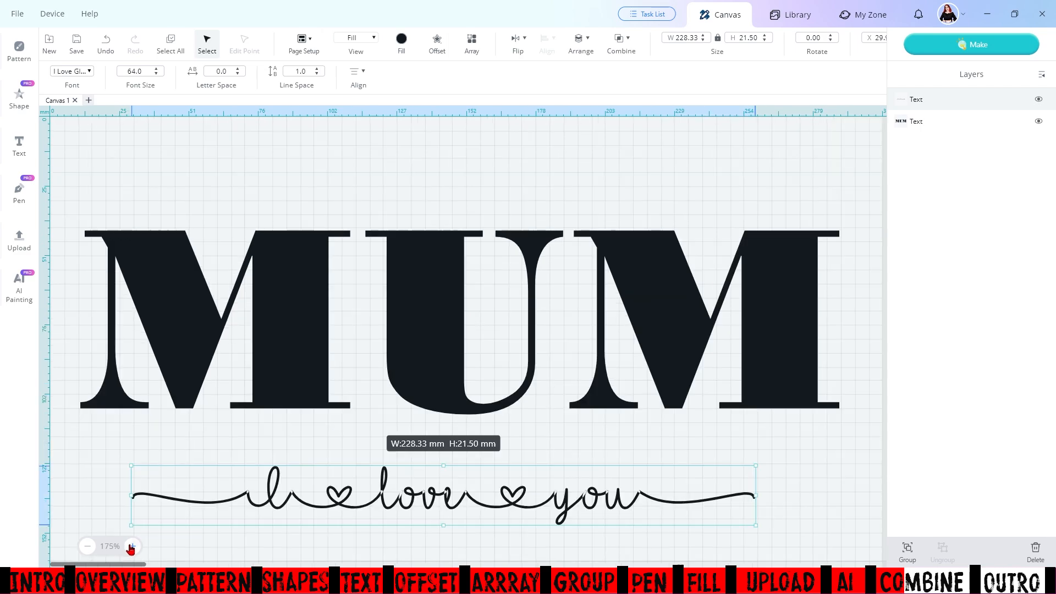
click(132, 547)
click(132, 546)
scroll(478, 429, down, 3)
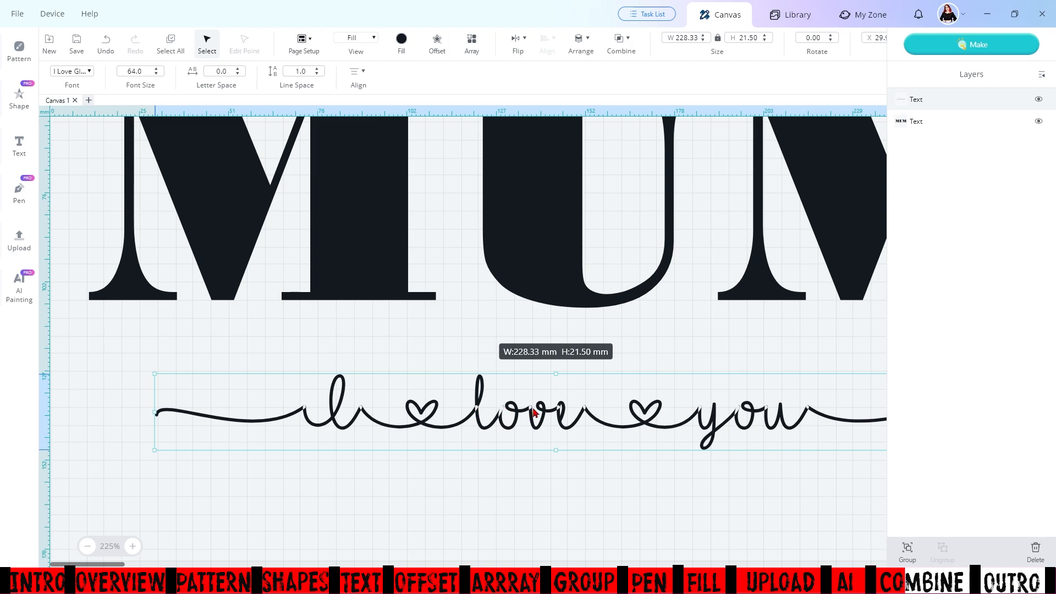
drag(722, 434, 637, 421)
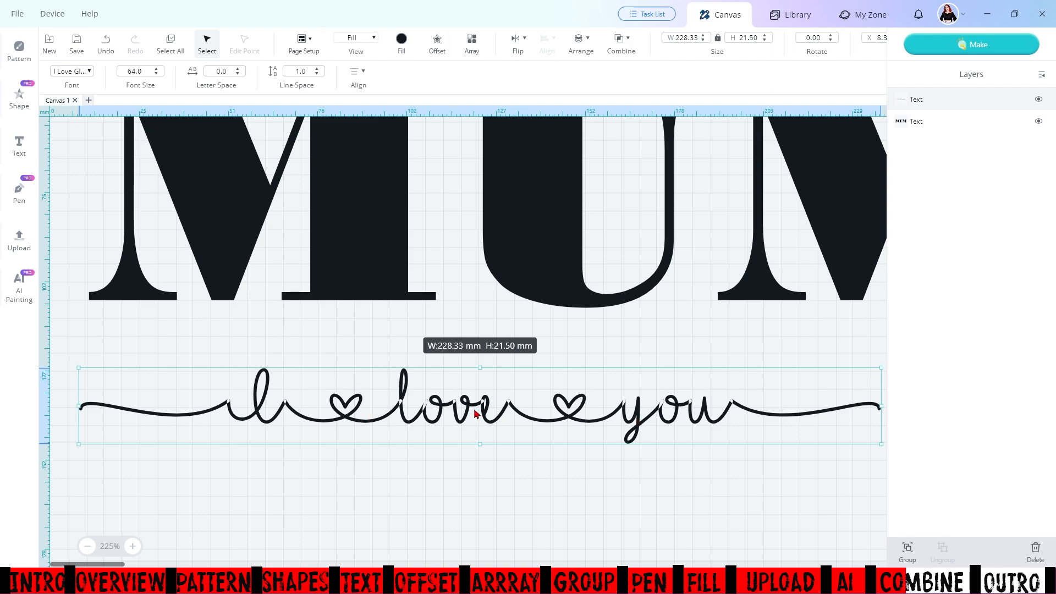
Inspect the script text's letter joins in Contour view and return to Fill view
click(375, 41)
click(354, 93)
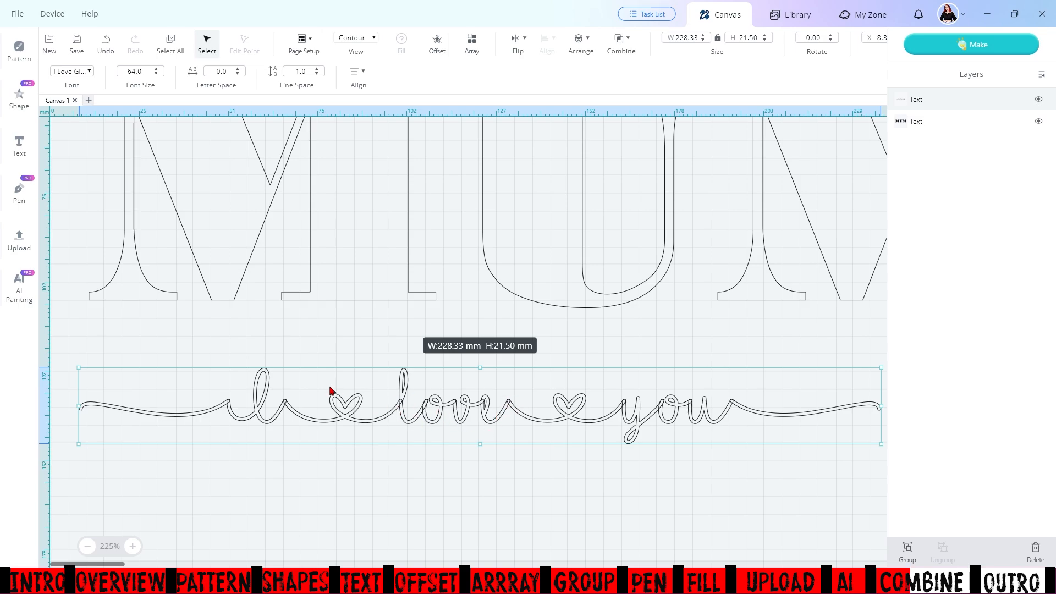
click(373, 39)
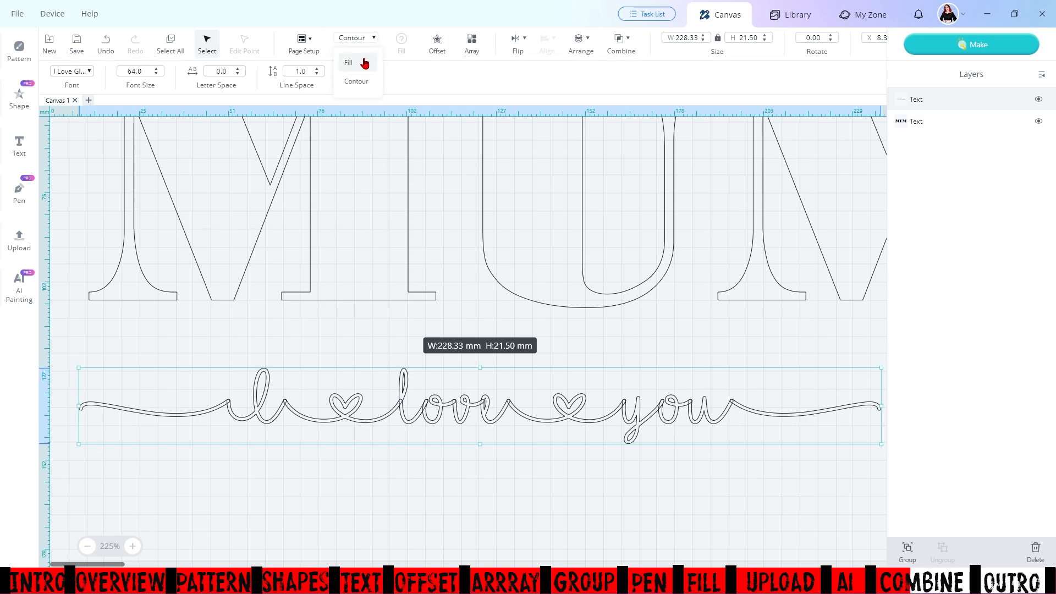
click(364, 63)
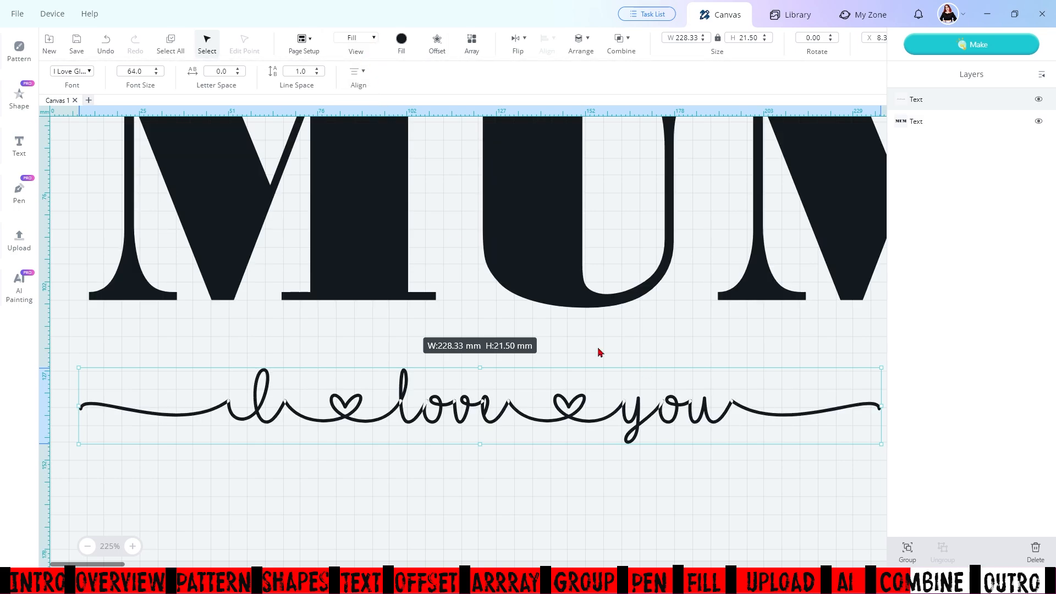
Apply Subtract Crossover to the script text, check its outlines in Contour view, and return to Fill view
click(623, 42)
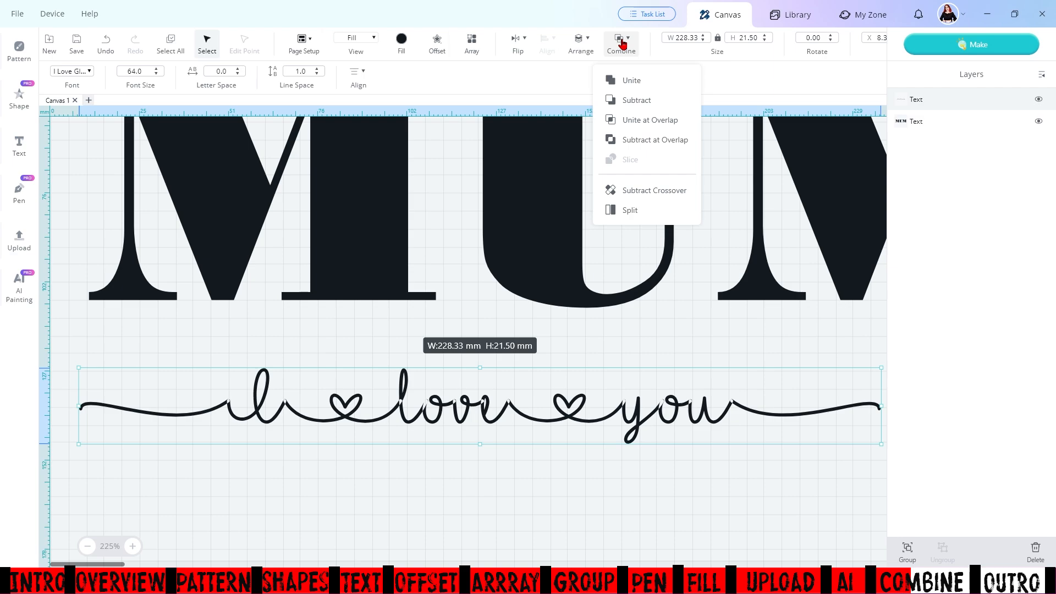
click(654, 194)
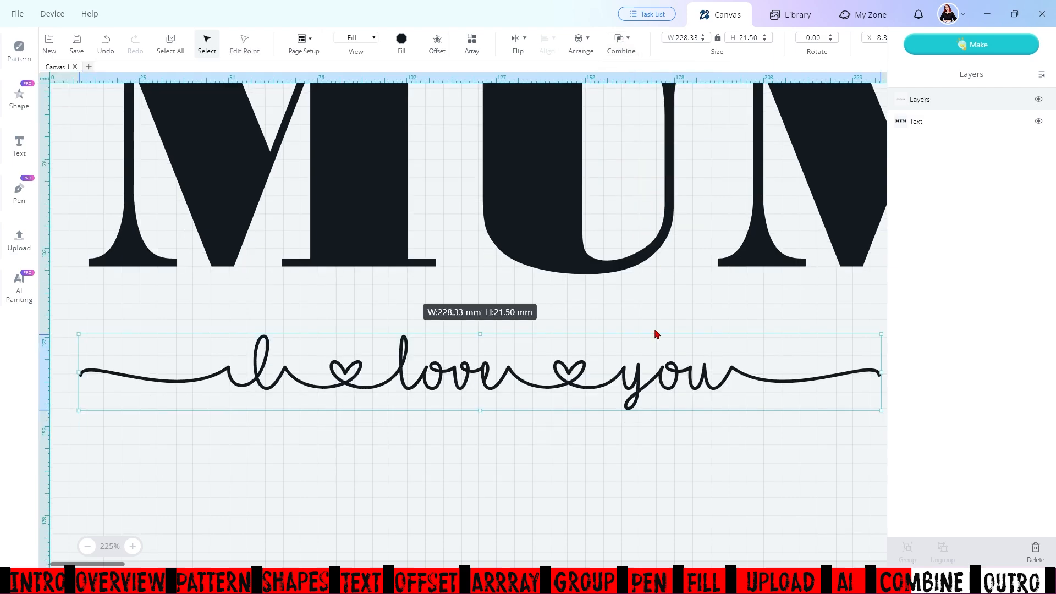
click(370, 38)
click(357, 81)
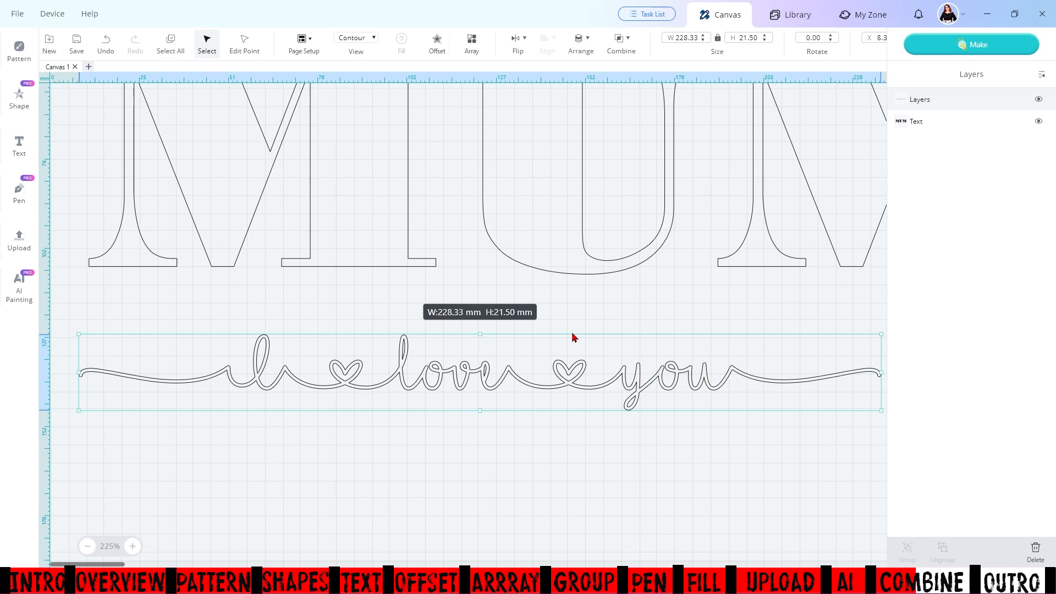
click(372, 37)
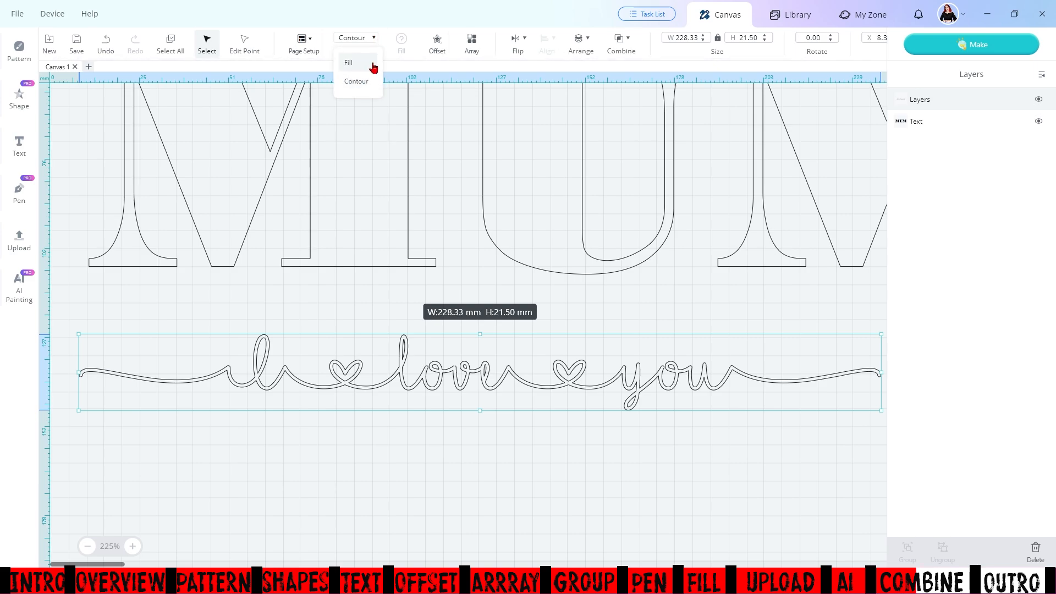
click(372, 65)
click(541, 442)
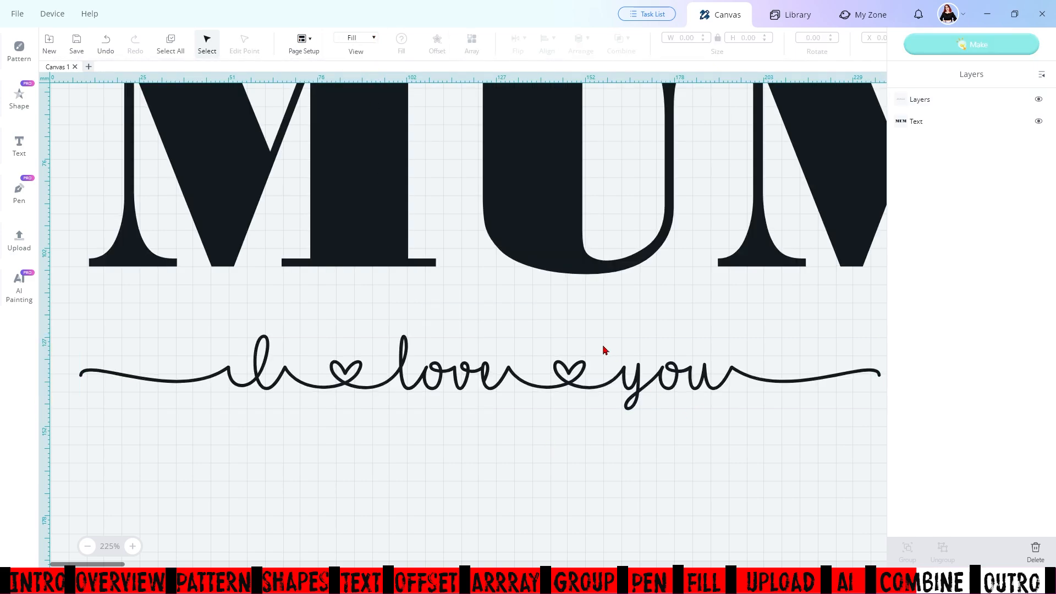
Draw a rectangle over the "I love you" script and enlarge it to about 229 by 29 mm, covering the whole phrase
scroll(669, 420, up, 2)
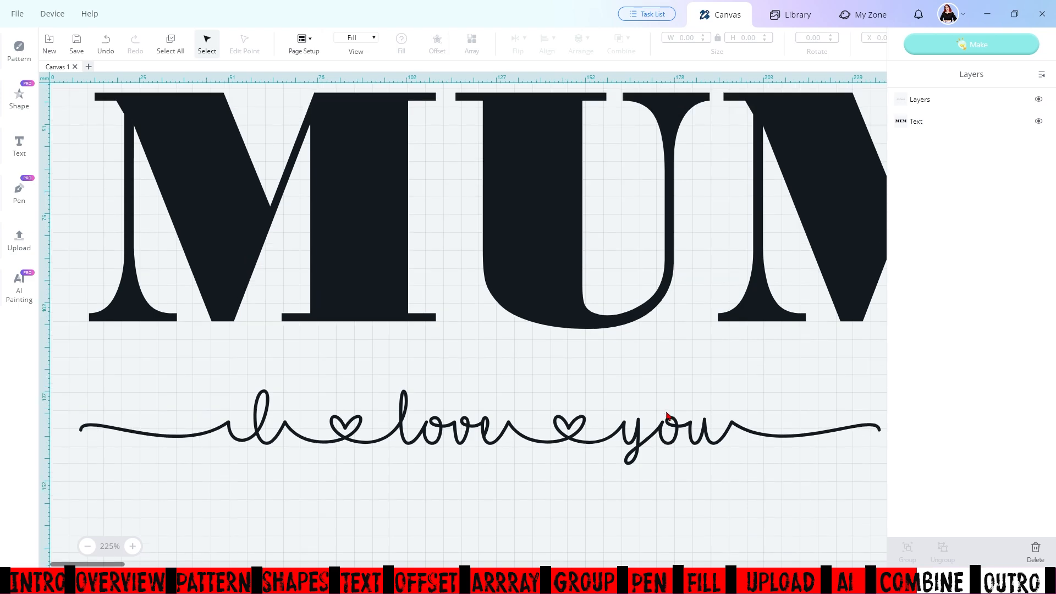
scroll(669, 420, down, 2)
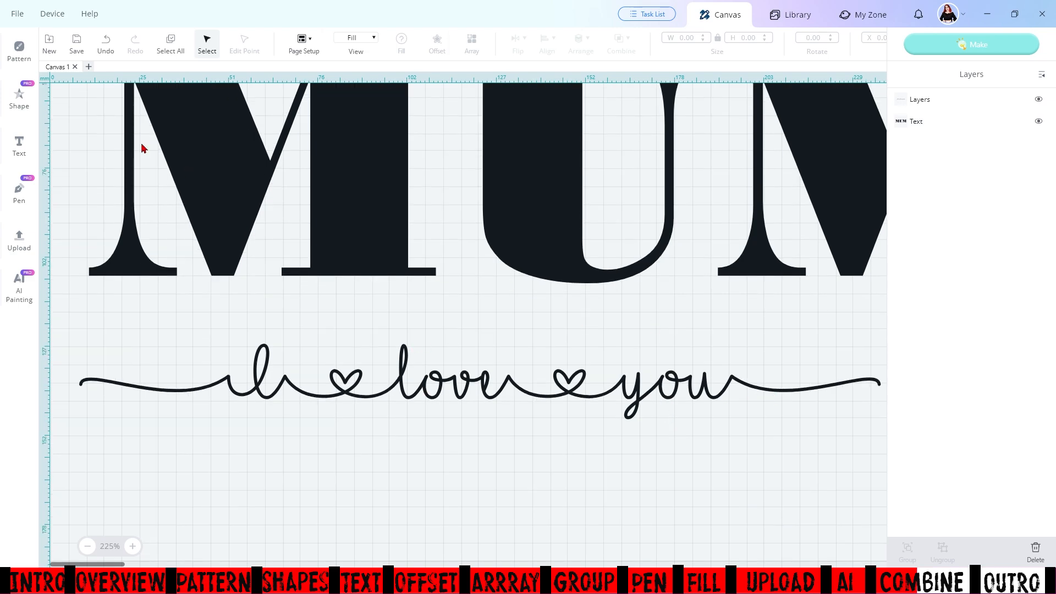
click(25, 58)
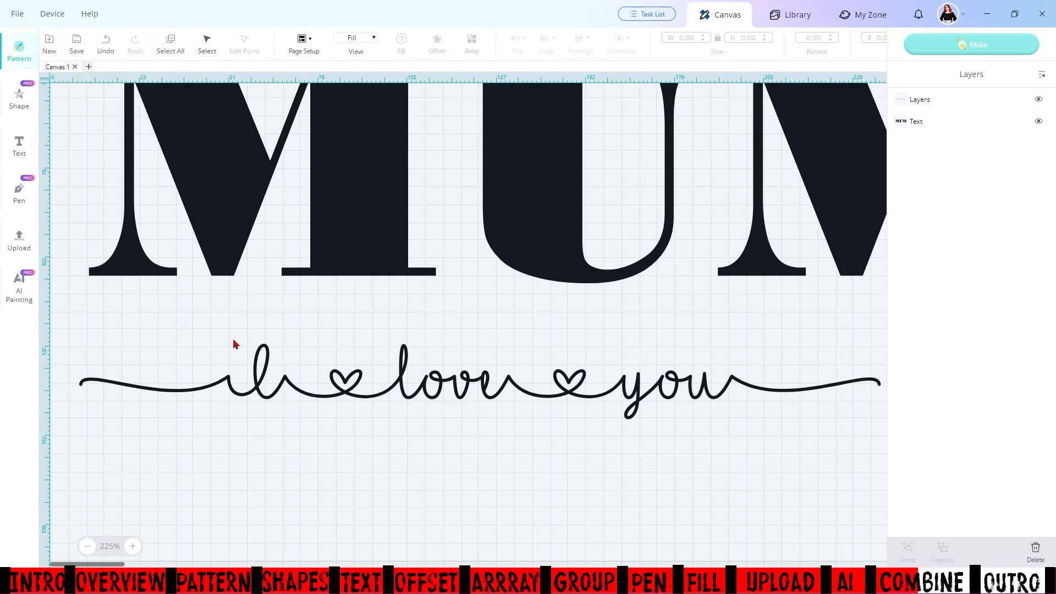
mouse_move(232, 341)
mouse_down()
mouse_move(265, 396)
mouse_move(426, 429)
mouse_move(884, 428)
mouse_up()
click(248, 384)
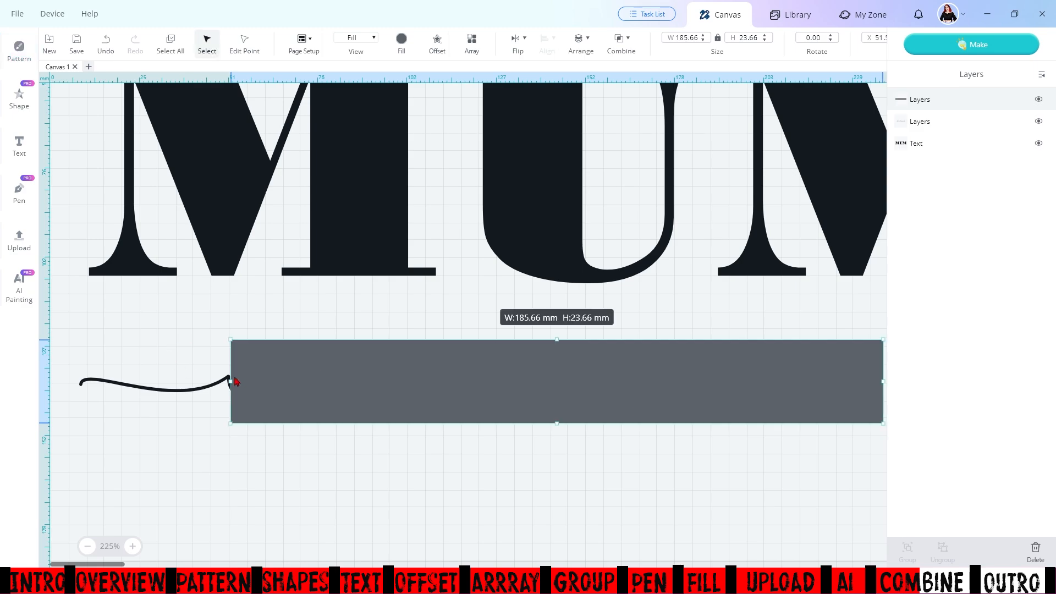
drag(232, 380, 79, 391)
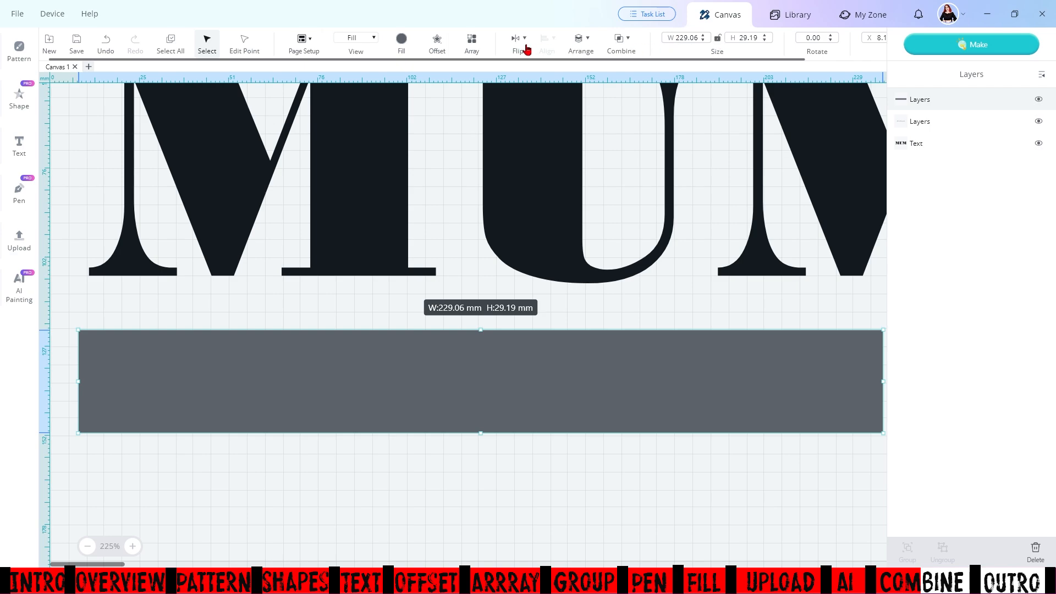
Send the rectangle backward behind the script and trim its height to about 23 mm
click(576, 41)
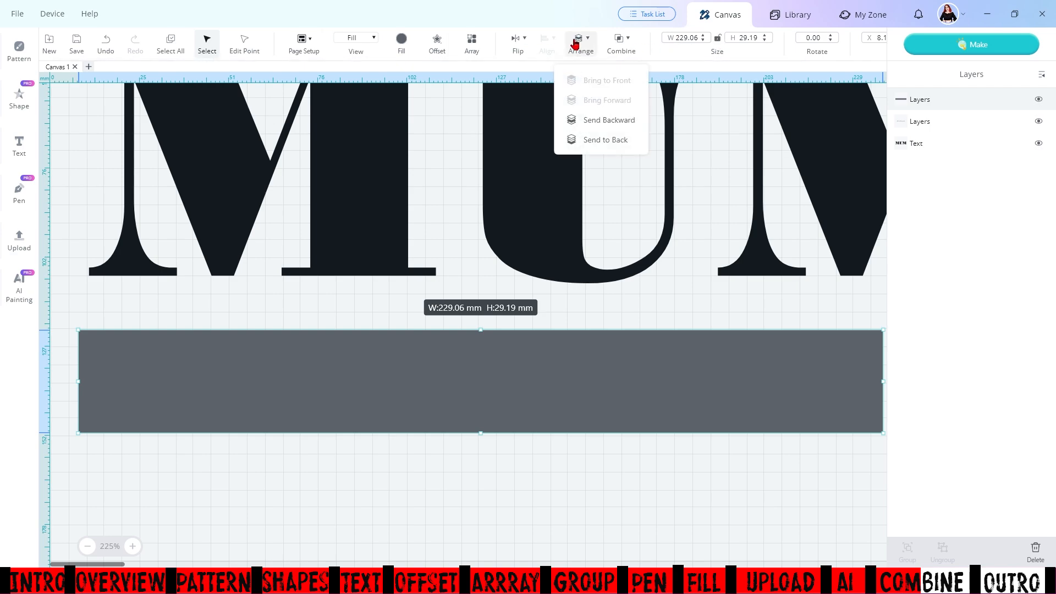
click(596, 122)
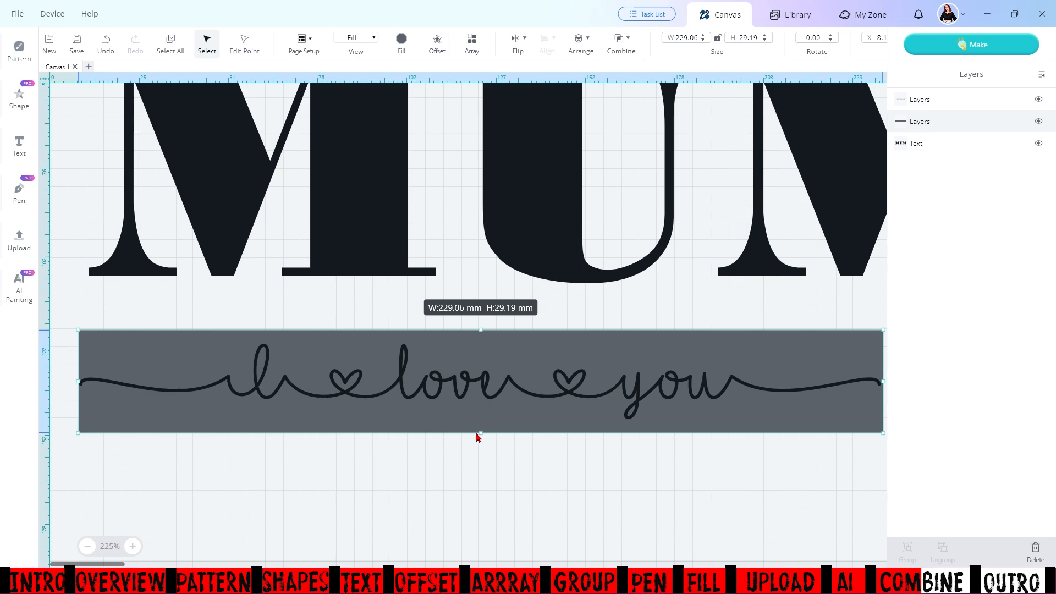
drag(478, 433, 482, 423)
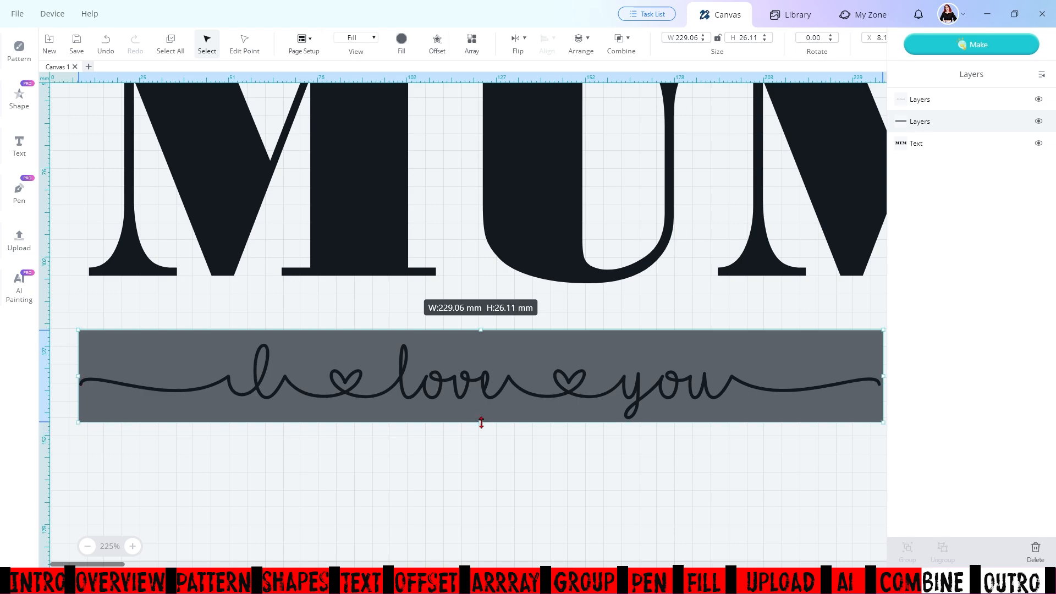
drag(481, 330, 480, 343)
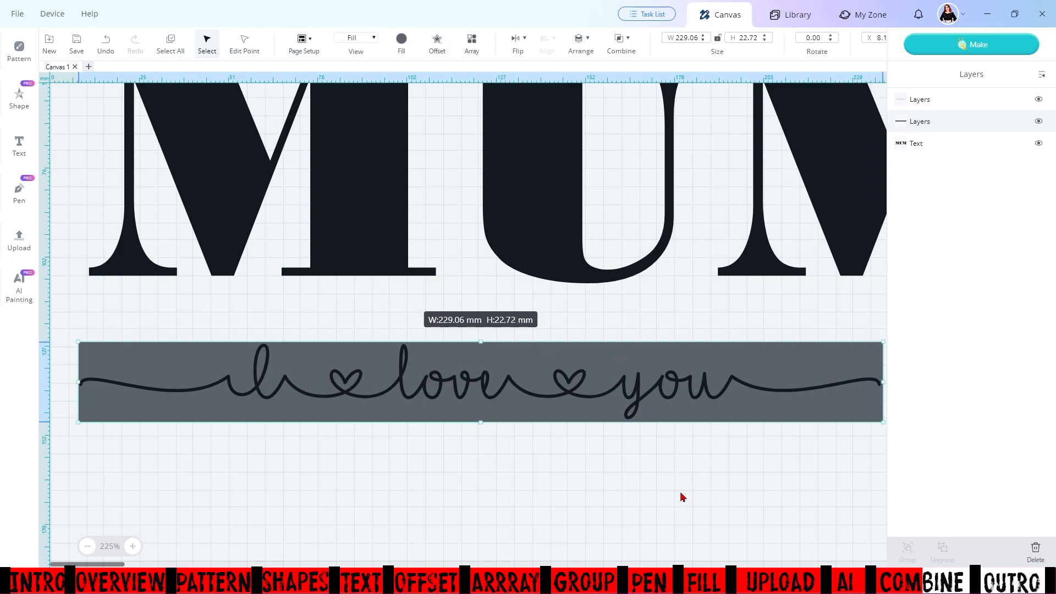
Widen the "I love you" script to about 286 mm so it spans the full width of MUM
click(89, 548)
click(89, 548)
scroll(351, 436, up, 3)
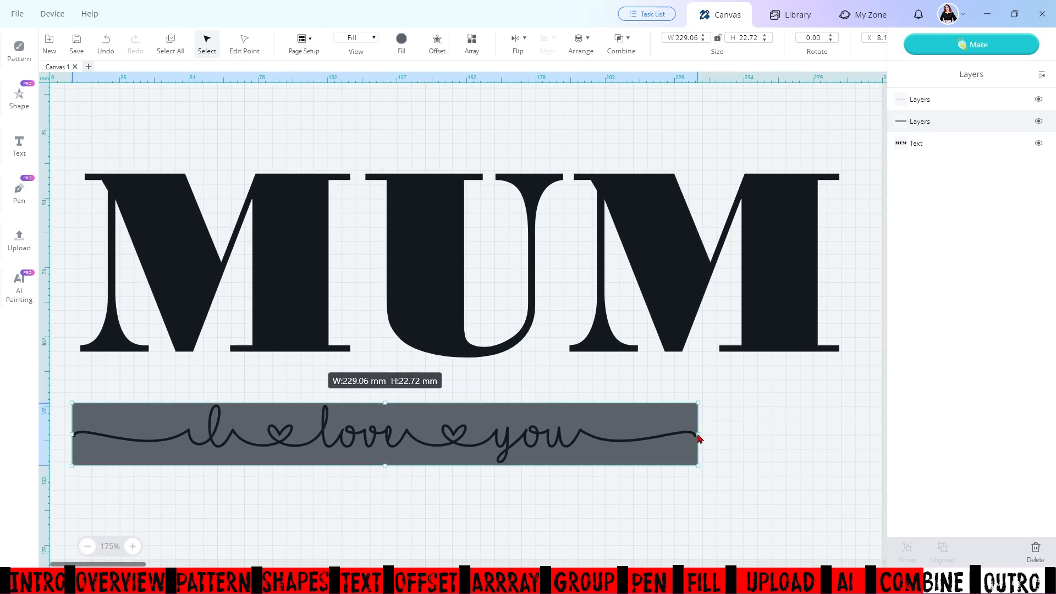
click(745, 456)
click(639, 465)
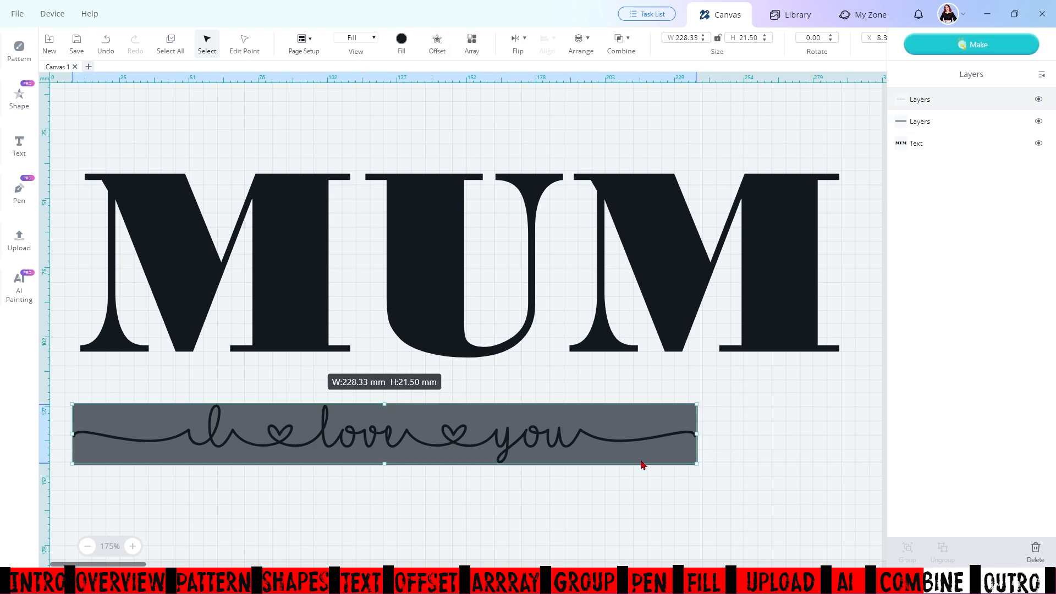
drag(697, 434, 849, 441)
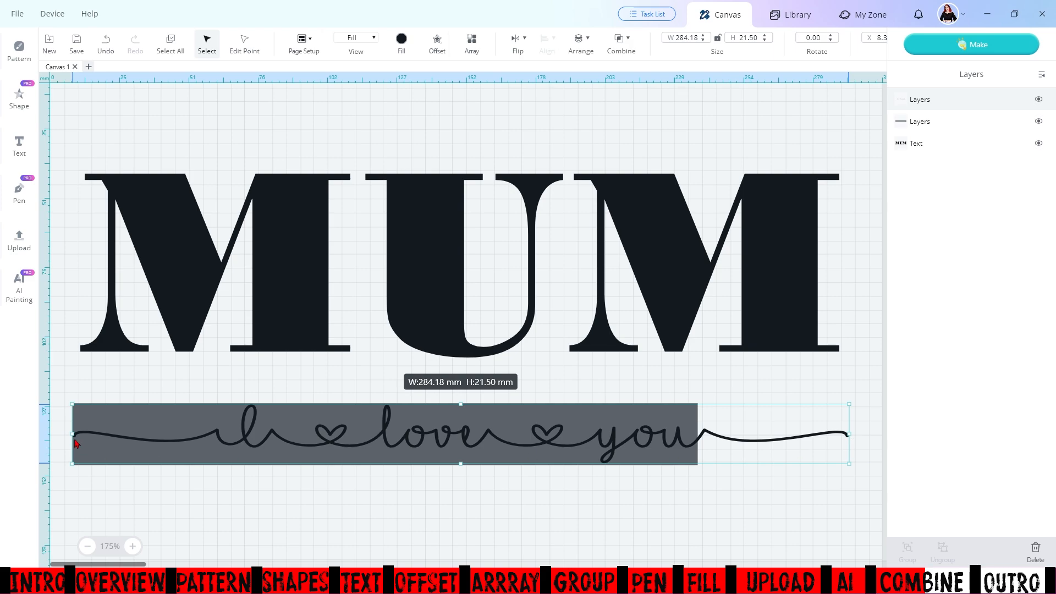
drag(73, 436, 67, 436)
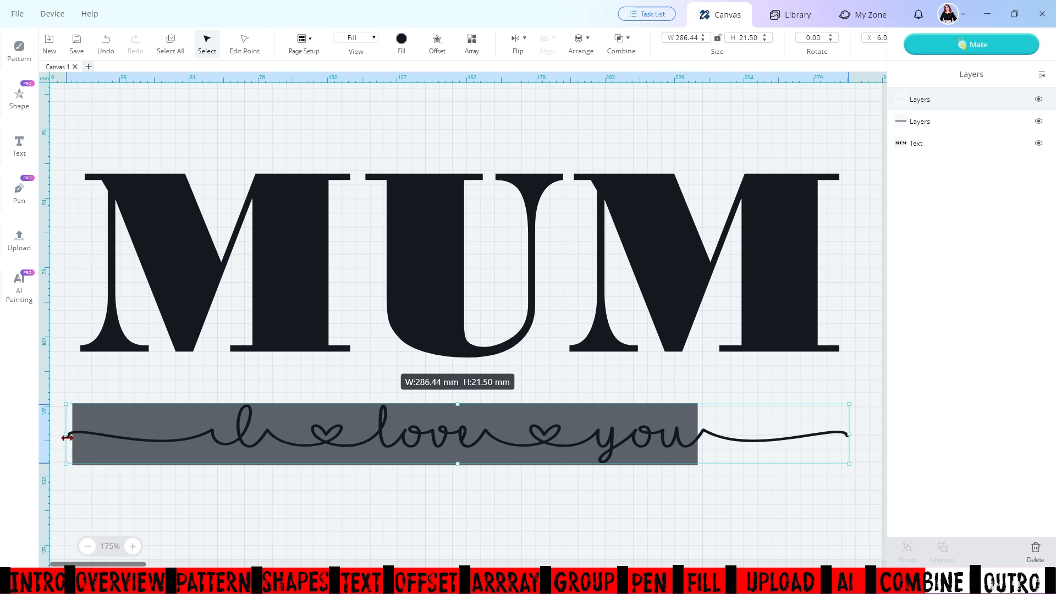
click(651, 517)
Widen the rectangle behind the script at both ends to about 289 mm, covering the whole phrase
click(935, 122)
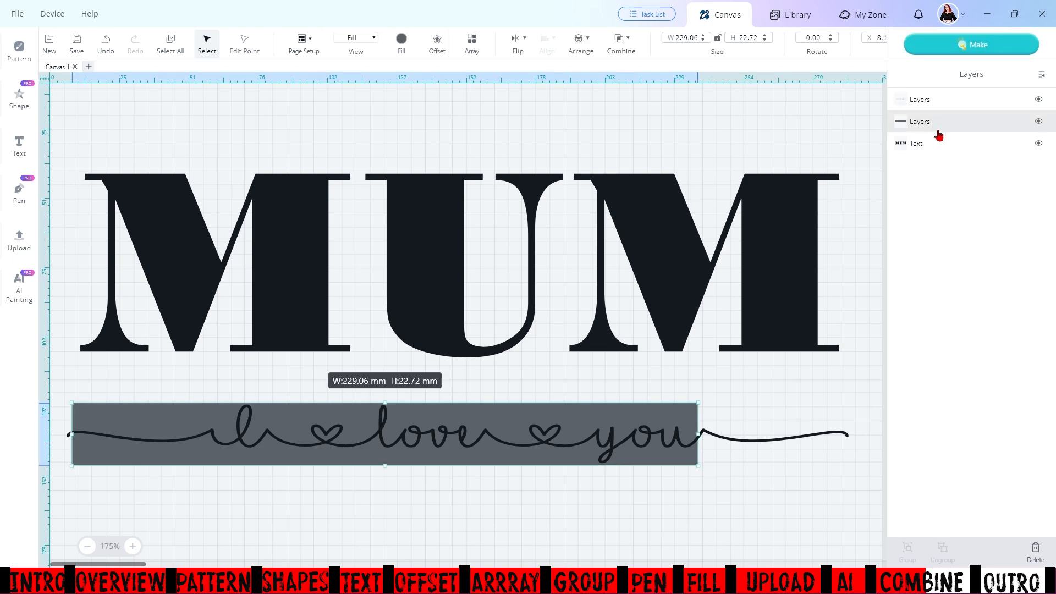
drag(699, 437, 852, 435)
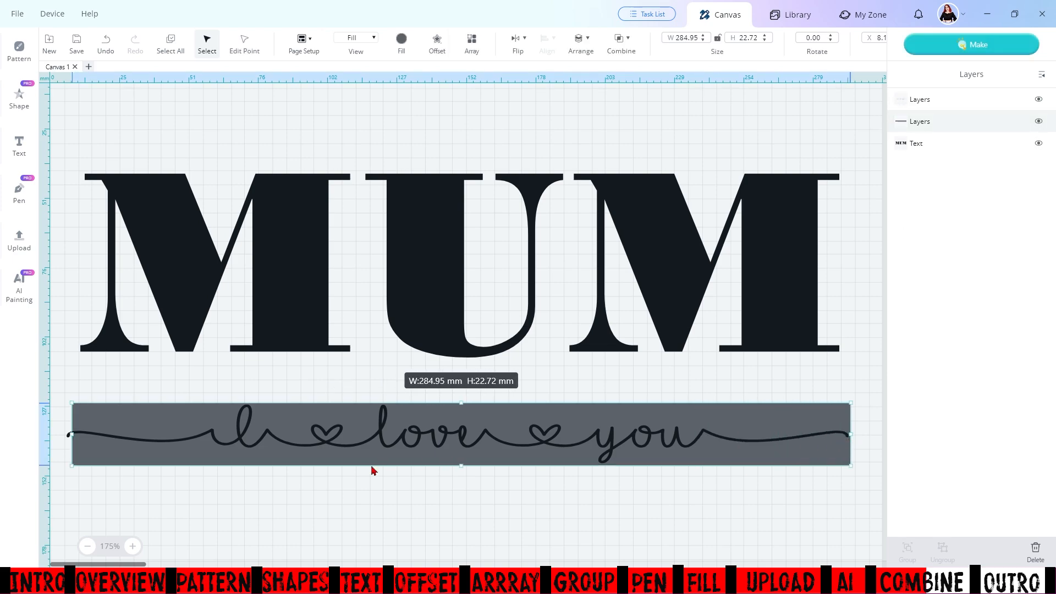
drag(70, 436, 60, 435)
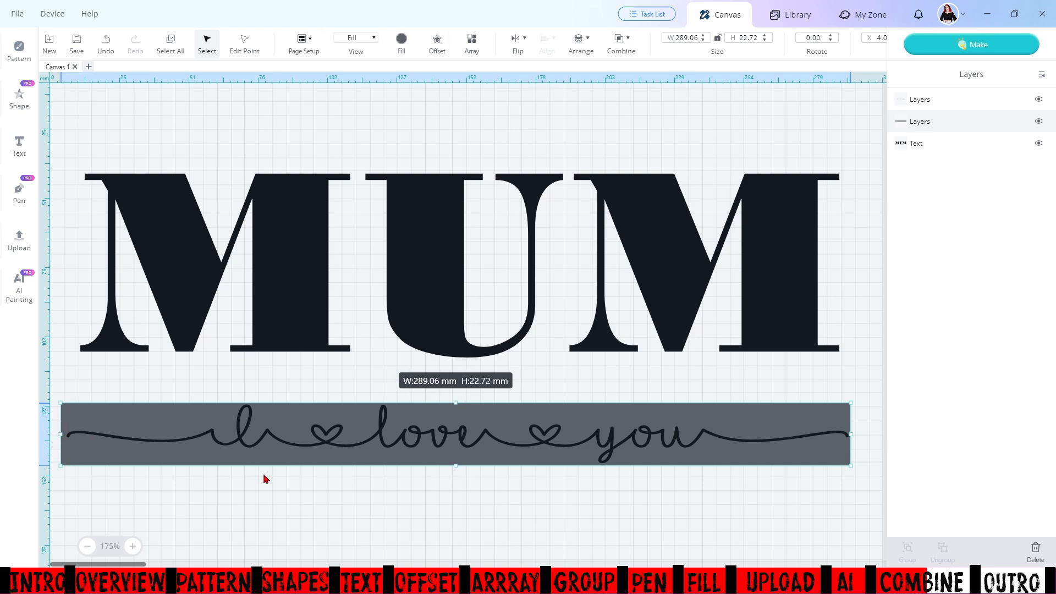
click(769, 506)
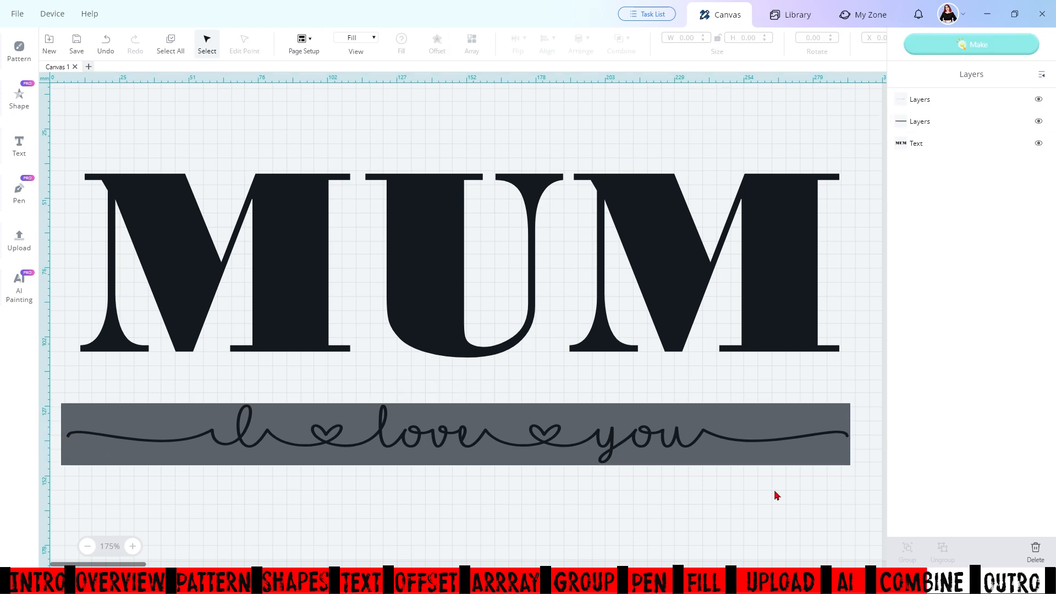
Move the rectangle across the middle of MUM and centre the two on each other horizontally and vertically
click(936, 127)
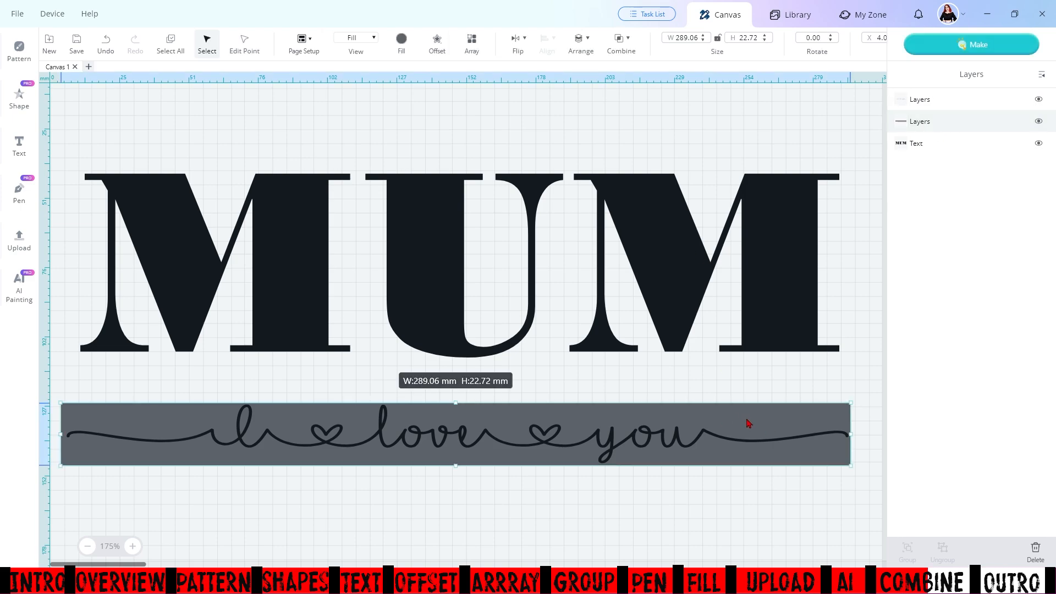
drag(748, 424, 745, 250)
drag(880, 359, 757, 253)
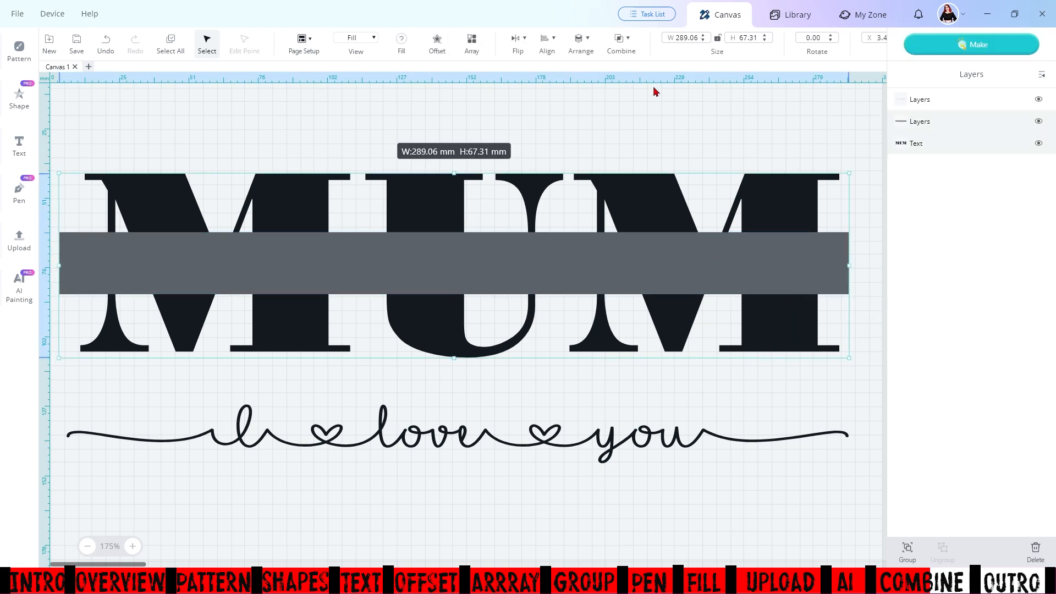
click(756, 146)
drag(686, 118, 797, 325)
click(548, 49)
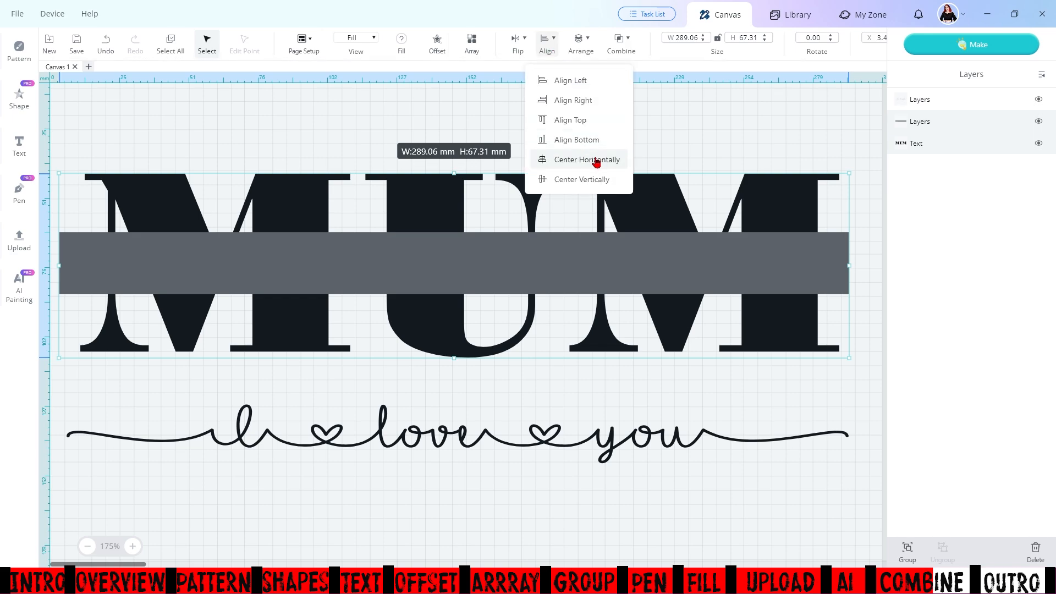
click(597, 161)
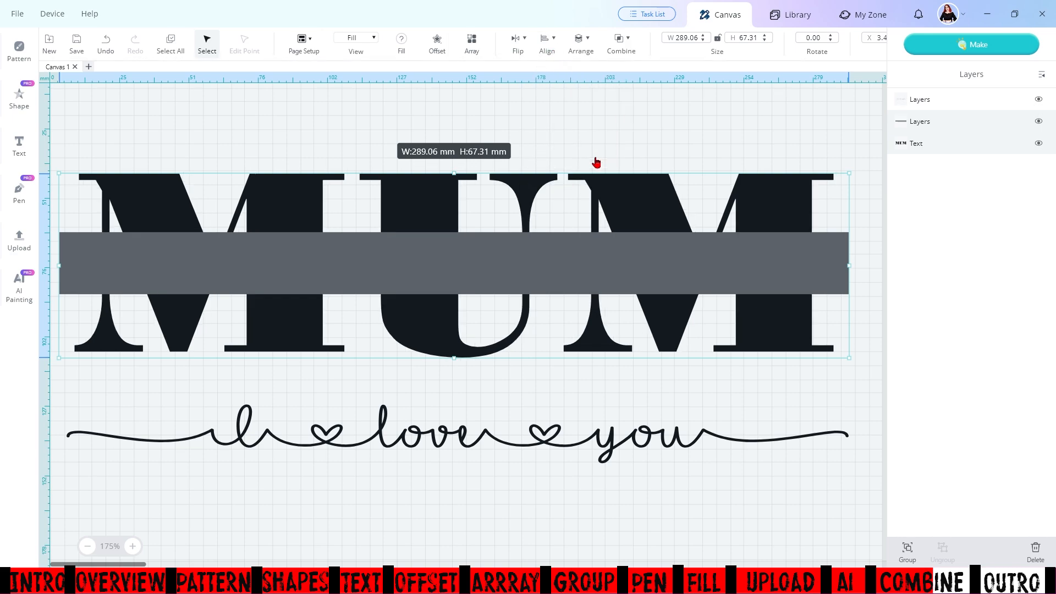
click(548, 44)
click(606, 182)
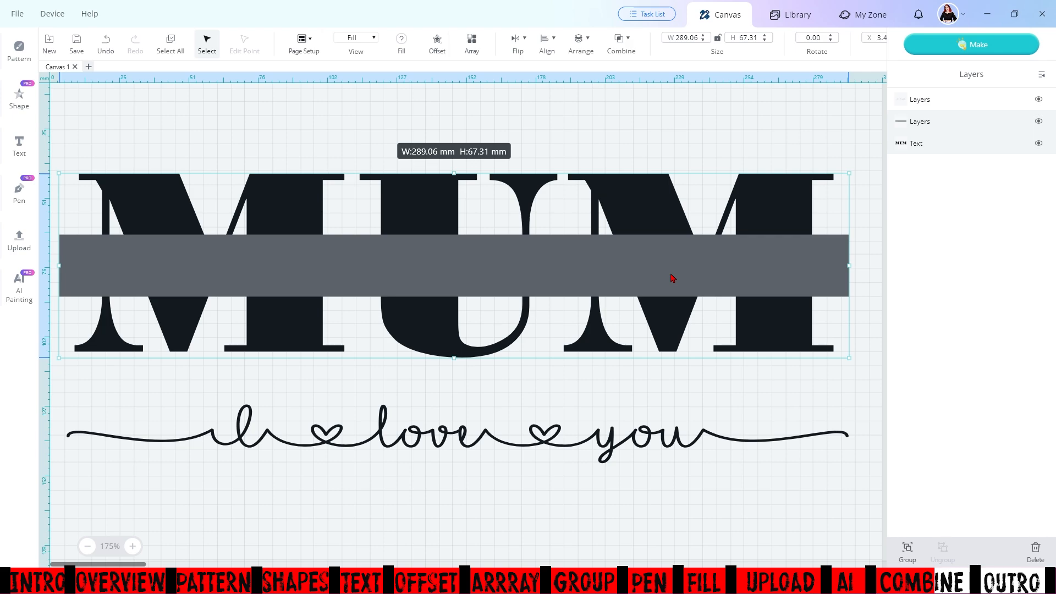
Slice the MUM text with the overlapping rectangle and deselect the resulting pieces
click(620, 42)
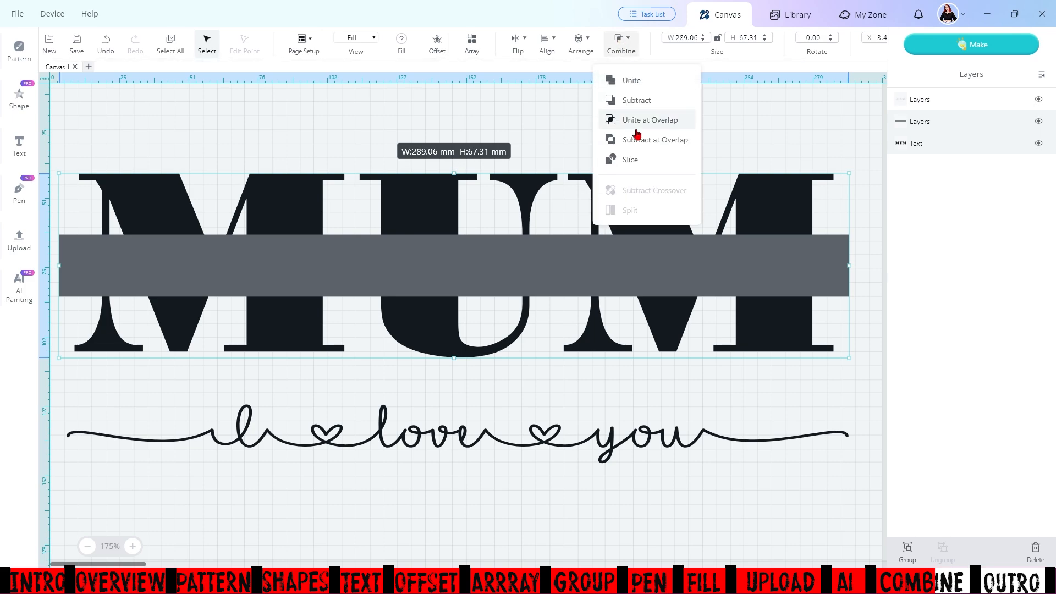
click(630, 159)
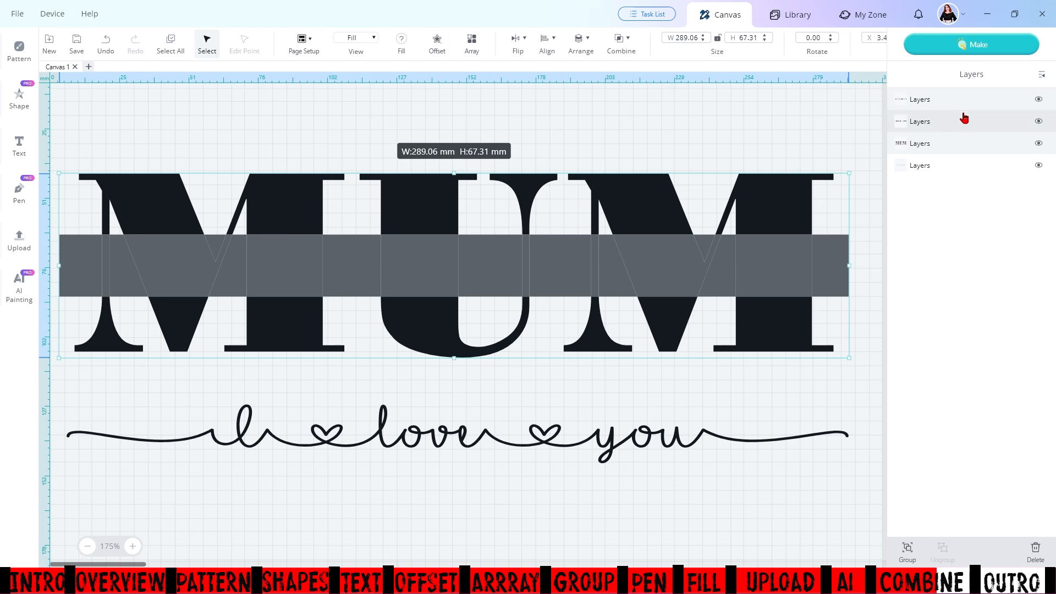
click(674, 142)
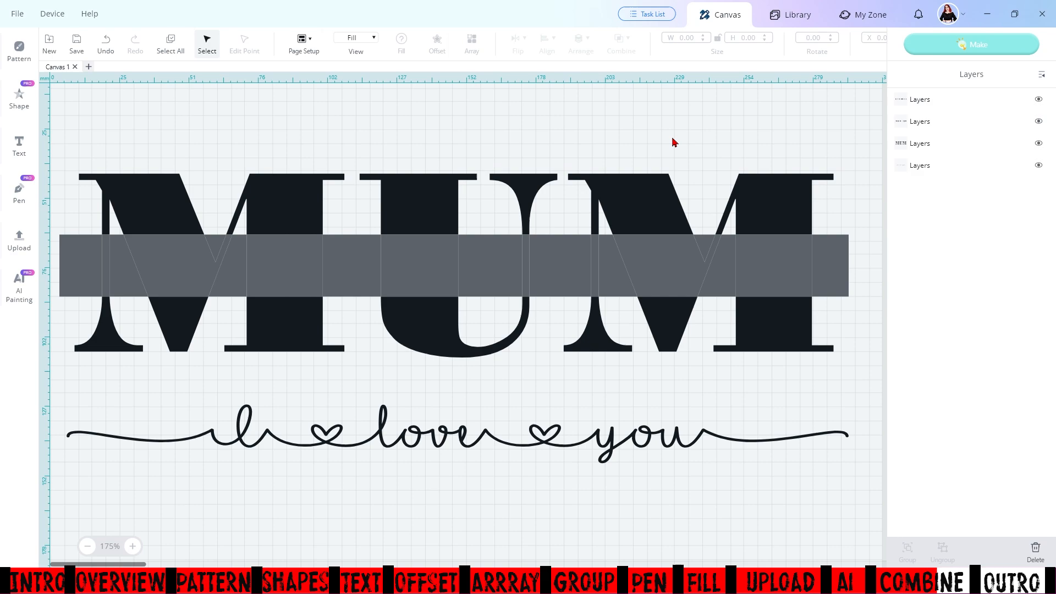
Delete the leftover rectangle and the sliced middle band of the letters, leaving a gap through MUM
click(830, 282)
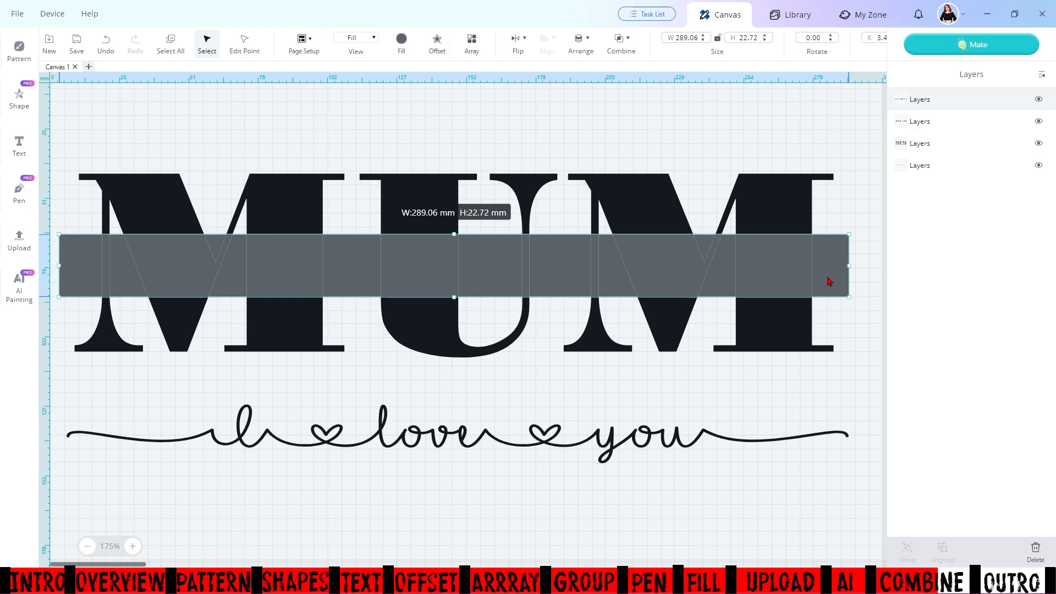
key(Delete)
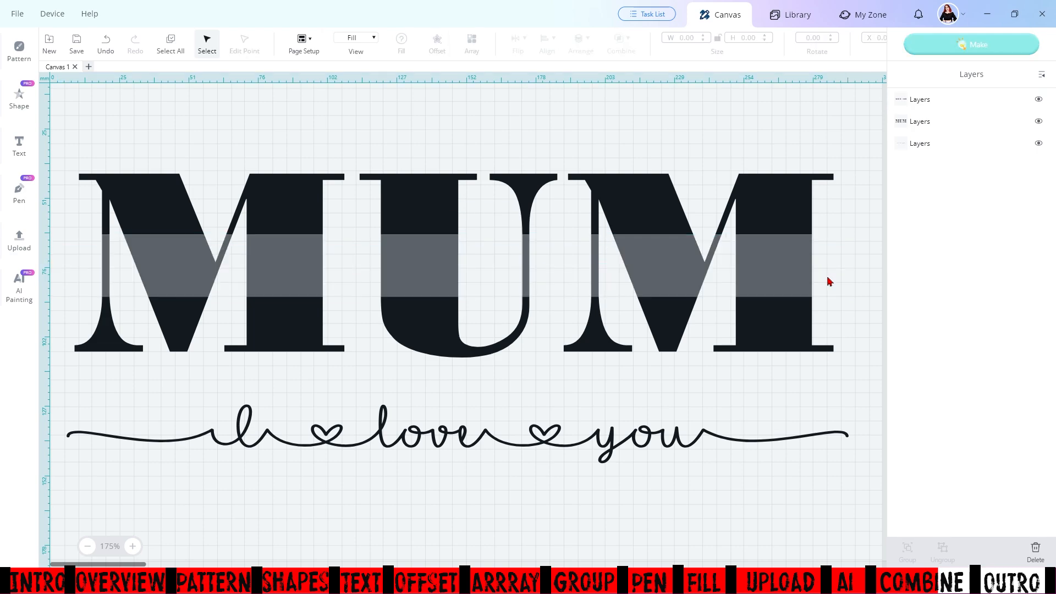
click(767, 270)
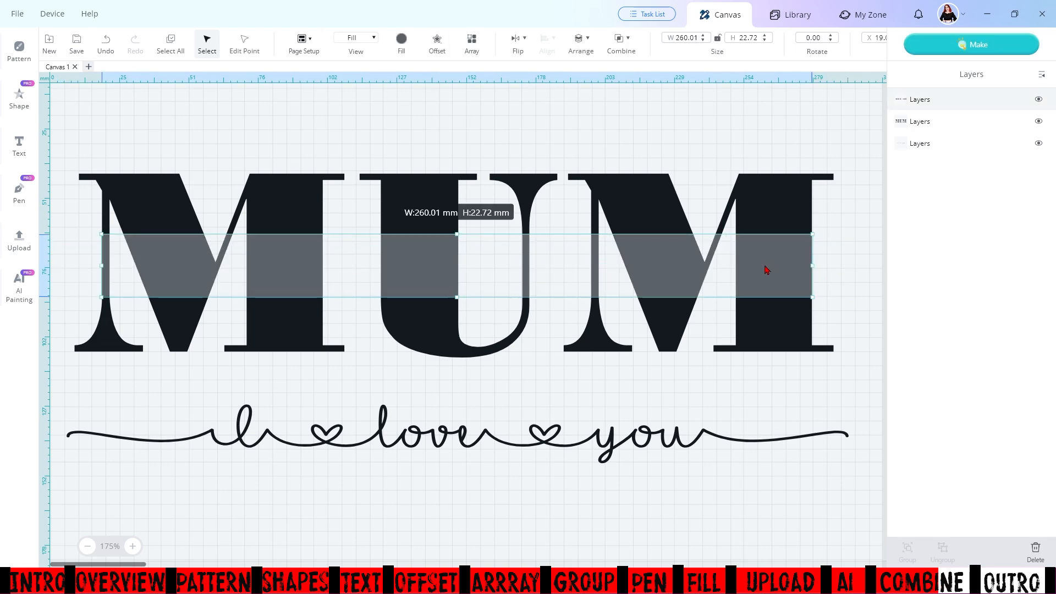
key(Delete)
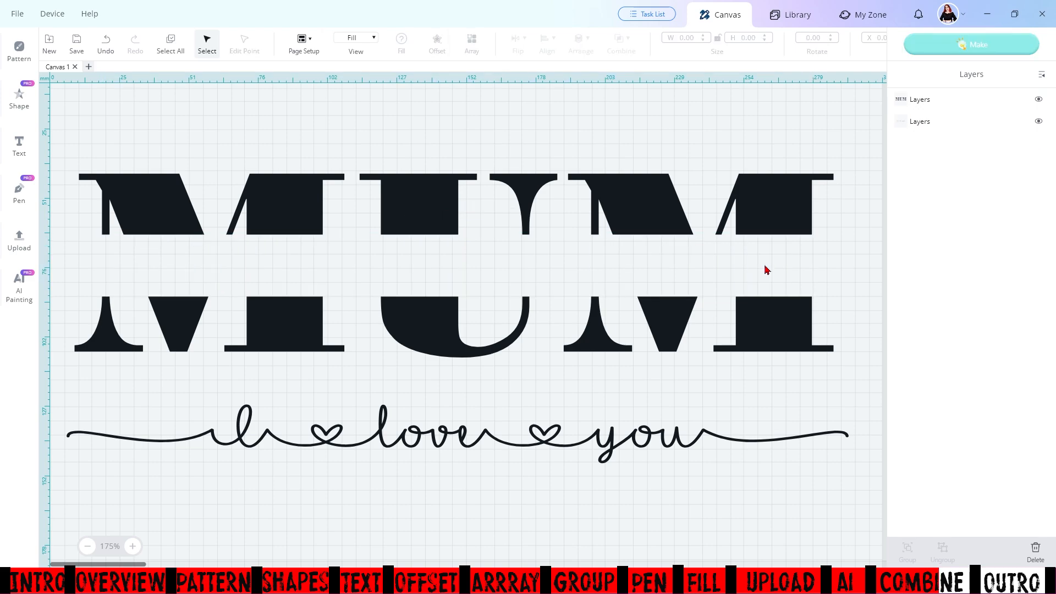
Shift the sliced MUM letters slightly and move the "I love you" script farther below them
mouse_move(750, 319)
mouse_down()
mouse_move(761, 330)
mouse_move(767, 304)
mouse_move(760, 342)
mouse_move(766, 333)
mouse_up()
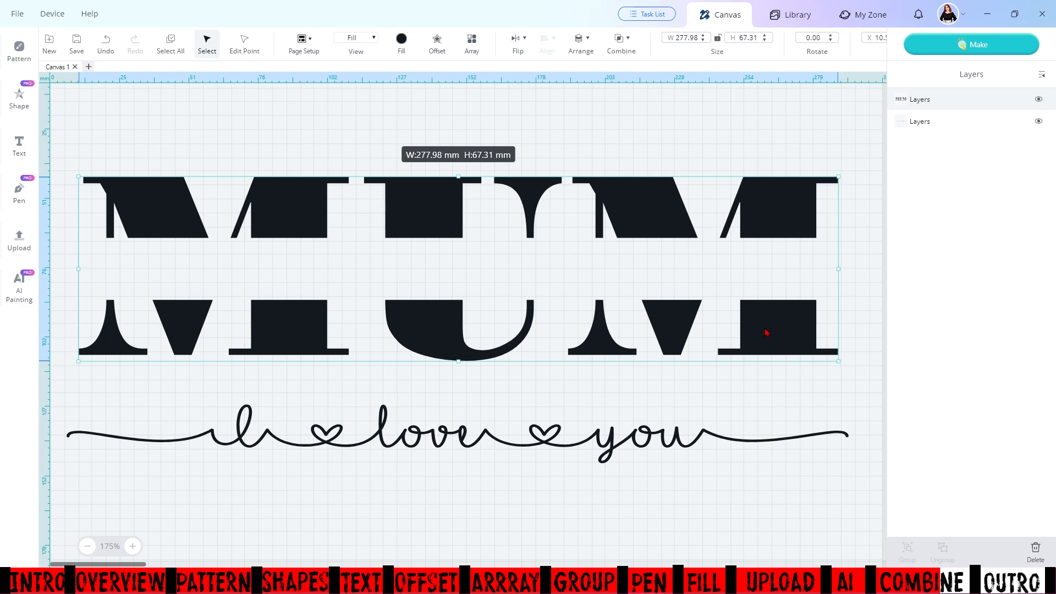
drag(681, 439, 683, 479)
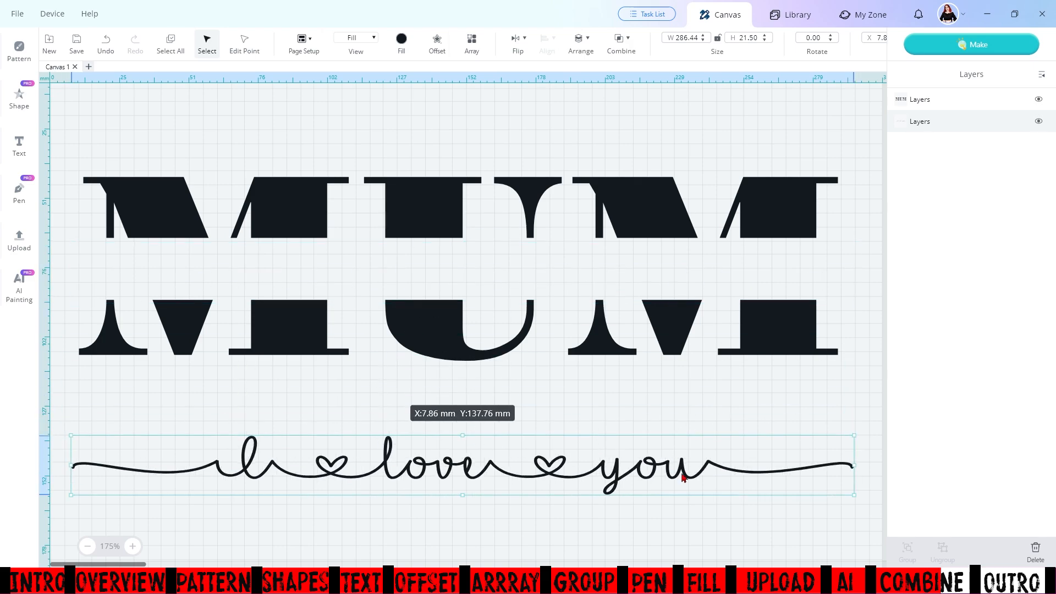
click(736, 394)
Split the sliced MUM letters into separate pieces
click(736, 316)
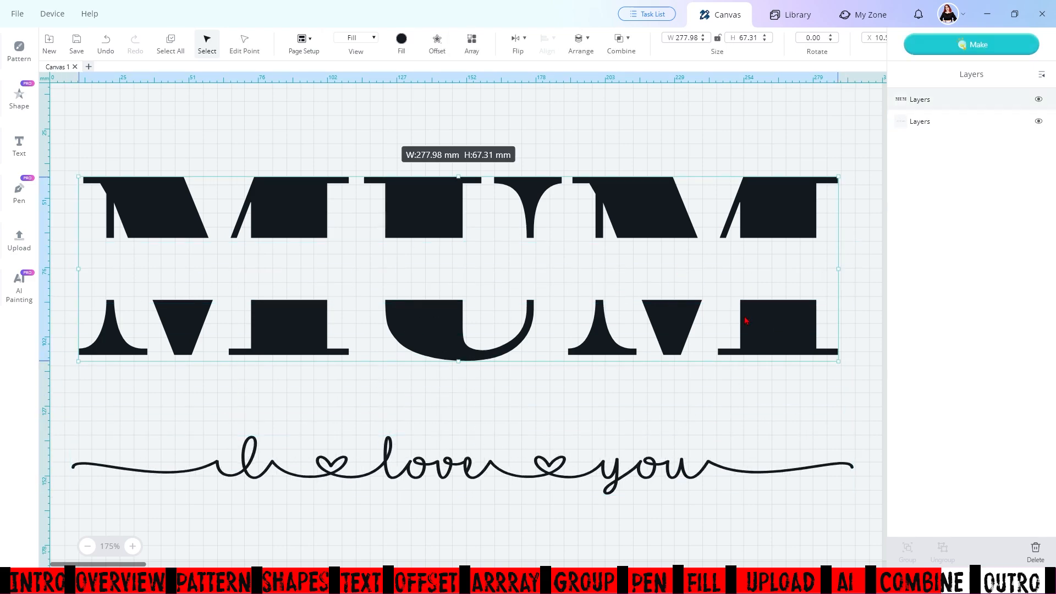
click(621, 40)
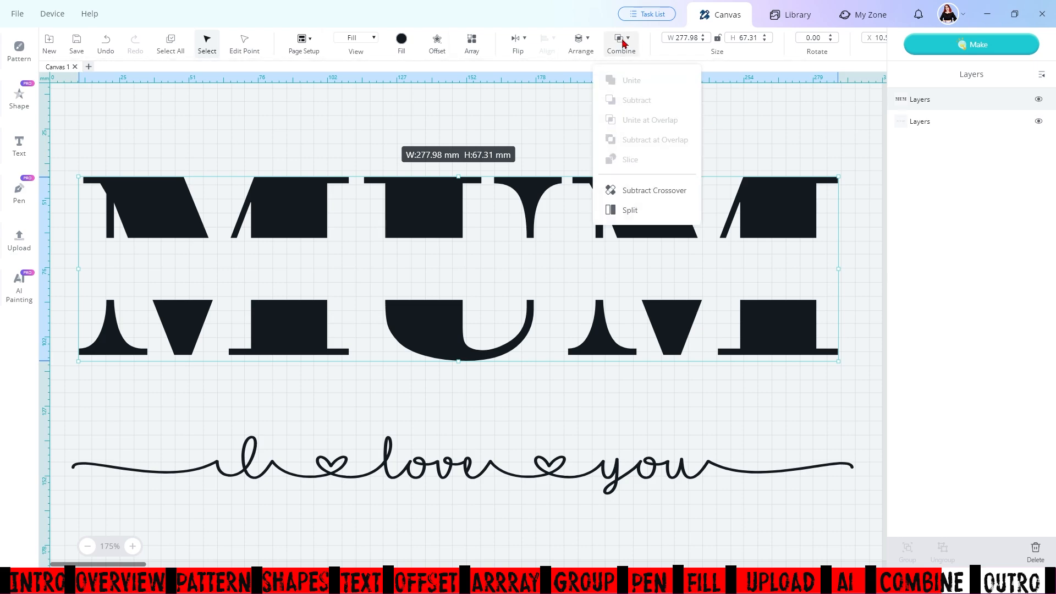
click(650, 212)
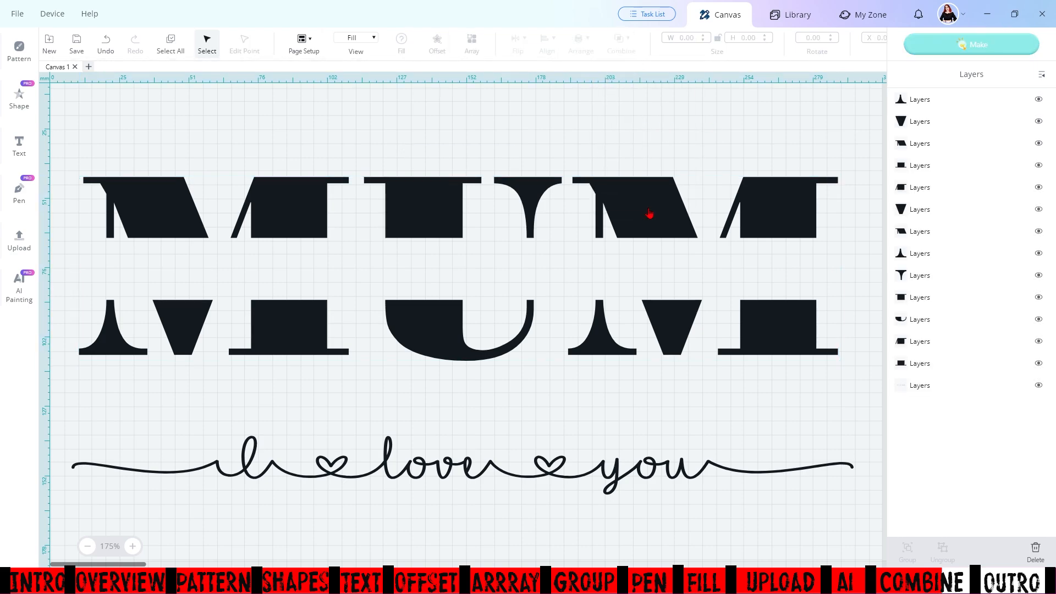
Select the lower letter pieces one at a time to check how MUM has been split
click(776, 340)
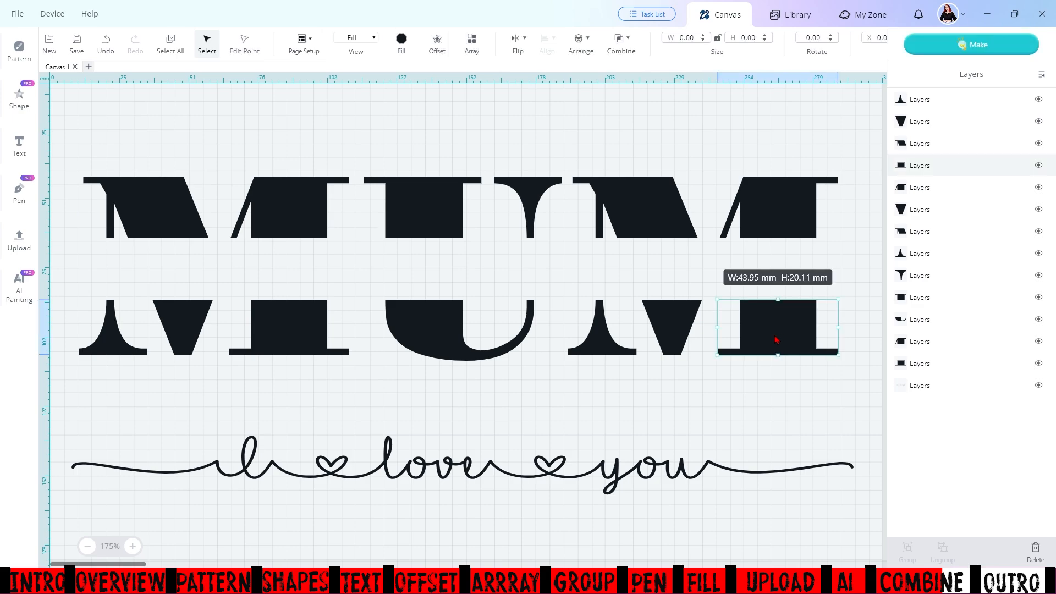
click(656, 334)
click(601, 337)
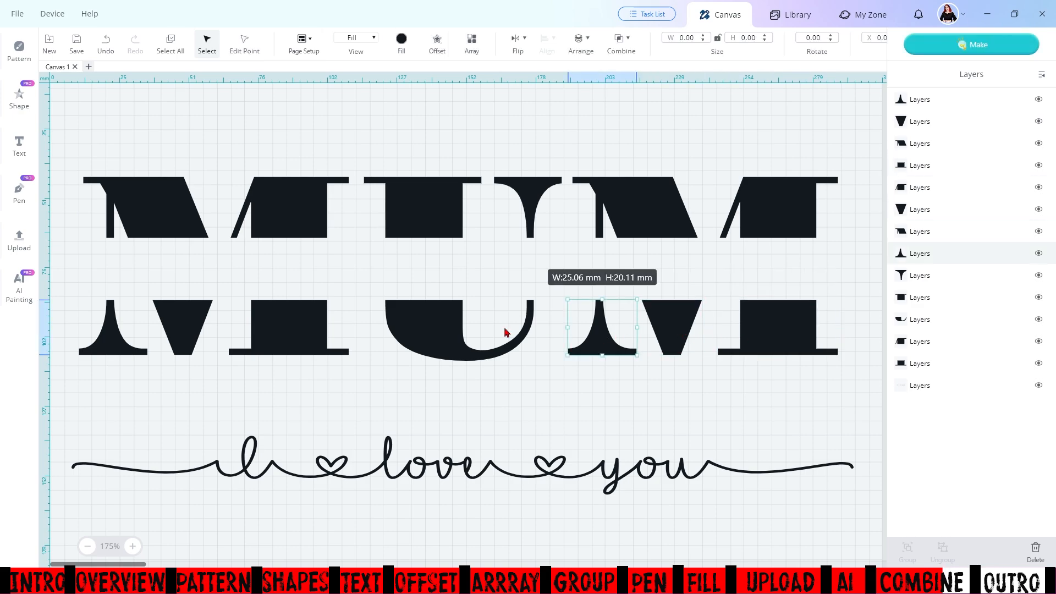
click(450, 339)
click(303, 327)
click(192, 318)
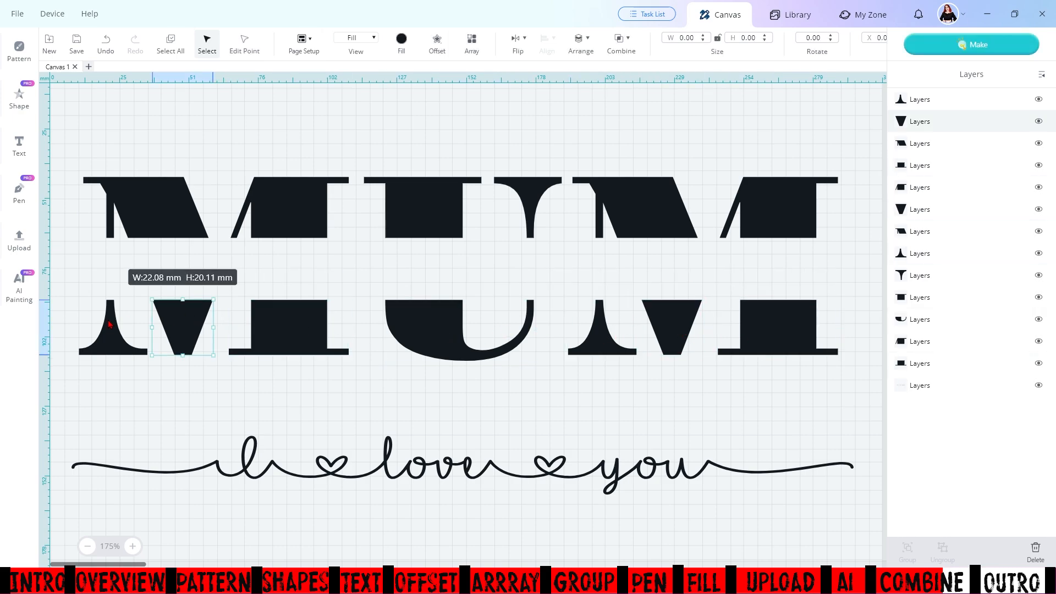
click(110, 324)
Unite all the lower-half letter pieces of MUM into one layer
drag(867, 396, 79, 321)
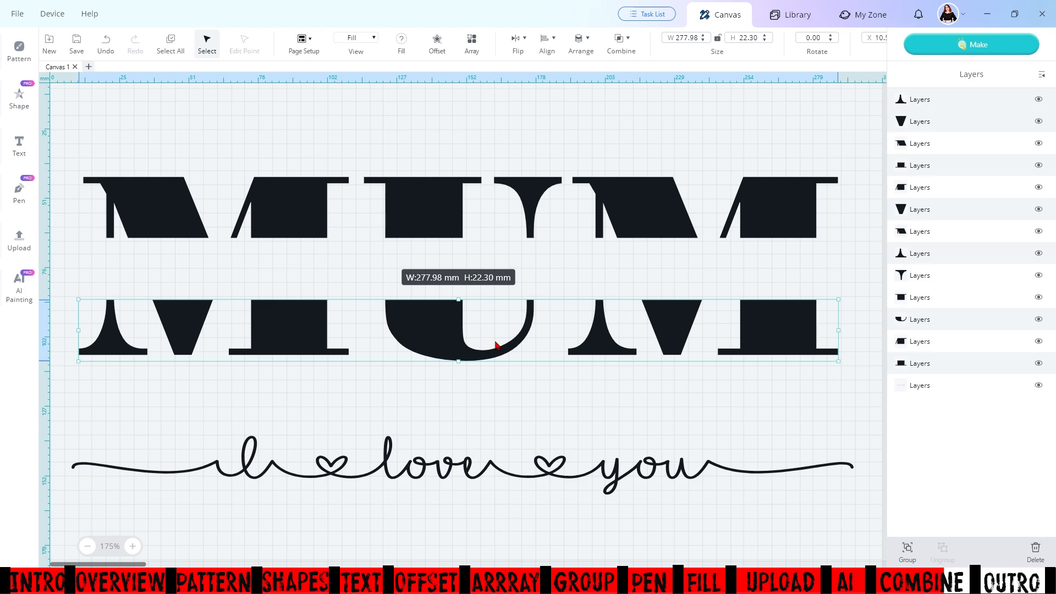
click(624, 41)
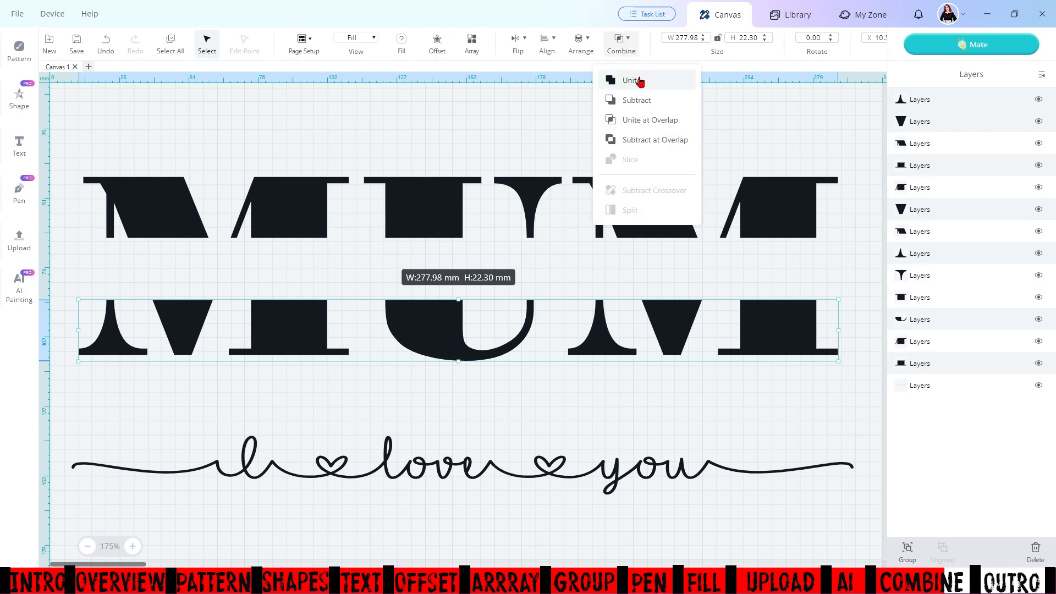
click(640, 82)
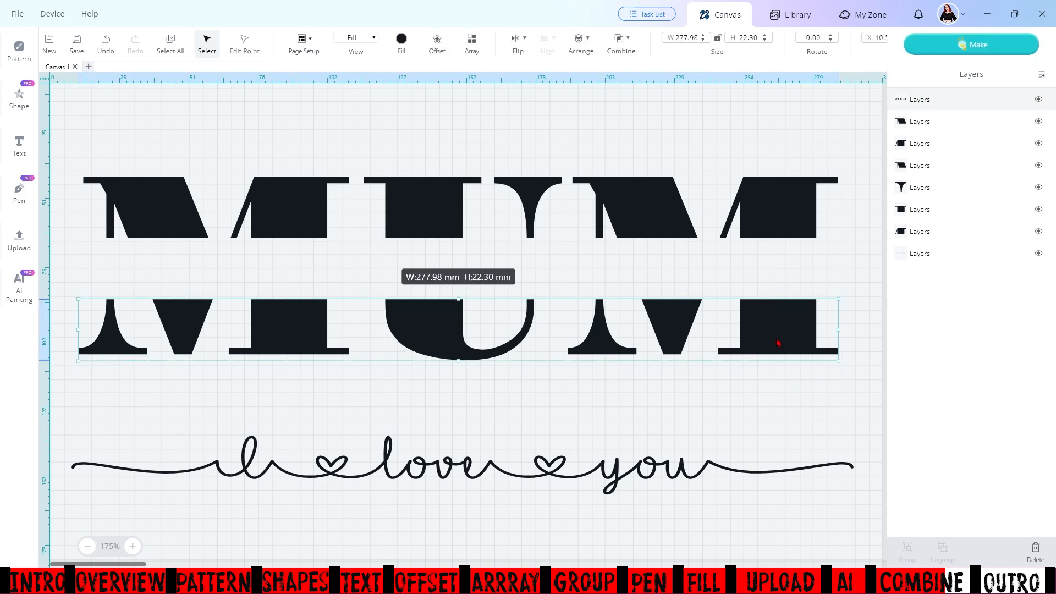
Unite all the upper-half letter pieces of MUM into one layer
drag(831, 123, 80, 208)
click(622, 41)
click(639, 81)
click(825, 145)
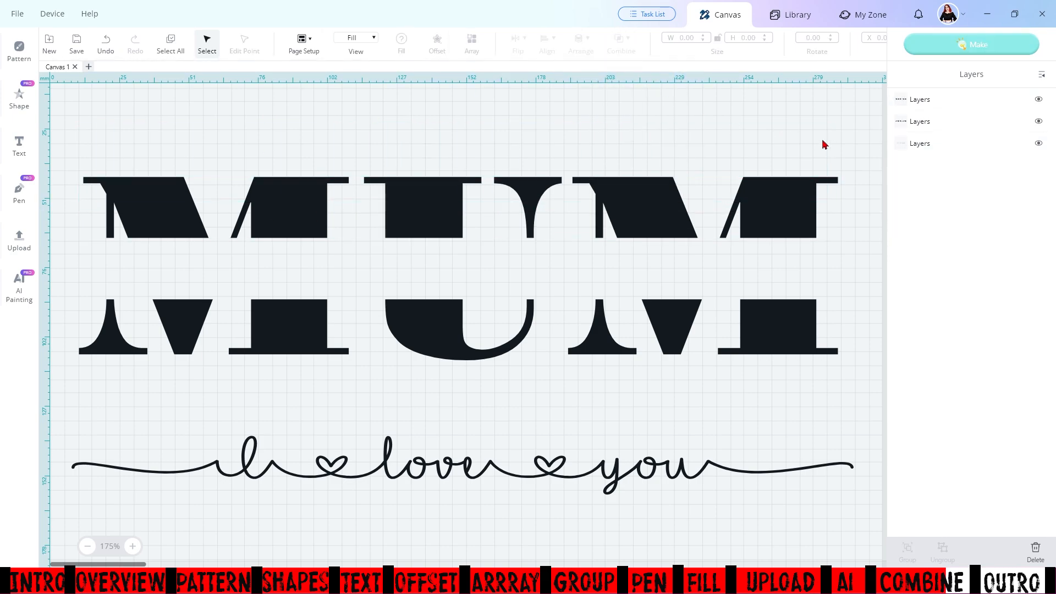
Draw a thin rectangle about 273 by 2 mm along the cut edge of MUM's upper half
click(20, 48)
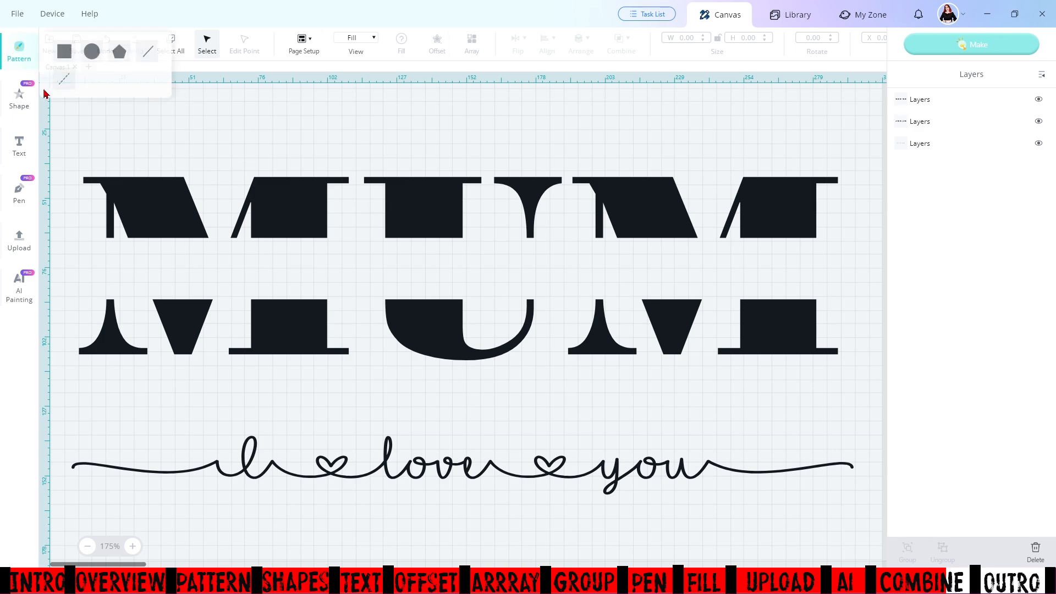
click(64, 51)
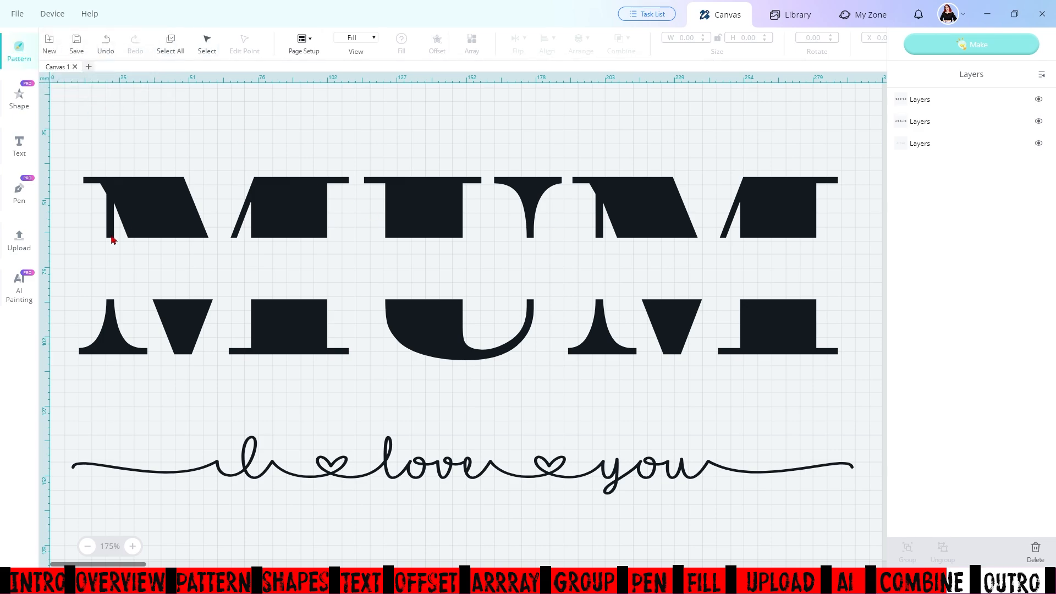
mouse_move(92, 237)
mouse_down()
mouse_move(676, 267)
mouse_move(840, 248)
mouse_up()
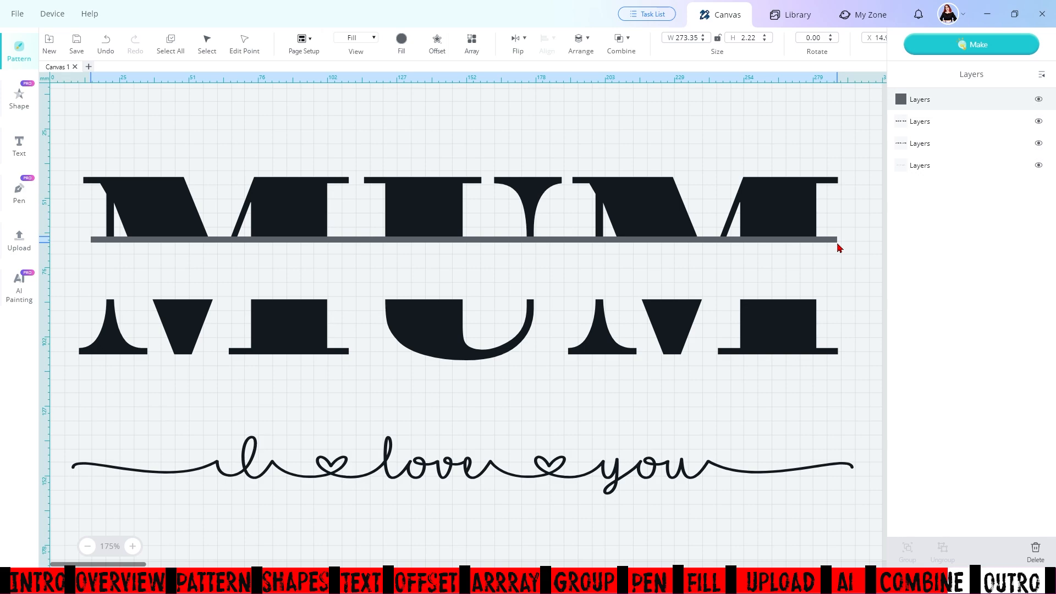
Extend the bar's left end to MUM's outer edge, making it about 275.6 mm wide
drag(839, 248, 840, 249)
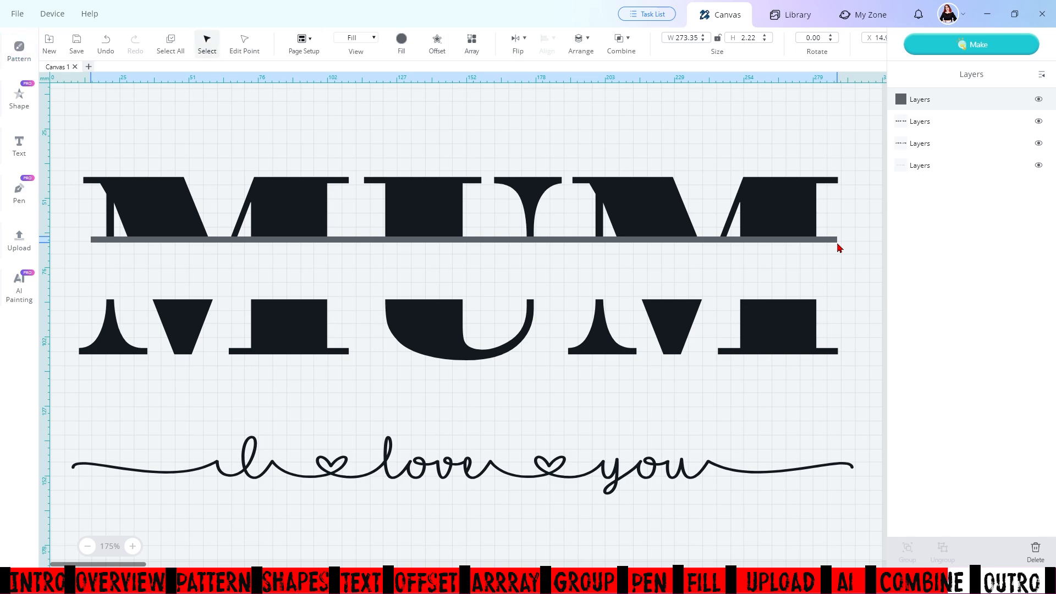
click(122, 240)
drag(90, 239, 85, 241)
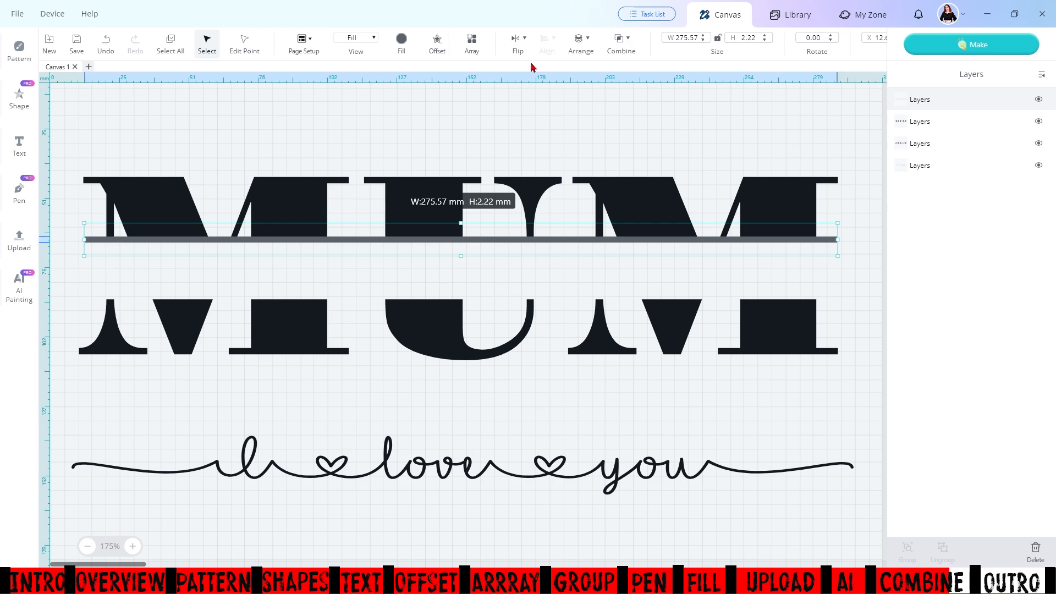
Center the bar and MUM's upper half horizontally on each other
drag(613, 136, 631, 261)
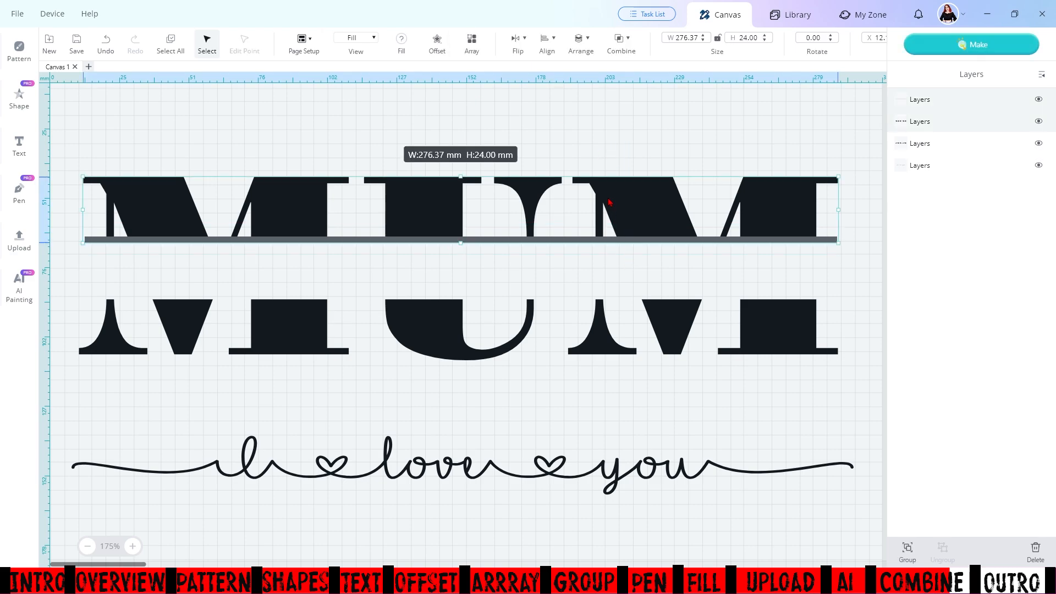
click(548, 43)
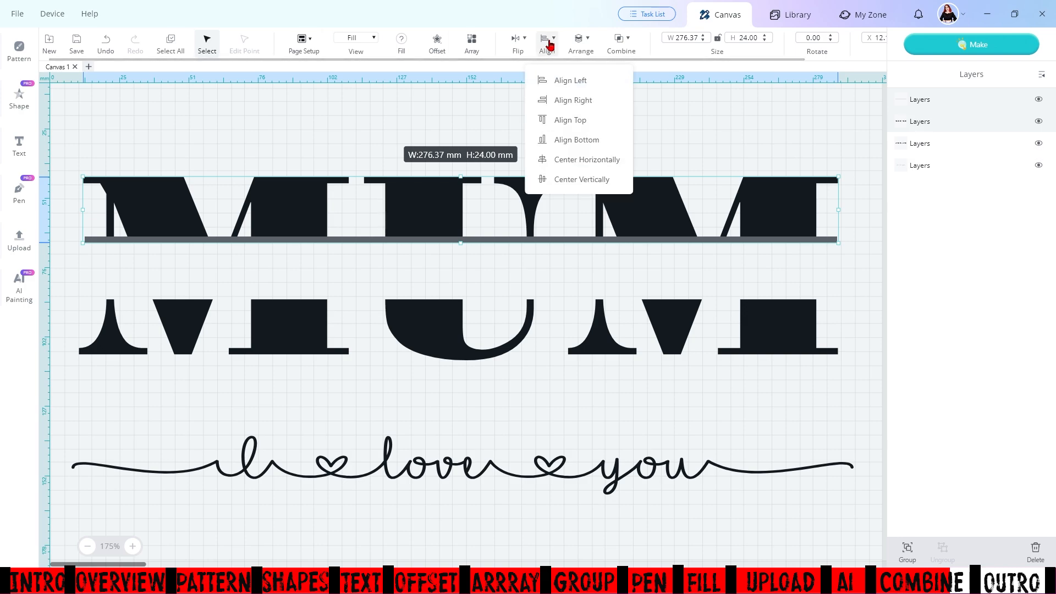
click(615, 164)
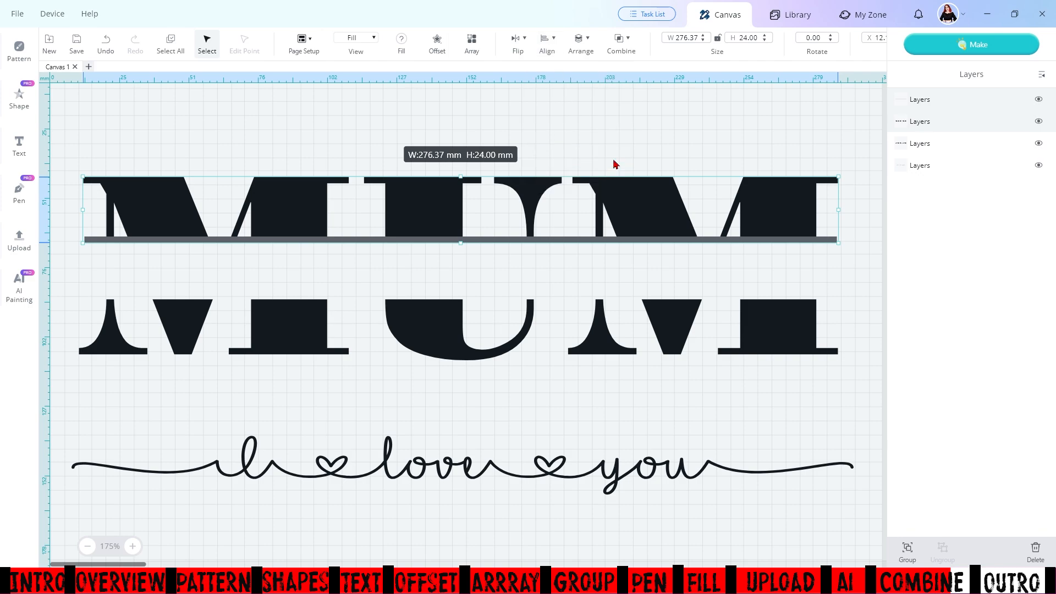
click(896, 309)
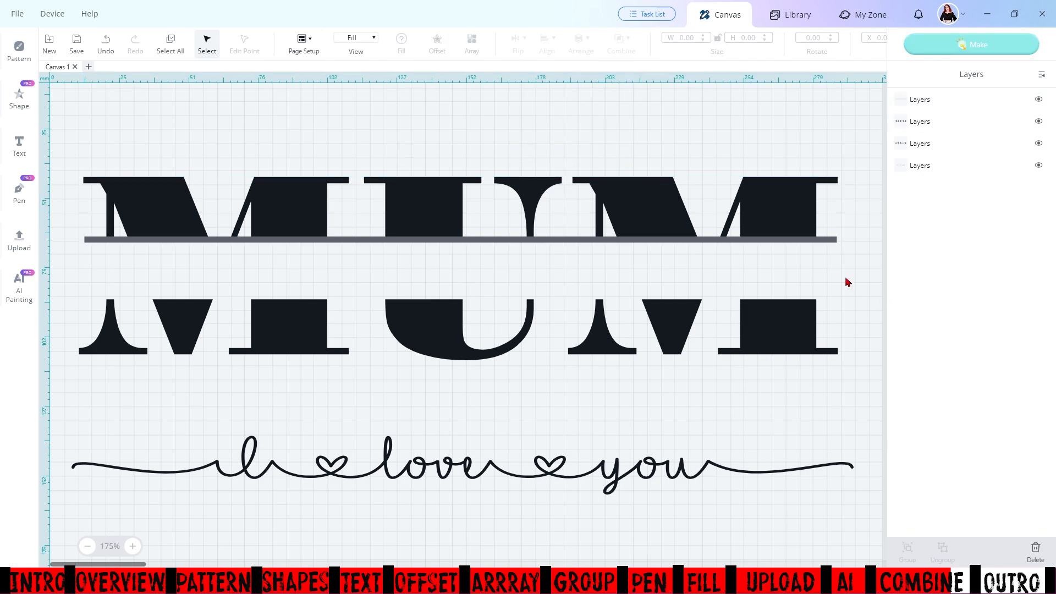
Stretch the bar's right end slightly to make it about 276 mm wide
click(828, 243)
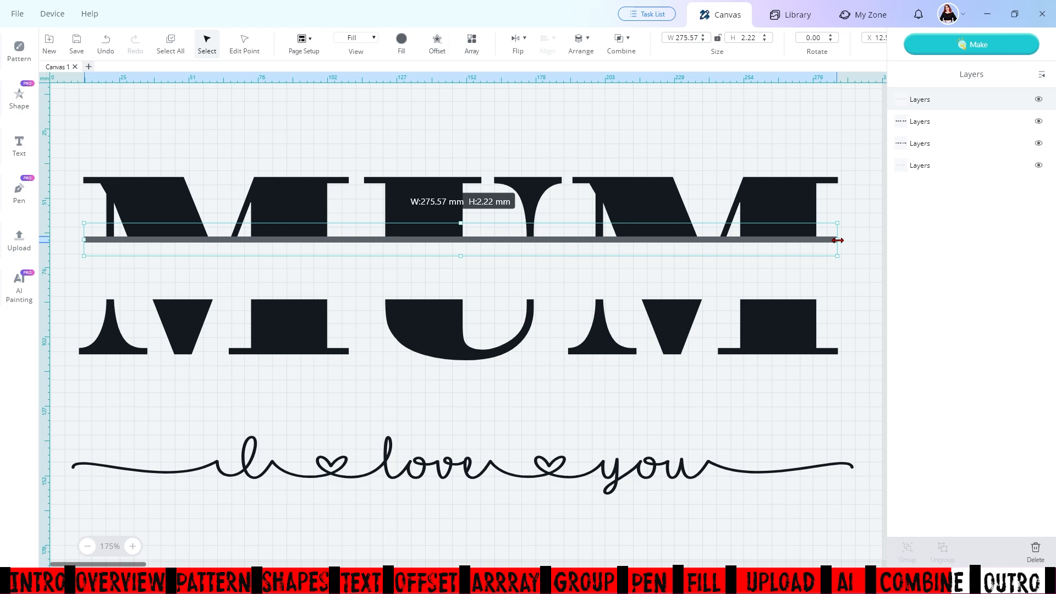
drag(837, 240, 839, 241)
click(861, 204)
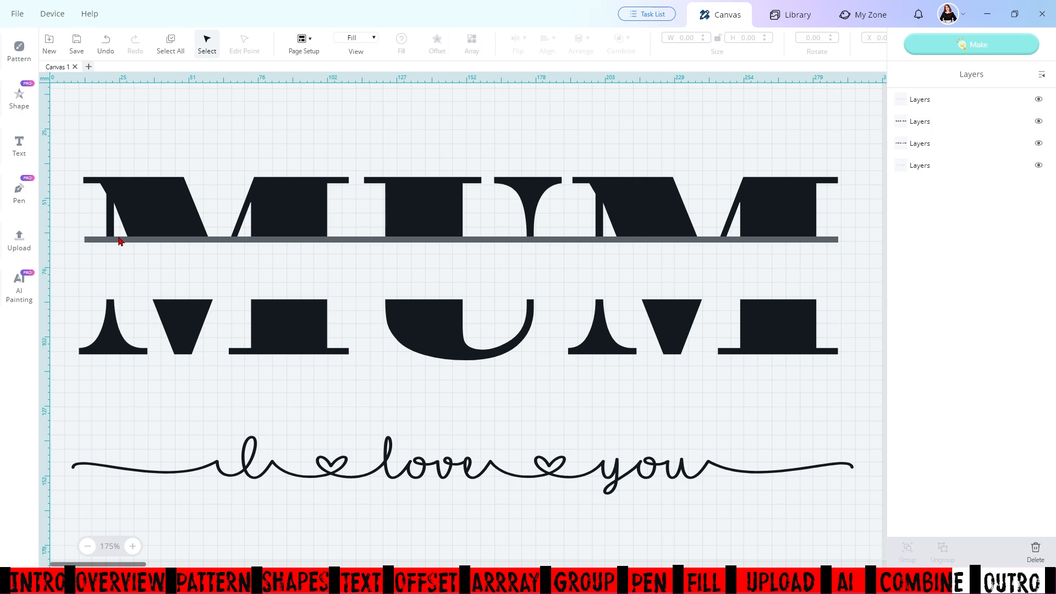
Duplicate the bar and place the copy along the upper cut edge of MUM's lower half
click(257, 240)
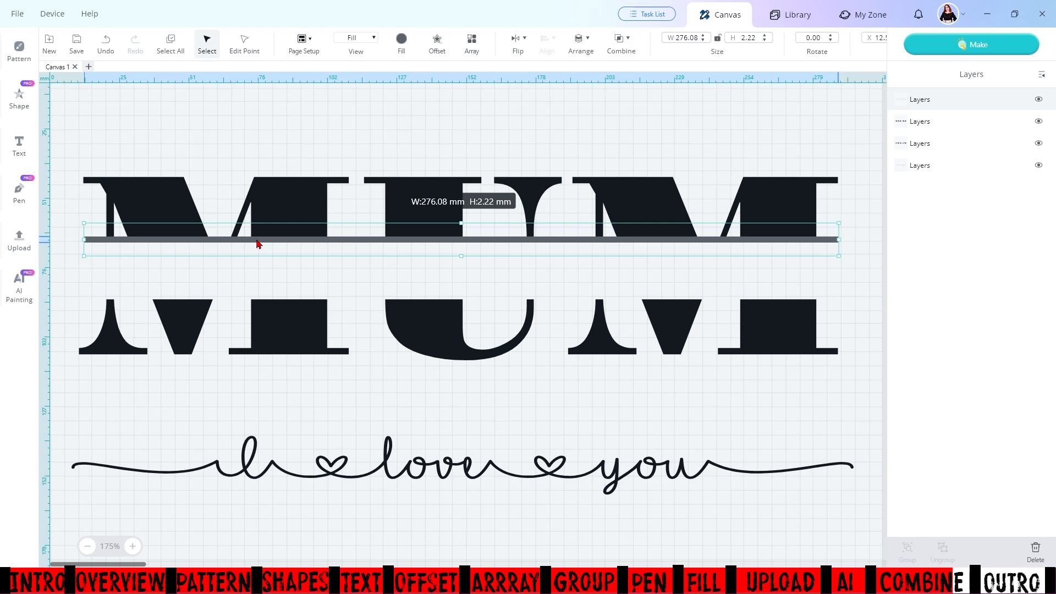
key(ctrl+v)
click(257, 243)
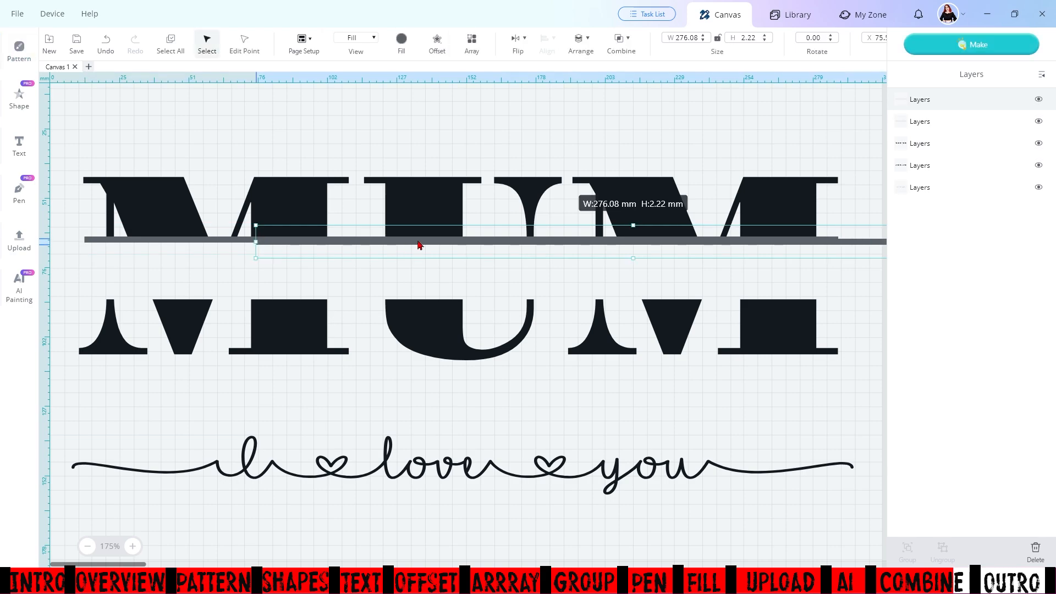
drag(418, 244, 246, 299)
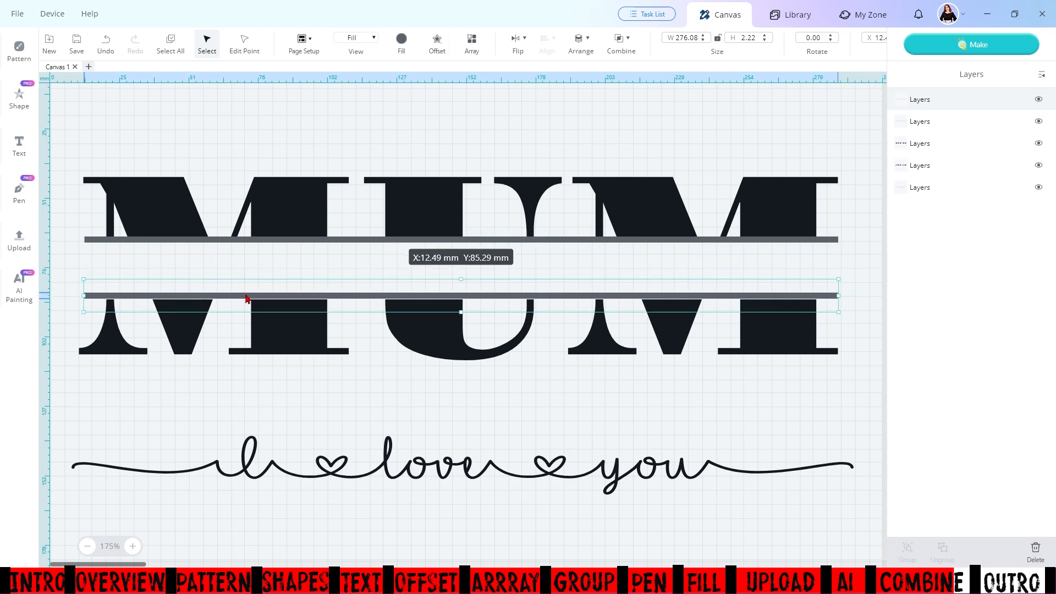
drag(246, 299, 246, 299)
Center the copied bar and MUM's lower half horizontally on each other
click(793, 410)
drag(847, 385, 740, 280)
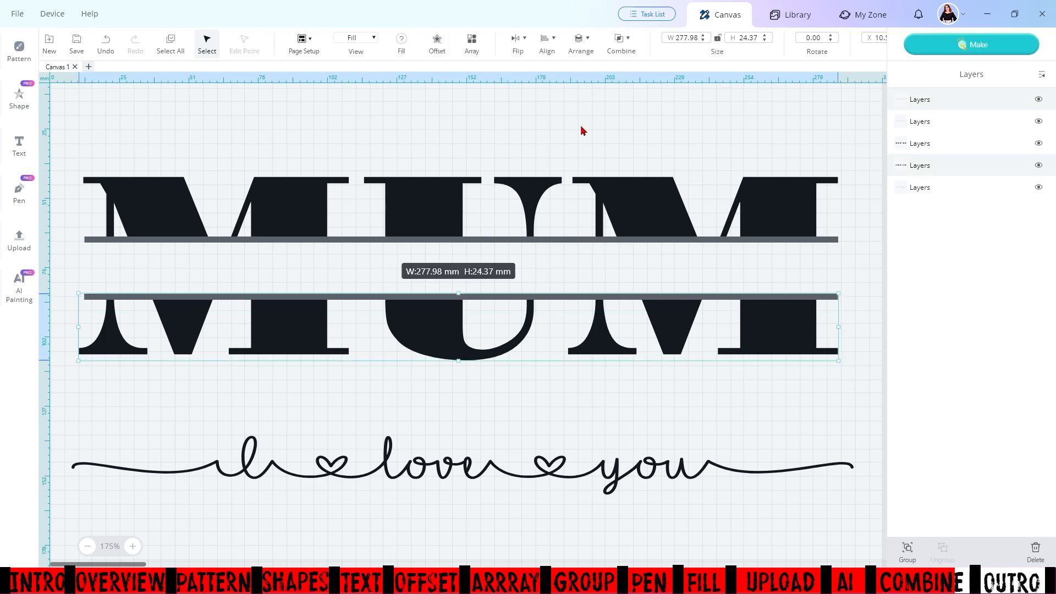
click(548, 42)
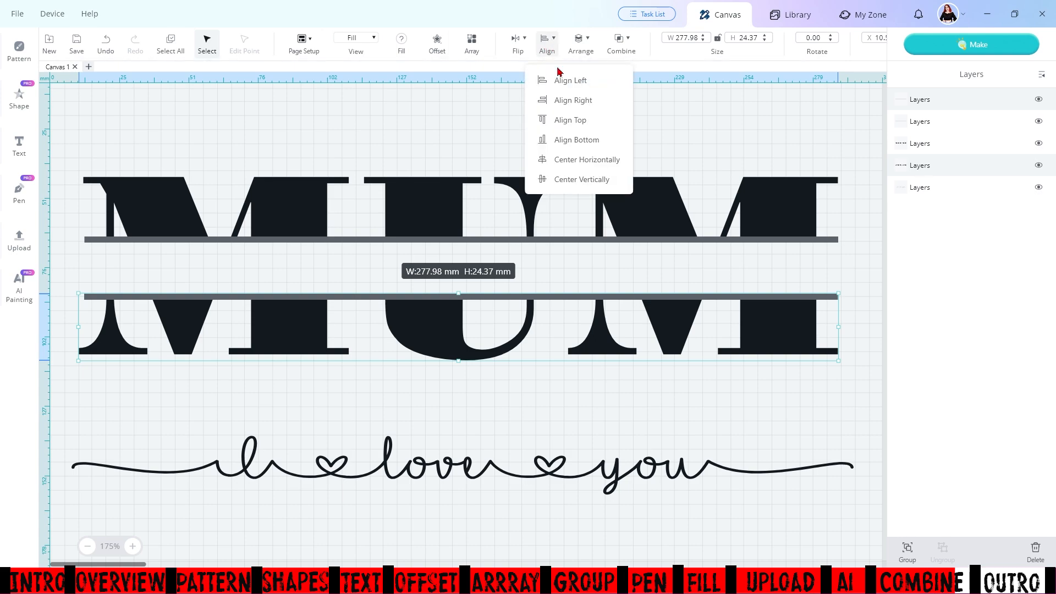
click(593, 161)
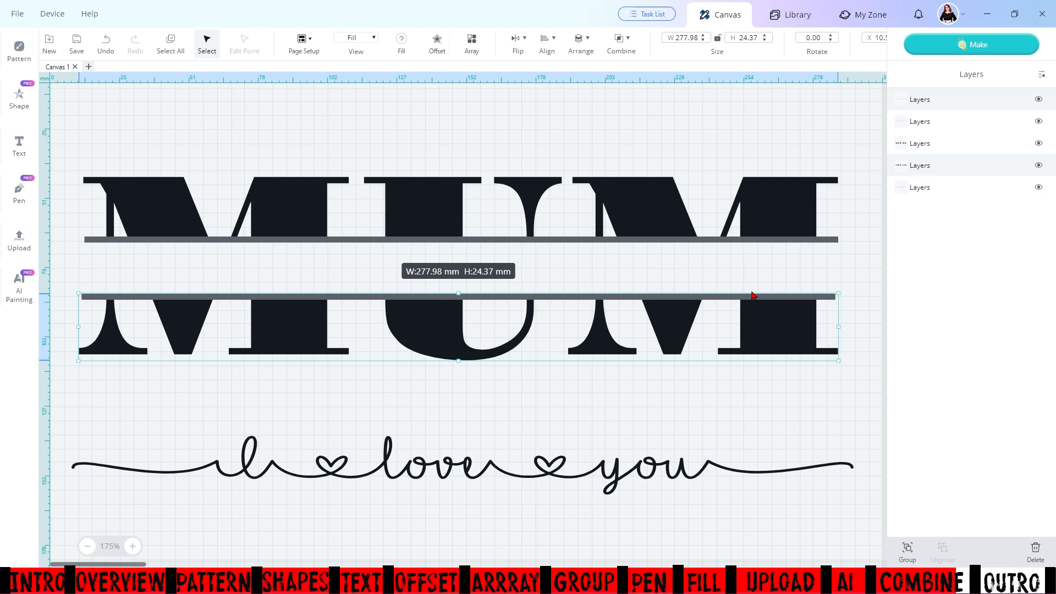
click(689, 287)
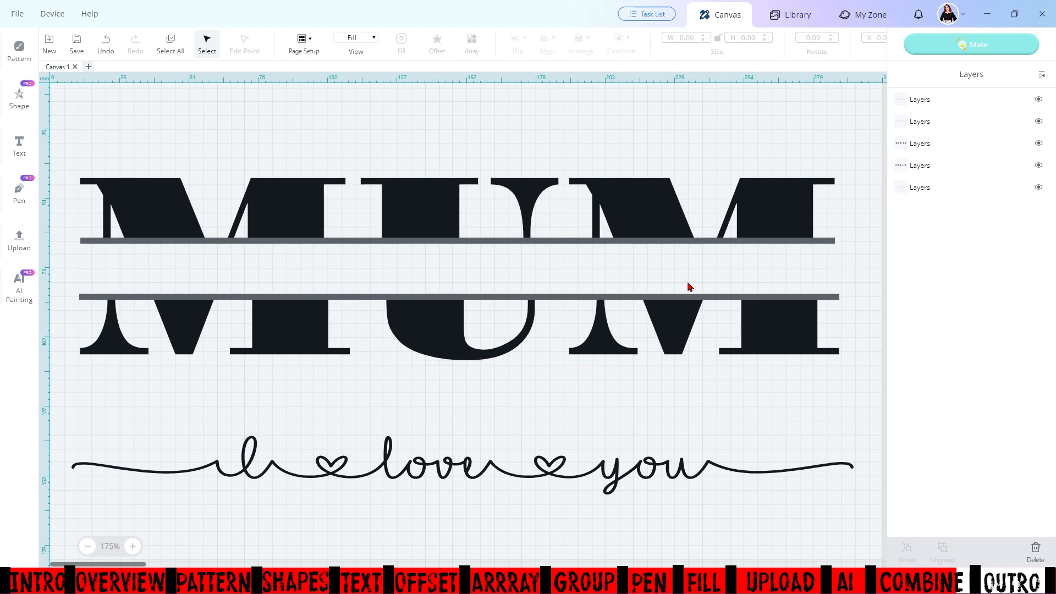
click(830, 241)
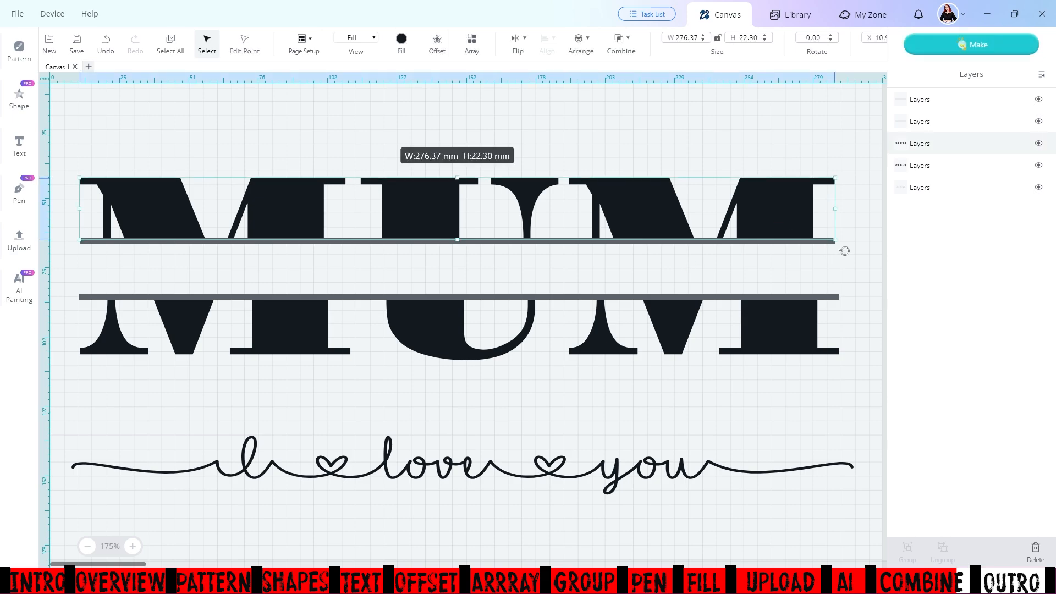
drag(849, 254, 832, 250)
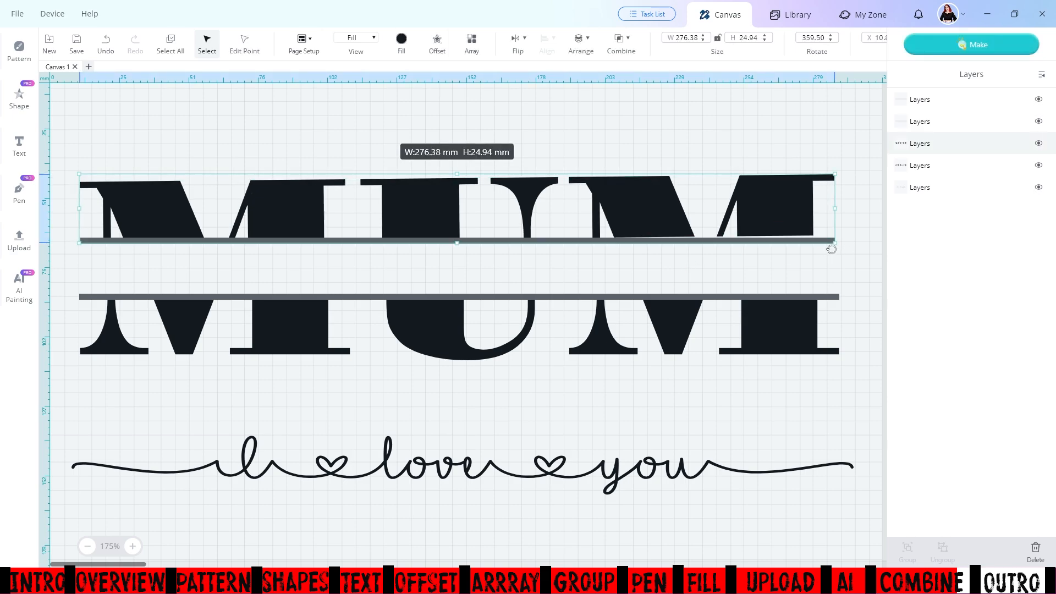
key(ctrl+z)
Shift MUM's upper half and its bar together until their left edge lines up with the lower half
drag(862, 265, 710, 182)
drag(763, 214, 769, 214)
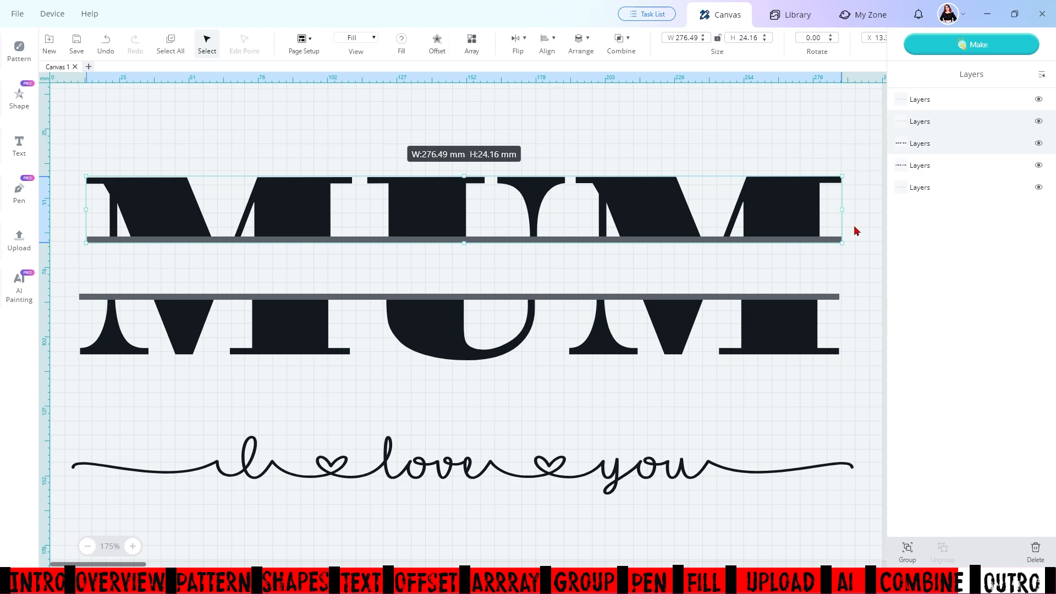
click(867, 251)
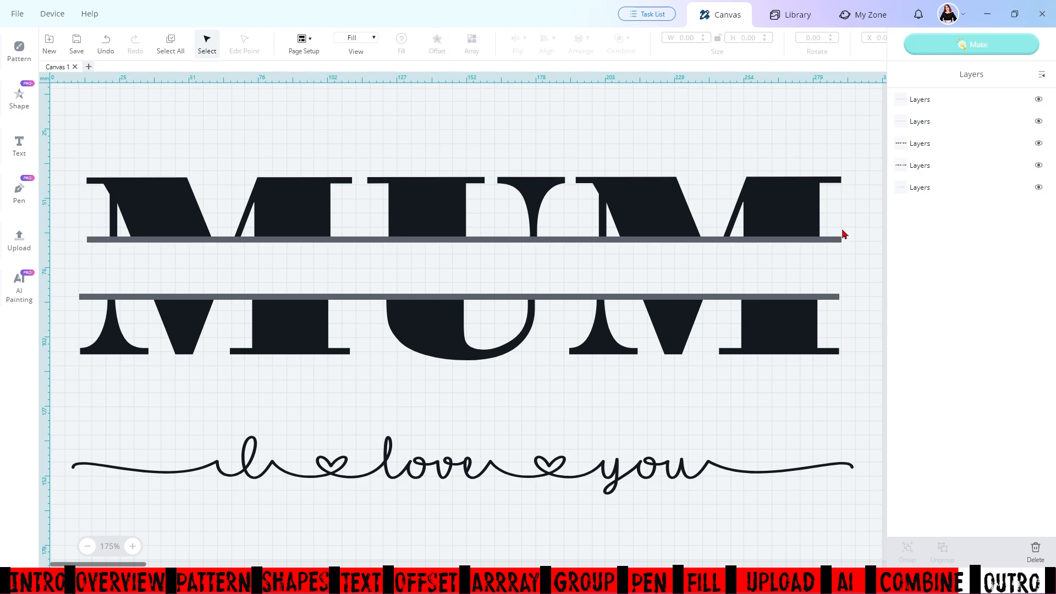
click(762, 206)
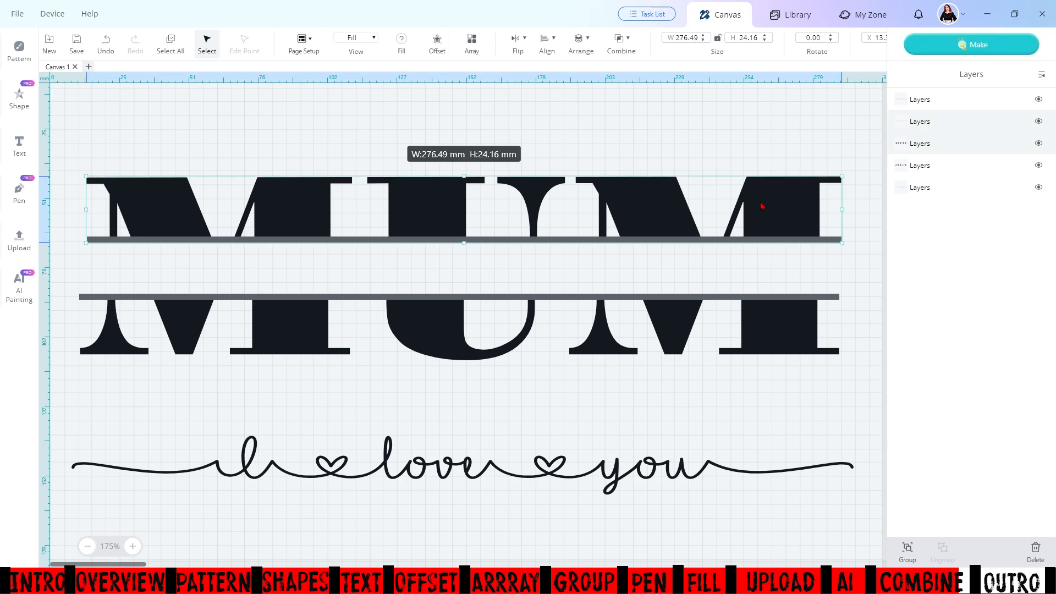
drag(172, 209, 165, 208)
click(127, 260)
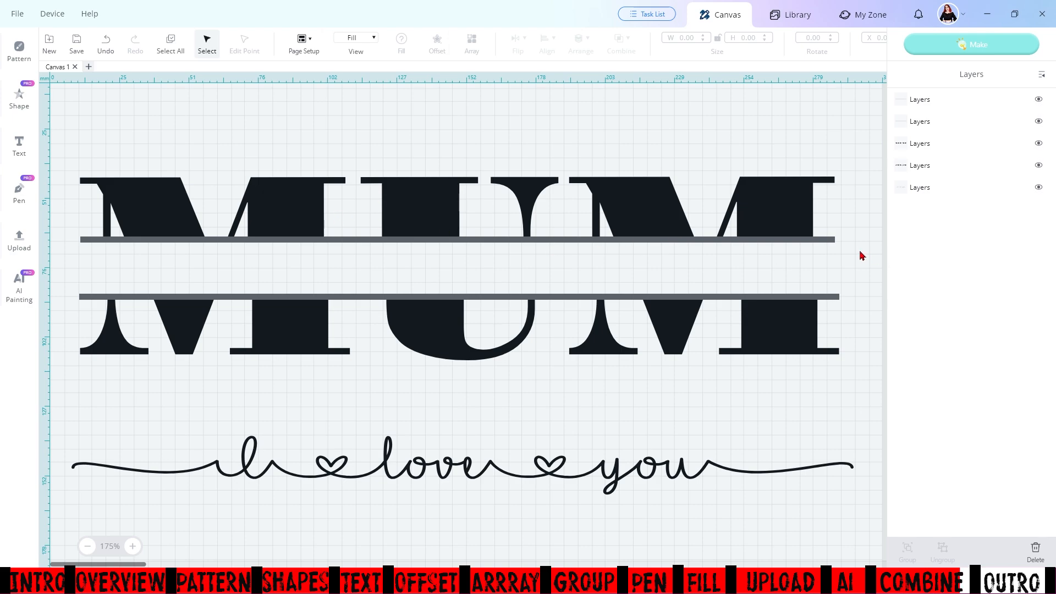
Unite MUM's upper half with its horizontally centered bar into one layer and move it up to widen the gap
drag(862, 256, 78, 145)
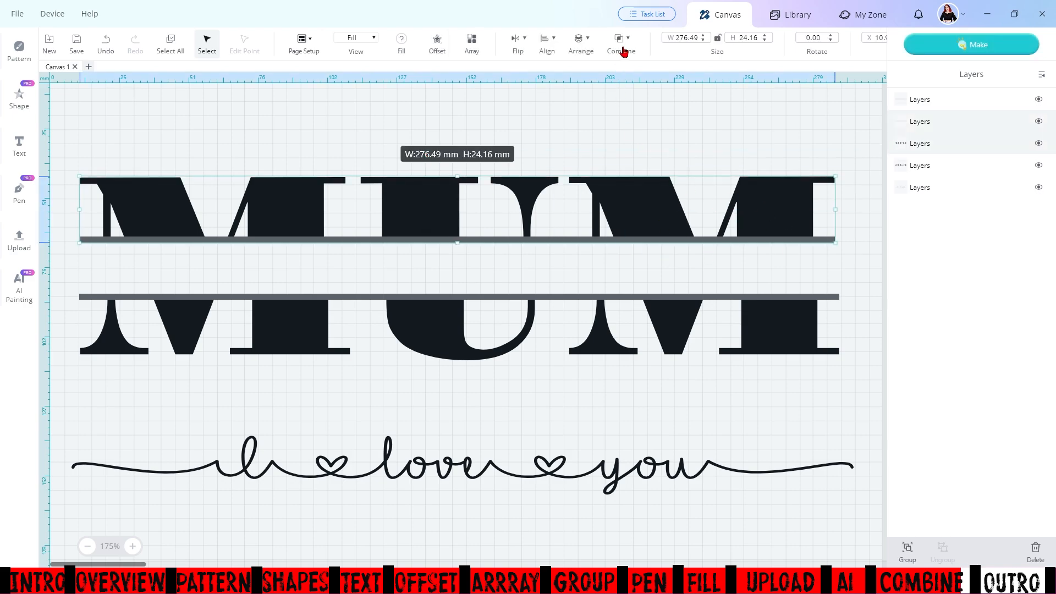
click(548, 42)
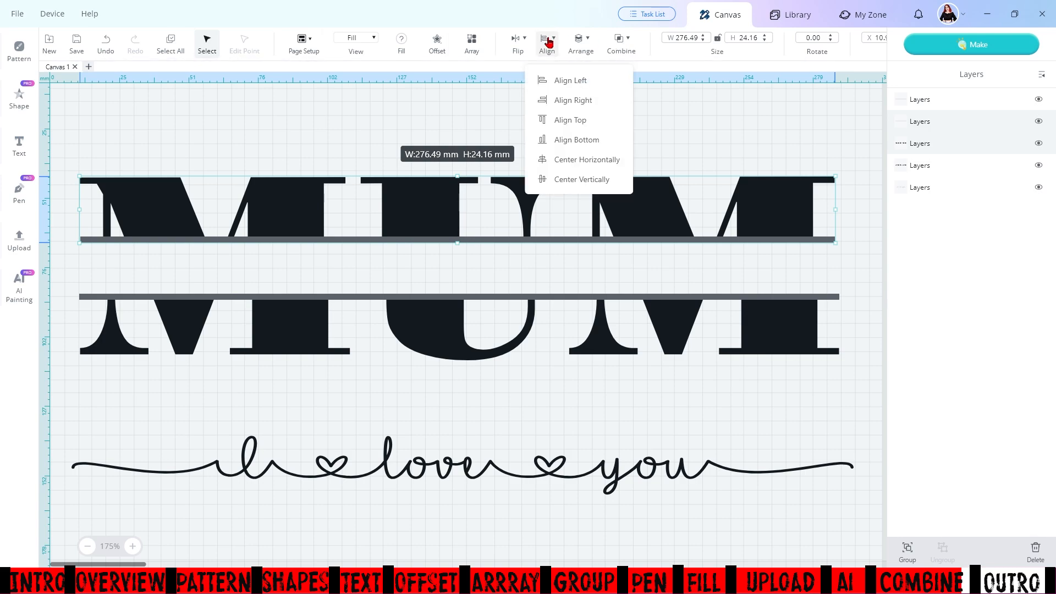
click(603, 160)
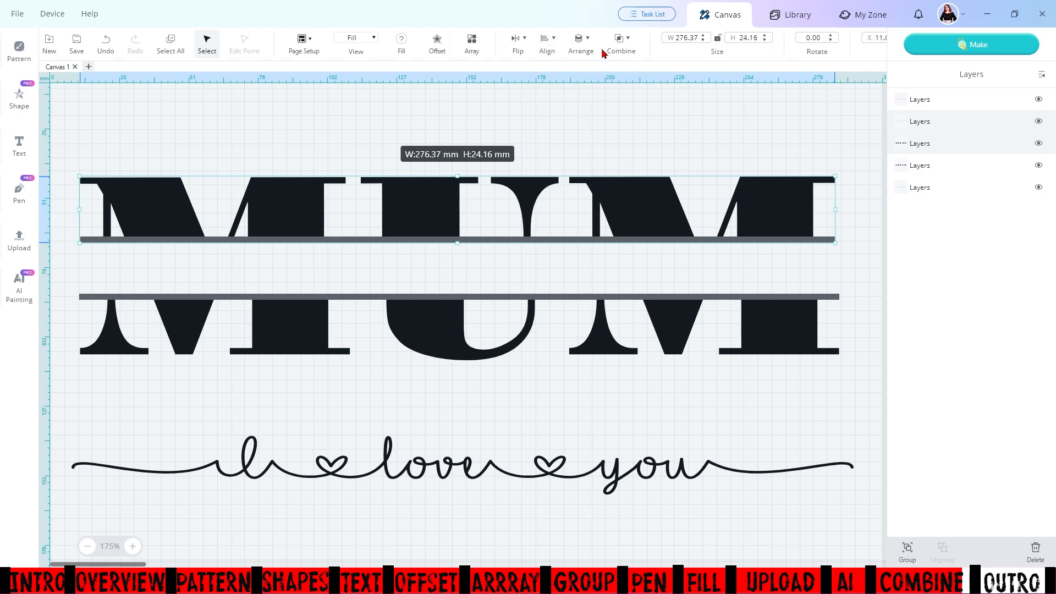
click(620, 44)
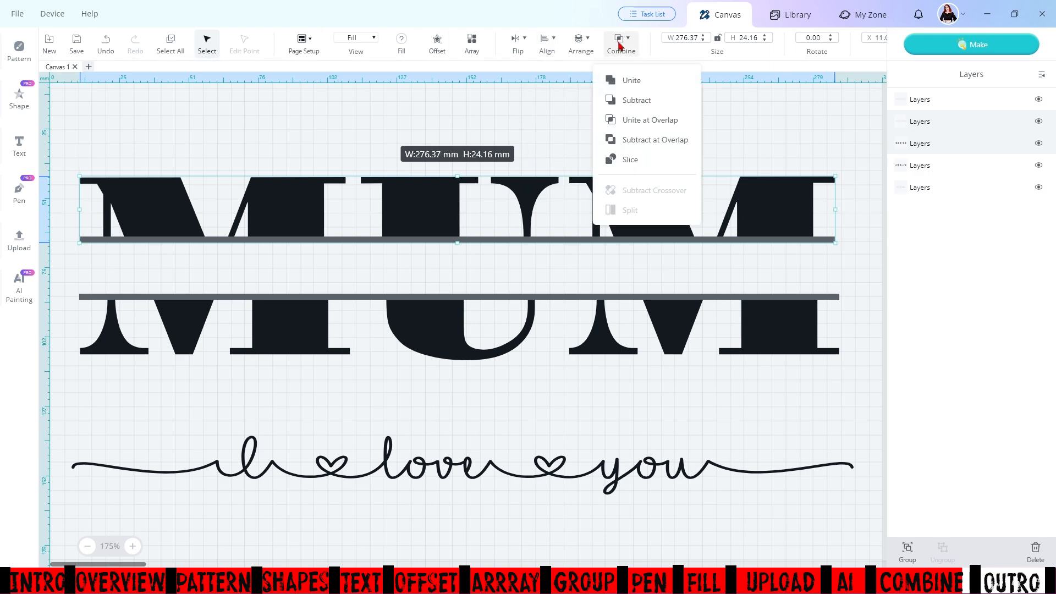
click(638, 82)
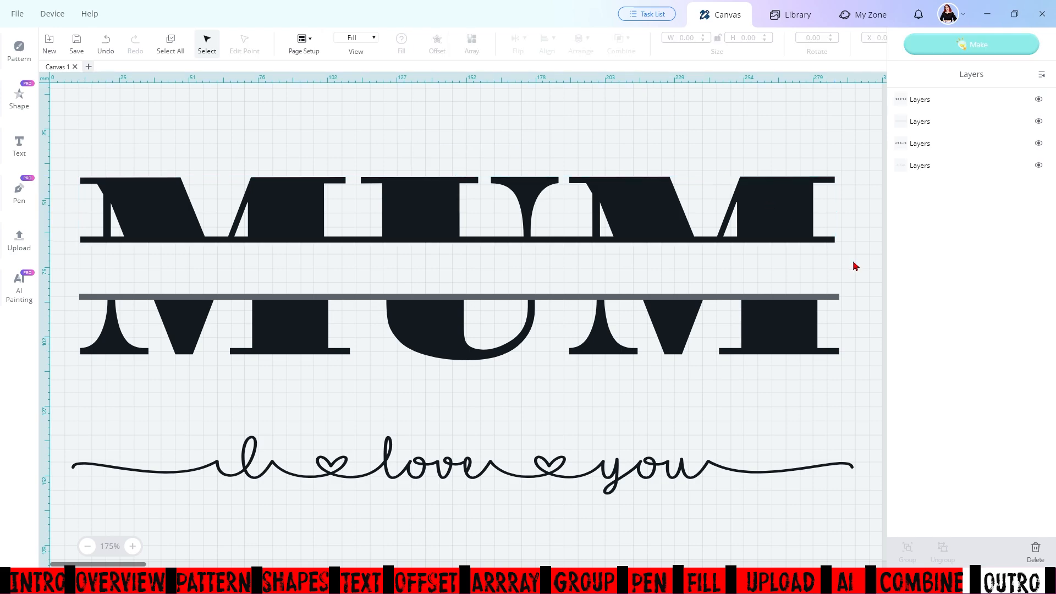
drag(461, 219, 459, 175)
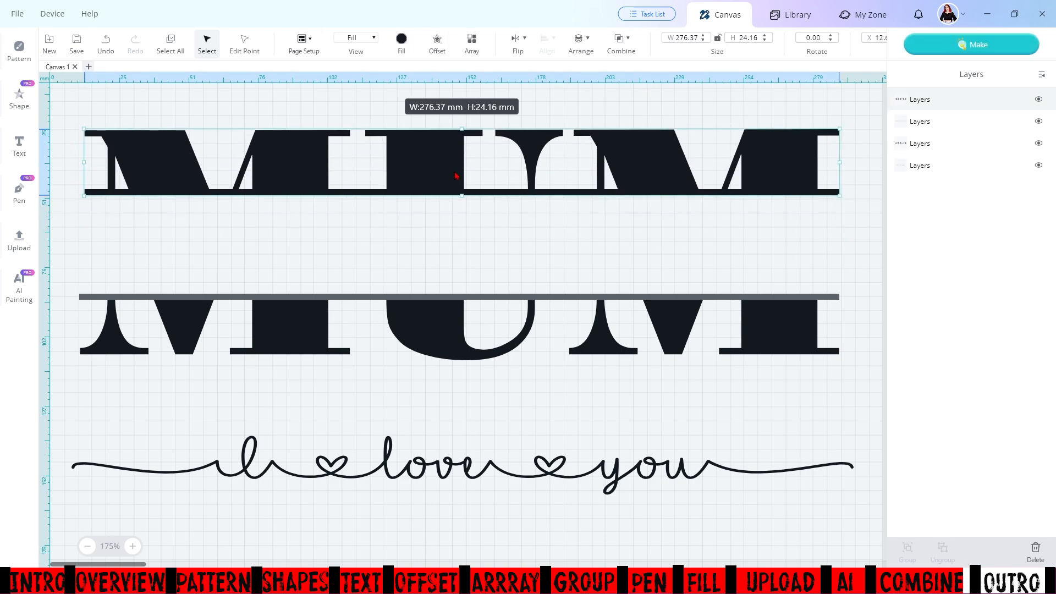
Center MUM's lower half and its bar horizontally and unite them into one layer
drag(855, 398, 749, 275)
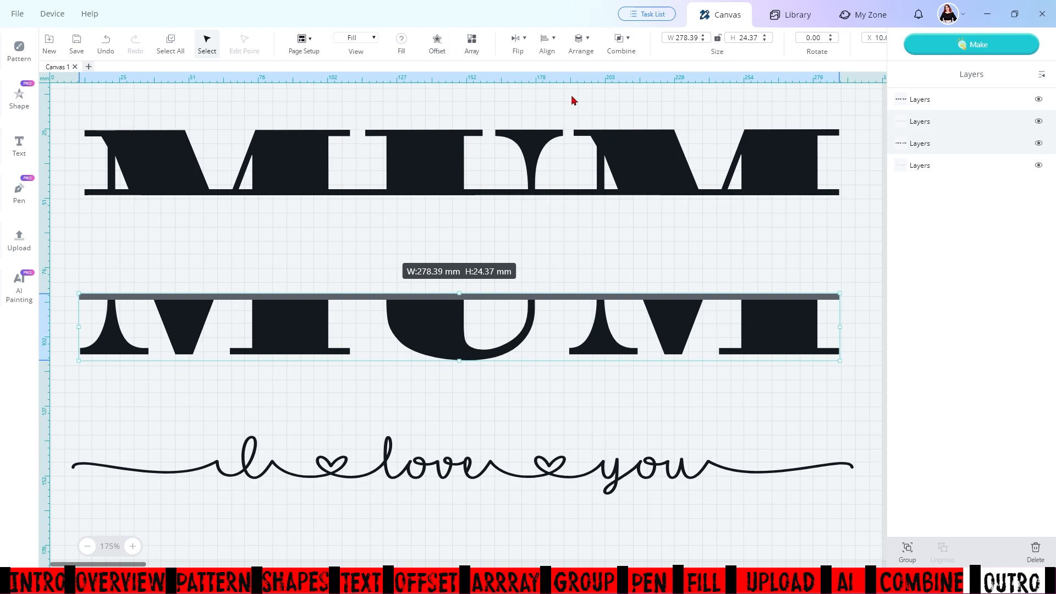
click(543, 40)
click(599, 160)
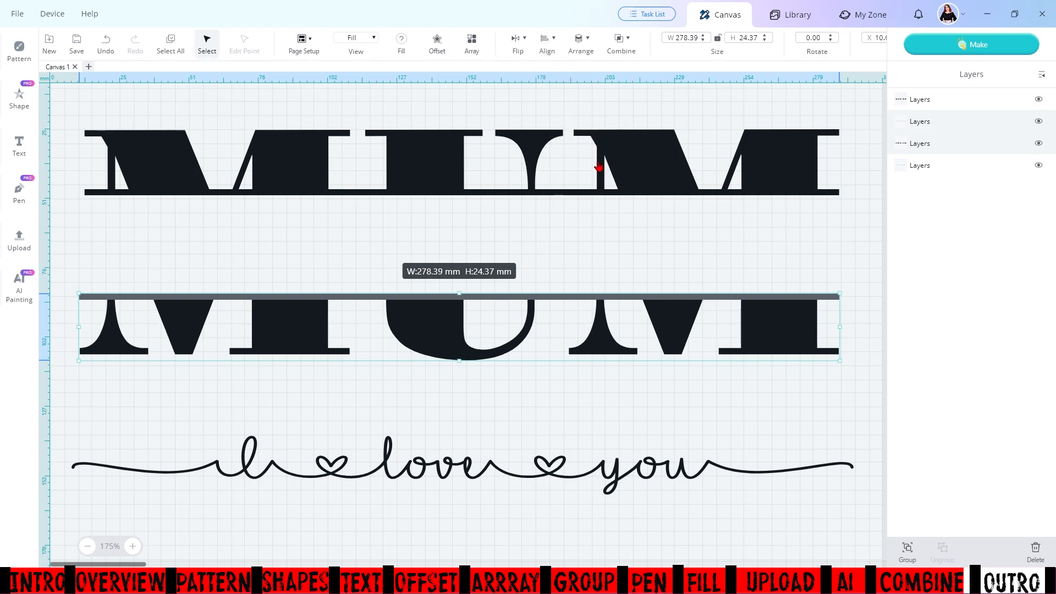
click(617, 44)
click(656, 82)
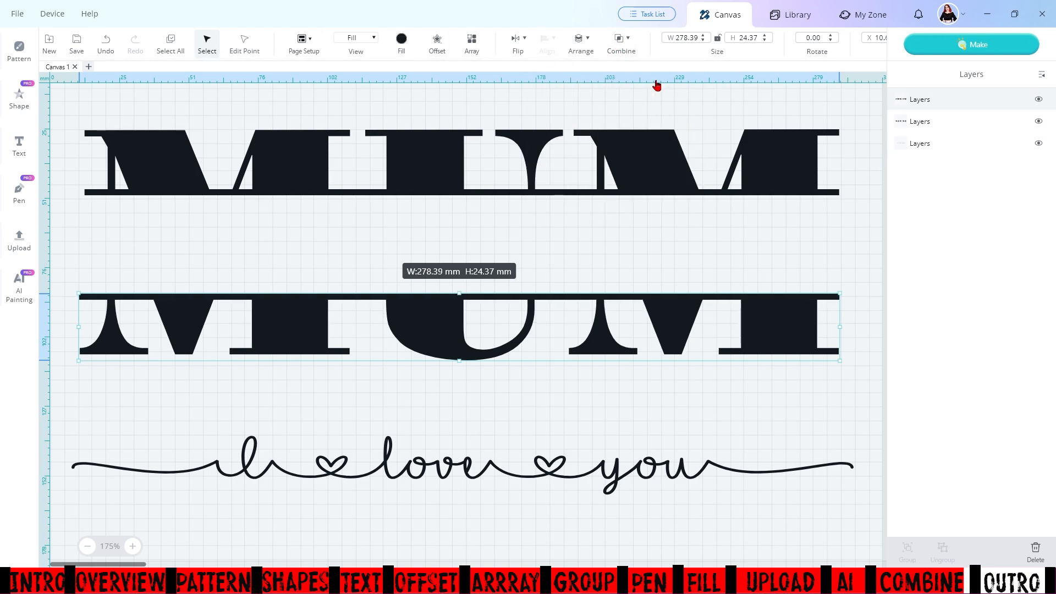
click(804, 398)
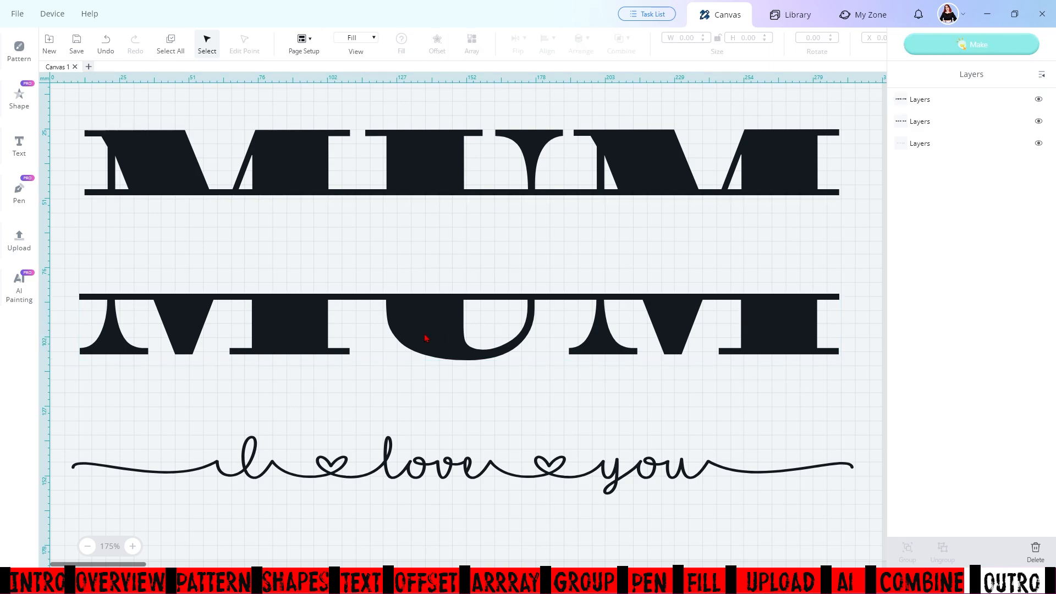
Place the "I love you" script just below the upper half and move the lower half up to close the gap beneath it
drag(425, 338, 427, 338)
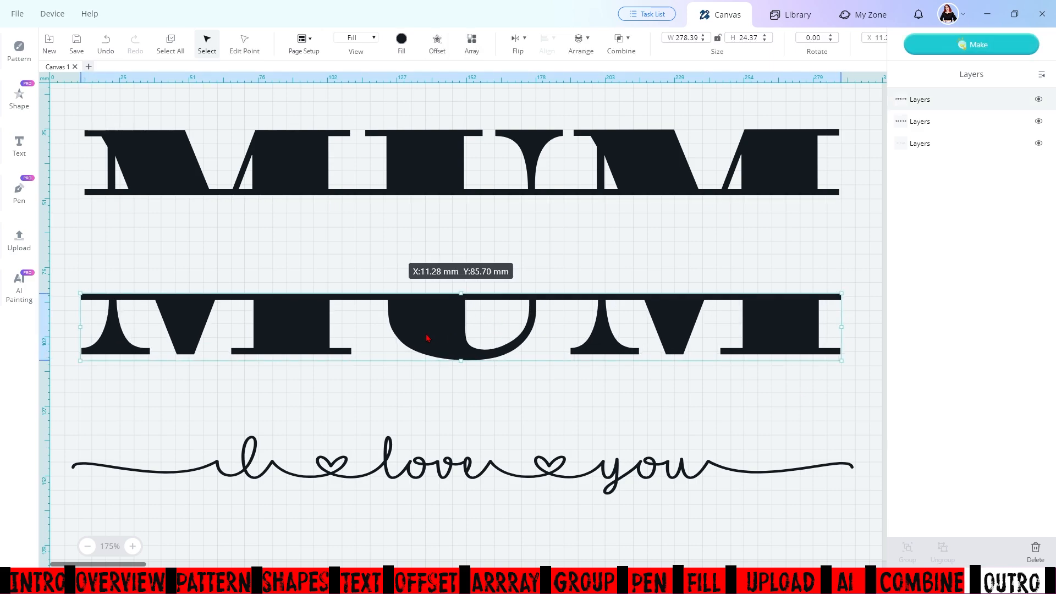
click(570, 469)
drag(550, 475, 549, 239)
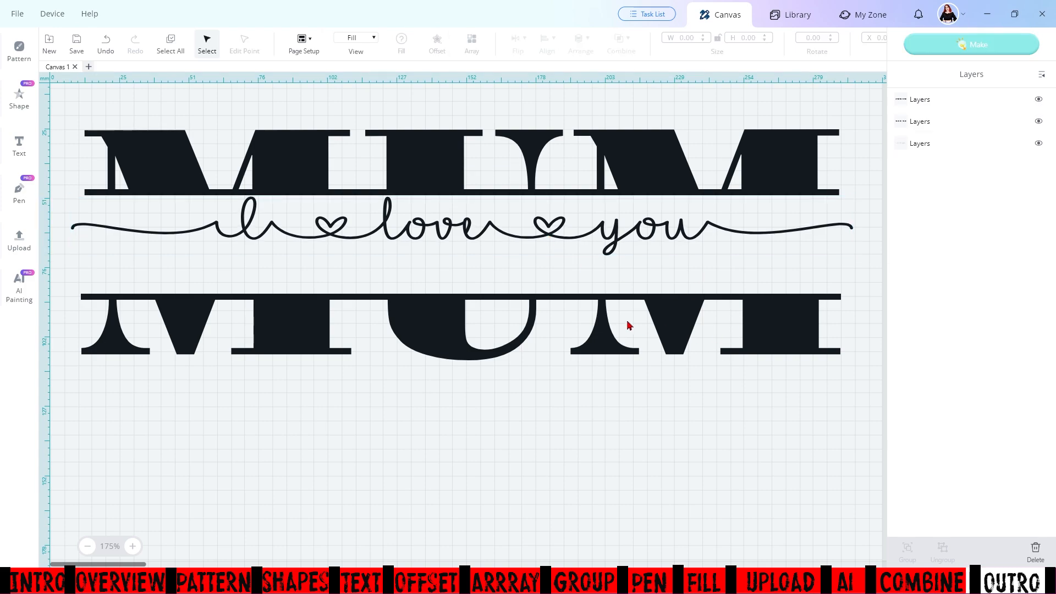
click(672, 344)
drag(672, 344, 673, 310)
Center both MUM halves and the "I love you" script horizontally on each other
drag(798, 358, 688, 162)
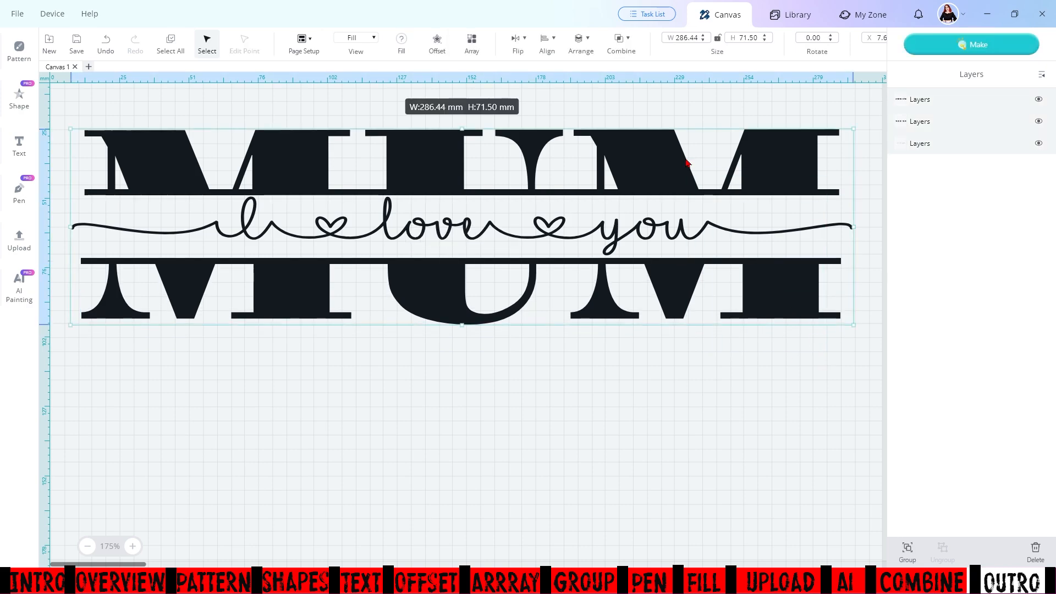
click(556, 54)
click(604, 160)
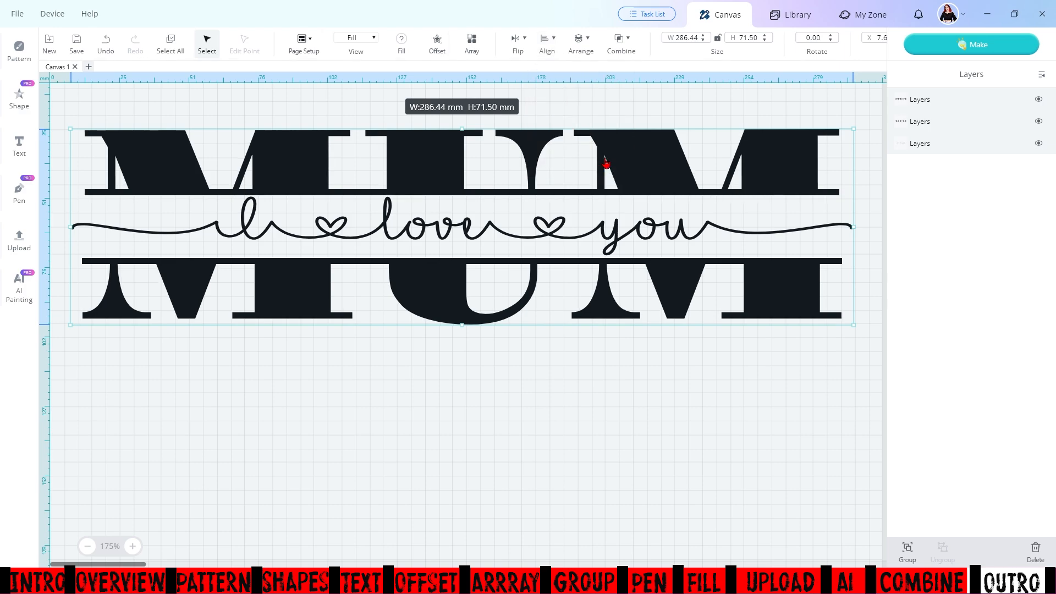
Fill the "I love you" script with bright red, hex FD2907
click(668, 442)
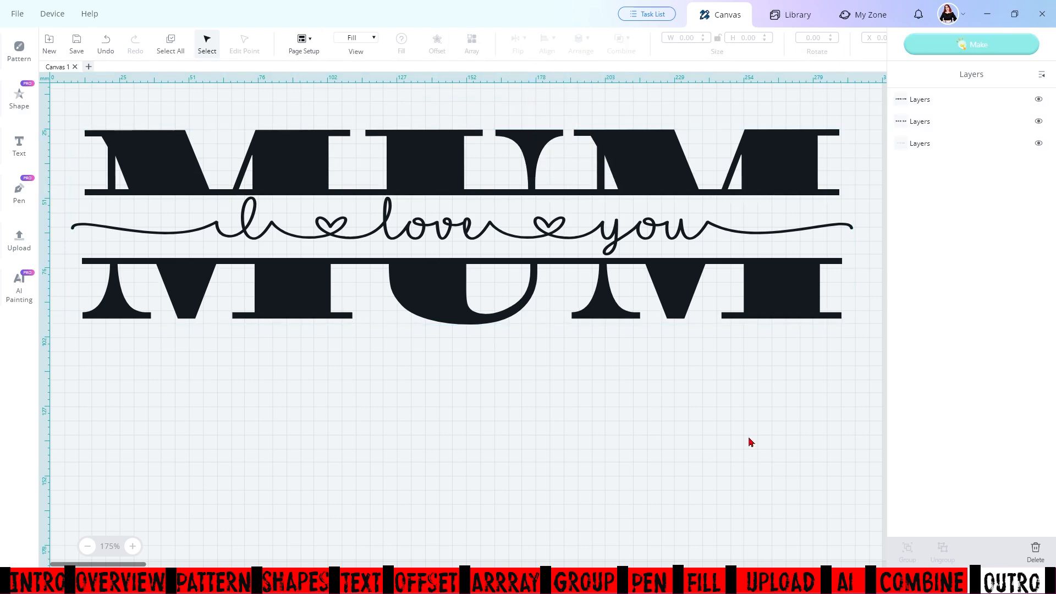
click(628, 234)
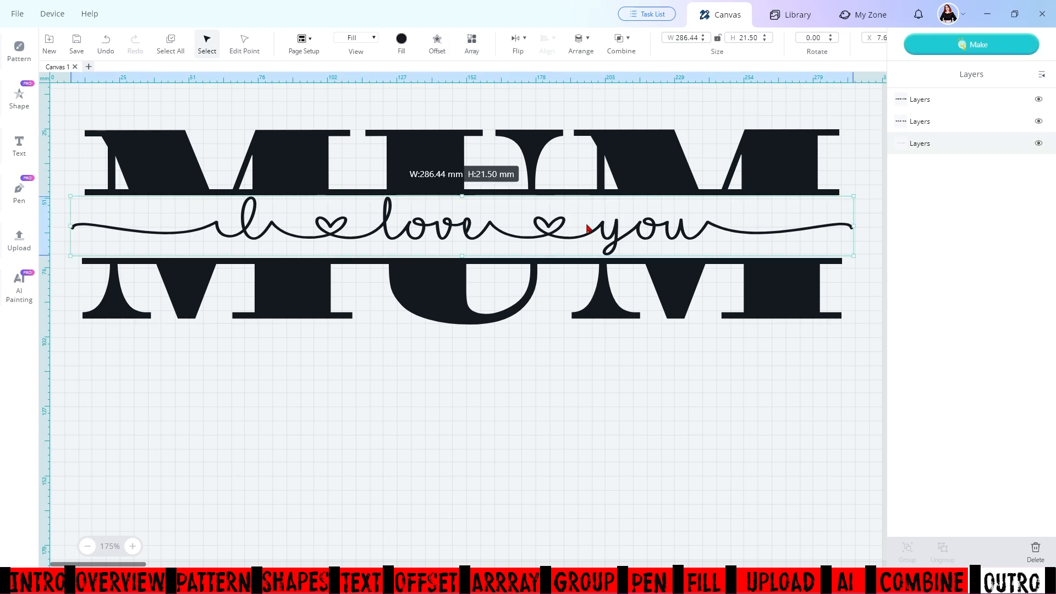
click(401, 40)
click(337, 166)
click(468, 75)
drag(468, 75, 468, 74)
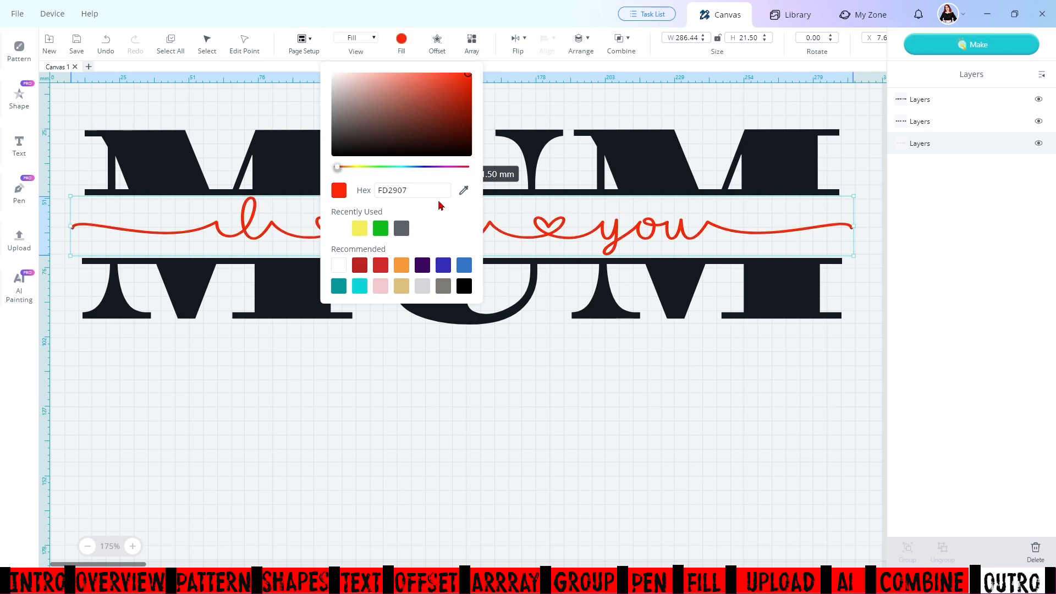
click(846, 383)
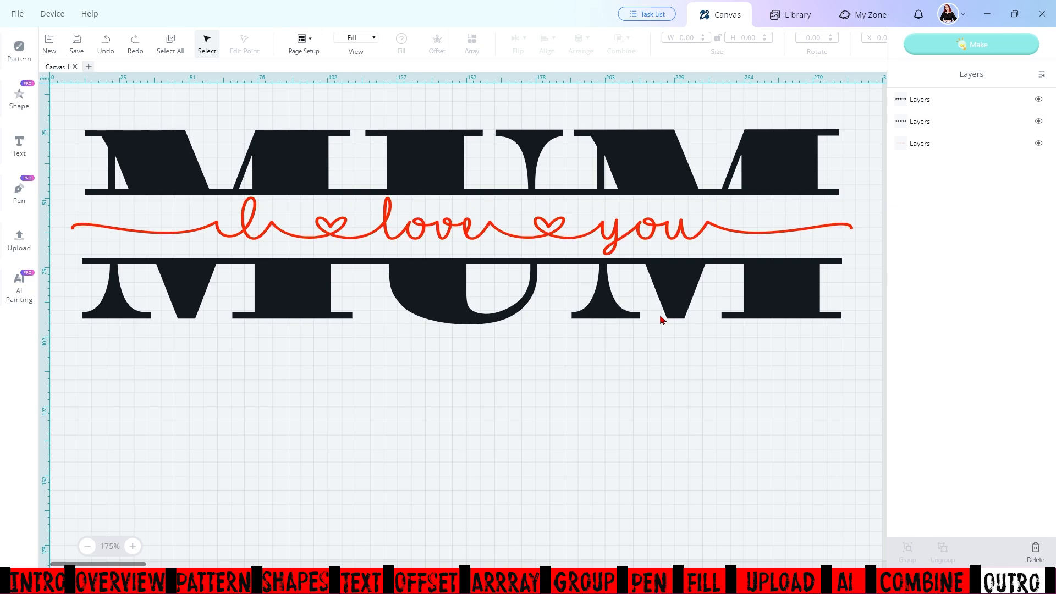
Hide the script layer, unite the upper and lower MUM halves into one layer, and show the script again
click(1038, 144)
drag(786, 368, 769, 121)
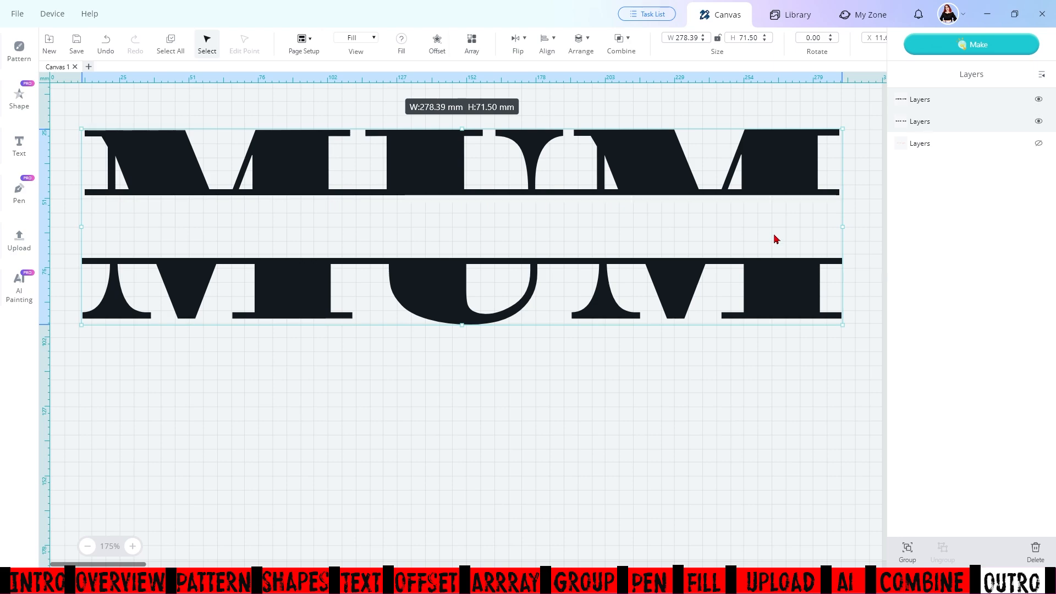
click(620, 40)
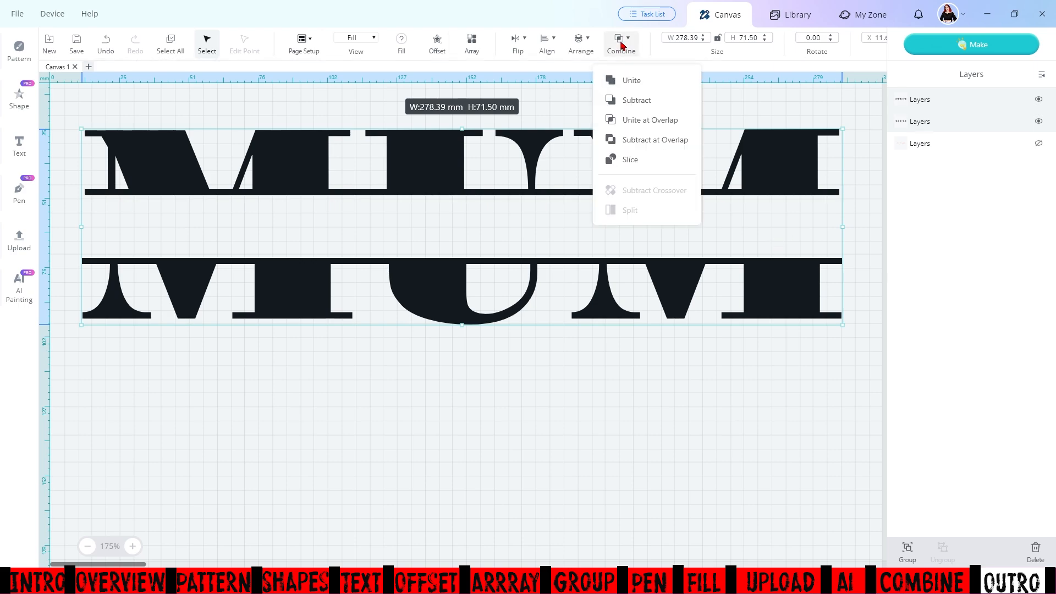
click(647, 81)
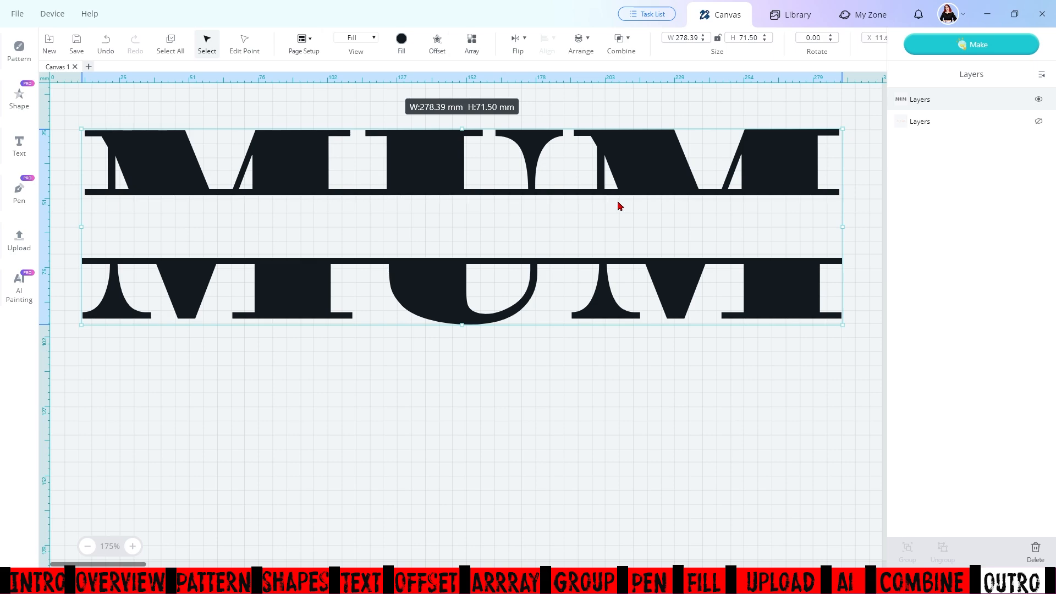
click(1040, 121)
click(594, 405)
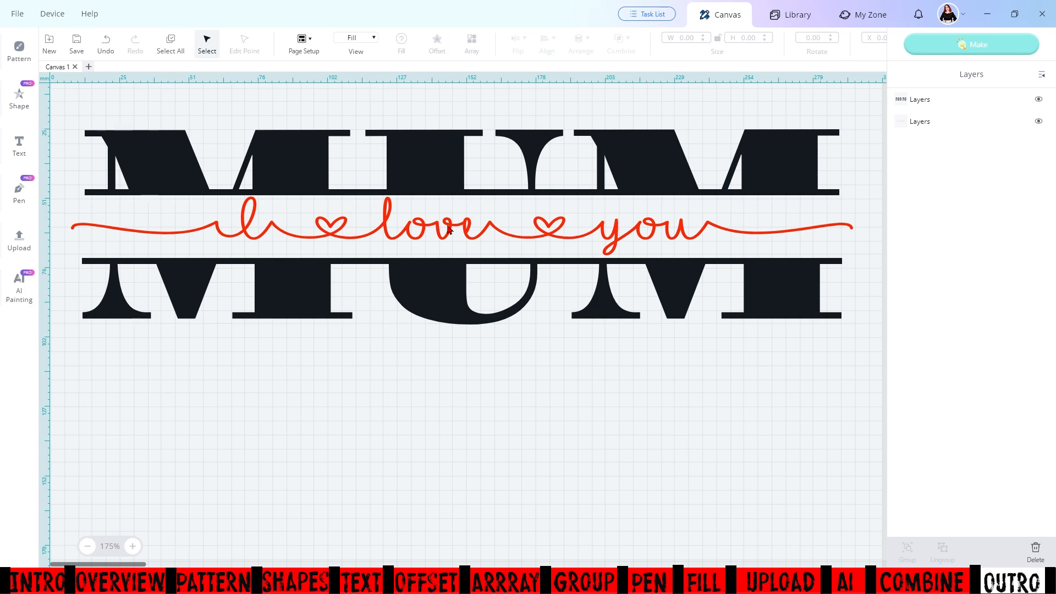
Try uniting the MUM lettering and the red "I love you" script into a single layer, and undo the union
key(ctrl+a)
click(635, 44)
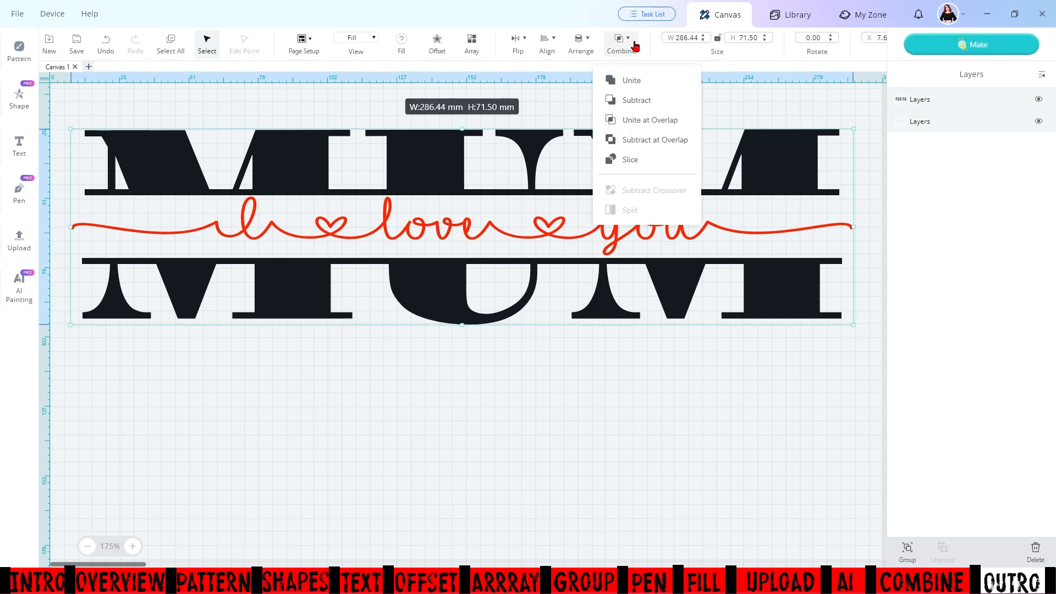
click(724, 385)
drag(753, 372, 631, 138)
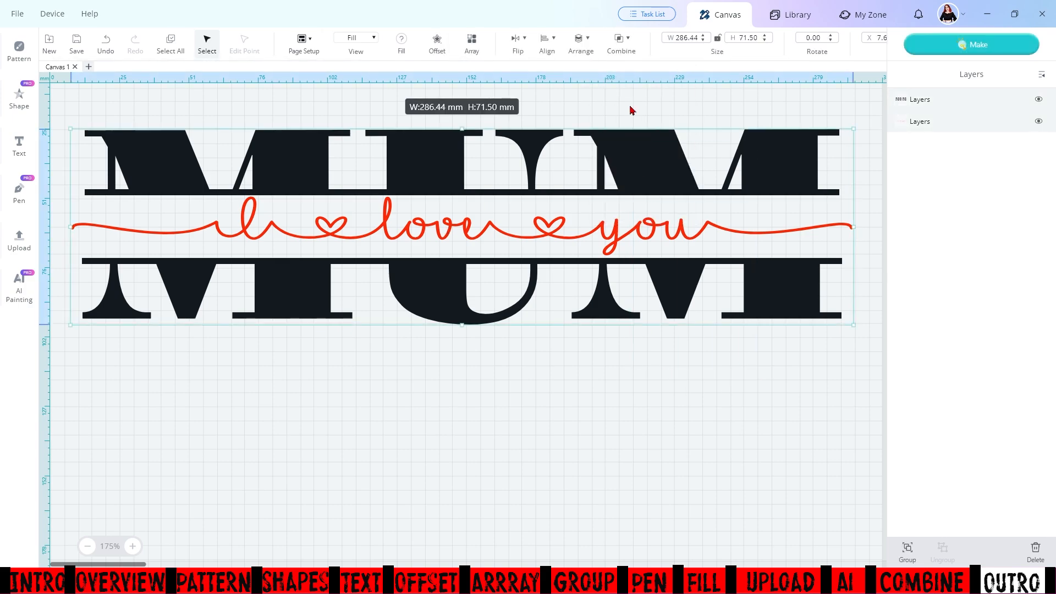
click(628, 41)
click(640, 83)
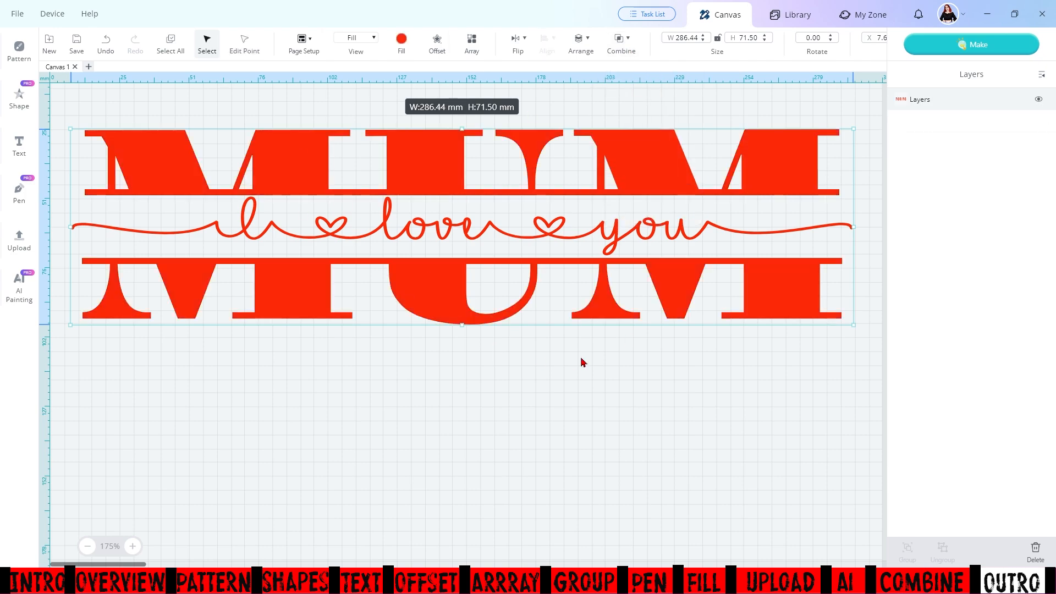
key(ctrl+z)
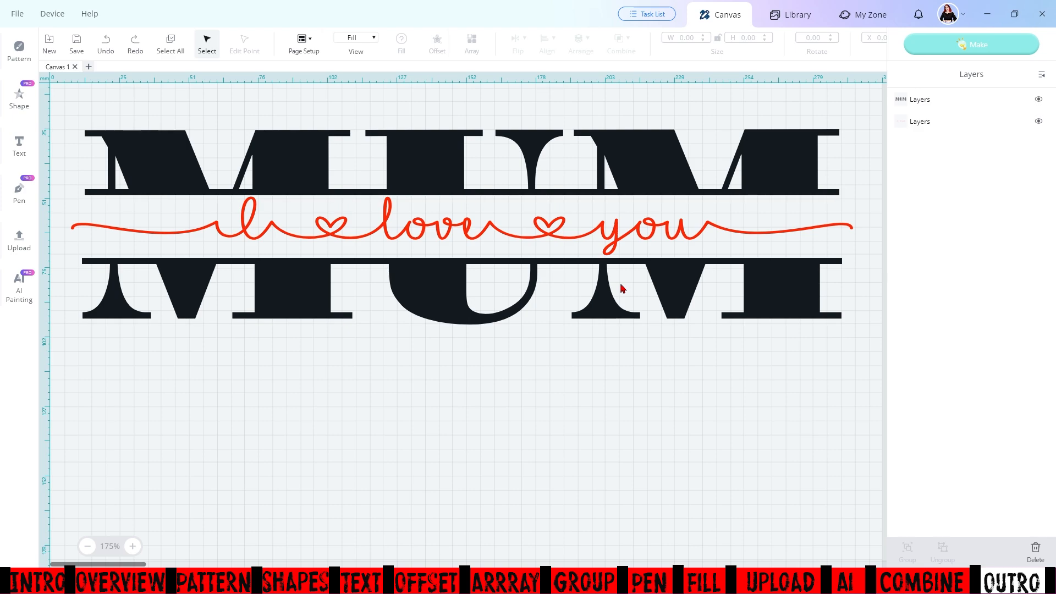
click(556, 235)
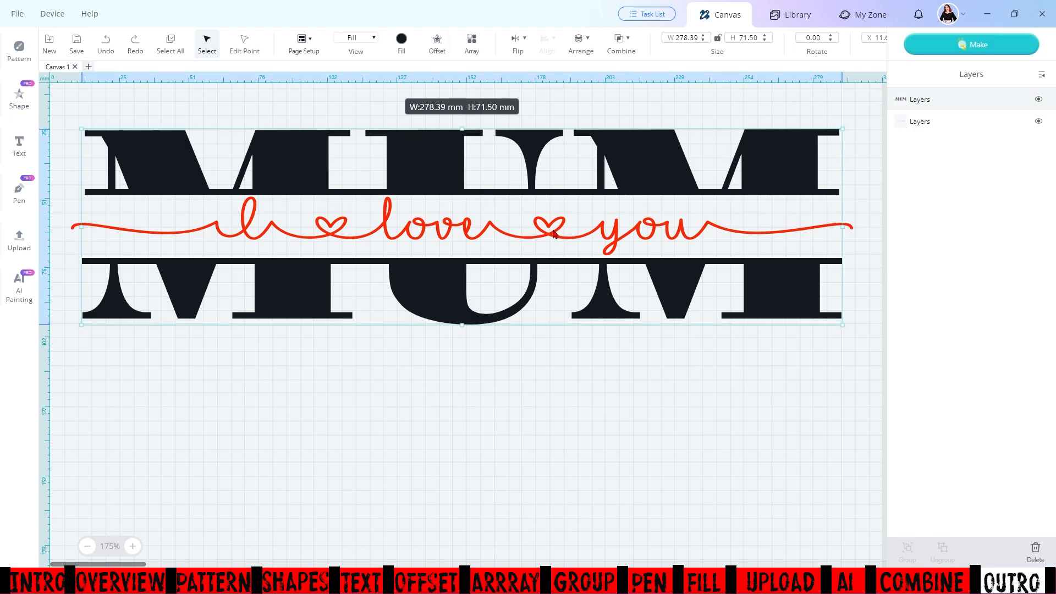
click(717, 388)
click(757, 177)
click(662, 363)
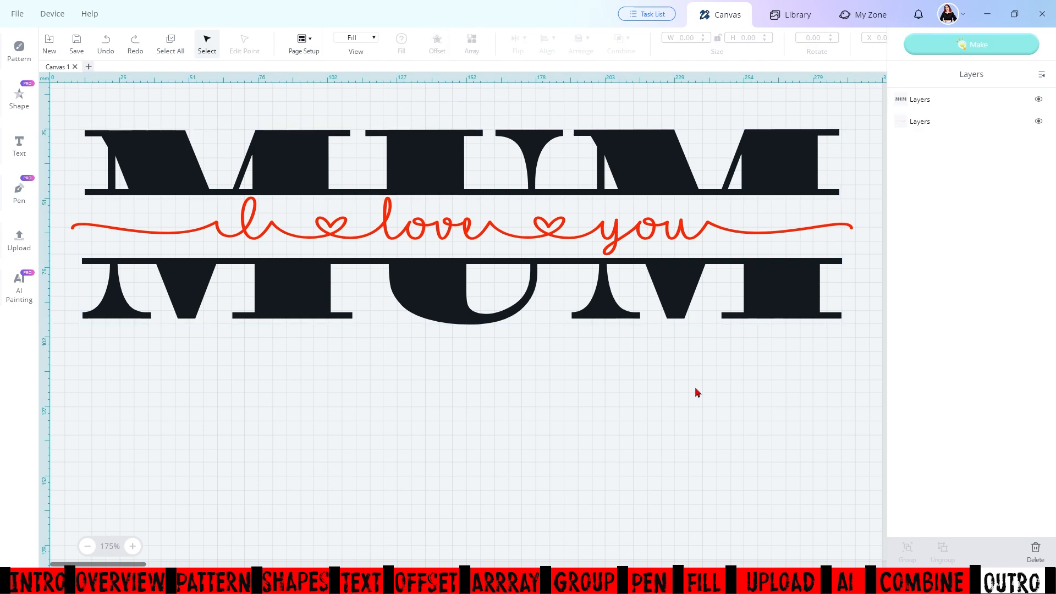